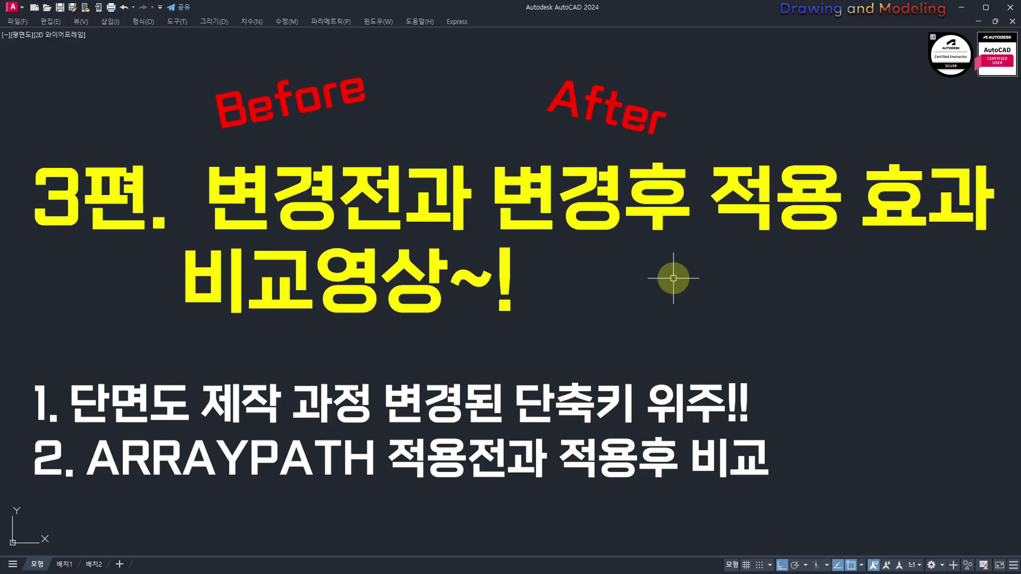
# - Restore the full interface and create a new drawing from the 02_건축기능사.dwt template
pyautogui.hotkey('ctrl', '0')
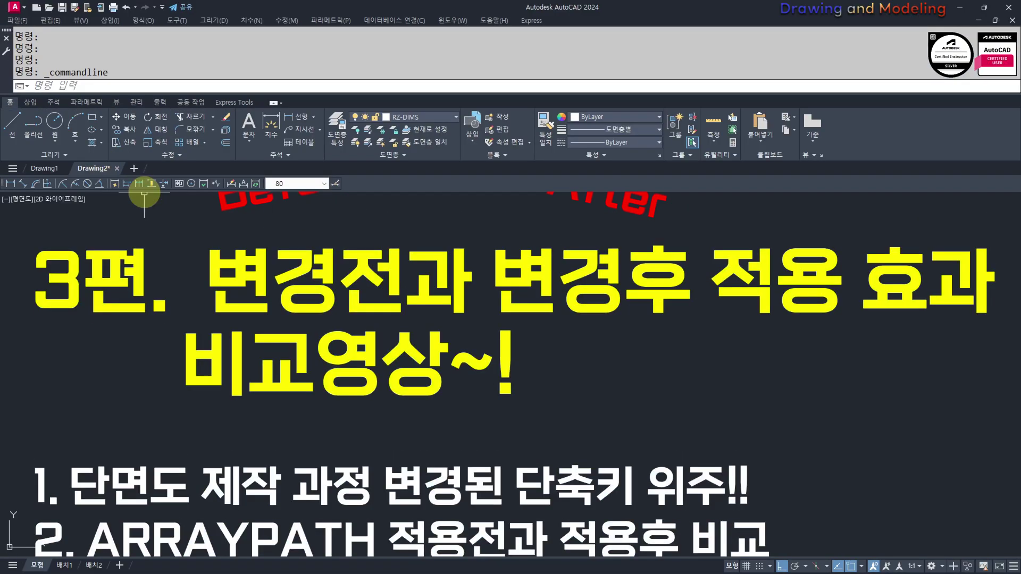
pyautogui.click(34, 7)
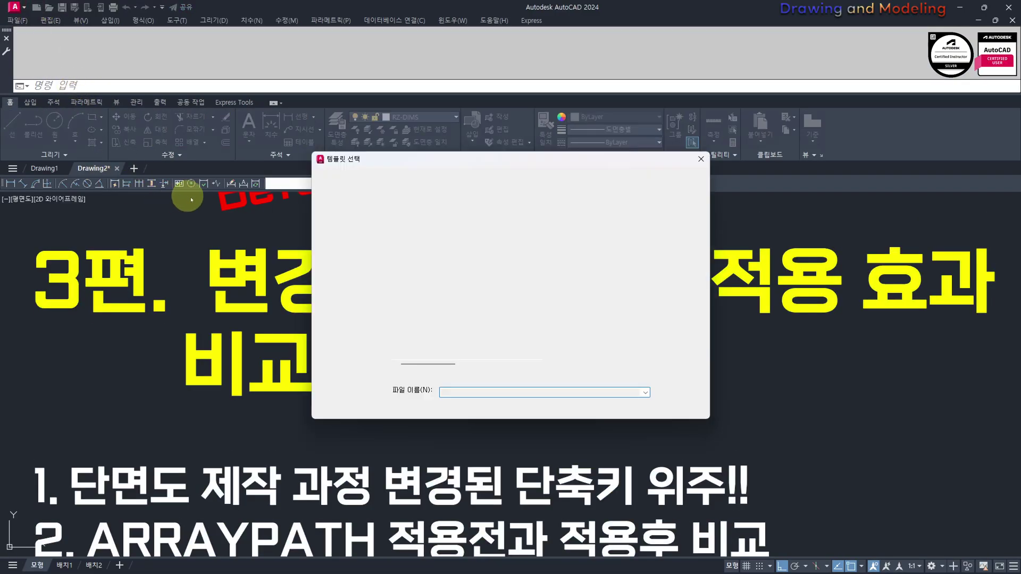
pyautogui.click(460, 233)
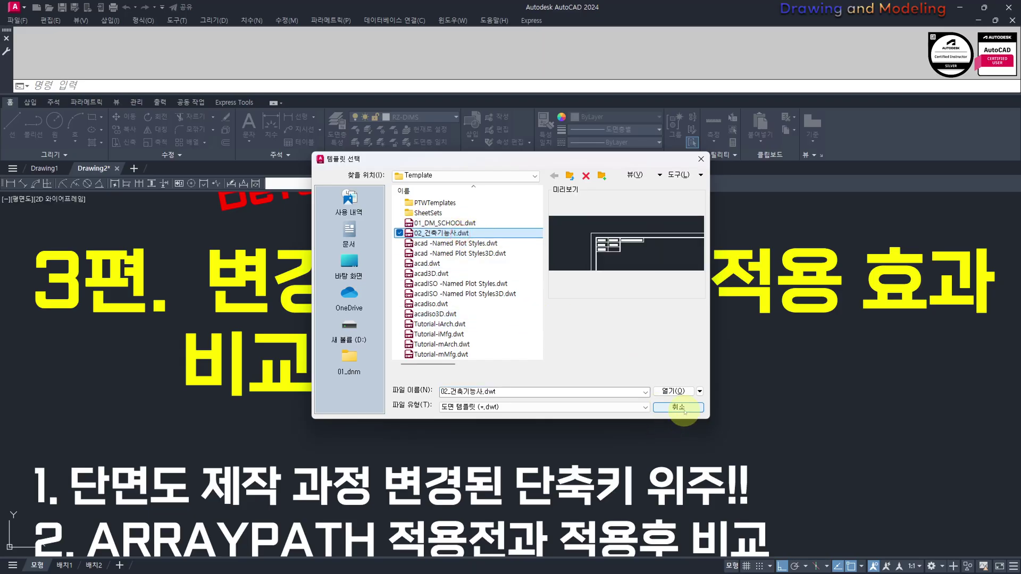
pyautogui.click(671, 392)
pyautogui.press('Escape')
pyautogui.press('Escape')
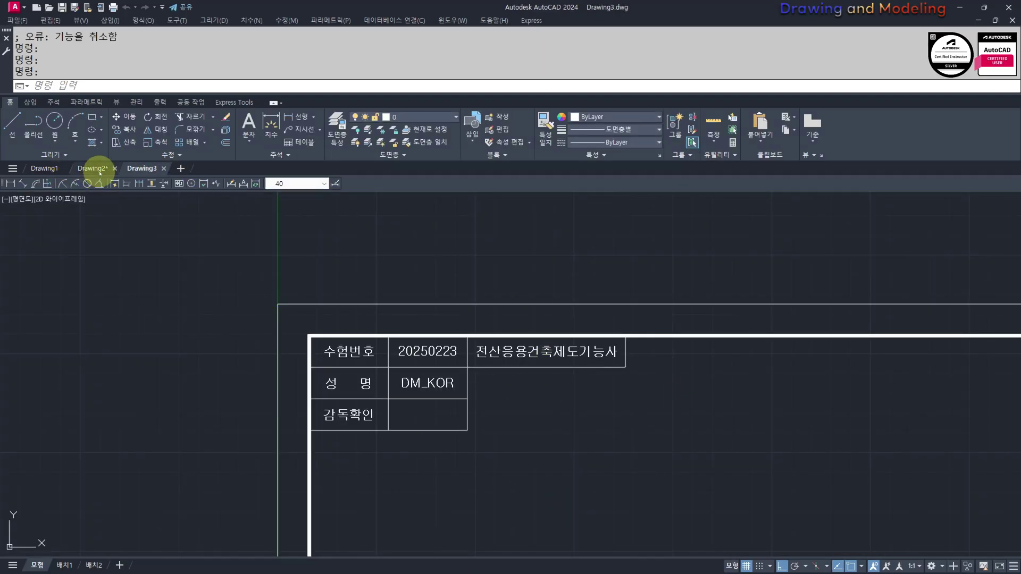
# - Close Drawing2 without saving and close Drawing1, leaving only the new template drawing open
pyautogui.click(92, 168)
pyautogui.click(117, 168)
pyautogui.click(527, 315)
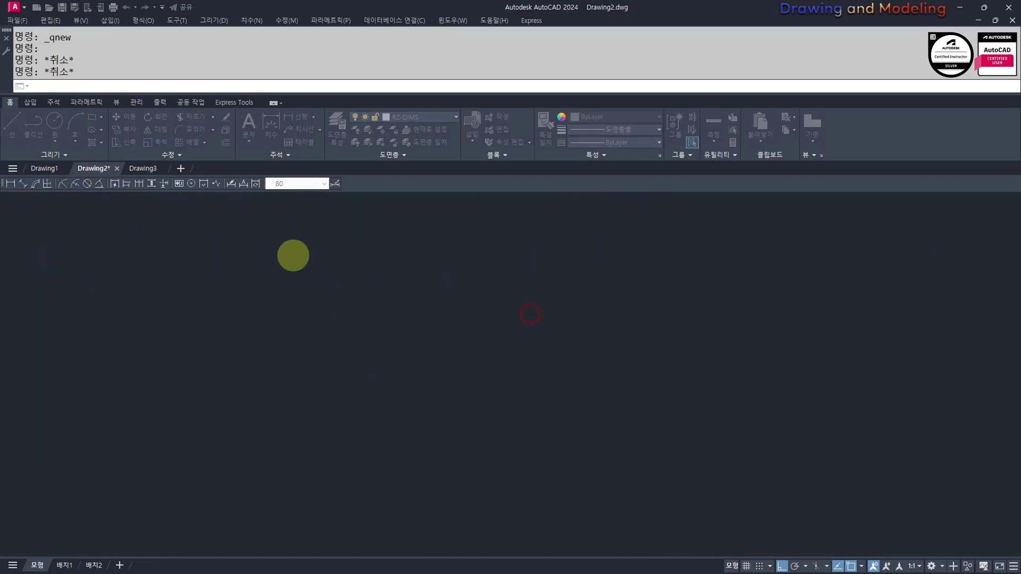
pyautogui.click(61, 168)
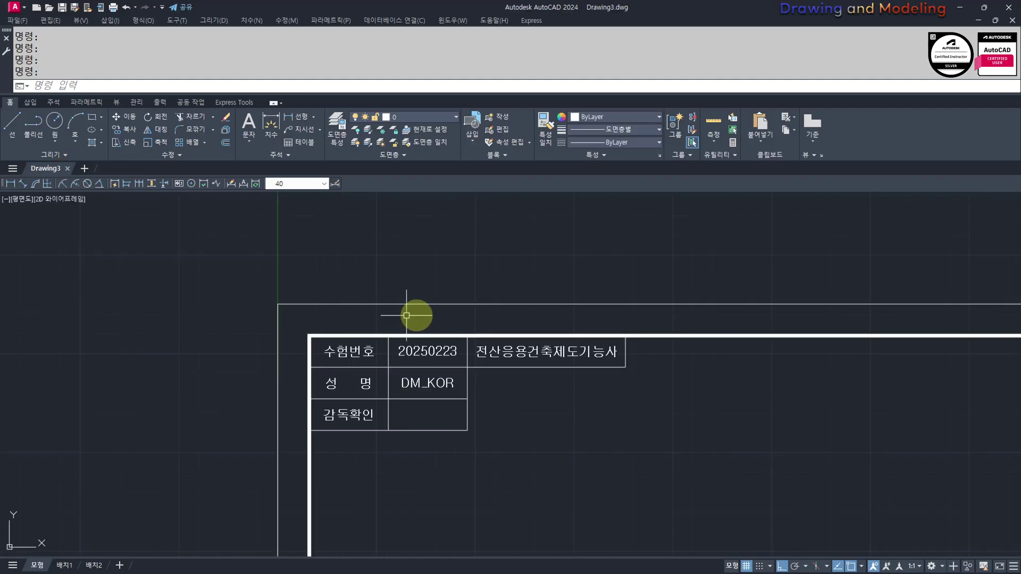
pyautogui.press('Escape')
# - Look over the two bordered sheets with title blocks in the new drawing
pyautogui.scroll(-5, 446, 333)
pyautogui.moveTo(429, 381); pyautogui.dragTo(409, 348, button='middle')
pyautogui.scroll(2, 333, 360)
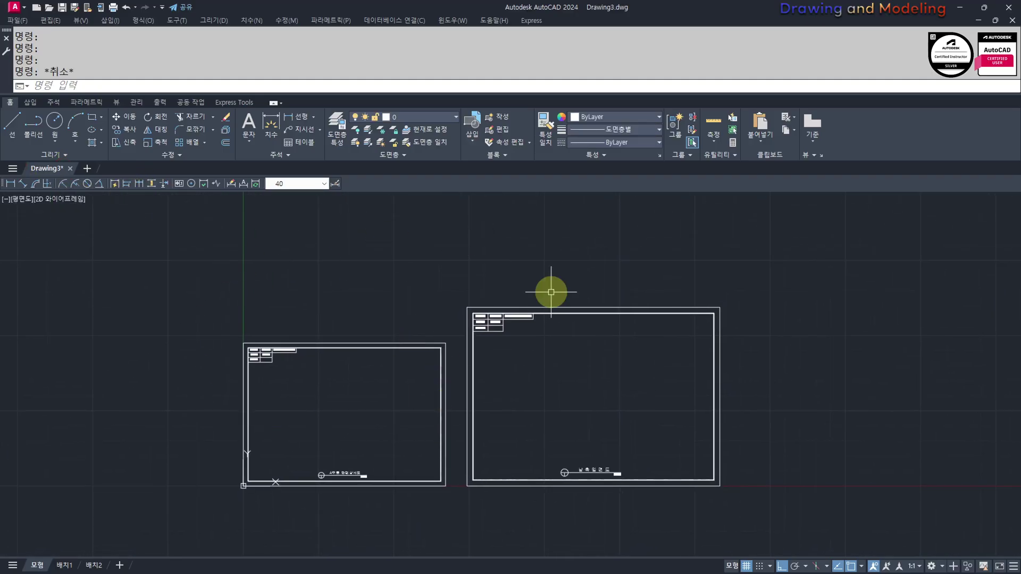
pyautogui.moveTo(385, 260); pyautogui.dragTo(403, 310, button='middle')
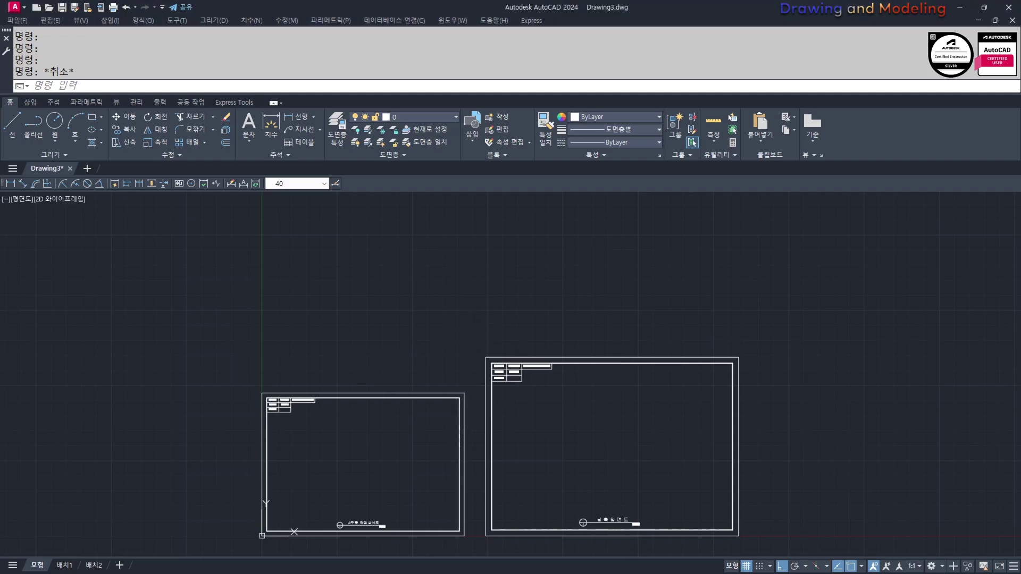
pyautogui.click(556, 327)
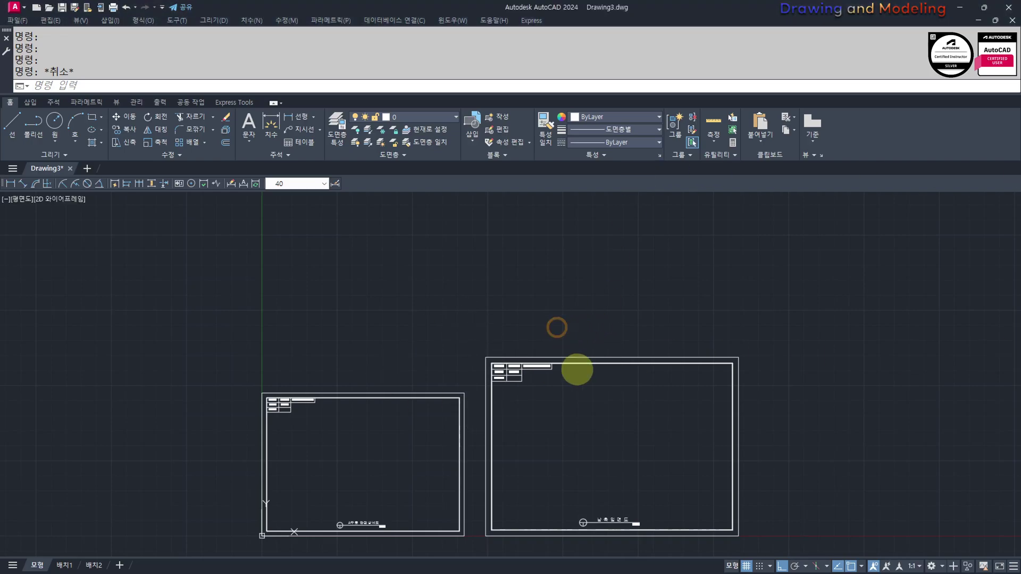
pyautogui.press('Escape')
pyautogui.press('Escape')
pyautogui.press('Escape')
# - Draw a horizontal and a vertical construction line crossing at one point in the empty area above the sheets
pyautogui.moveTo(403, 247)
pyautogui.mouseDown(button='middle')
pyautogui.moveTo(465, 289)
pyautogui.moveTo(446, 366)
pyautogui.moveTo(383, 335)
pyautogui.moveTo(426, 345)
pyautogui.mouseUp(button='middle')
pyautogui.scroll(2, 446, 366)
pyautogui.moveTo(356, 371)
pyautogui.mouseDown(button='middle')
pyautogui.moveTo(439, 378)
pyautogui.moveTo(427, 352)
pyautogui.mouseUp(button='middle')
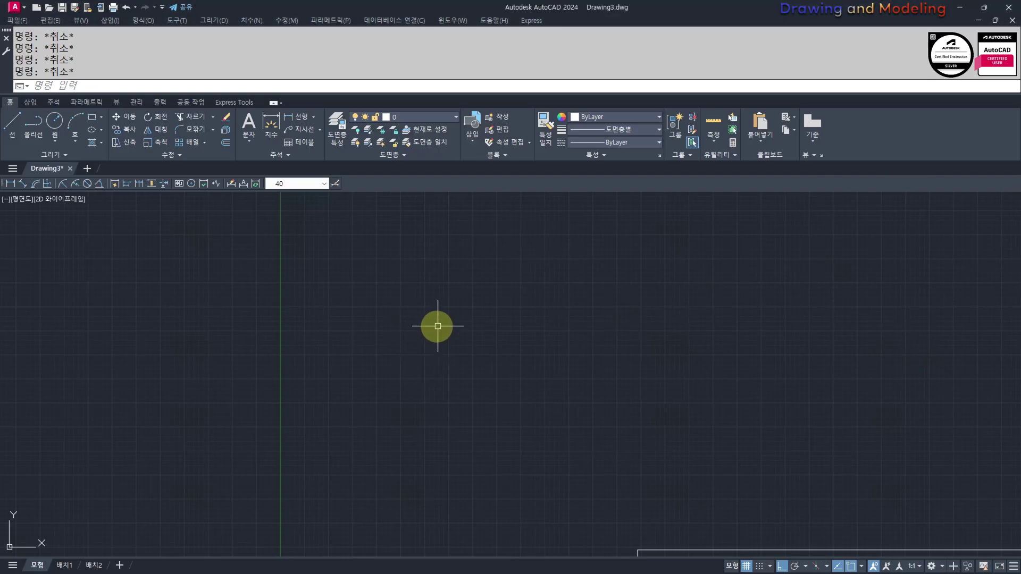
pyautogui.moveTo(450, 315); pyautogui.dragTo(407, 343, button='middle')
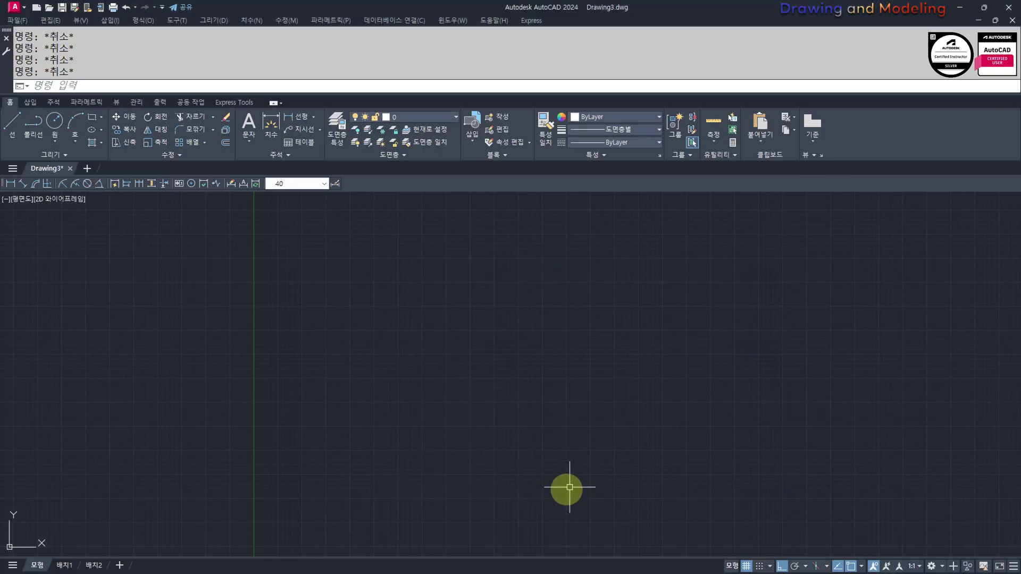
pyautogui.press('Return')
pyautogui.click(516, 420)
pyautogui.click(705, 420)
pyautogui.click(510, 315)
pyautogui.press('Escape')
pyautogui.press('Escape')
# - Assign both crossing construction lines to the 단면선 layer
pyautogui.click(562, 438)
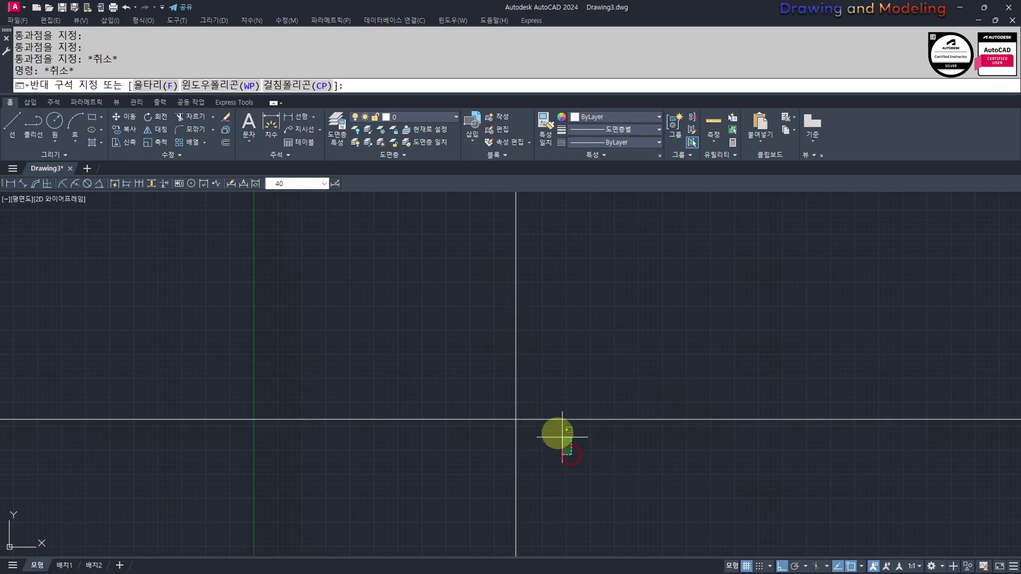
pyautogui.click(502, 395)
pyautogui.click(411, 119)
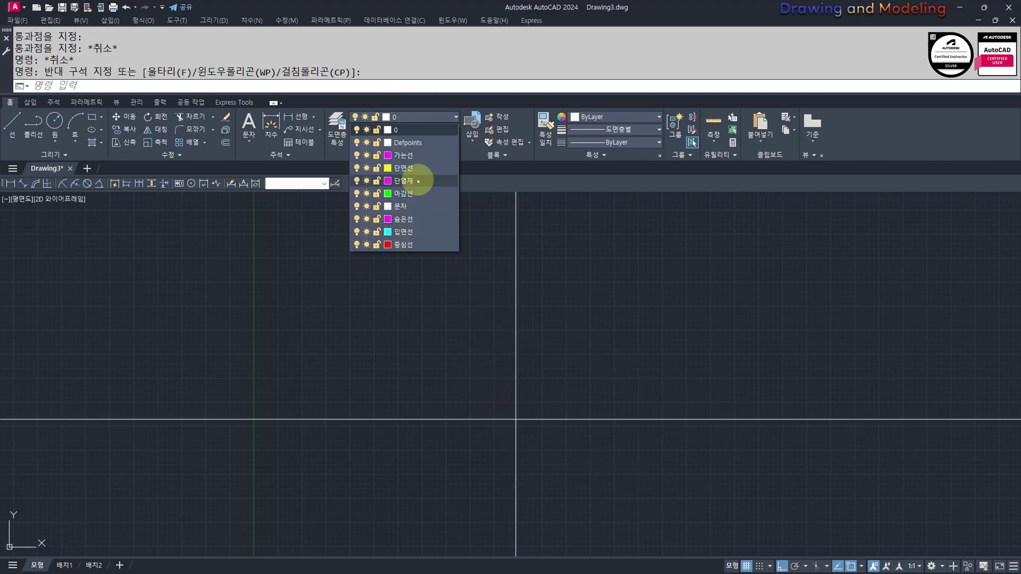
pyautogui.click(416, 175)
pyautogui.press('Escape')
pyautogui.press('Escape')
# - Change the vertical construction line's layer to 중심선
pyautogui.click(613, 312)
pyautogui.click(465, 325)
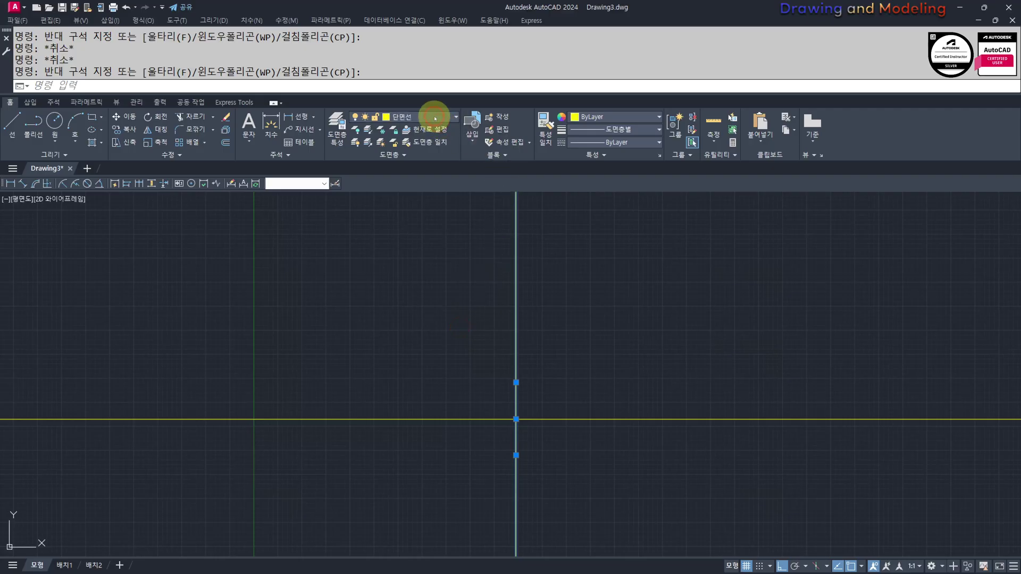
pyautogui.click(434, 118)
pyautogui.click(427, 244)
pyautogui.press('Escape')
pyautogui.press('Escape')
pyautogui.scroll(5, 526, 438)
pyautogui.moveTo(526, 438); pyautogui.dragTo(576, 455, button='middle')
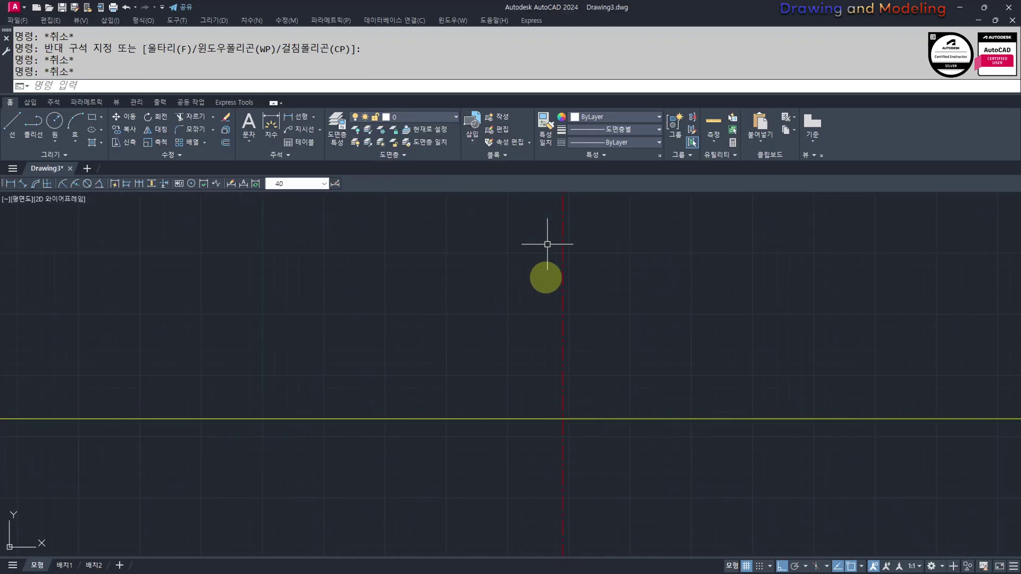
pyautogui.moveTo(610, 308); pyautogui.dragTo(606, 372, button='middle')
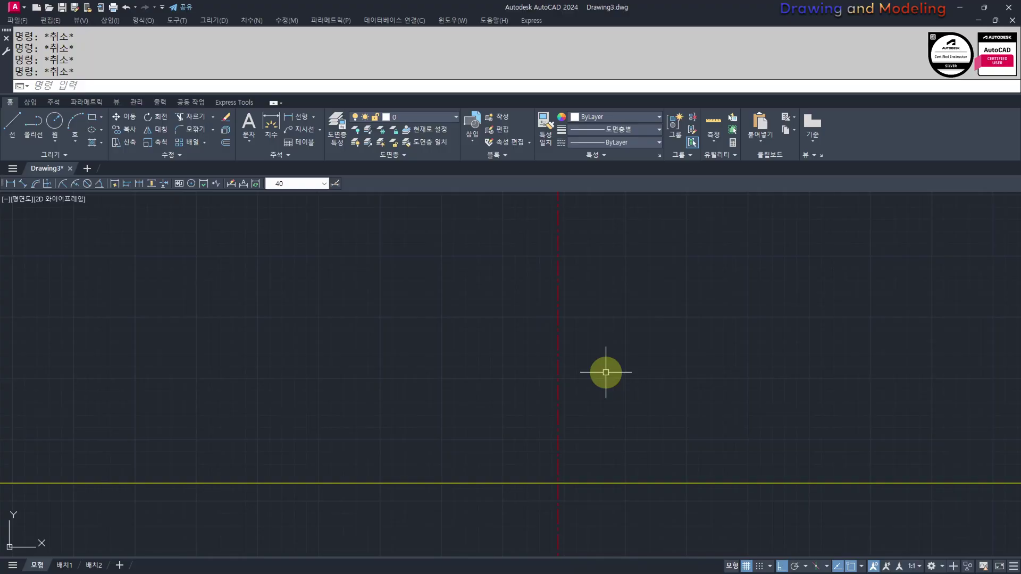
pyautogui.press('Return')
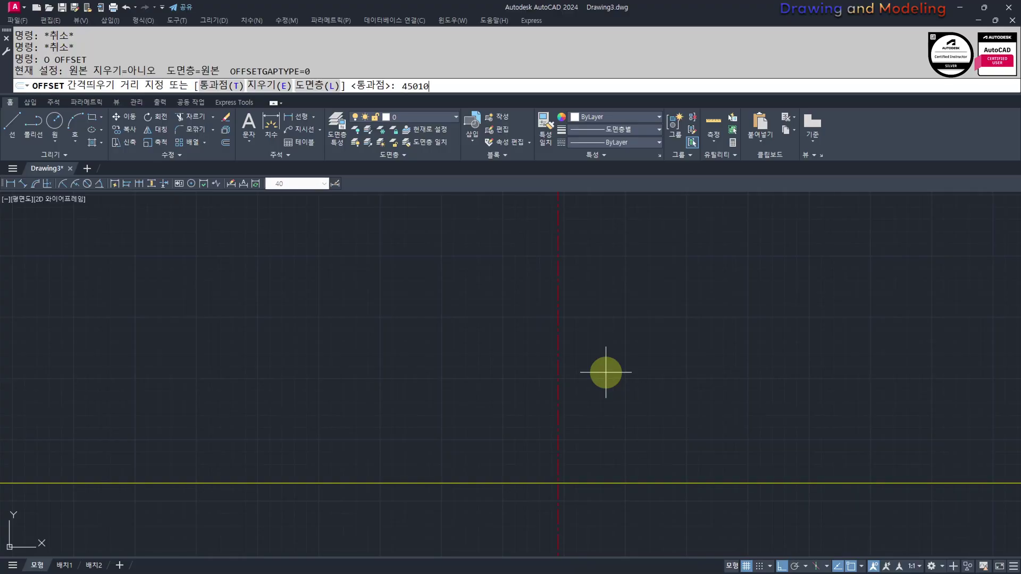
pyautogui.press('Escape')
pyautogui.press('Escape')
# - Offset the vertical centre line 4500 to the left
pyautogui.press('Return')
pyautogui.write('4500')
pyautogui.press('Return')
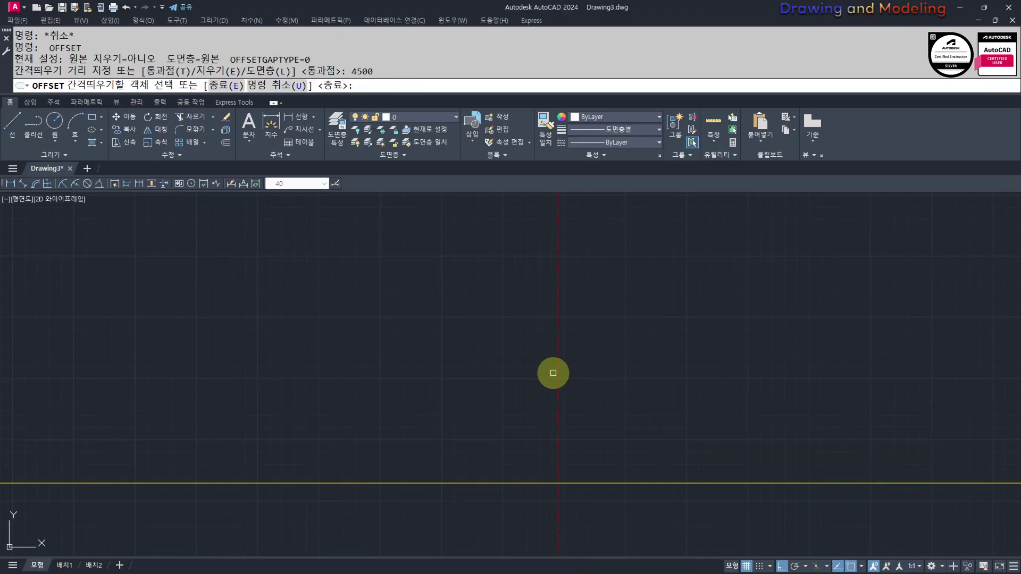
pyautogui.click(558, 360)
pyautogui.click(378, 358)
pyautogui.press('Escape')
pyautogui.press('Escape')
# - Offset the horizontal section line 750 upward
pyautogui.moveTo(469, 404); pyautogui.dragTo(566, 433, button='middle')
pyautogui.scroll(-3, 554, 489)
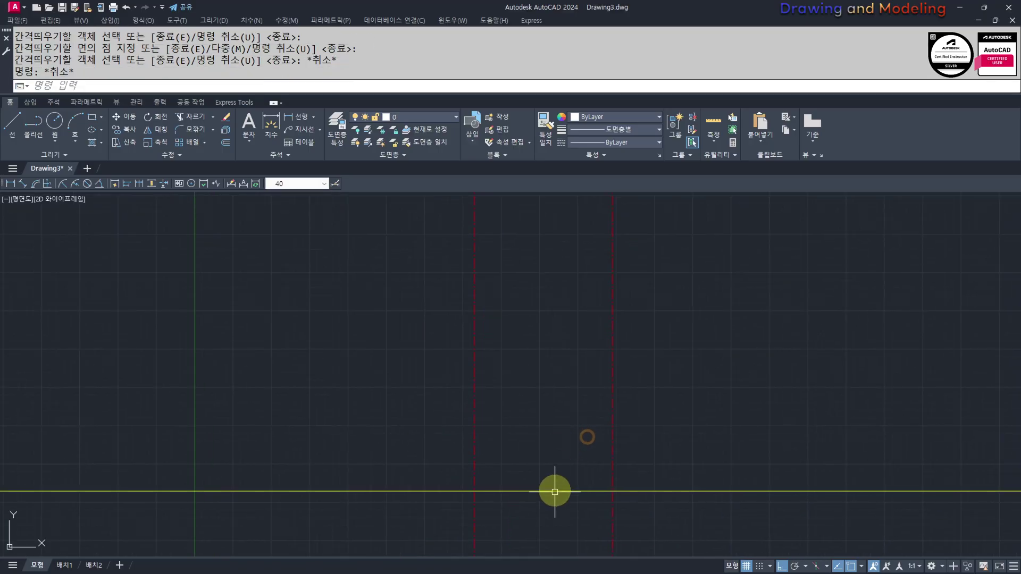
pyautogui.scroll(-2, 490, 497)
pyautogui.press('Escape')
pyautogui.press('Escape')
pyautogui.write('O')
pyautogui.press('Return')
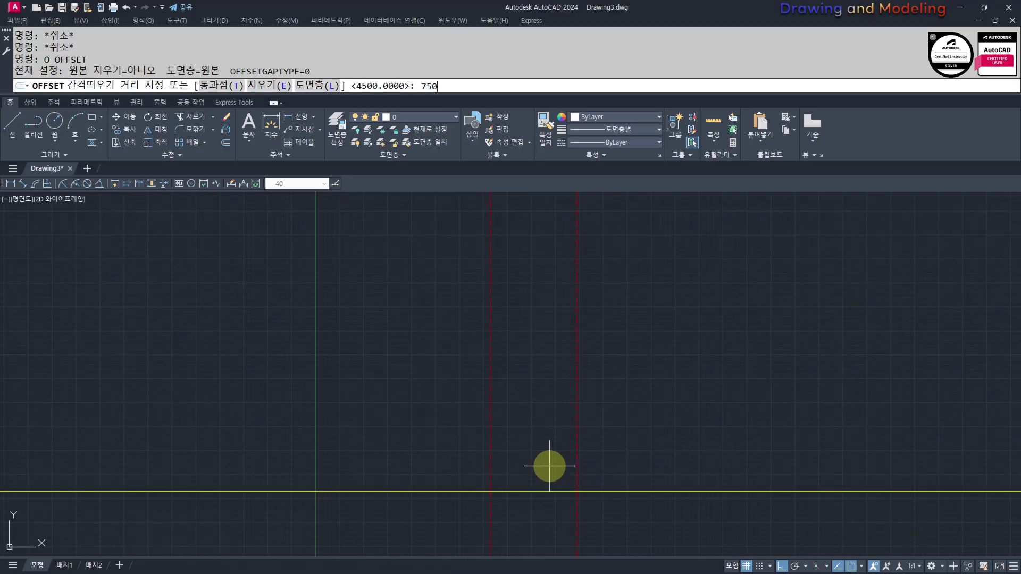
pyautogui.press('Return')
pyautogui.click(528, 491)
pyautogui.click(540, 445)
pyautogui.press('Escape')
pyautogui.press('Escape')
# - Offset the upper of the two horizontal section lines 2400 upward
pyautogui.scroll(5, 521, 495)
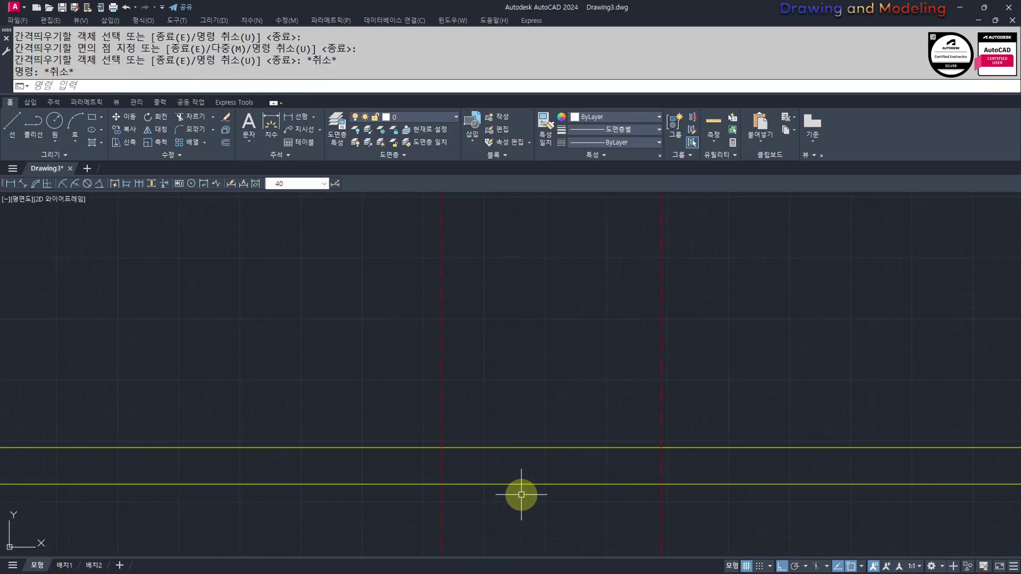
pyautogui.press('Escape')
pyautogui.press('Escape')
pyautogui.moveTo(541, 447); pyautogui.dragTo(552, 437, button='middle')
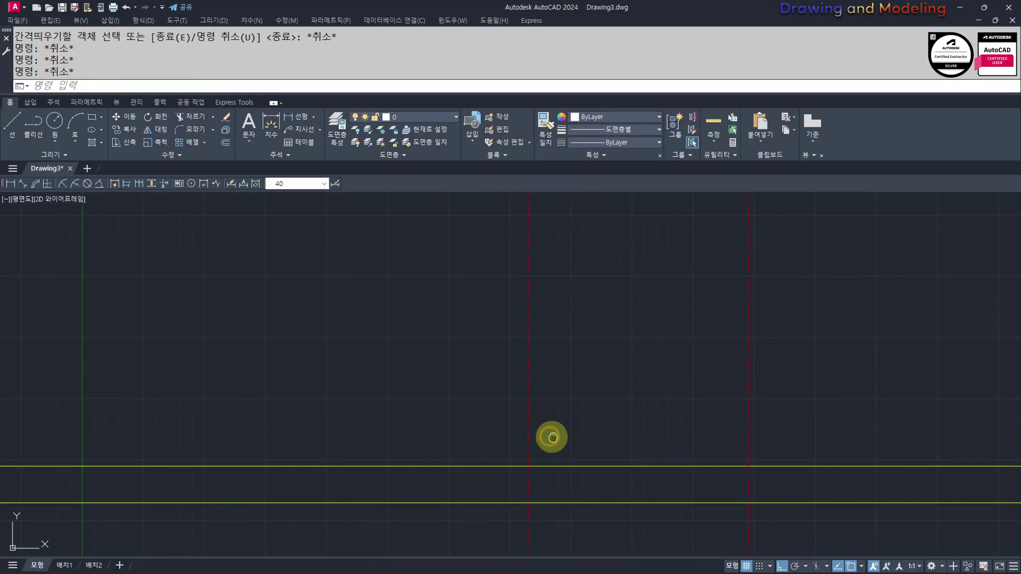
pyautogui.scroll(-2, 596, 450)
pyautogui.write('O')
pyautogui.press('Return')
pyautogui.write('24')
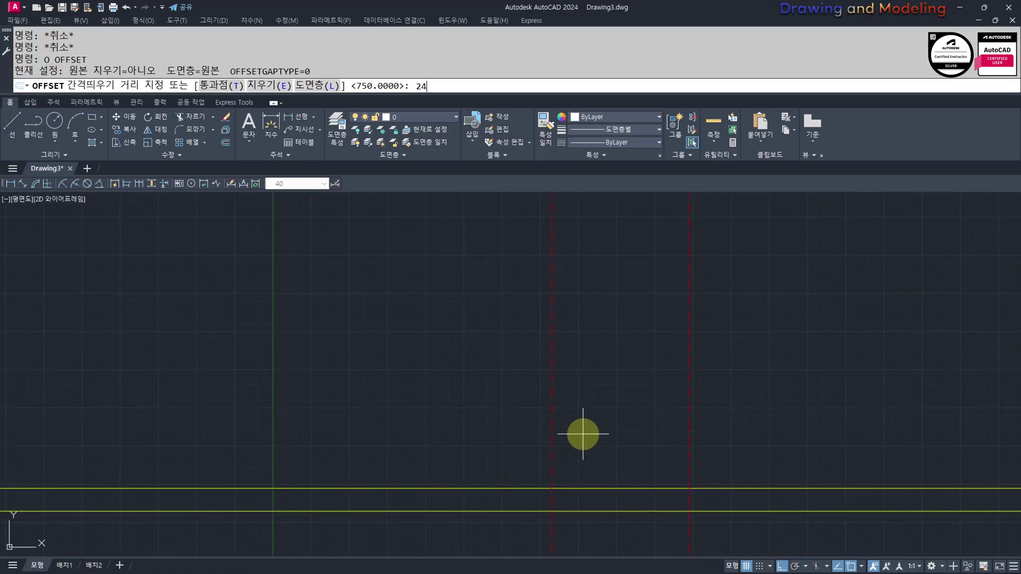
pyautogui.write('00')
pyautogui.press('Return')
pyautogui.click(622, 489)
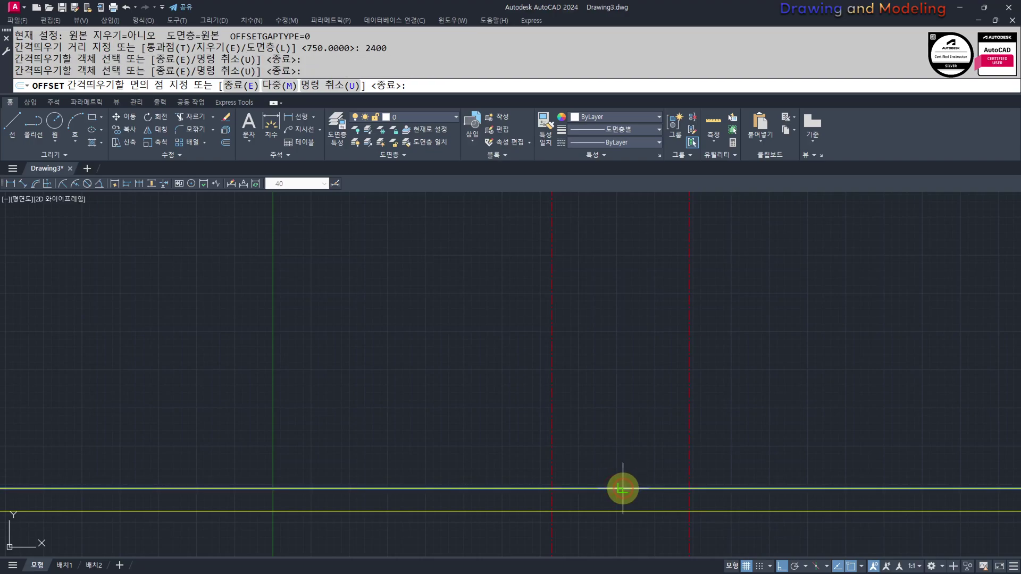
pyautogui.click(633, 410)
pyautogui.press('Escape')
pyautogui.press('Escape')
pyautogui.press('Return')
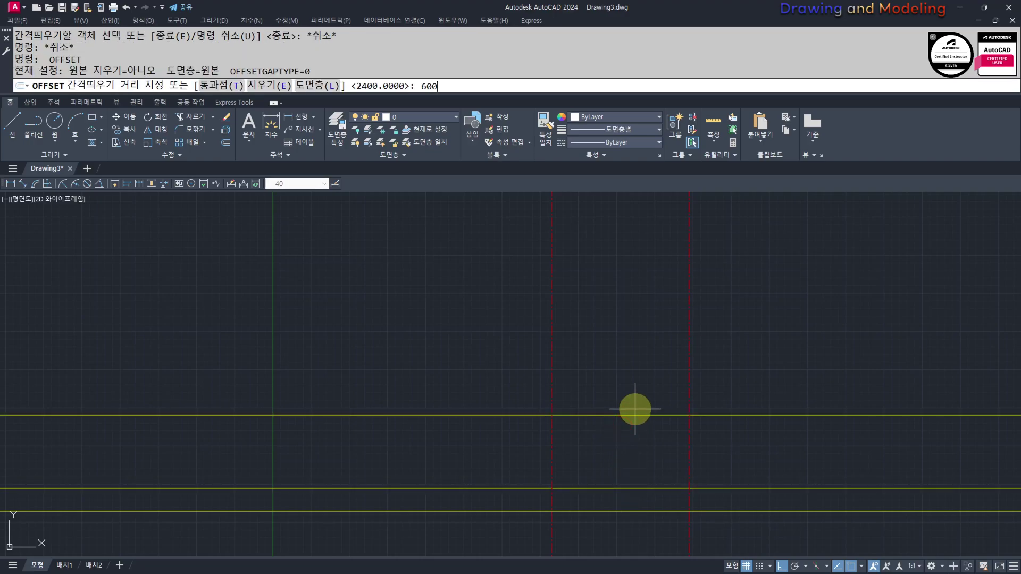
pyautogui.write('600')
pyautogui.press('Return')
pyautogui.click(630, 393)
pyautogui.click(640, 377)
pyautogui.press('Escape')
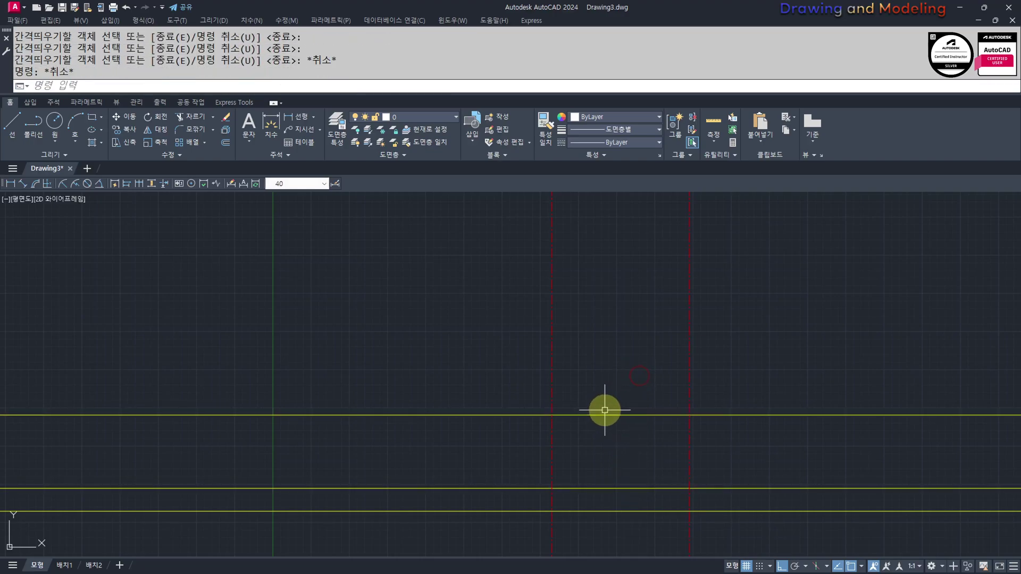
# - Offset the topmost horizontal section line 600 upward
pyautogui.write('o')
pyautogui.press('Return')
pyautogui.write('6')
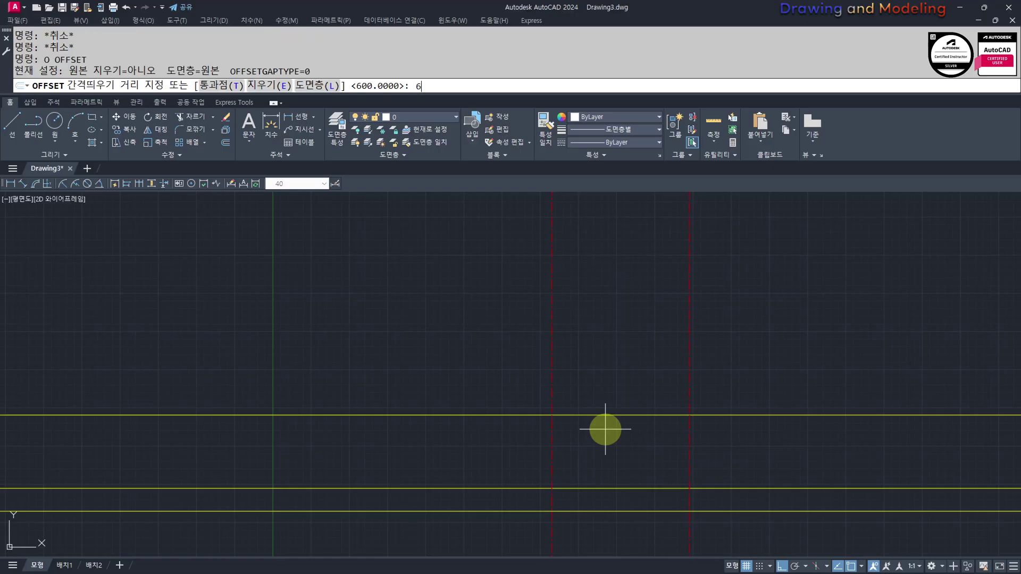
pyautogui.write('00')
pyautogui.press('Return')
pyautogui.click(593, 415)
pyautogui.click(611, 365)
pyautogui.press('Escape')
pyautogui.press('Escape')
# - Draw a 1000 by 400 rectangle above the topmost horizontal line, to the left of the centre lines
pyautogui.scroll(2, 570, 395)
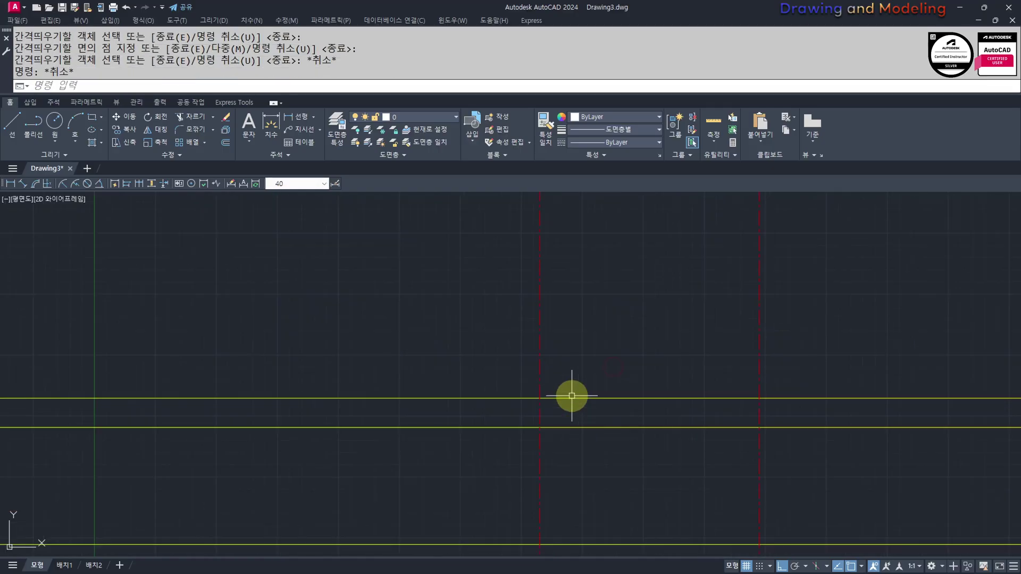
pyautogui.moveTo(570, 394)
pyautogui.mouseDown(button='middle')
pyautogui.moveTo(496, 396)
pyautogui.moveTo(574, 388)
pyautogui.mouseUp(button='middle')
pyautogui.write('rec')
pyautogui.press('Return')
pyautogui.click(490, 393)
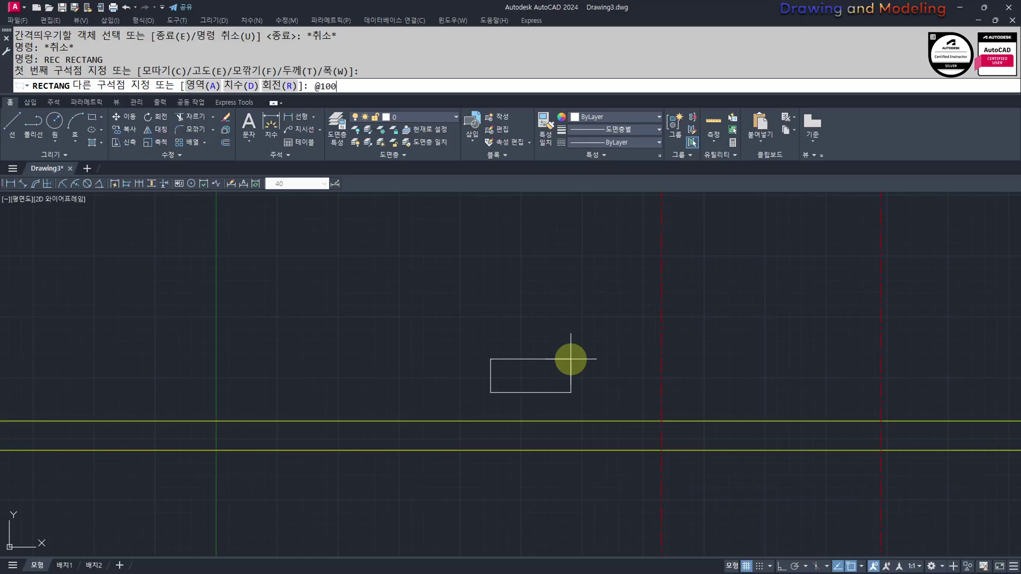
pyautogui.write('@1000,400')
pyautogui.press('Return')
pyautogui.press('Escape')
pyautogui.press('Escape')
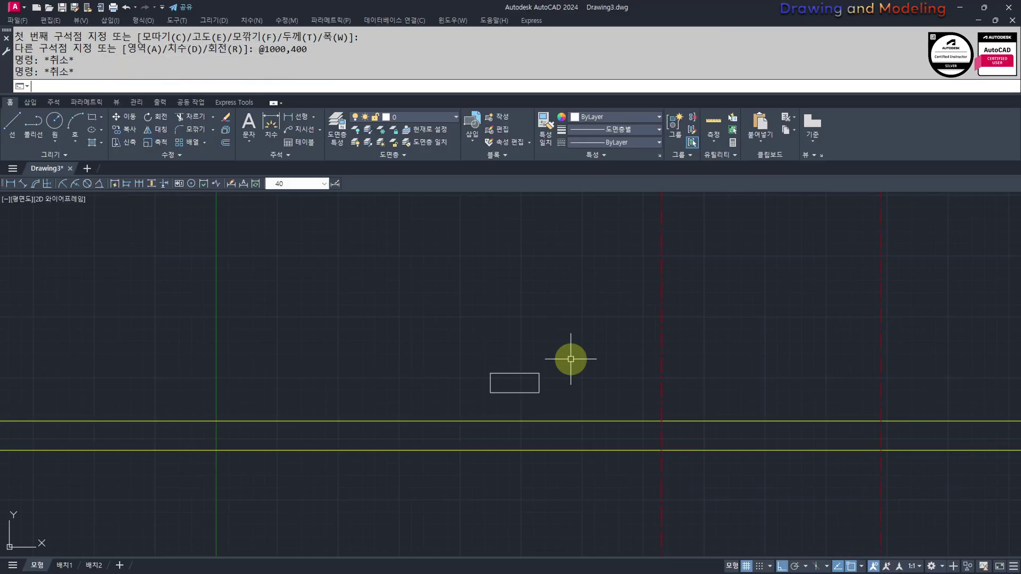
# - Draw a diagonal line from the rectangle's lower-left corner to its upper-right corner
pyautogui.write('l')
pyautogui.press('Return')
pyautogui.click(490, 393)
pyautogui.click(539, 373)
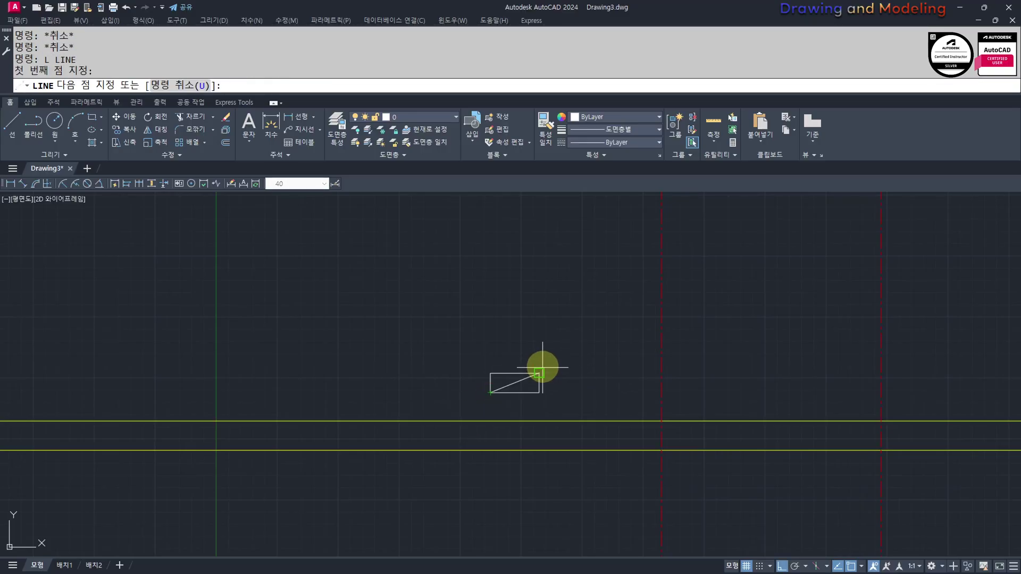
pyautogui.press('Escape')
pyautogui.press('Escape')
pyautogui.scroll(2, 563, 435)
pyautogui.write('m')
pyautogui.press('Escape')
pyautogui.press('Escape')
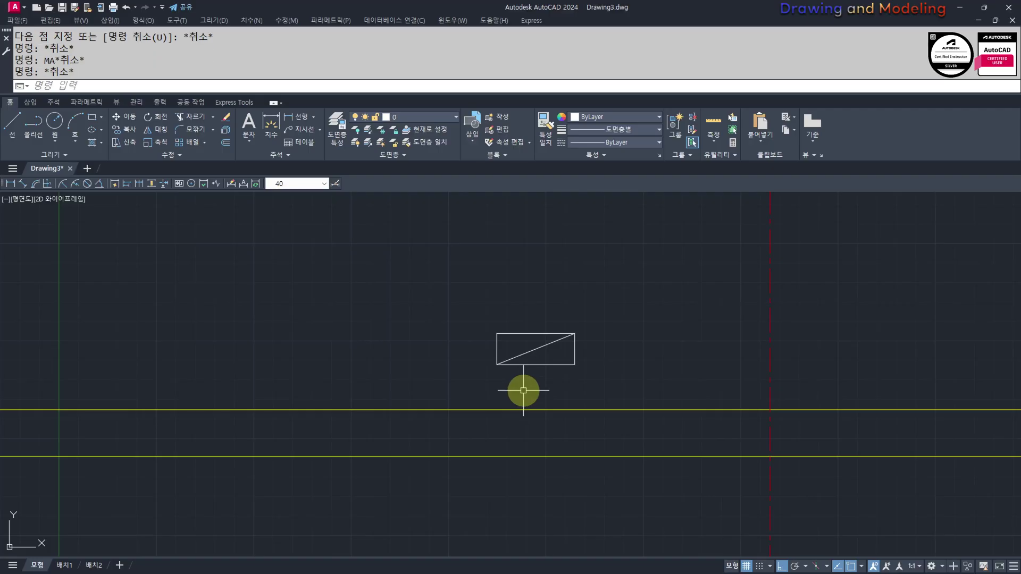
# - Match the diagonal line's properties to those of the topmost horizontal section line
pyautogui.write('MM')
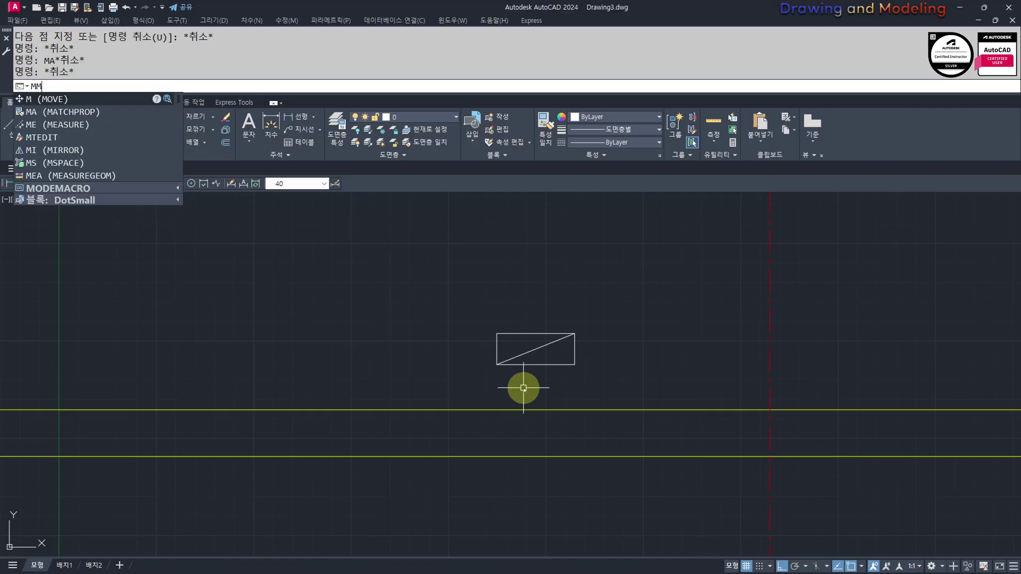
pyautogui.press('Return')
pyautogui.click(556, 415)
pyautogui.click(559, 409)
pyautogui.click(553, 357)
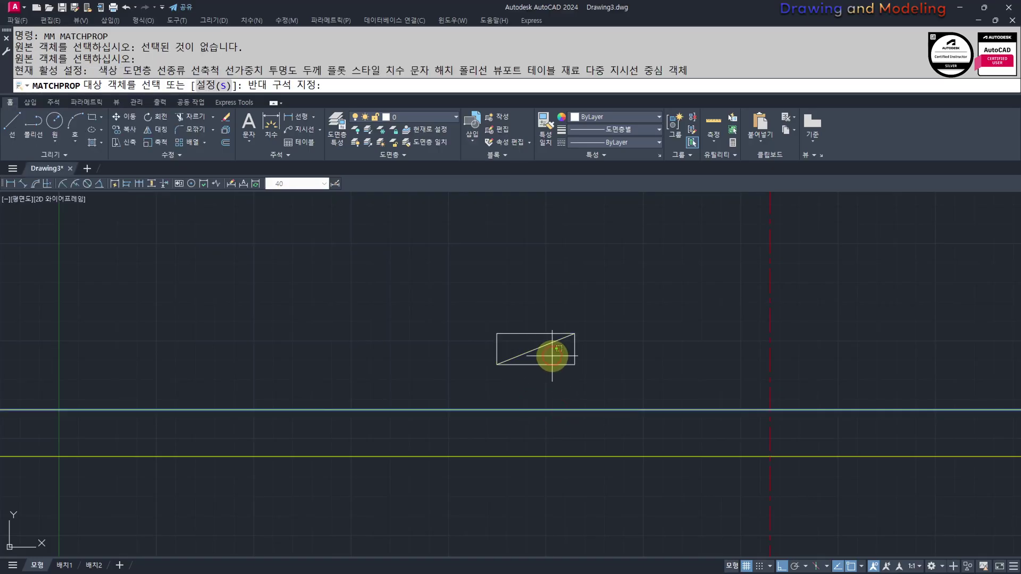
pyautogui.click(532, 343)
pyautogui.press('Escape')
pyautogui.press('Escape')
# - Put the 1000 by 400 rectangle on the 가는선 layer
pyautogui.click(583, 364)
pyautogui.click(569, 362)
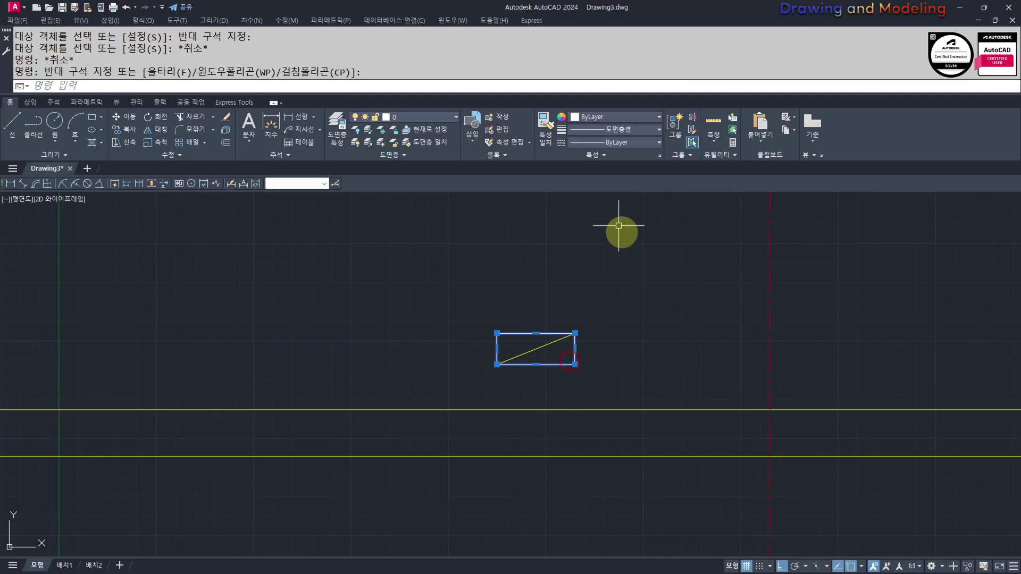
pyautogui.click(426, 118)
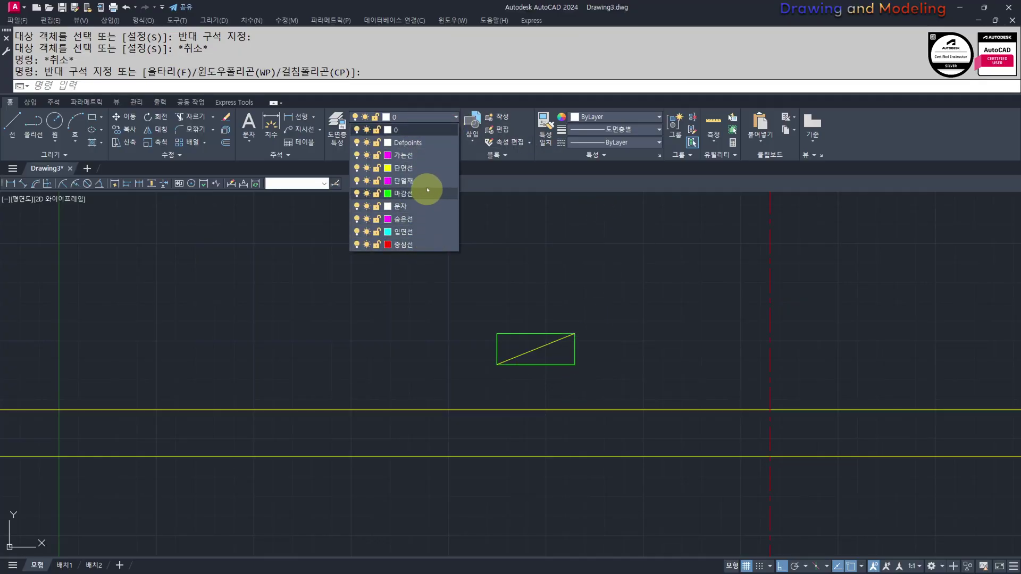
pyautogui.click(403, 155)
pyautogui.press('Escape')
pyautogui.press('Escape')
# - Explode the 1000 by 400 rectangle into separate lines
pyautogui.click(554, 303)
pyautogui.click(565, 371)
pyautogui.write('X')
pyautogui.press('Return')
pyautogui.press('Escape')
pyautogui.press('Escape')
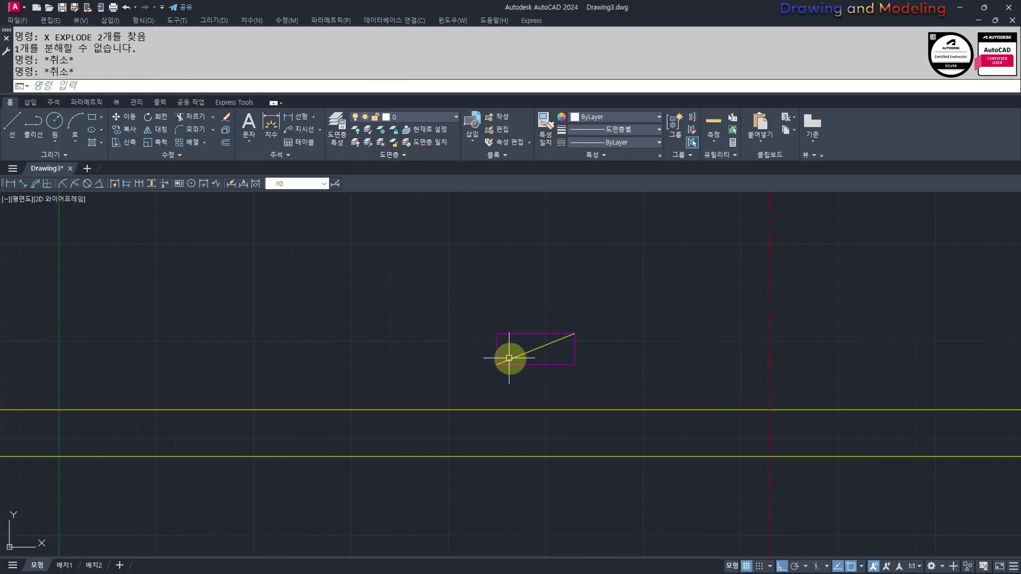
# - Try erasing the exploded rectangle's left and top edges, and undo the erasure
pyautogui.click(508, 348)
pyautogui.click(465, 306)
pyautogui.write('e')
pyautogui.press('Return')
pyautogui.press('Escape')
pyautogui.moveTo(618, 372); pyautogui.dragTo(511, 381, button='middle')
pyautogui.scroll(-2, 521, 376)
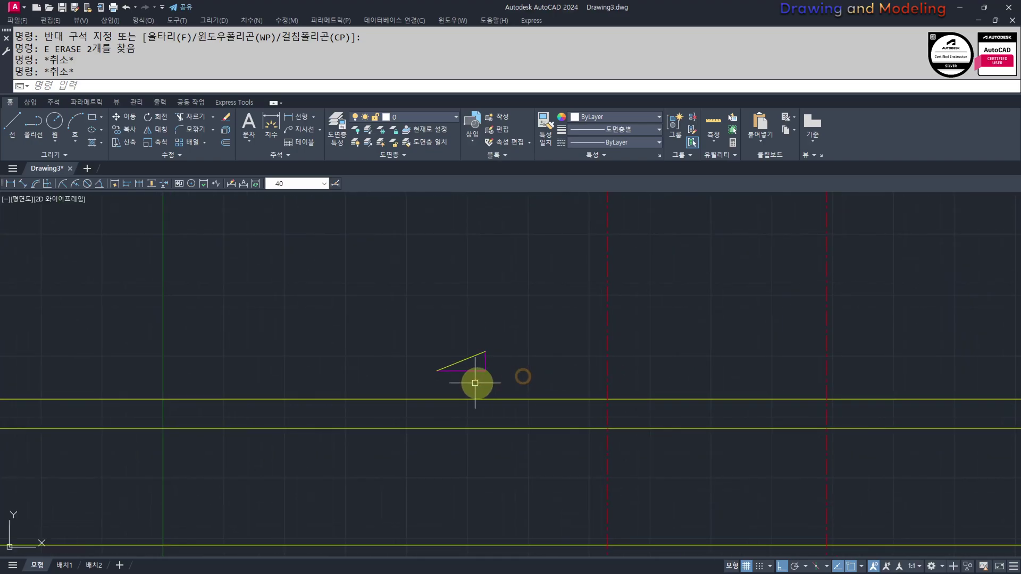
pyautogui.scroll(2, 475, 377)
pyautogui.hotkey('ctrl', 'z')
pyautogui.hotkey('ctrl', 'z')
pyautogui.hotkey('ctrl', 'z')
# - Erase the exploded rectangle's right and bottom edges below the diagonal
pyautogui.click(601, 382)
pyautogui.click(556, 353)
pyautogui.write('e')
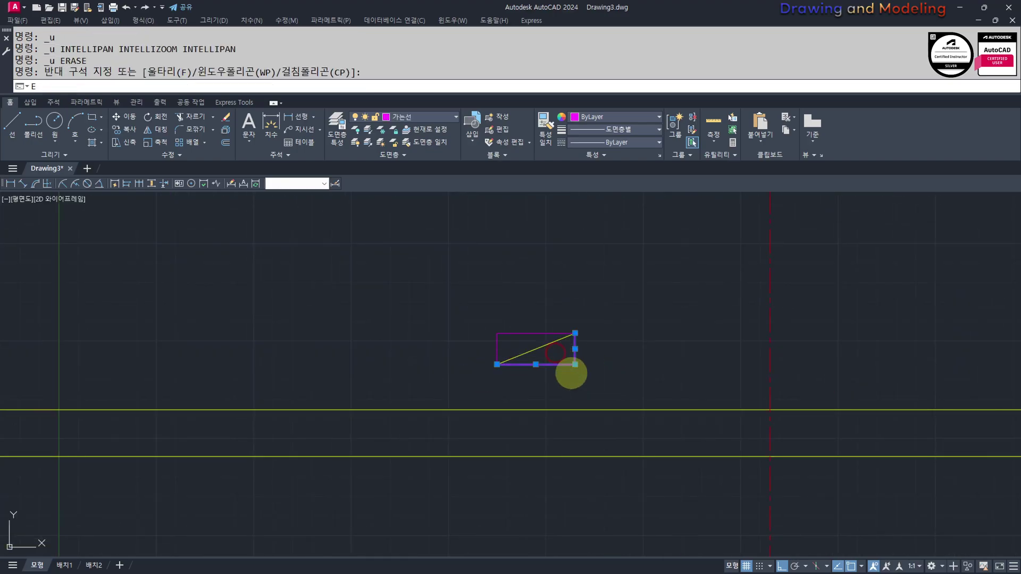
pyautogui.press('Escape')
pyautogui.press('Escape')
# - Copy the diagonal from its lower end to the intersection of the left centre line and the topmost horizontal section line
pyautogui.moveTo(607, 344)
pyautogui.mouseDown(button='middle')
pyautogui.moveTo(522, 379)
pyautogui.moveTo(476, 358)
pyautogui.mouseUp(button='middle')
pyautogui.scroll(-2, 476, 358)
pyautogui.moveTo(566, 375)
pyautogui.mouseDown(button='middle')
pyautogui.moveTo(466, 359)
pyautogui.moveTo(479, 383)
pyautogui.mouseUp(button='middle')
pyautogui.scroll(2, 408, 353)
pyautogui.write('cc')
pyautogui.press('Return')
pyautogui.click(394, 370)
pyautogui.click(360, 323)
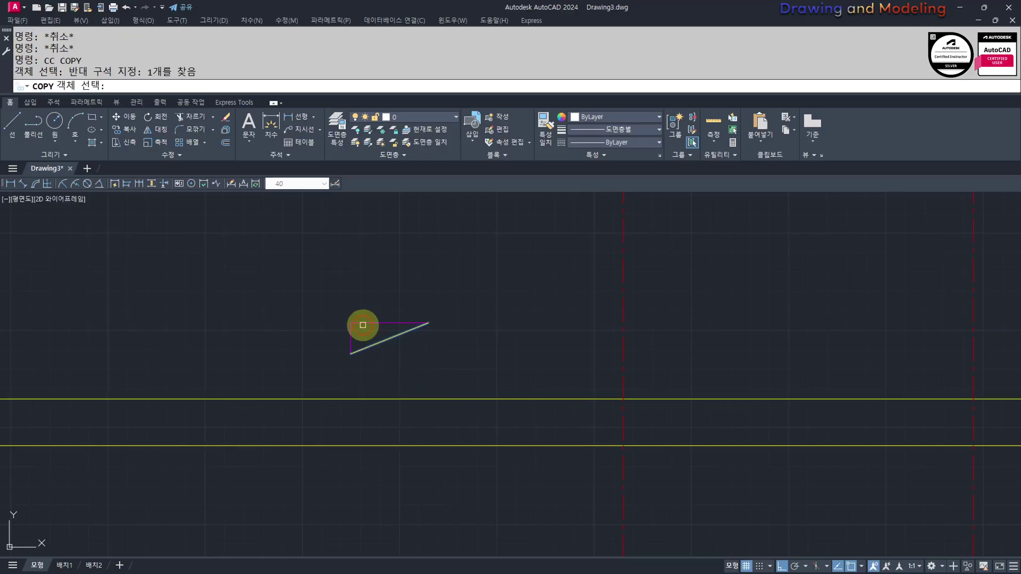
pyautogui.press('Return')
pyautogui.click(351, 353)
pyautogui.click(632, 405)
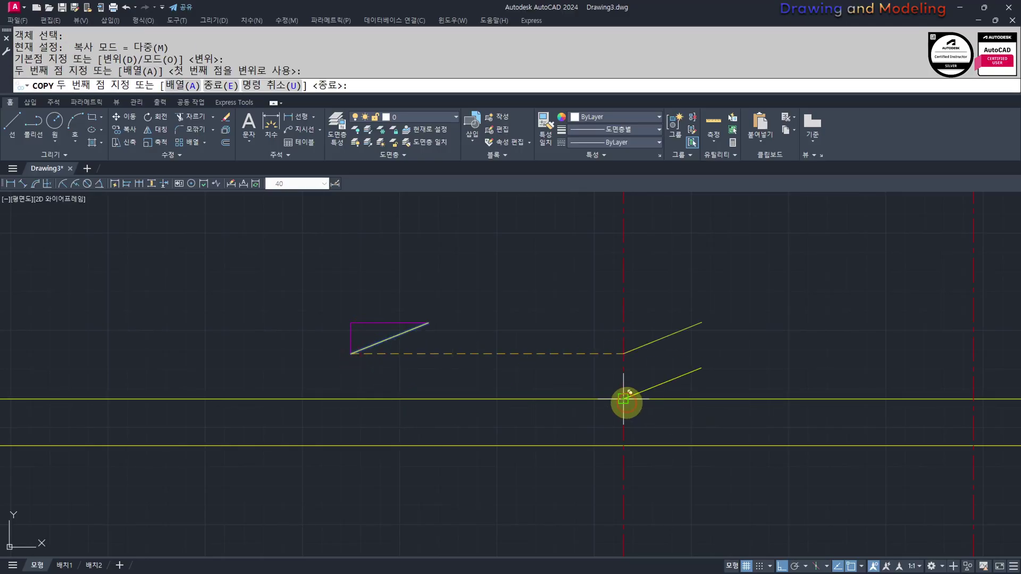
pyautogui.press('Escape')
# - Offset the copied slope line 150 upward
pyautogui.moveTo(724, 423); pyautogui.dragTo(699, 439, button='middle')
pyautogui.write('o')
pyautogui.press('Return')
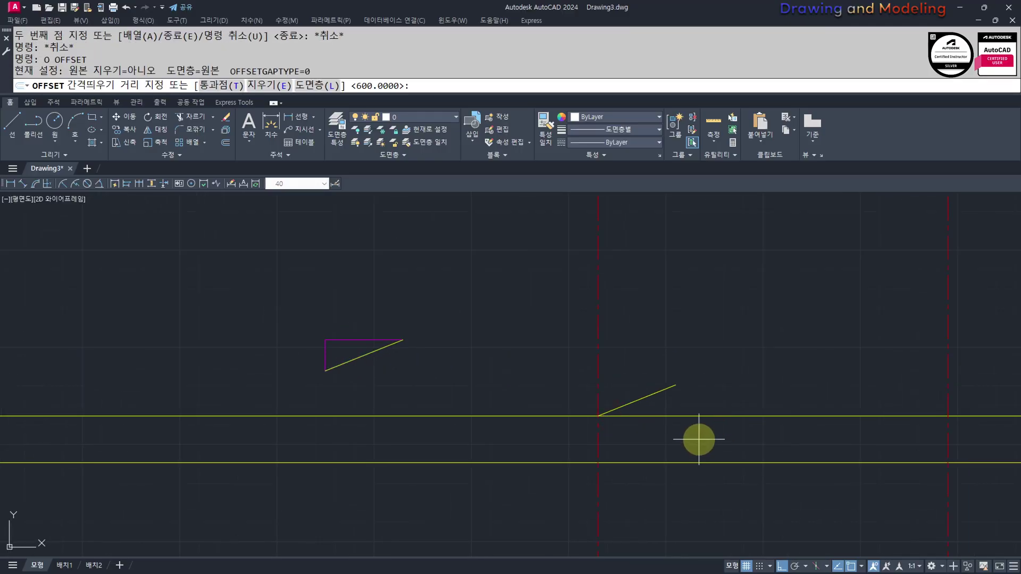
pyautogui.write('150')
pyautogui.press('Return')
pyautogui.click(666, 389)
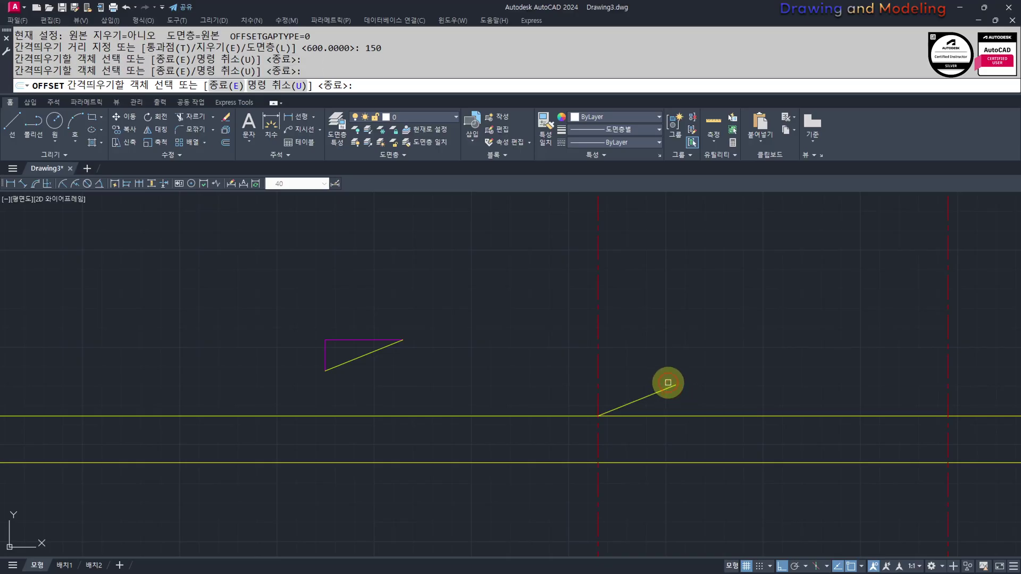
pyautogui.click(672, 372)
pyautogui.scroll(4, 612, 384)
# - Offset the upper slope line 10 upward, and offset the resulting line another 10 upward
pyautogui.press('Escape')
pyautogui.press('Escape')
pyautogui.press('Return')
pyautogui.write('1')
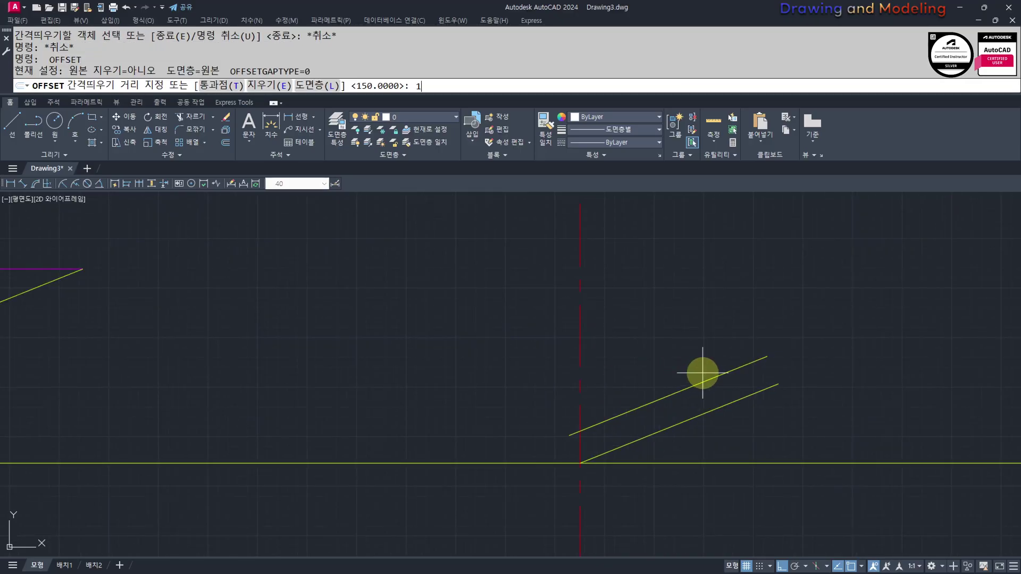
pyautogui.write('0')
pyautogui.press('Return')
pyautogui.click(725, 373)
pyautogui.click(716, 349)
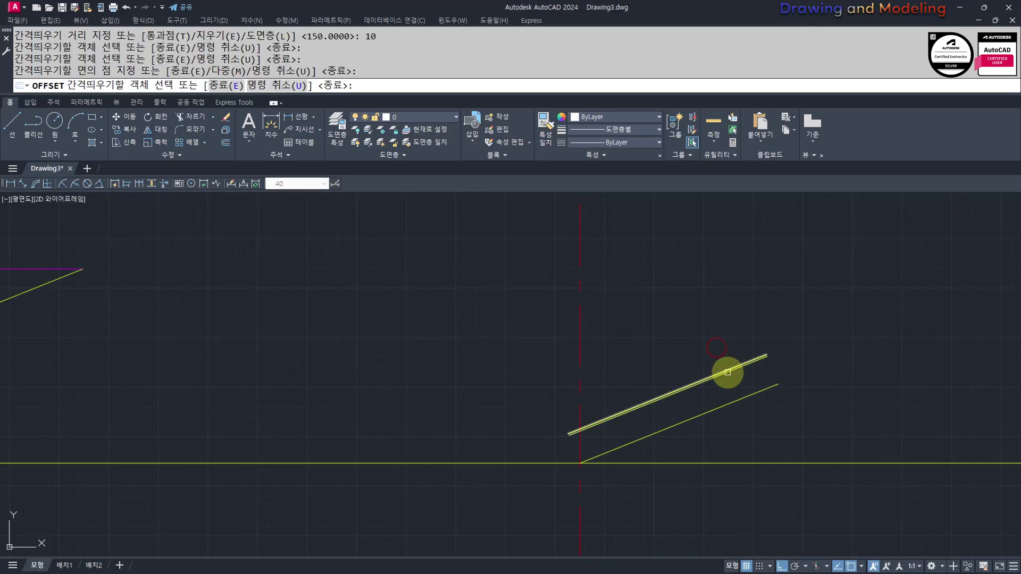
pyautogui.click(732, 368)
pyautogui.click(741, 360)
pyautogui.scroll(3, 724, 356)
pyautogui.press('Escape')
# - Put the middle of the three closely spaced slope lines on the 숨은선 layer
pyautogui.click(711, 352)
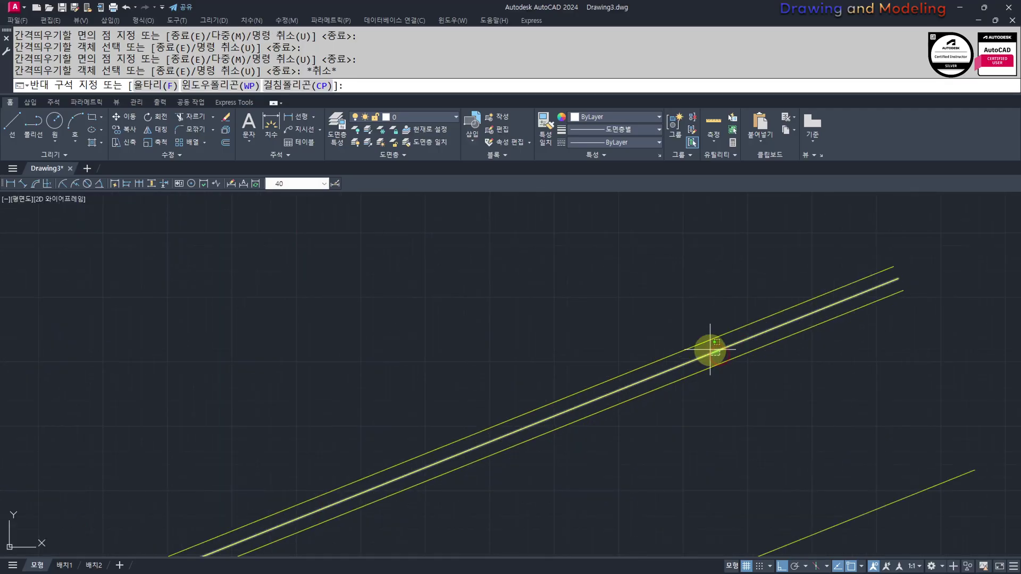
pyautogui.click(710, 350)
pyautogui.click(434, 117)
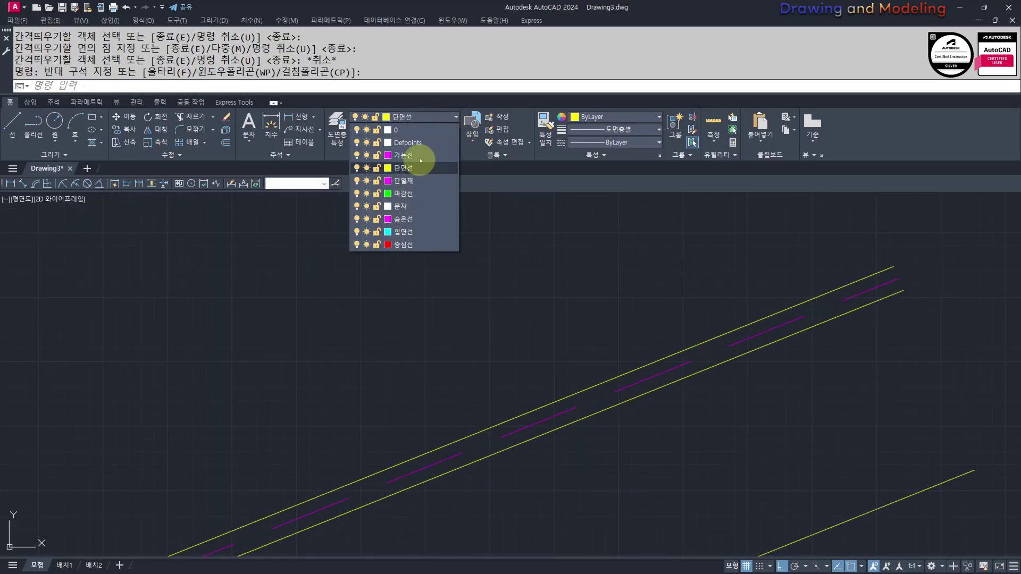
pyautogui.click(431, 219)
pyautogui.press('Escape')
pyautogui.press('Escape')
# - Put the uppermost slope line on the 마감선 layer
pyautogui.click(760, 327)
pyautogui.click(735, 309)
pyautogui.click(433, 117)
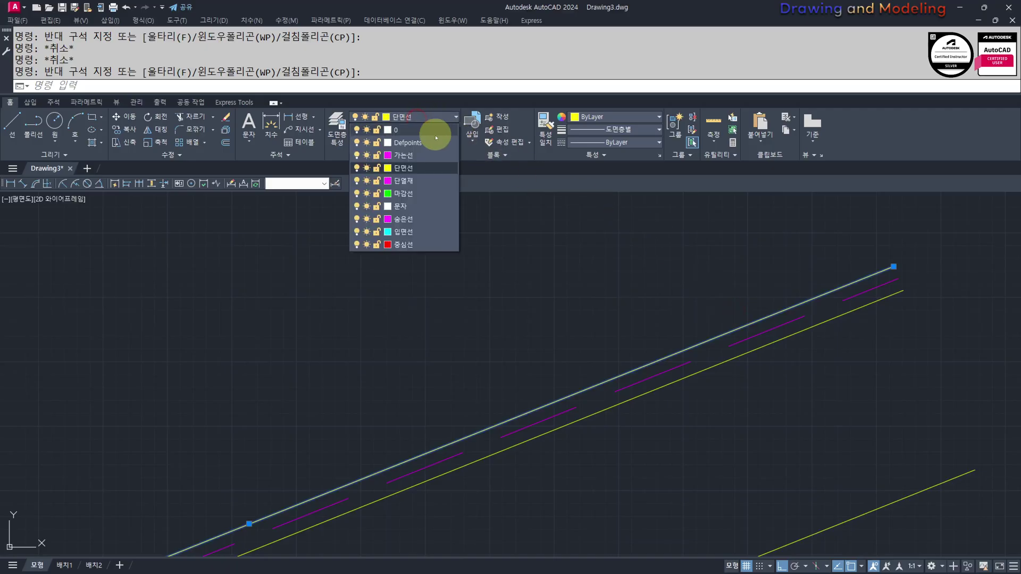
pyautogui.click(417, 193)
pyautogui.press('Escape')
pyautogui.press('Escape')
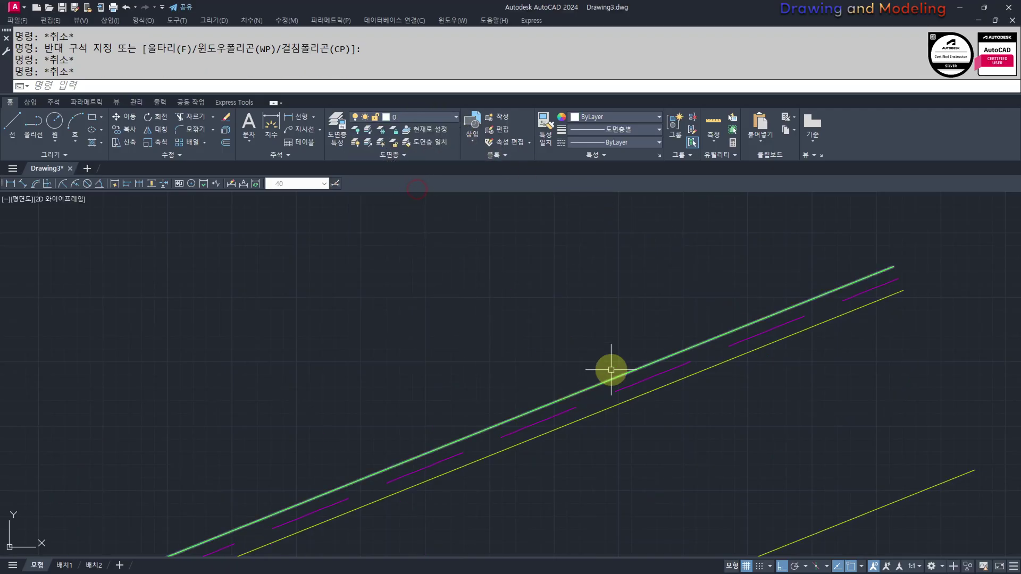
# - Extend the upper ends of the slope lines to the centre line on their right
pyautogui.scroll(-9, 668, 357)
pyautogui.moveTo(692, 365); pyautogui.dragTo(664, 377, button='middle')
pyautogui.write('ex')
pyautogui.click(728, 304)
pyautogui.click(673, 325)
pyautogui.press('space')
pyautogui.click(518, 390)
pyautogui.click(516, 405)
pyautogui.press('Escape')
pyautogui.press('Escape')
# - Erase the topmost horizontal section line at the foot of the slope
pyautogui.click(674, 380)
pyautogui.click(666, 412)
pyautogui.write('e')
pyautogui.press('Escape')
# - Offset the left centre line 600 to the left to mark the eave end
pyautogui.moveTo(472, 417); pyautogui.dragTo(523, 419, button='middle')
pyautogui.scroll(5, 602, 403)
pyautogui.moveTo(602, 402); pyautogui.dragTo(624, 387, button='middle')
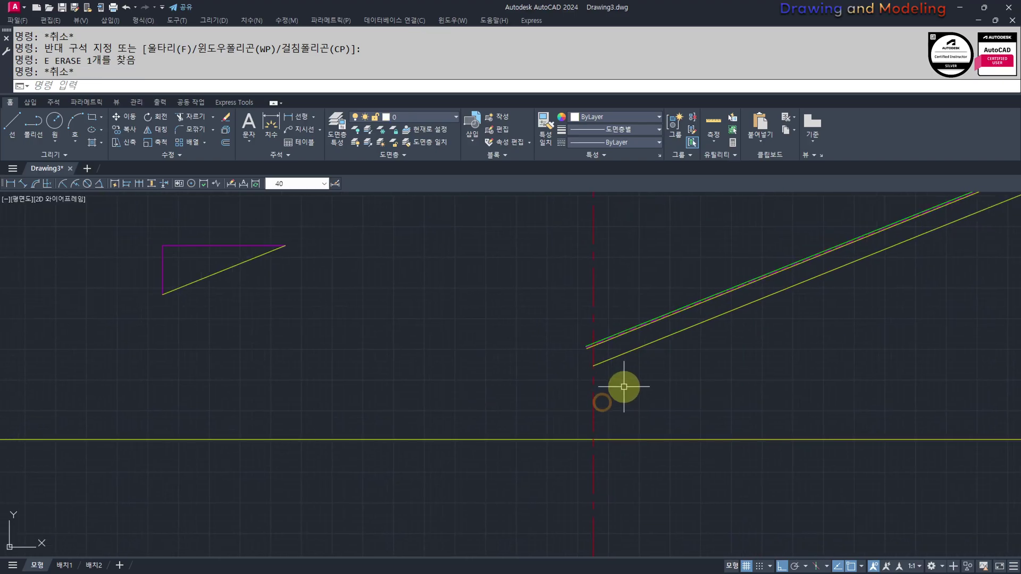
pyautogui.write('o')
pyautogui.press('space')
pyautogui.write('600')
pyautogui.press('space')
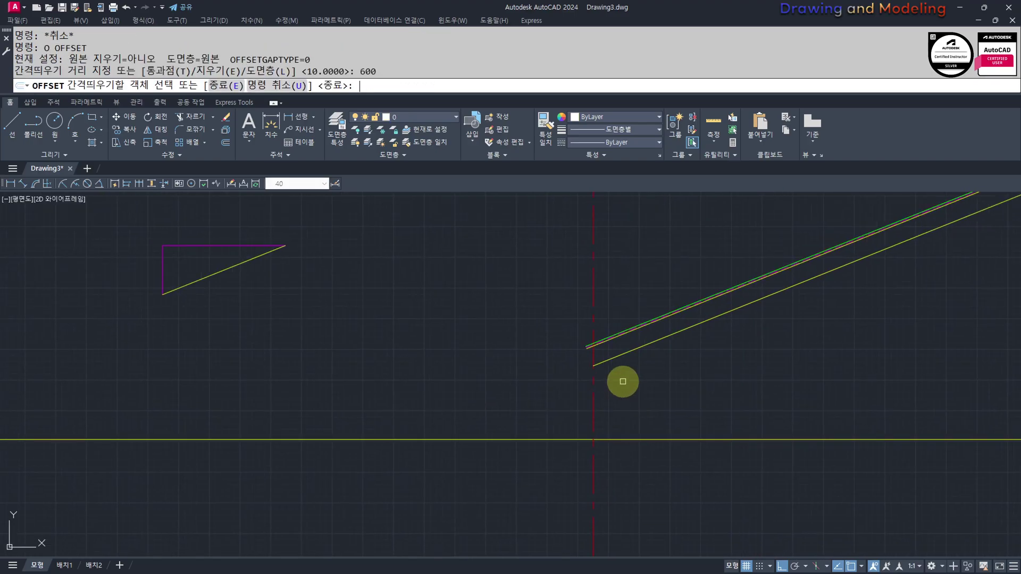
pyautogui.click(594, 384)
pyautogui.click(447, 381)
pyautogui.press('Escape')
# - Extend the lower ends of all slope lines to the new offset line on the left
pyautogui.write('ex')
pyautogui.press('space')
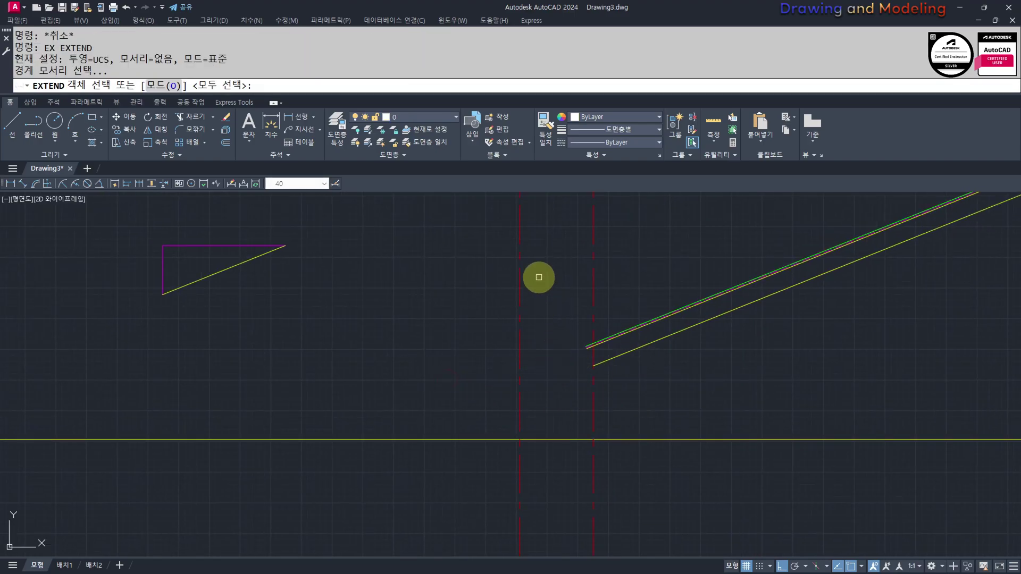
pyautogui.click(538, 276)
pyautogui.click(466, 320)
pyautogui.press('space')
pyautogui.click(701, 359)
pyautogui.click(642, 275)
pyautogui.press('Escape')
pyautogui.press('Escape')
# - Draw a 150 by 200 rectangle to the left of the lower ends of the slope lines
pyautogui.scroll(-2, 436, 335)
pyautogui.moveTo(529, 386); pyautogui.dragTo(635, 374, button='middle')
pyautogui.scroll(4, 528, 348)
pyautogui.write('rec')
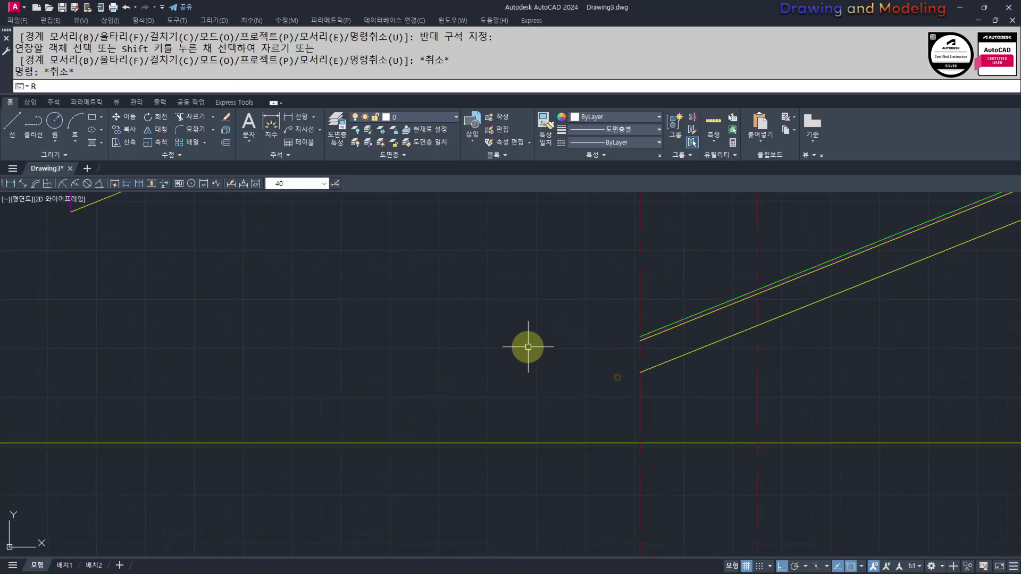
pyautogui.click(532, 402)
pyautogui.write('@150,2')
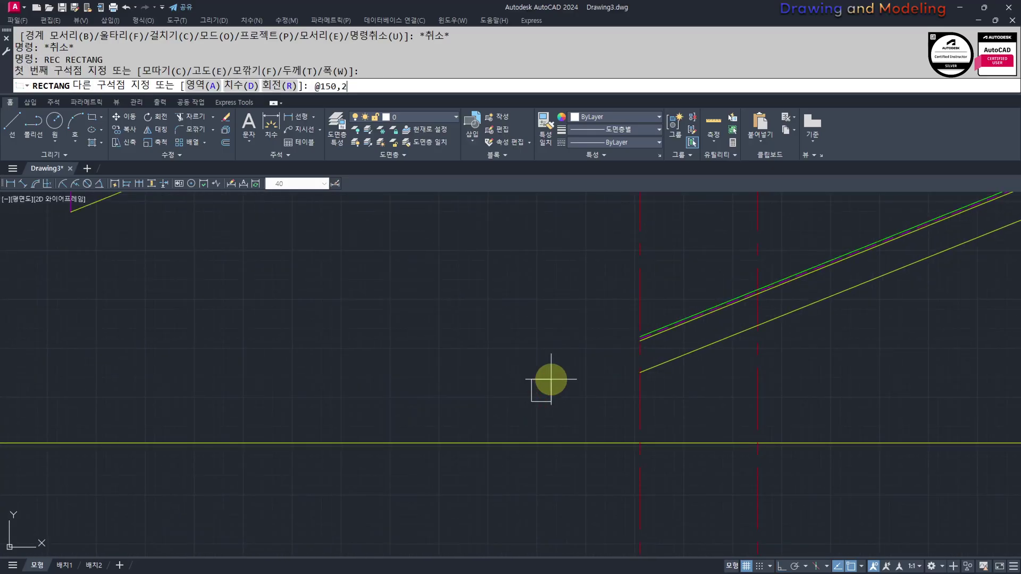
pyautogui.write('00')
pyautogui.press('Return')
pyautogui.press('Escape')
pyautogui.press('Escape')
# - Offset the 150 by 200 rectangle 20 outward
pyautogui.write('o')
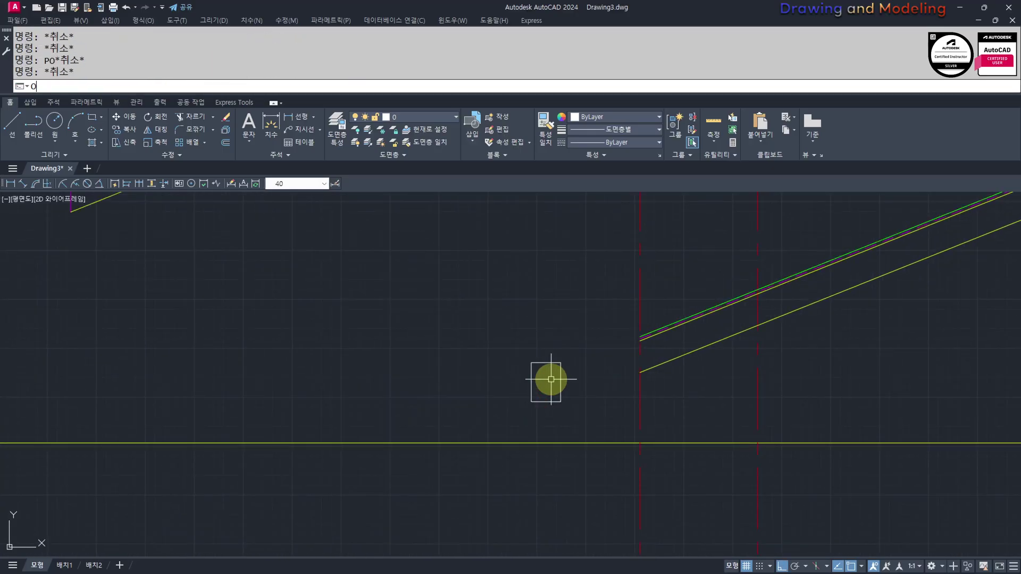
pyautogui.press('space')
pyautogui.write('20')
pyautogui.press('Return')
pyautogui.scroll(2, 561, 372)
pyautogui.click(558, 369)
pyautogui.click(595, 375)
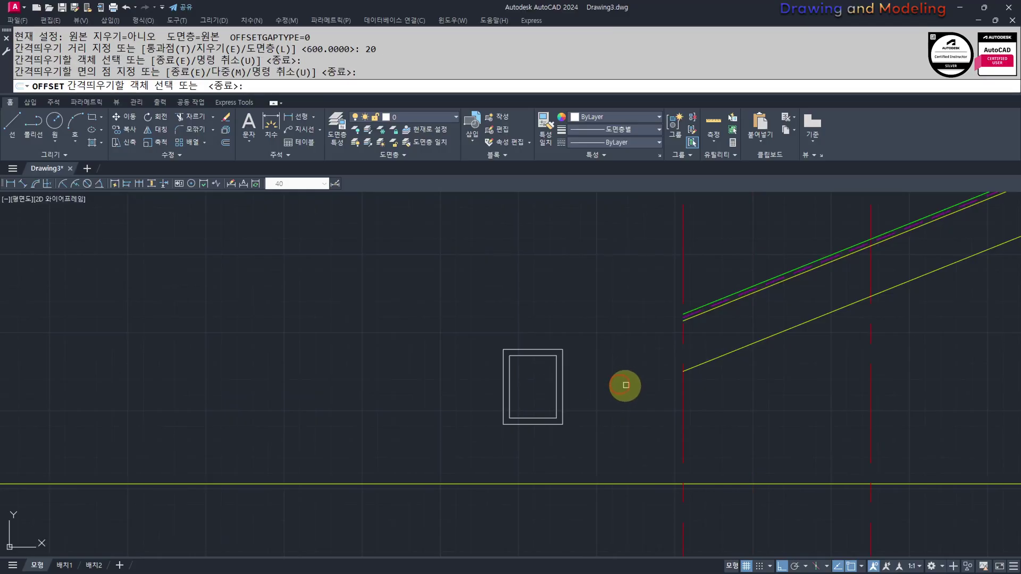
pyautogui.press('Escape')
pyautogui.press('Escape')
# - Match both rectangles' properties to those of the lowest slope line
pyautogui.moveTo(632, 400); pyautogui.dragTo(689, 419, button='middle')
pyautogui.write('ma')
pyautogui.press('Escape')
pyautogui.press('Escape')
pyautogui.write('ma')
pyautogui.press('space')
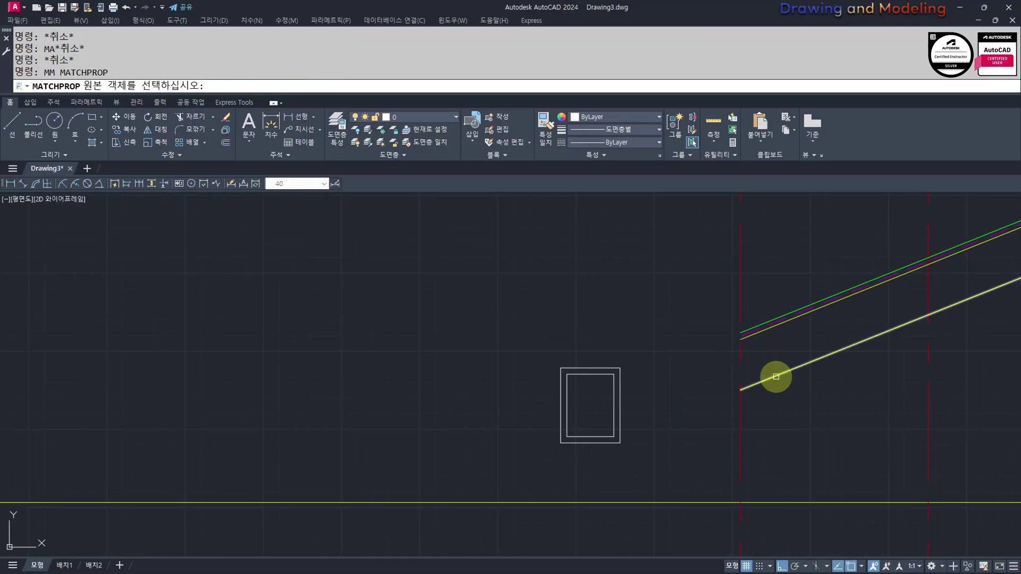
pyautogui.click(777, 376)
pyautogui.click(639, 322)
pyautogui.click(587, 406)
# - Match the outer rectangle's properties to those of the uppermost slope line on the 마감선 layer
pyautogui.press('space')
pyautogui.press('space')
pyautogui.click(751, 329)
pyautogui.click(630, 367)
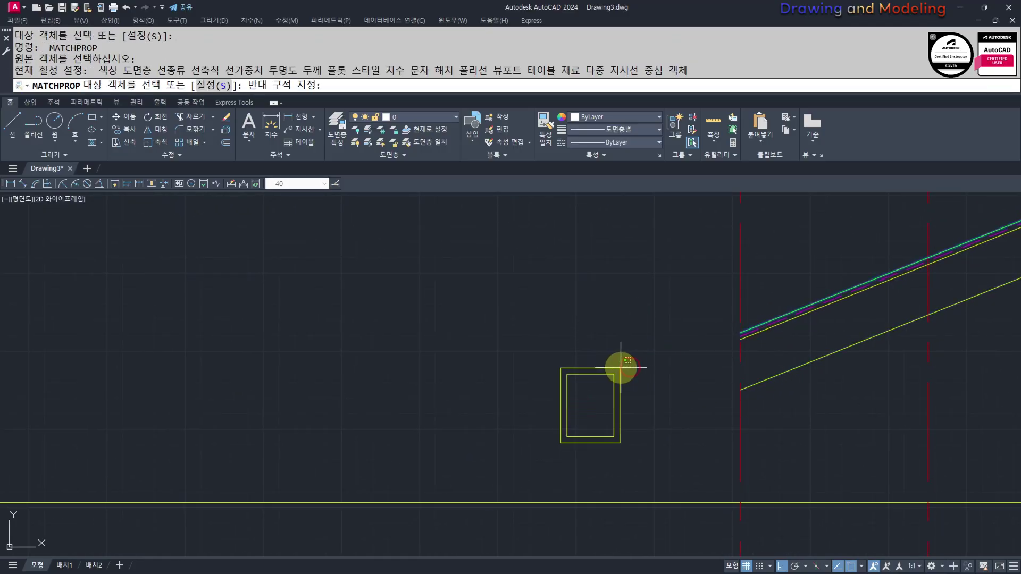
pyautogui.click(617, 371)
pyautogui.press('Escape')
pyautogui.press('Escape')
# - Move both rectangles by the inner one's upper-left corner to the left end of the upper 단면선 slope line
pyautogui.click(641, 337)
pyautogui.click(572, 384)
pyautogui.moveTo(674, 413); pyautogui.dragTo(634, 433, button='middle')
pyautogui.write('m')
pyautogui.press('space')
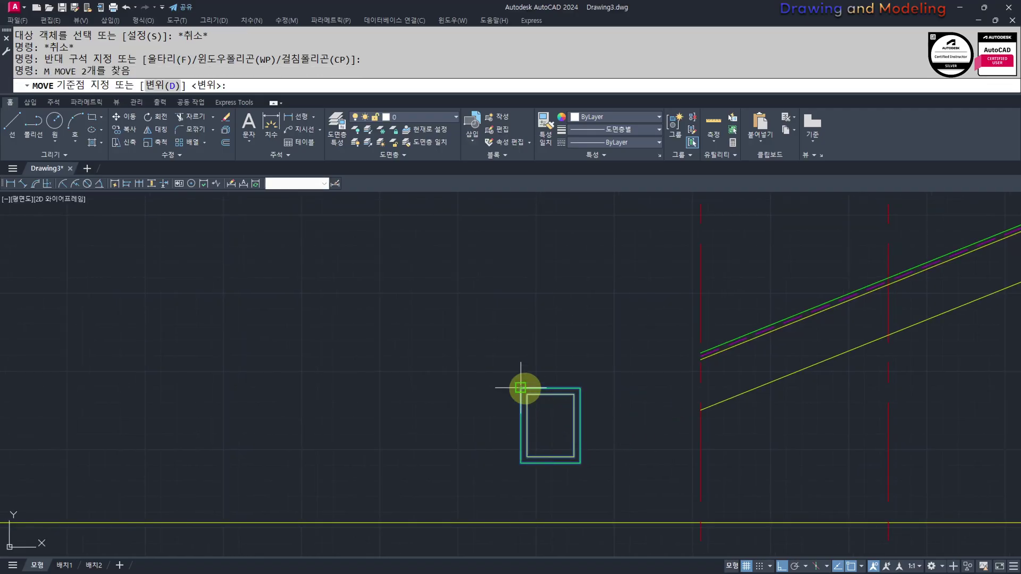
pyautogui.click(527, 394)
pyautogui.scroll(3, 691, 327)
pyautogui.press('Escape')
pyautogui.press('Escape')
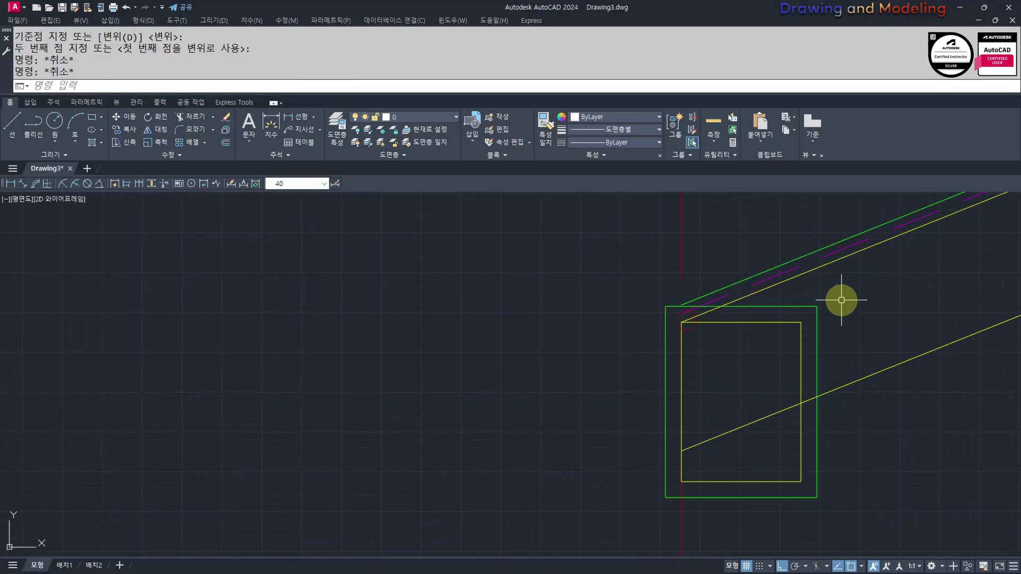
# - Explode both rectangles at the eave end into separate lines
pyautogui.click(842, 300)
pyautogui.click(752, 346)
pyautogui.write('x')
# - Erase the offset centre line passing through the eave end
pyautogui.moveTo(704, 303); pyautogui.dragTo(701, 367, button='middle')
pyautogui.click(707, 267)
pyautogui.click(624, 296)
pyautogui.write('e')
# - Erase the top edges of both the inner and outer rectangles at the eave end
pyautogui.click(768, 396)
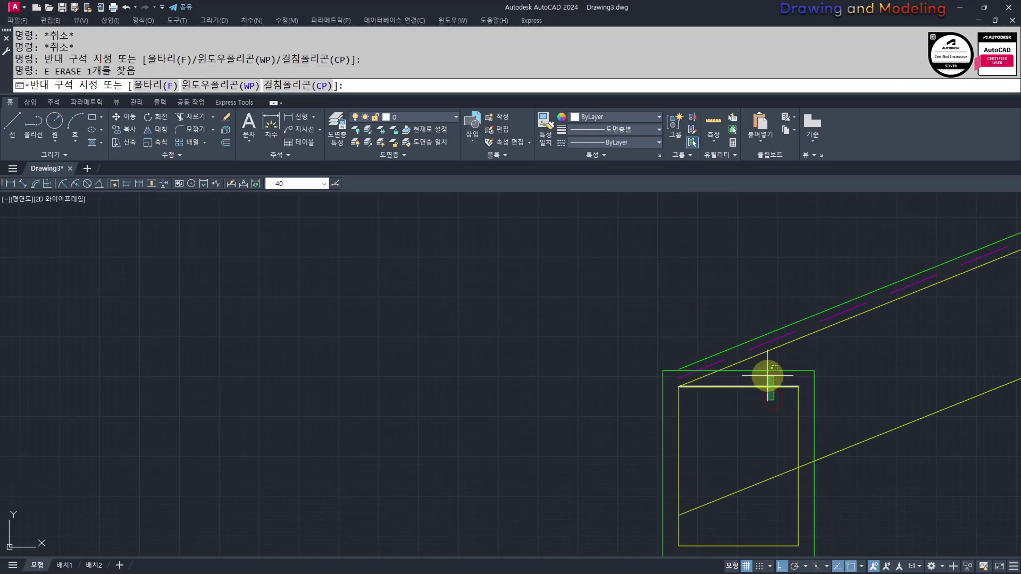
pyautogui.click(765, 371)
pyautogui.click(760, 370)
pyautogui.write('e')
pyautogui.press('Escape')
pyautogui.press('Escape')
pyautogui.click(798, 368)
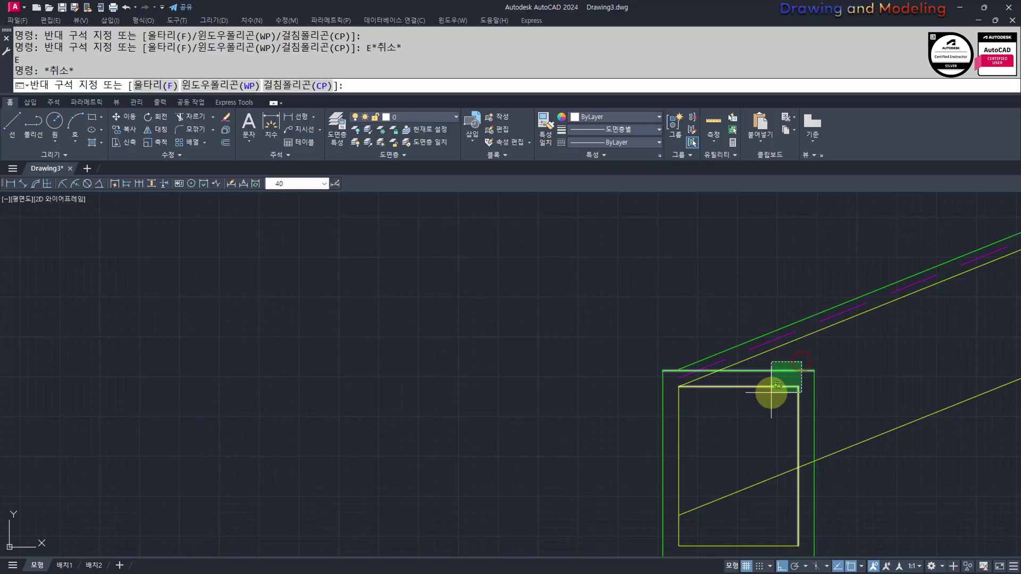
pyautogui.press('Escape')
pyautogui.press('Escape')
pyautogui.click(782, 392)
pyautogui.click(771, 365)
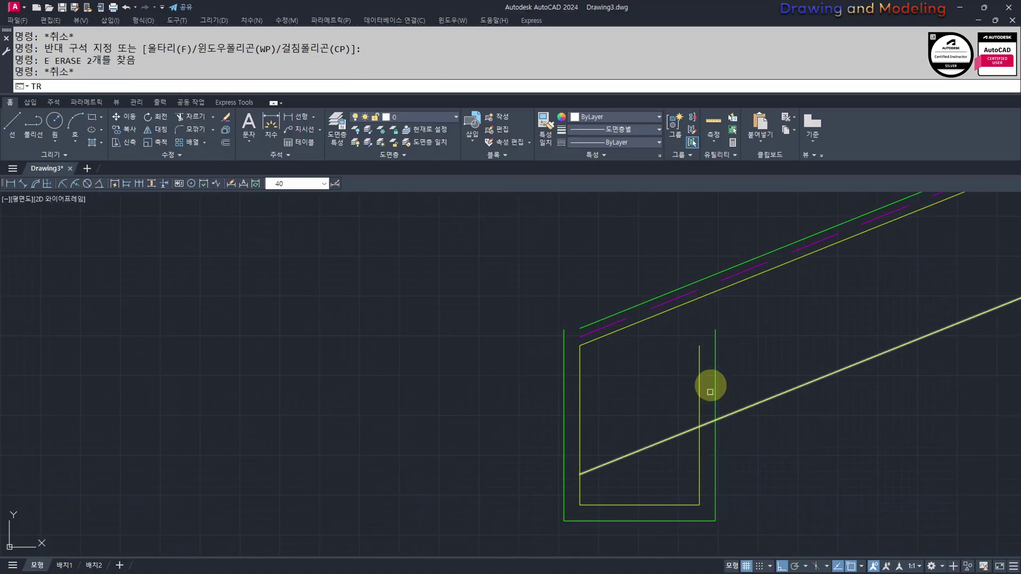
# - Trim both rectangles' right sides above the lower slope line and the part of that slope line inside the inner rectangle
pyautogui.press('Return')
pyautogui.moveTo(752, 346)
pyautogui.mouseDown()
pyautogui.moveTo(686, 376)
pyautogui.moveTo(661, 456)
pyautogui.mouseUp()
pyautogui.press('Escape')
# - Fillet the uppermost green slope line with the eave end's outer left vertical line into a sharp corner
pyautogui.moveTo(597, 345); pyautogui.dragTo(641, 353, button='middle')
pyautogui.write('F')
pyautogui.press('Return')
pyautogui.click(632, 334)
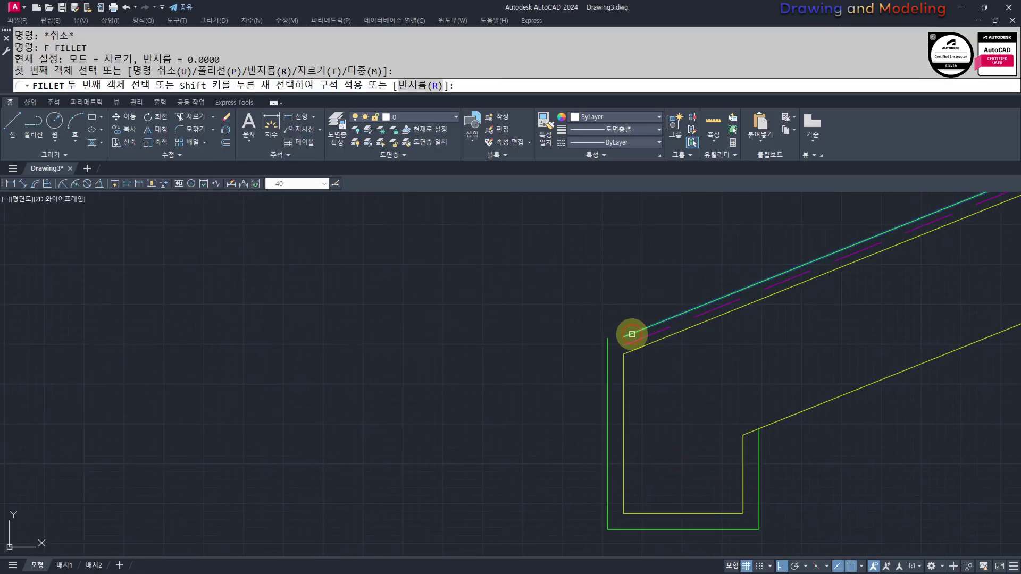
pyautogui.press('Escape')
pyautogui.press('Escape')
# - Offset the wall centre line beside the eave by 200 to both sides
pyautogui.scroll(-3, 618, 408)
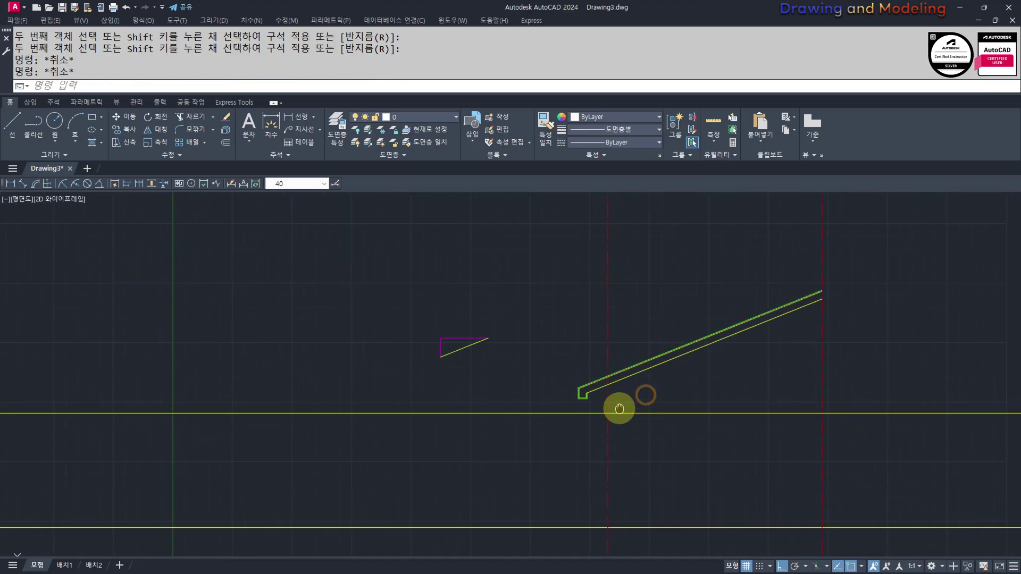
pyautogui.moveTo(617, 408); pyautogui.dragTo(588, 362, button='middle')
pyautogui.press('Return')
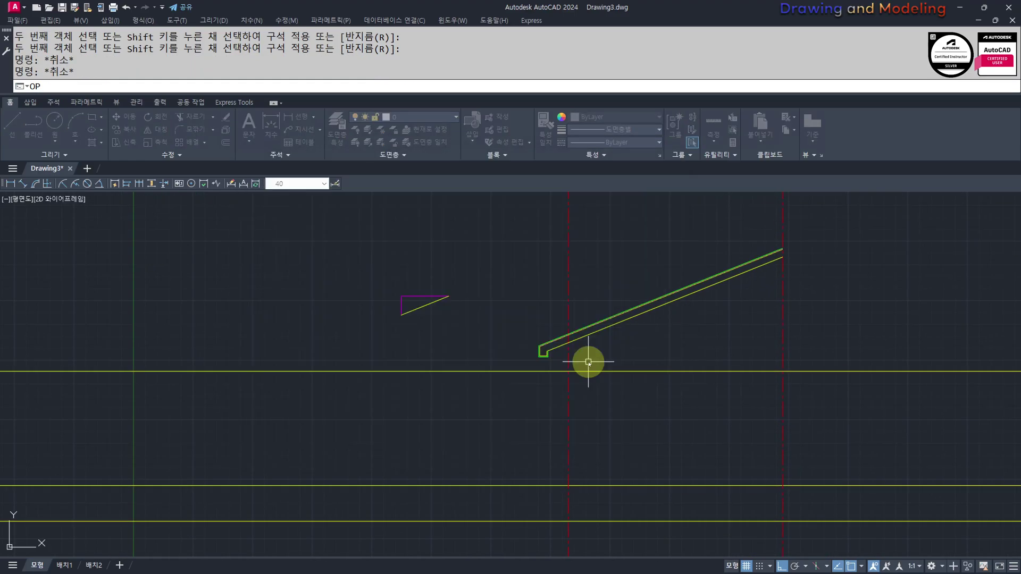
pyautogui.press('Escape')
pyautogui.write('O')
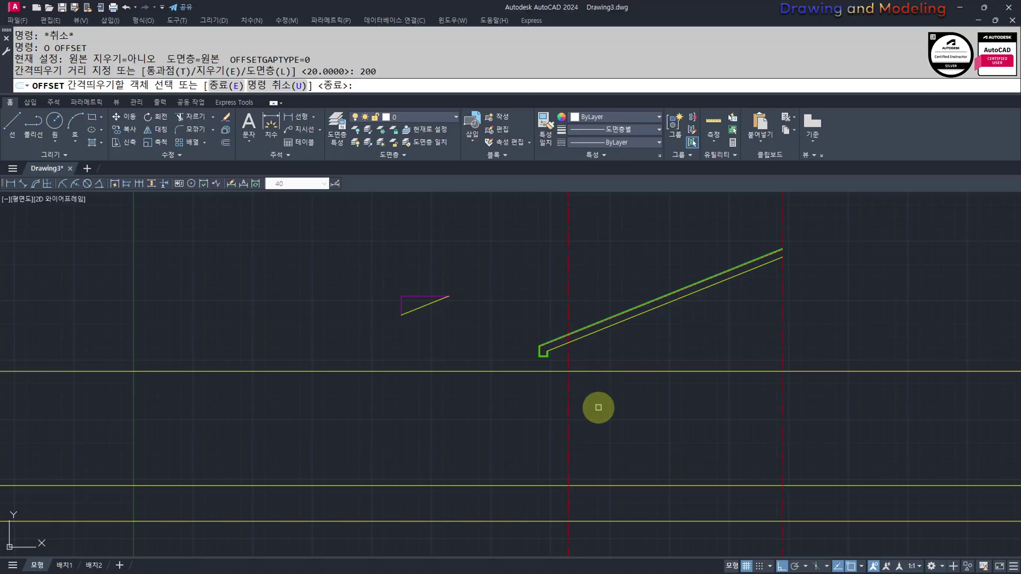
pyautogui.press('Escape')
pyautogui.press('Escape')
pyautogui.press('Escape')
pyautogui.press('Return')
pyautogui.click(569, 401)
pyautogui.click(541, 414)
pyautogui.click(570, 404)
pyautogui.click(638, 403)
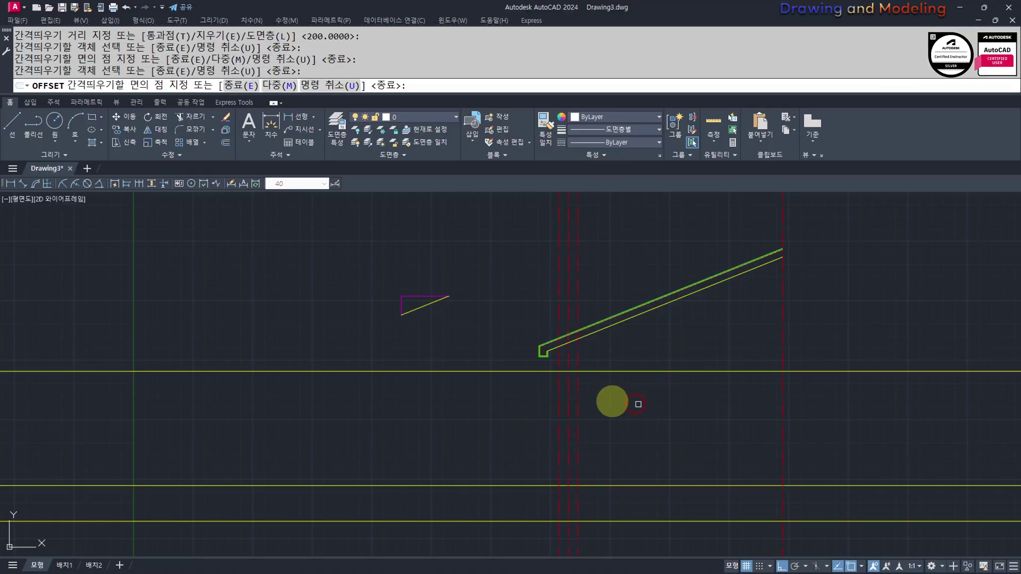
pyautogui.press('Escape')
pyautogui.press('Escape')
pyautogui.scroll(5, 575, 354)
pyautogui.moveTo(612, 394); pyautogui.dragTo(669, 396, button='middle')
pyautogui.write('A')
pyautogui.press('Return')
pyautogui.click(668, 433)
pyautogui.press('Escape')
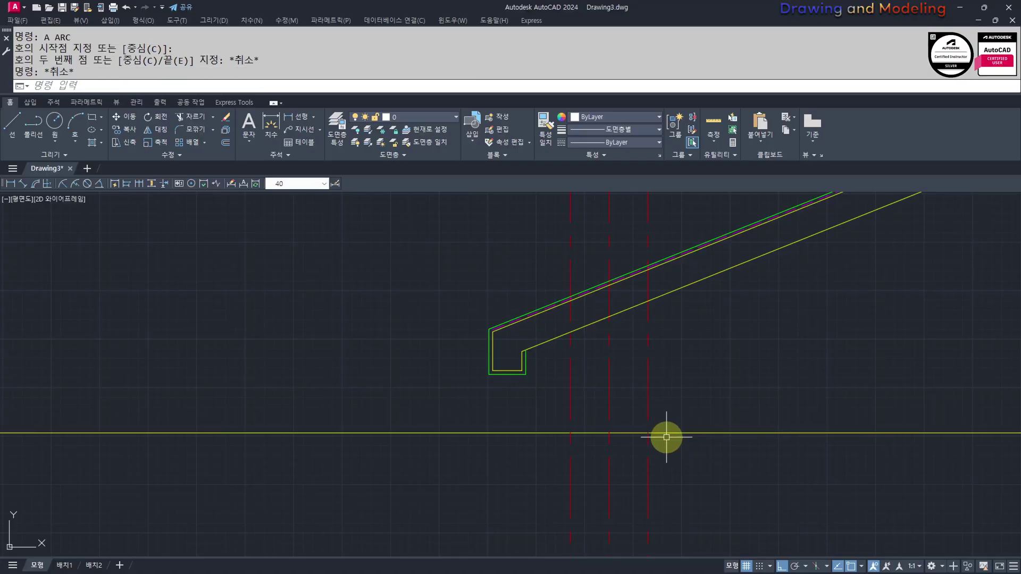
# - Match the two offset wall lines' properties to those of the yellow horizontal line below the eave
pyautogui.write('MM')
pyautogui.press('Return')
pyautogui.click(664, 433)
pyautogui.click(650, 349)
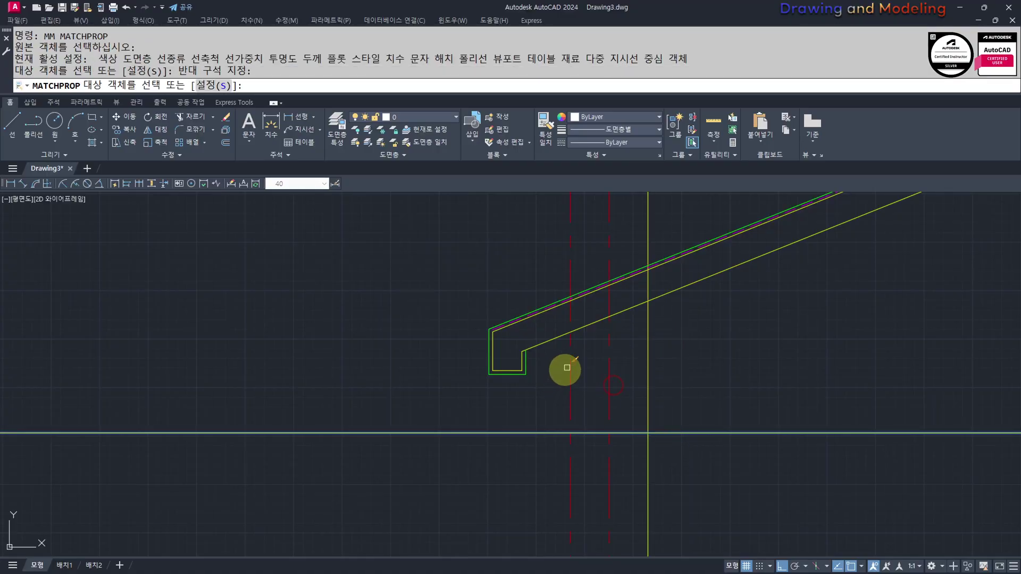
pyautogui.click(548, 403)
pyautogui.press('Escape')
pyautogui.press('Escape')
pyautogui.press('Escape')
# - Trim the two wall lines above the roof's lower slope line
pyautogui.moveTo(650, 293); pyautogui.dragTo(654, 353, button='middle')
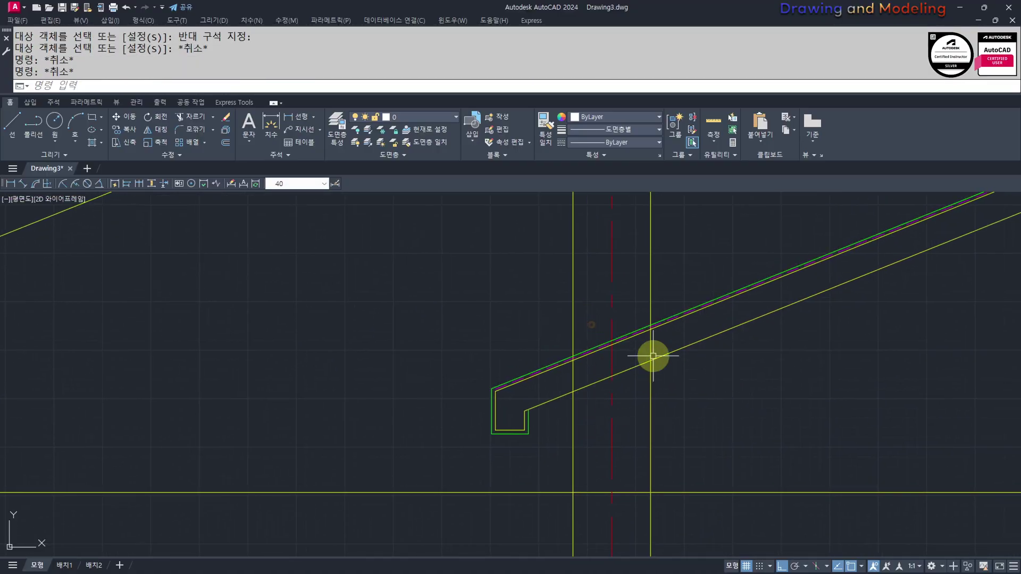
pyautogui.press('Escape')
pyautogui.scroll(3, 616, 374)
pyautogui.write('T')
pyautogui.press('Return')
pyautogui.click(689, 259)
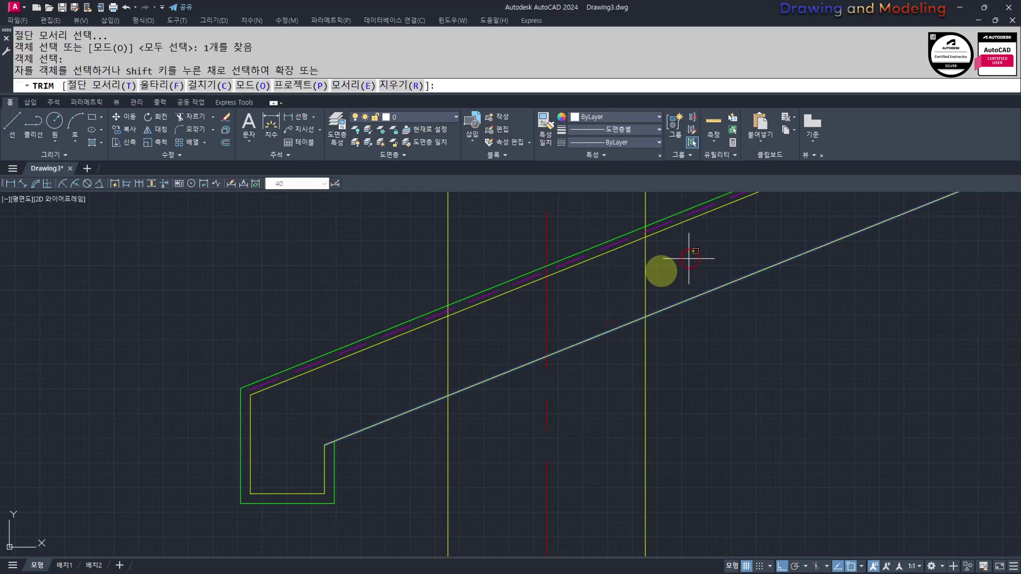
pyautogui.click(603, 293)
pyautogui.click(467, 332)
pyautogui.press('Escape')
# - Mirror the four sloped roof lines about the centre line at the ridge, keeping the originals
pyautogui.scroll(-10, 484, 353)
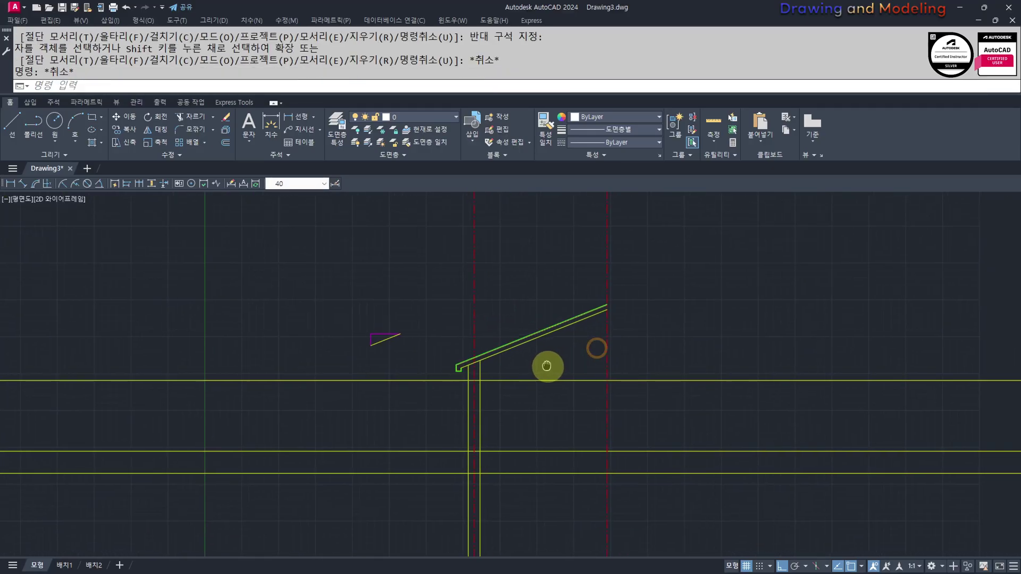
pyautogui.scroll(2, 576, 349)
pyautogui.write('MI')
pyautogui.press('Return')
pyautogui.click(576, 269)
pyautogui.click(650, 312)
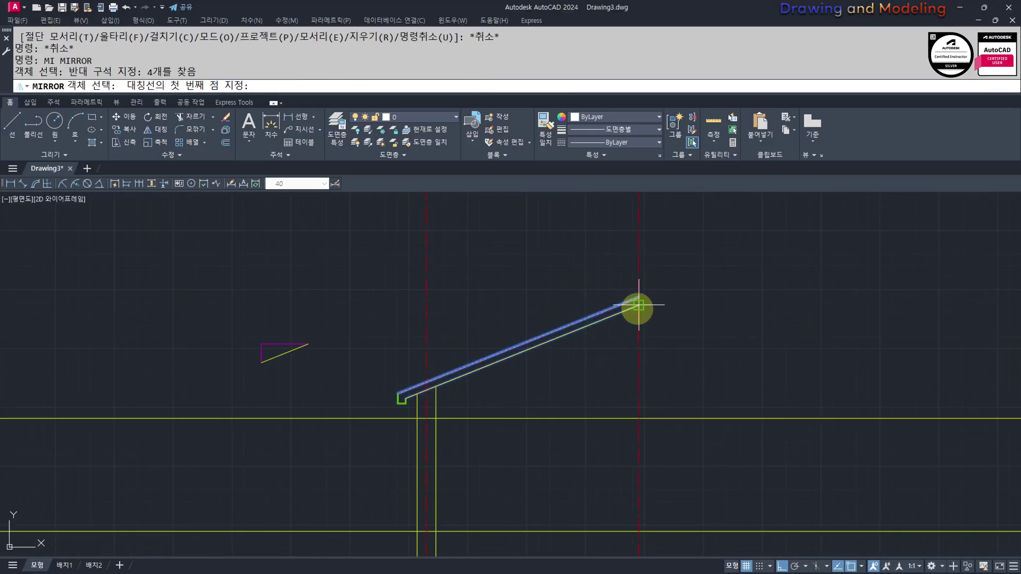
pyautogui.click(623, 358)
pyautogui.press('Escape')
pyautogui.press('Escape')
# - Copy the ridge centre line horizontally to the right, across the mirrored roof slope
pyautogui.scroll(-3, 612, 362)
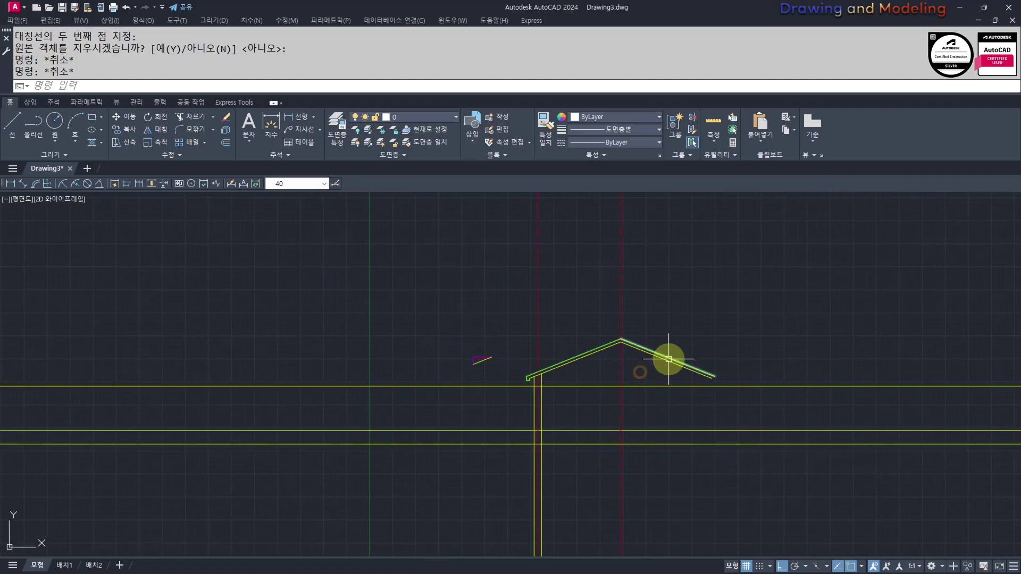
pyautogui.click(644, 258)
pyautogui.click(612, 314)
pyautogui.press('Return')
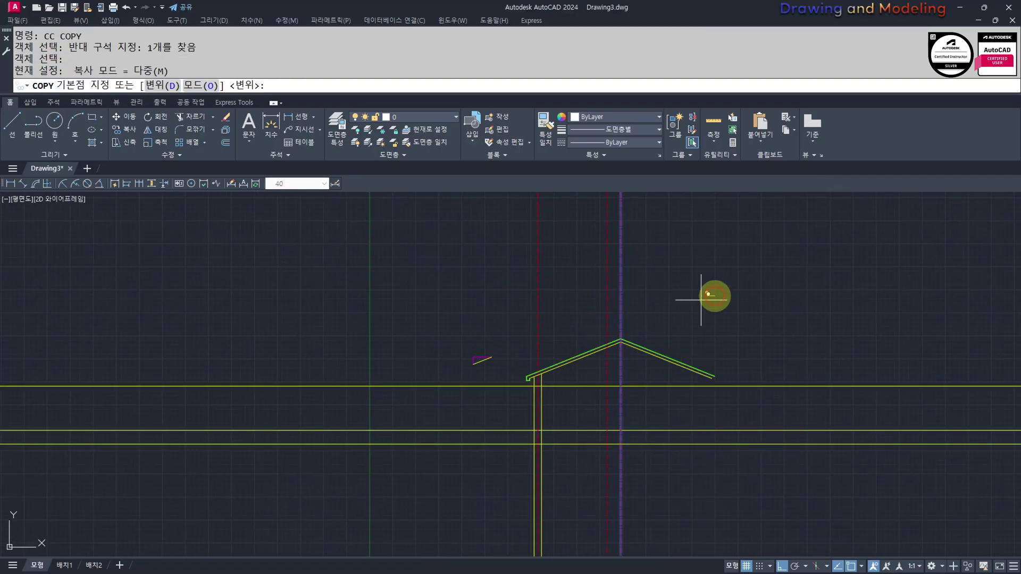
pyautogui.click(715, 296)
pyautogui.click(766, 302)
pyautogui.press('Escape')
pyautogui.press('Escape')
# - Assign the copied vertical line on the right to layer 0
pyautogui.moveTo(629, 338); pyautogui.dragTo(513, 371, button='middle')
pyautogui.click(737, 283)
pyautogui.click(682, 309)
pyautogui.click(396, 123)
pyautogui.click(396, 131)
pyautogui.press('Escape')
pyautogui.press('Escape')
# - Offset the uppermost horizontal line downward by 100
pyautogui.scroll(2, 631, 354)
pyautogui.scroll(2, 475, 351)
pyautogui.write('O')
pyautogui.press('Return')
pyautogui.write('100')
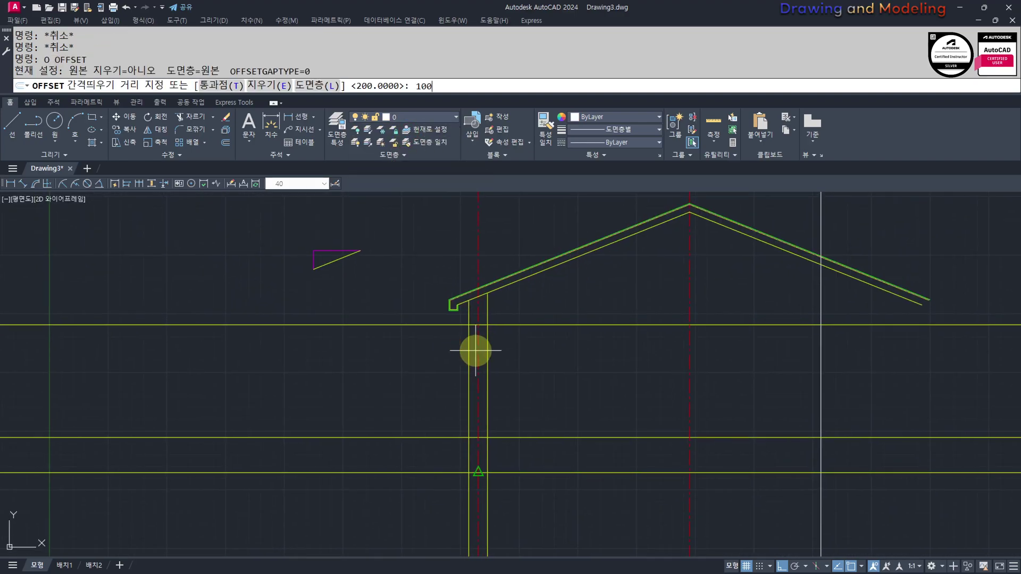
pyautogui.click(519, 344)
pyautogui.press('Escape')
pyautogui.press('Escape')
# - Trim at the wall's inner face: the upper horizontal line on its left and the 100-offset line on its right
pyautogui.scroll(5, 473, 332)
pyautogui.write('TR')
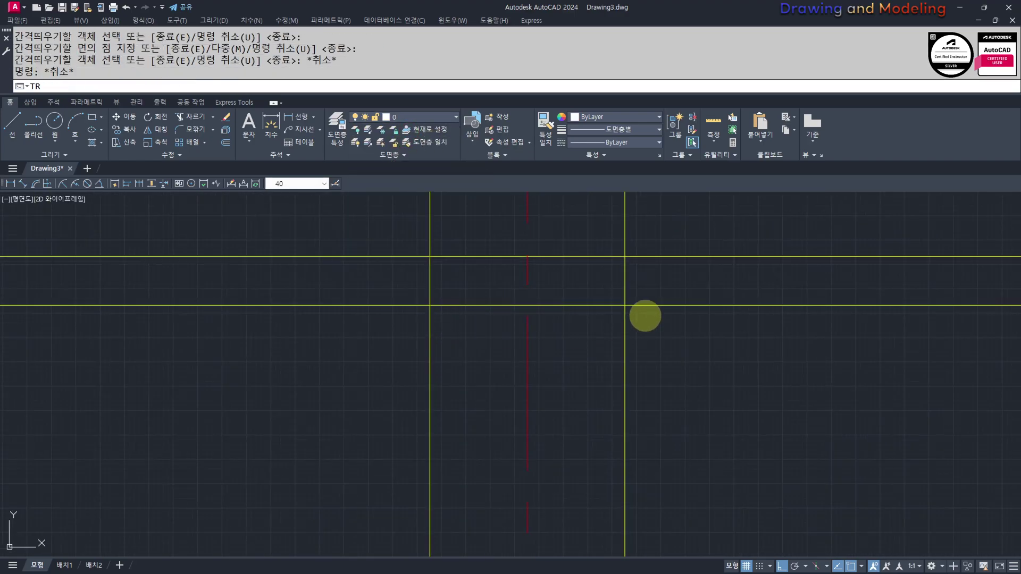
pyautogui.press('Return')
pyautogui.moveTo(658, 271); pyautogui.dragTo(644, 342, button='middle')
pyautogui.click(642, 343)
pyautogui.click(586, 353)
pyautogui.press('space')
pyautogui.click(565, 282)
pyautogui.click(559, 344)
pyautogui.click(638, 350)
pyautogui.click(636, 399)
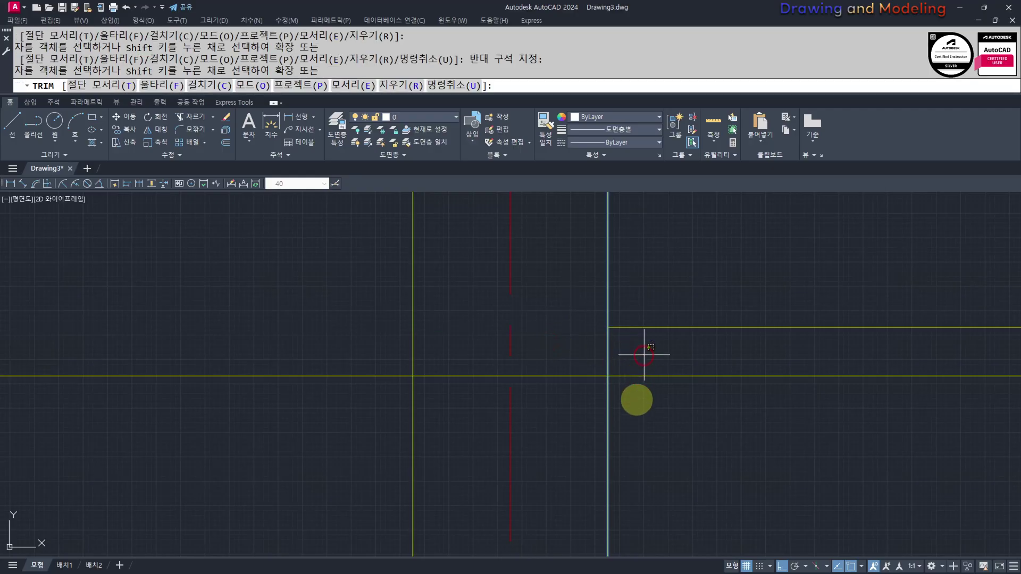
pyautogui.press('Escape')
pyautogui.press('Escape')
# - Trim the 100-offset horizontal line to the left of the wall's outer face
pyautogui.moveTo(432, 385); pyautogui.dragTo(463, 389)
pyautogui.moveTo(463, 389); pyautogui.dragTo(561, 368, button='middle')
pyautogui.press('space')
pyautogui.click(445, 336)
pyautogui.click(392, 420)
pyautogui.press('Escape')
# - Examine the wall top beneath the roof and the horizontal level lines further down the section
pyautogui.scroll(-5, 507, 365)
pyautogui.scroll(-1, 691, 397)
pyautogui.moveTo(690, 397); pyautogui.dragTo(575, 351, button='middle')
pyautogui.scroll(2, 535, 395)
pyautogui.moveTo(526, 383)
pyautogui.mouseDown(button='middle')
pyautogui.moveTo(527, 404)
pyautogui.moveTo(504, 417)
pyautogui.moveTo(420, 364)
pyautogui.moveTo(422, 380)
pyautogui.moveTo(382, 403)
pyautogui.moveTo(470, 343)
pyautogui.mouseUp(button='middle')
pyautogui.scroll(2, 381, 408)
pyautogui.press('Escape')
pyautogui.scroll(-2, 476, 375)
pyautogui.moveTo(477, 387); pyautogui.dragTo(514, 420, button='middle')
pyautogui.moveTo(565, 448); pyautogui.dragTo(500, 485, button='middle')
pyautogui.moveTo(784, 401); pyautogui.dragTo(768, 420, button='middle')
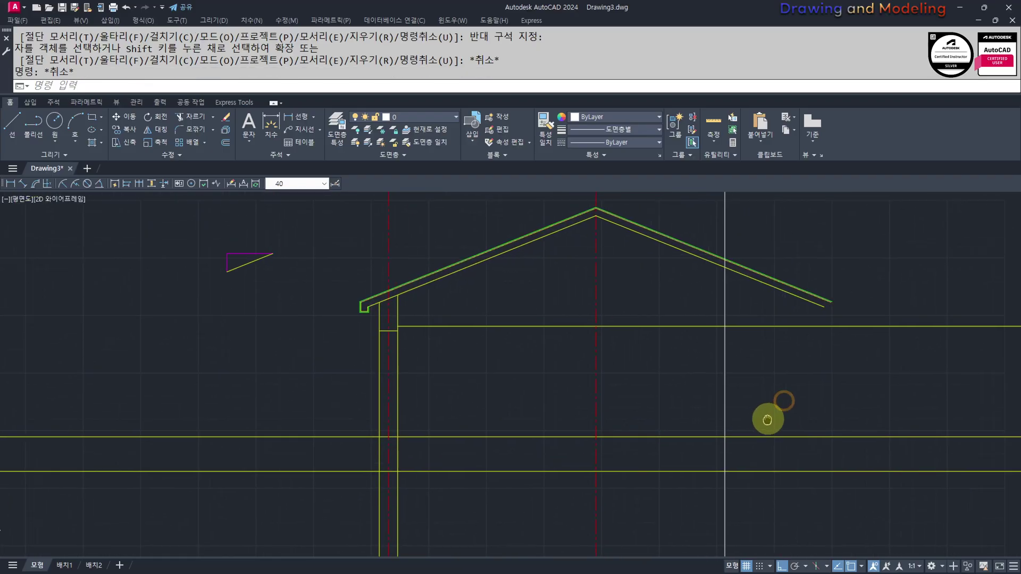
# - Offset the lowest horizontal line downward by 700
pyautogui.moveTo(420, 413)
pyautogui.mouseDown(button='middle')
pyautogui.moveTo(481, 408)
pyautogui.moveTo(528, 352)
pyautogui.mouseUp(button='middle')
pyautogui.moveTo(515, 436)
pyautogui.mouseDown(button='middle')
pyautogui.moveTo(547, 381)
pyautogui.moveTo(509, 392)
pyautogui.mouseUp(button='middle')
pyautogui.write('o')
pyautogui.press('Return')
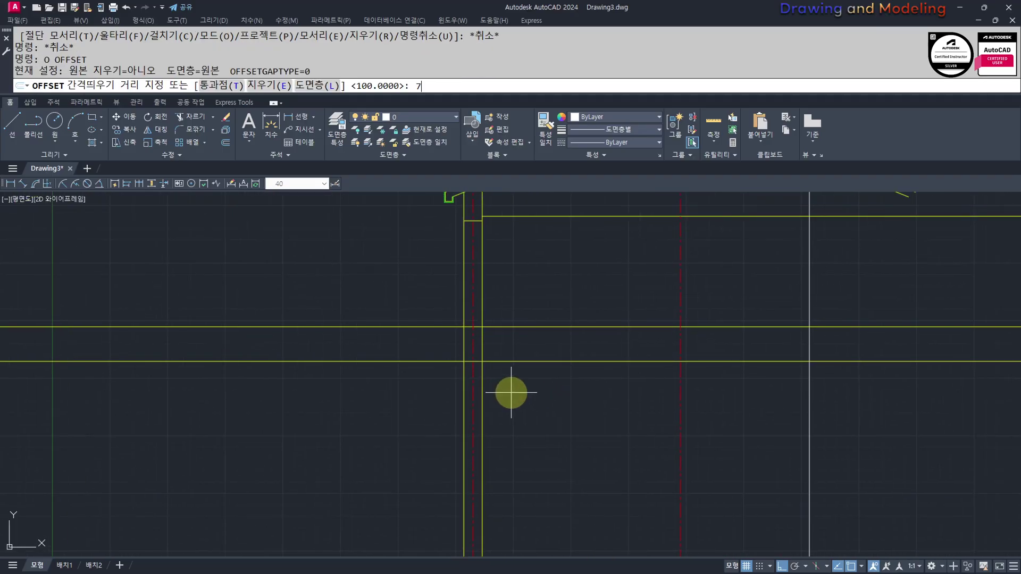
pyautogui.write('700')
pyautogui.press('Return')
pyautogui.click(524, 364)
pyautogui.click(532, 410)
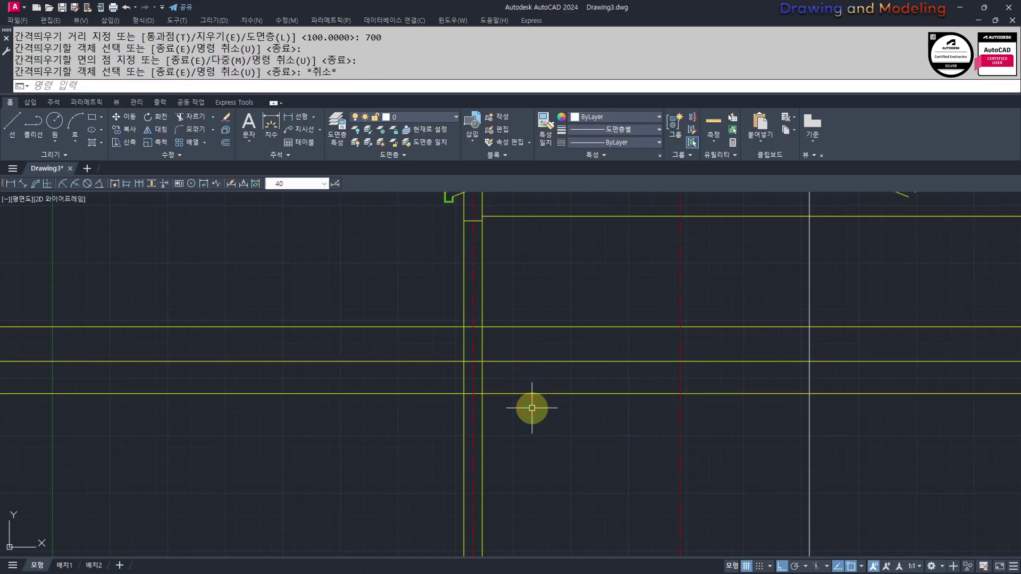
pyautogui.press('Escape')
pyautogui.press('Escape')
# - Offset the new lowest horizontal line downward by 300
pyautogui.press('Return')
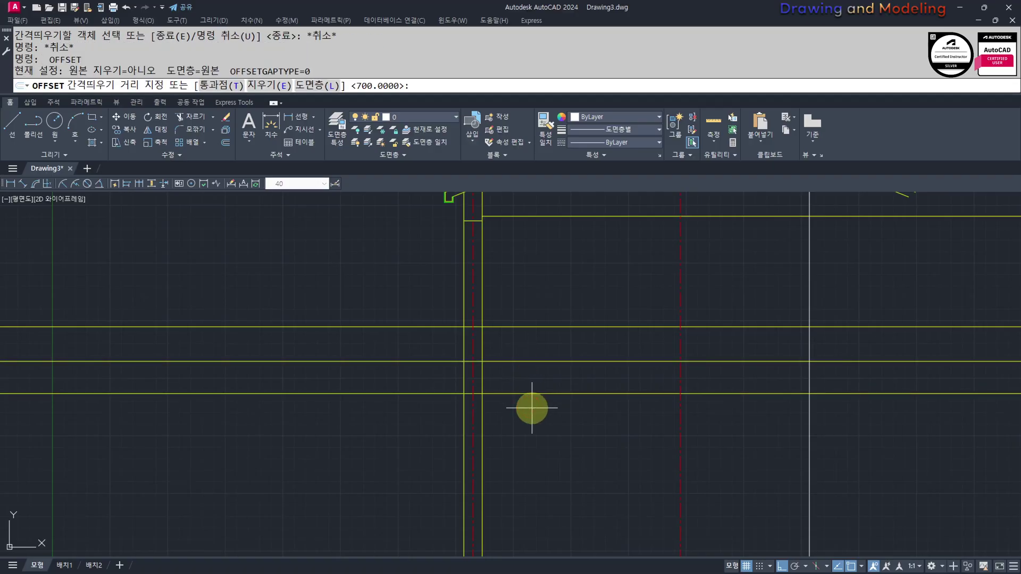
pyautogui.write('300')
pyautogui.press('Return')
pyautogui.scroll(2, 447, 392)
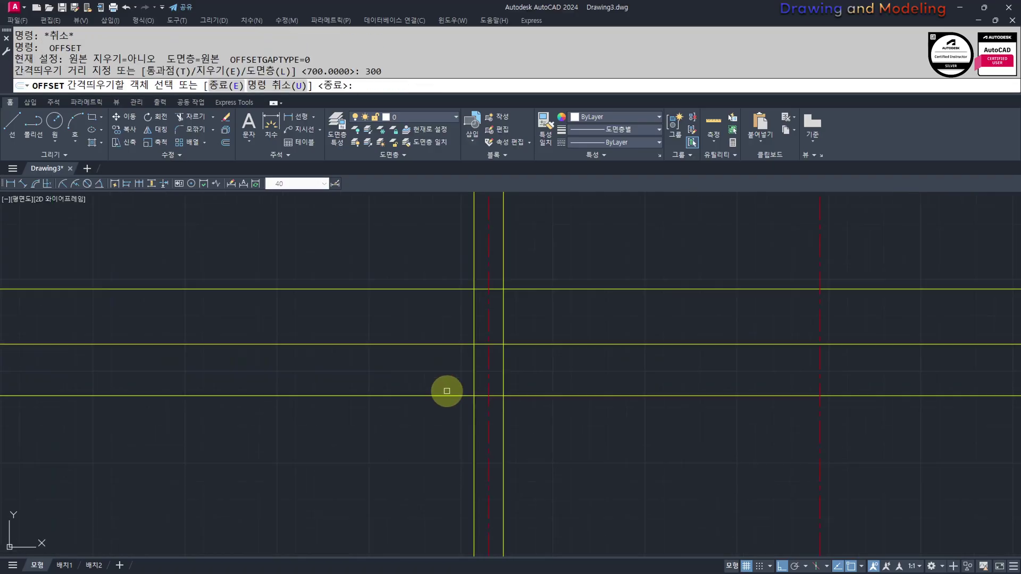
pyautogui.click(541, 395)
pyautogui.click(535, 460)
pyautogui.moveTo(579, 499); pyautogui.dragTo(599, 472, button='middle')
pyautogui.press('Escape')
pyautogui.press('Escape')
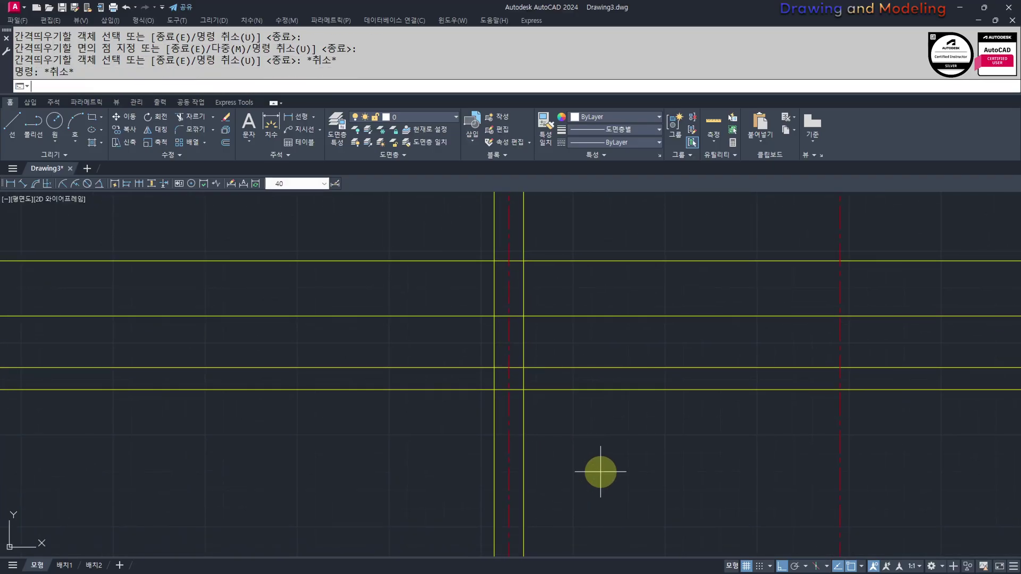
# - Offset the 300-offset line downward by another 250
pyautogui.press('Return')
pyautogui.write('200')
pyautogui.press('Return')
pyautogui.press('Escape')
pyautogui.press('Escape')
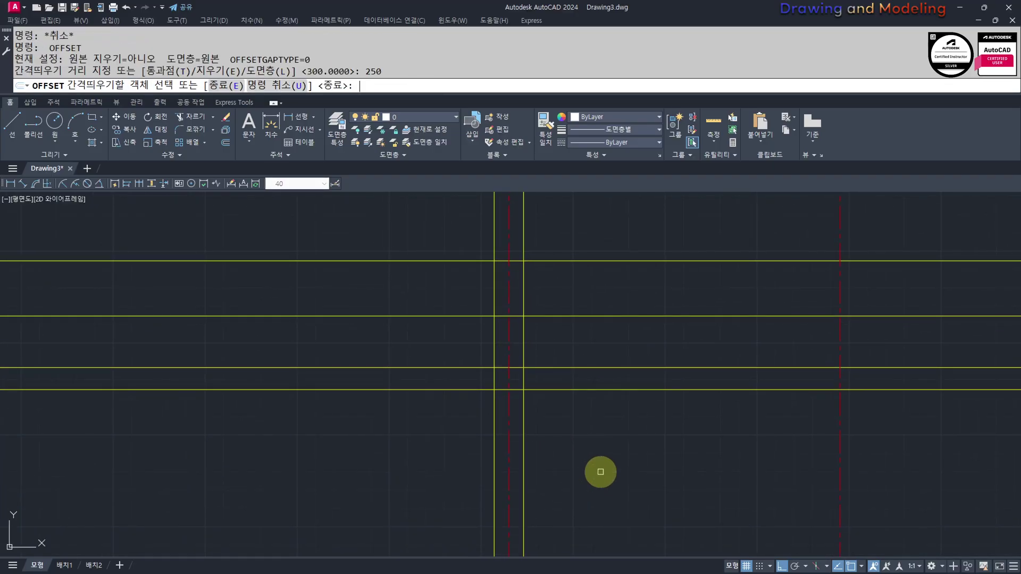
pyautogui.click(553, 390)
pyautogui.click(476, 397)
pyautogui.press('Escape')
pyautogui.press('Escape')
# - Offset the wall's outer line by 200 to the left
pyautogui.scroll(2, 485, 424)
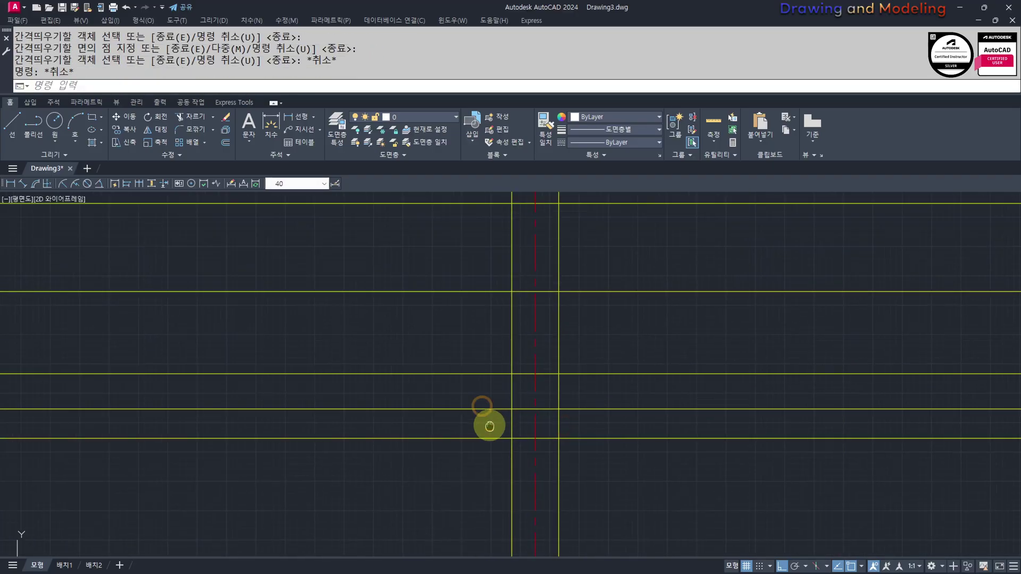
pyautogui.press('Return')
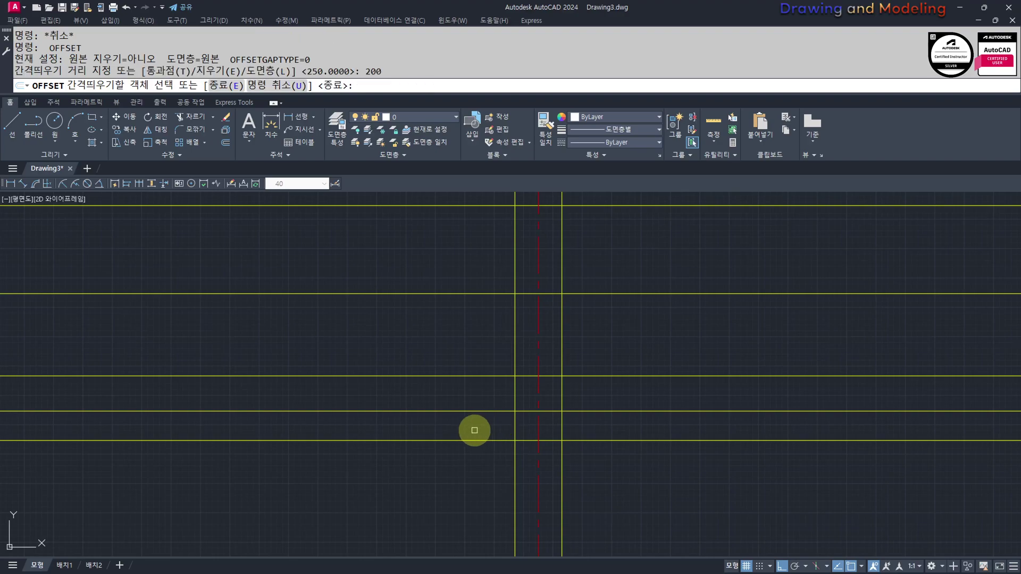
pyautogui.click(514, 395)
pyautogui.click(497, 399)
pyautogui.press('Escape')
pyautogui.press('Escape')
pyautogui.scroll(2, 496, 372)
# - Trim the wall lines and the upper foundation level line, leaving a stepped corner on the left of the foundation
pyautogui.write('tr')
pyautogui.press('Return')
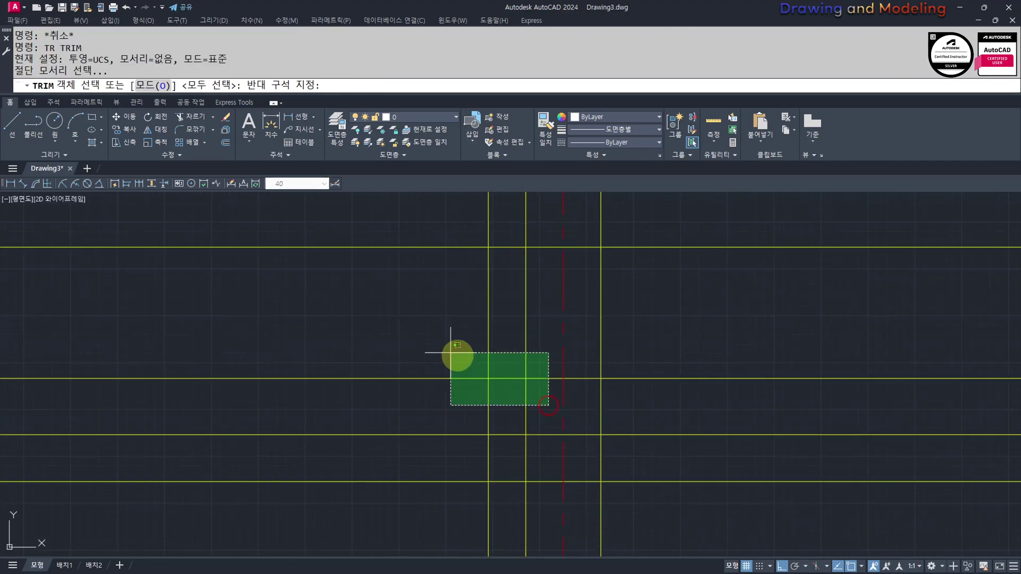
pyautogui.click(450, 353)
pyautogui.click(507, 415)
pyautogui.click(629, 417)
pyautogui.click(567, 425)
pyautogui.click(718, 411)
pyautogui.click(685, 344)
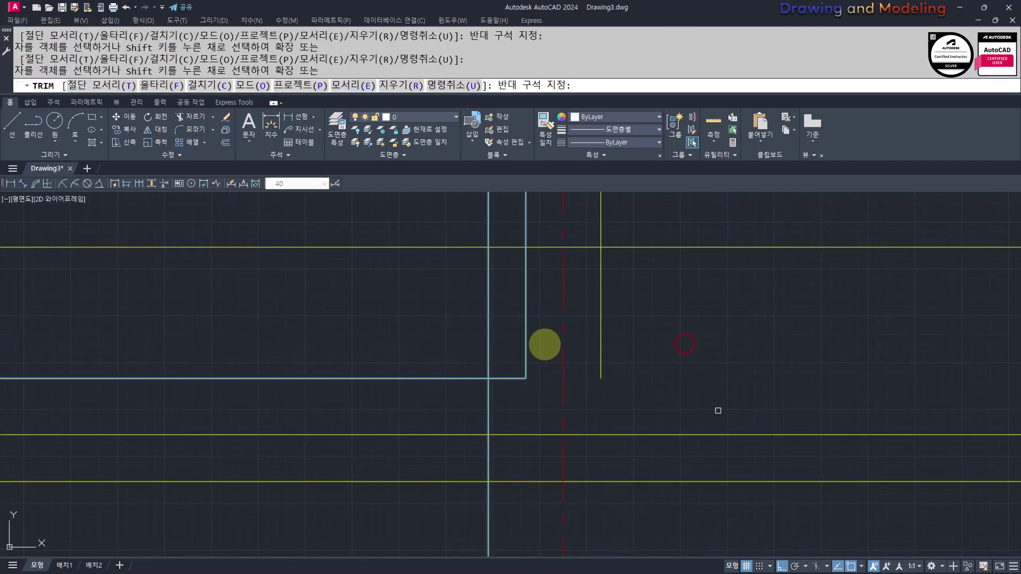
pyautogui.press('Escape')
# - Offset the foundation's left vertical line by 100 to the left
pyautogui.moveTo(449, 422); pyautogui.dragTo(476, 380, button='middle')
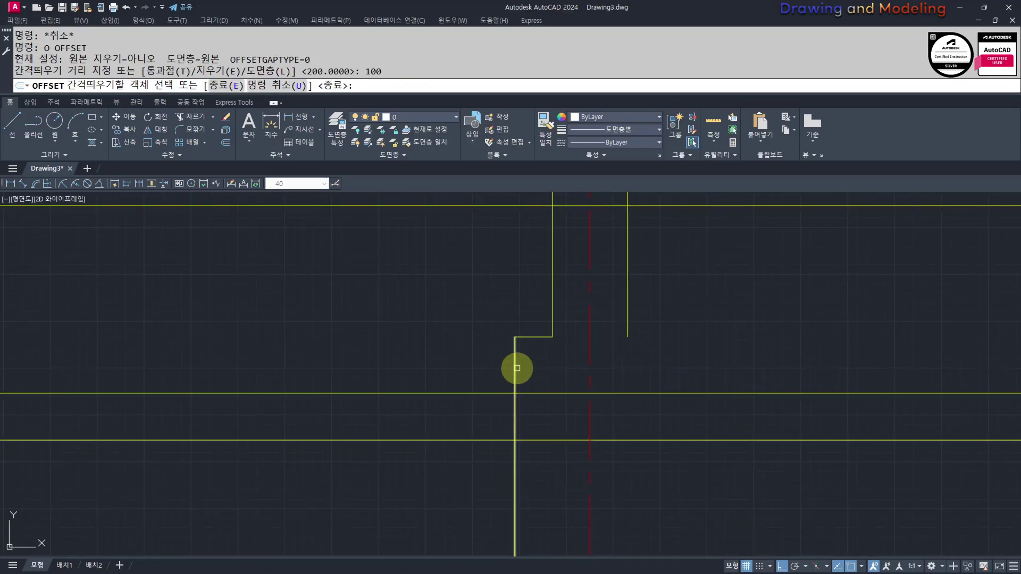
pyautogui.click(458, 375)
pyautogui.press('Escape')
pyautogui.press('Escape')
pyautogui.scroll(2, 484, 430)
# - Trim the two lowest level lines and the foundation side lines to form the left end of the footing base
pyautogui.write('tr')
pyautogui.click(559, 468)
pyautogui.click(456, 342)
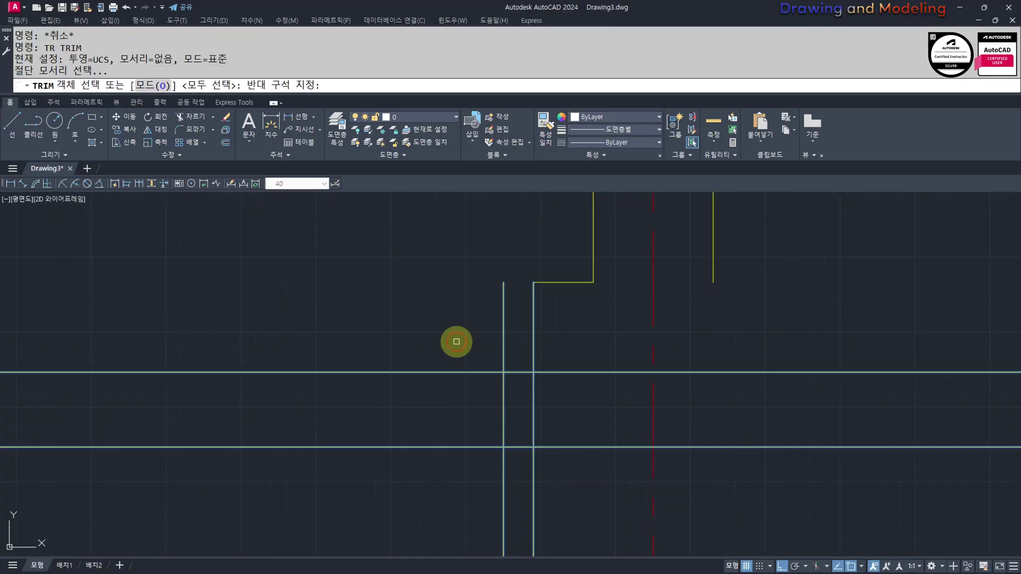
pyautogui.press('space')
pyautogui.click(437, 318)
pyautogui.click(360, 510)
pyautogui.click(612, 492)
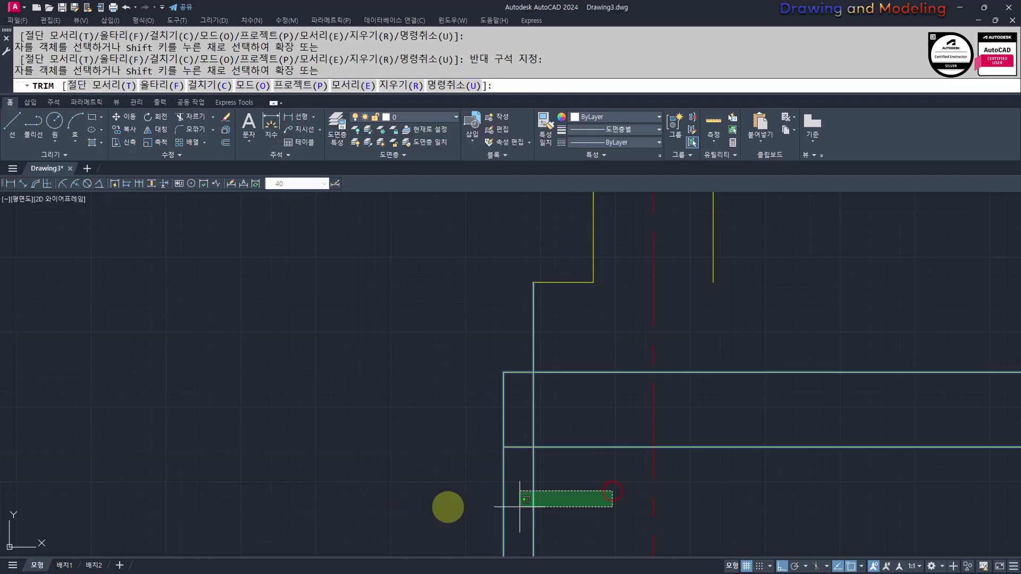
pyautogui.click(494, 508)
pyautogui.press('Escape')
pyautogui.press('Escape')
# - Mirror the left stepped foundation edges about the wall centerline, keeping the originals
pyautogui.click(457, 493)
pyautogui.click(651, 273)
pyautogui.moveTo(651, 345); pyautogui.dragTo(601, 352, button='middle')
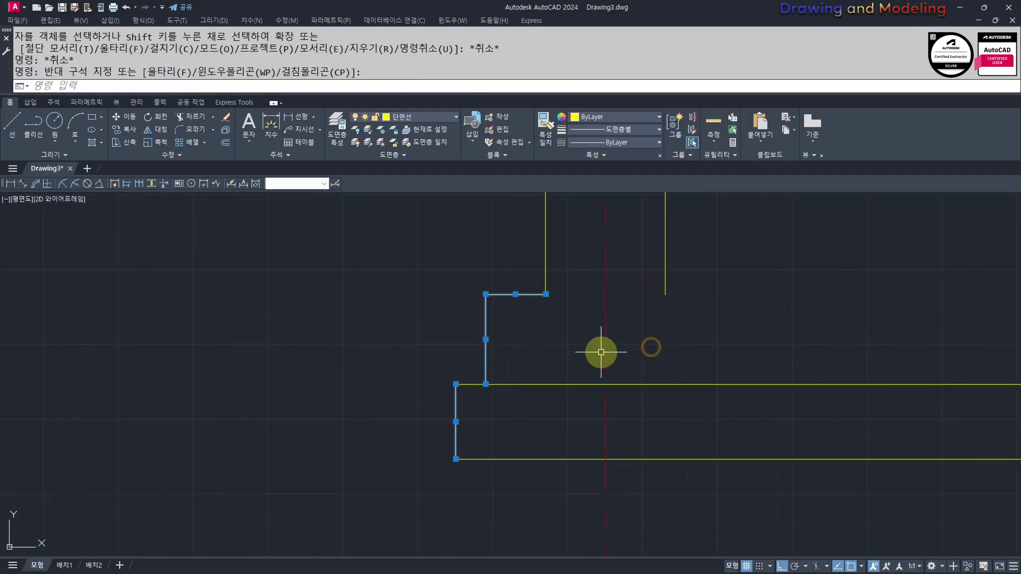
pyautogui.press('space')
pyautogui.click(605, 460)
pyautogui.click(621, 511)
pyautogui.press('Return')
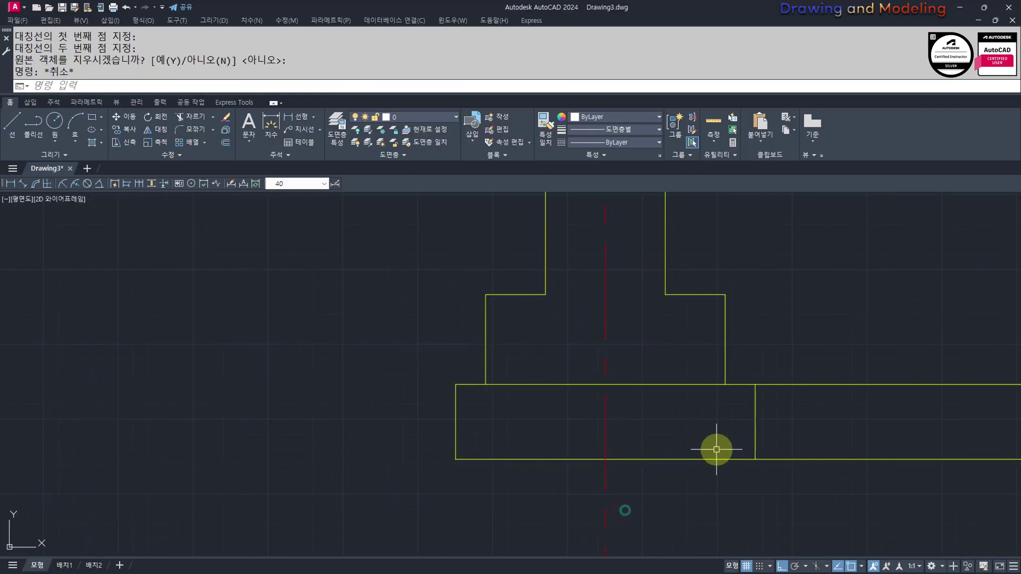
# - Trim the footing's horizontal lines that extend past its mirrored right edge
pyautogui.moveTo(764, 481); pyautogui.dragTo(704, 481, button='middle')
pyautogui.write('tr')
pyautogui.press('space')
pyautogui.moveTo(782, 333); pyautogui.dragTo(776, 488)
pyautogui.press('Escape')
pyautogui.press('Escape')
pyautogui.moveTo(599, 444); pyautogui.dragTo(666, 465, button='middle')
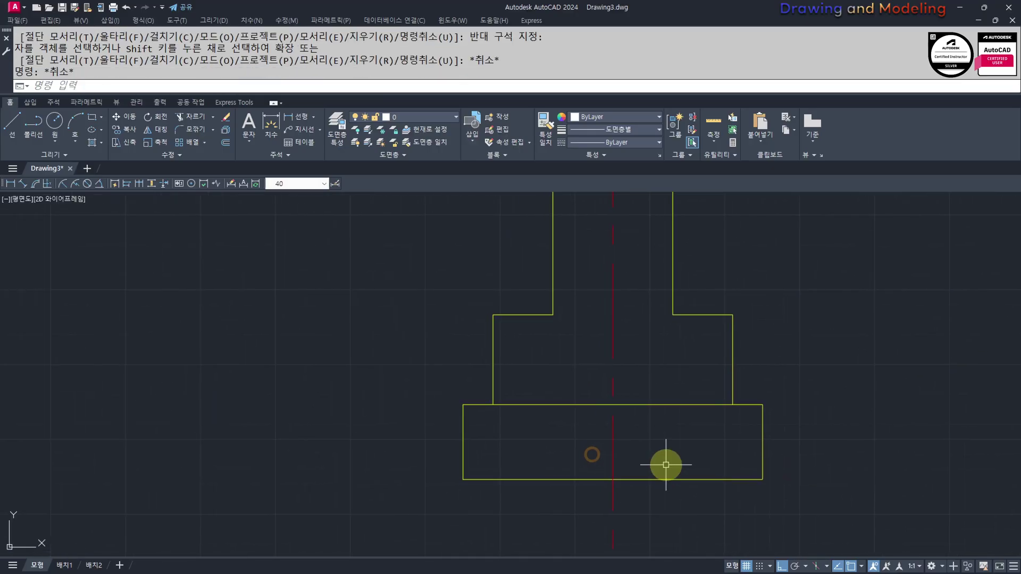
# - Offset the top line of the footing base downward by 50
pyautogui.write('o')
pyautogui.press('space')
pyautogui.write('50')
pyautogui.press('Return')
pyautogui.click(660, 403)
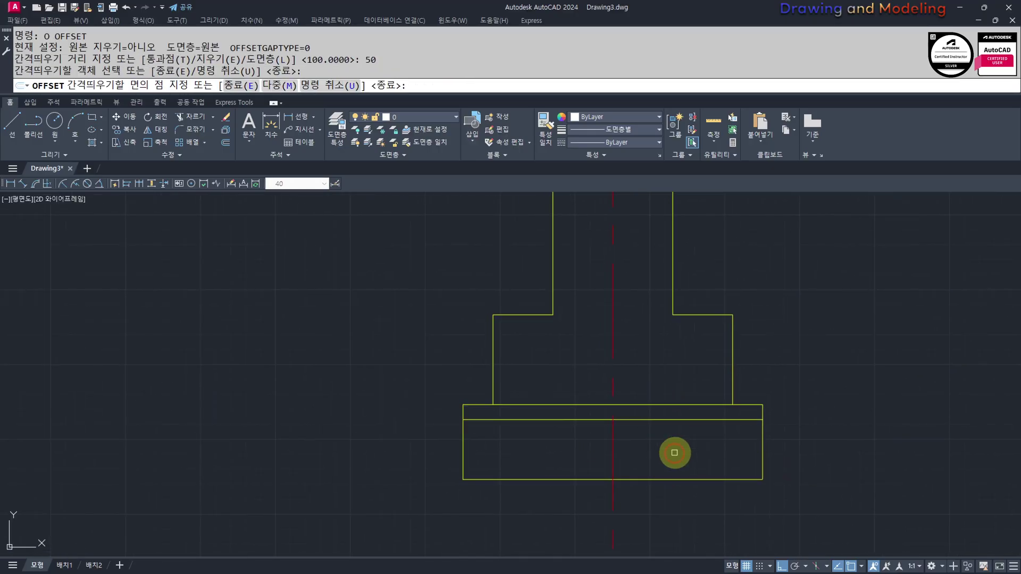
pyautogui.click(675, 454)
pyautogui.press('Escape')
pyautogui.press('Escape')
# - Examine the wall with its footing, the roof and the ridge centerline across the section
pyautogui.scroll(-2, 553, 414)
pyautogui.scroll(-1, 558, 417)
pyautogui.moveTo(559, 417)
pyautogui.mouseDown(button='middle')
pyautogui.moveTo(590, 431)
pyautogui.moveTo(544, 421)
pyautogui.moveTo(591, 427)
pyautogui.mouseUp(button='middle')
pyautogui.scroll(1, 553, 420)
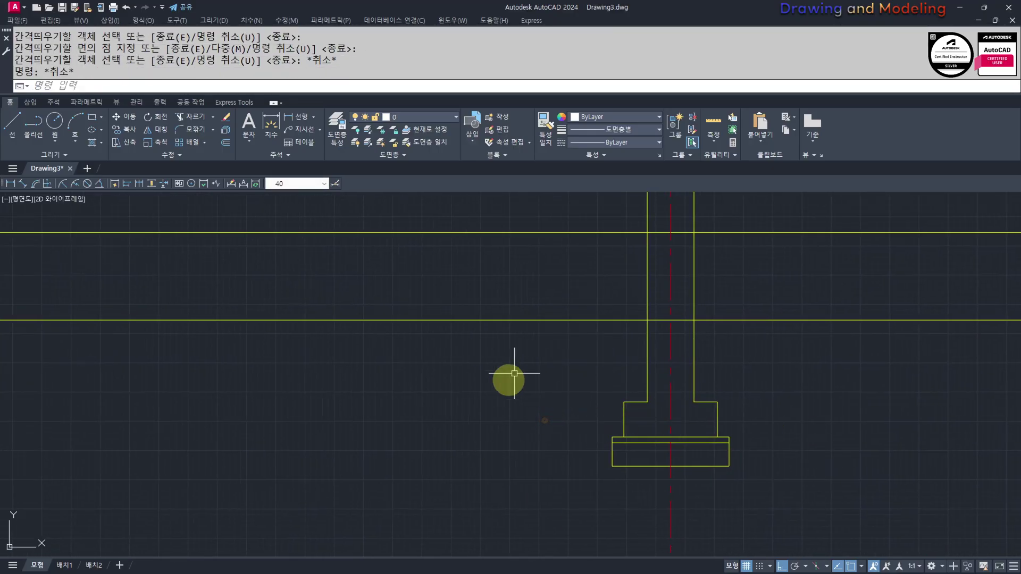
pyautogui.moveTo(694, 467); pyautogui.dragTo(658, 496, button='middle')
pyautogui.press('Escape')
pyautogui.press('Escape')
pyautogui.scroll(-2, 695, 433)
pyautogui.moveTo(780, 394); pyautogui.dragTo(656, 472, button='middle')
pyautogui.press('Escape')
pyautogui.moveTo(749, 409); pyautogui.dragTo(704, 424, button='middle')
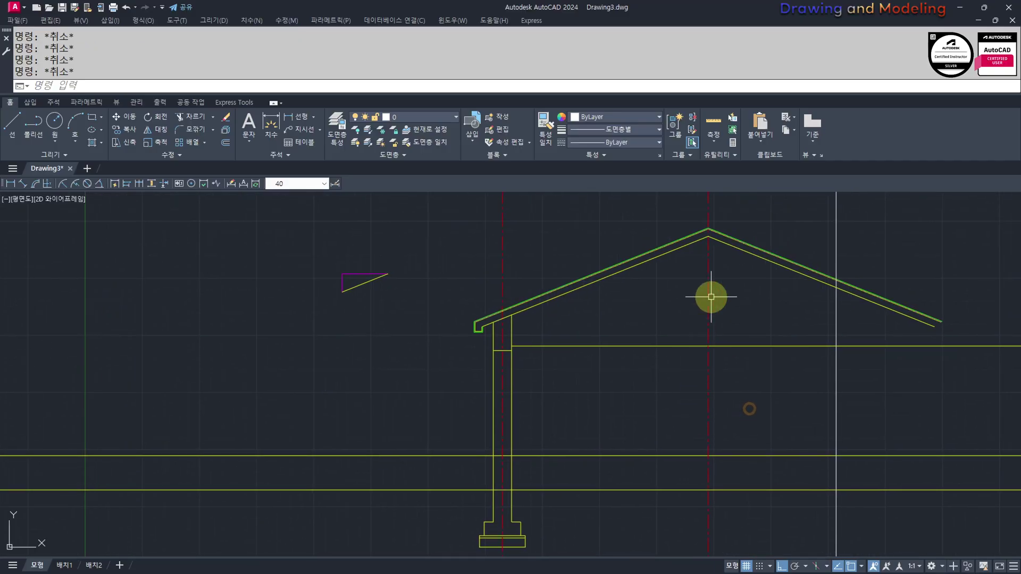
pyautogui.moveTo(722, 471); pyautogui.dragTo(646, 399, button='middle')
pyautogui.scroll(-2, 627, 257)
pyautogui.scroll(2, 608, 417)
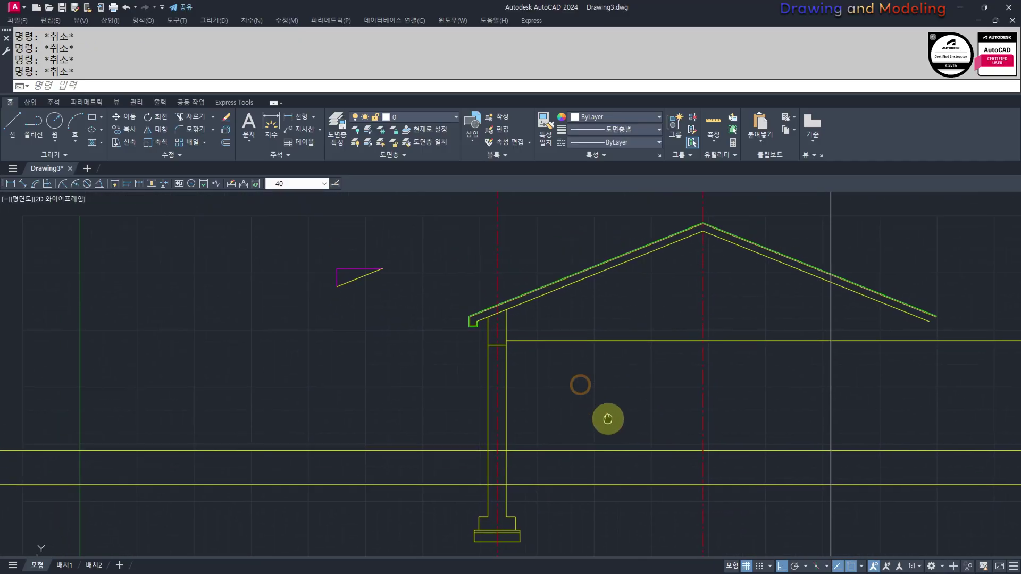
# - Offset the ridge centerline by 100 to both sides for the inner wall faces
pyautogui.moveTo(681, 438); pyautogui.dragTo(687, 386, button='middle')
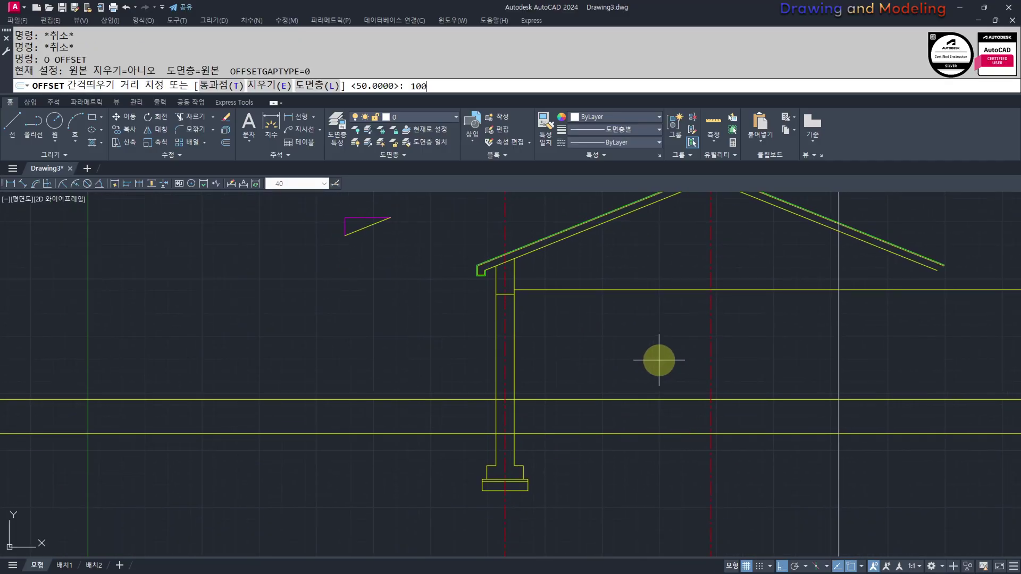
pyautogui.click(710, 354)
pyautogui.click(695, 360)
pyautogui.click(712, 351)
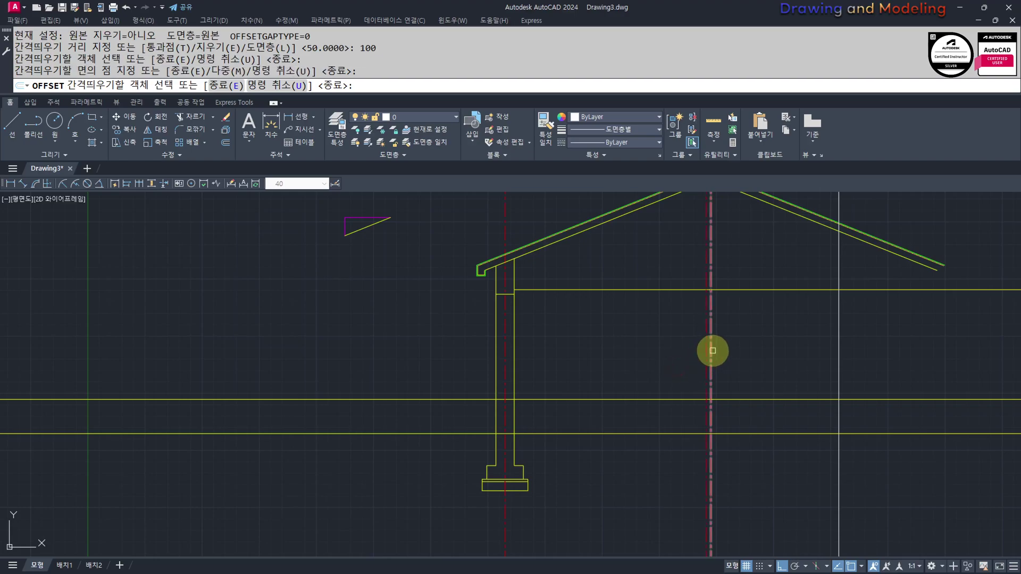
pyautogui.click(725, 414)
pyautogui.press('Escape')
pyautogui.press('Escape')
# - Match the yellow level line's properties onto the two offset lines beside the ridge centerline
pyautogui.scroll(5, 718, 399)
pyautogui.write('MA')
pyautogui.press('Return')
pyautogui.click(697, 404)
pyautogui.click(711, 347)
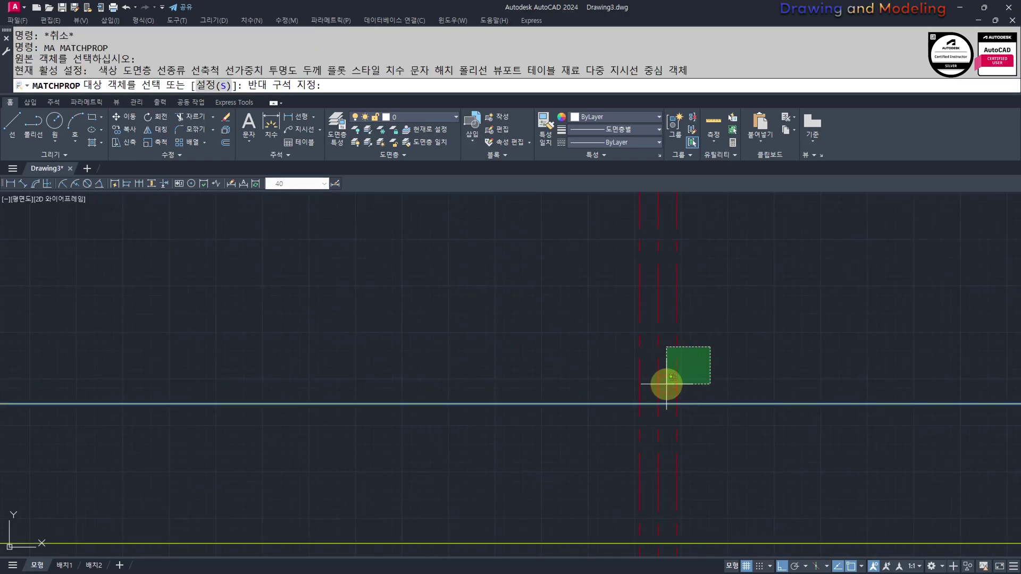
pyautogui.click(666, 383)
pyautogui.click(647, 372)
pyautogui.click(630, 388)
pyautogui.scroll(-2, 503, 397)
pyautogui.press('Escape')
pyautogui.scroll(-2, 502, 396)
# - Copy the outer wall's stepped footing to the inner wall under the ridge, aligned with that wall's left face
pyautogui.moveTo(550, 408); pyautogui.dragTo(601, 376, button='middle')
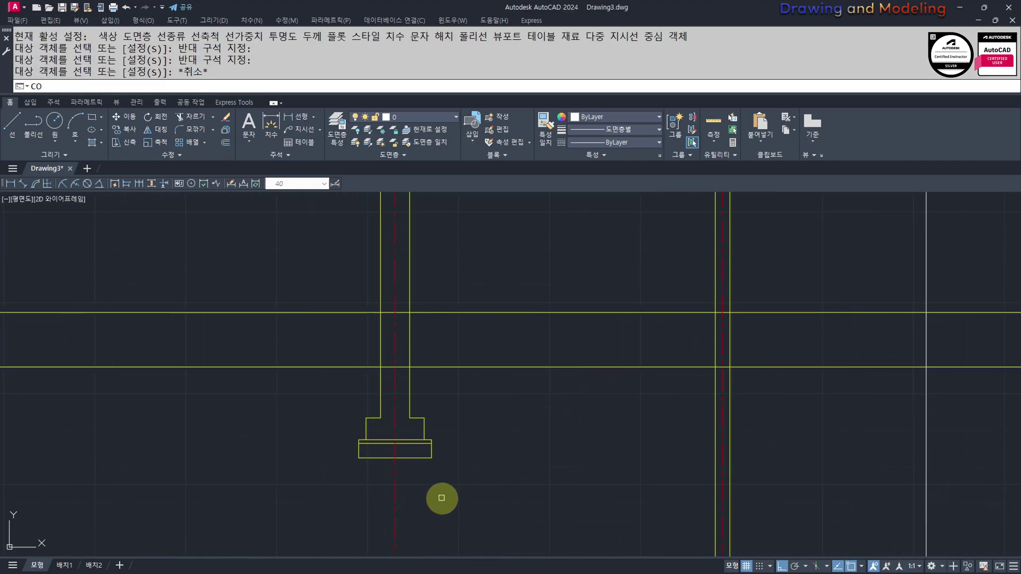
pyautogui.press('Return')
pyautogui.scroll(4, 337, 417)
pyautogui.click(299, 380)
pyautogui.click(640, 522)
pyautogui.press('Return')
pyautogui.click(449, 419)
pyautogui.scroll(-4, 492, 433)
pyautogui.moveTo(732, 432); pyautogui.dragTo(430, 433, button='middle')
pyautogui.scroll(4, 511, 432)
pyautogui.click(498, 421)
pyautogui.press('Escape')
# - Stretch the right part of the copied footing inward to meet the inner wall's right face
pyautogui.moveTo(615, 449); pyautogui.dragTo(654, 381, button='middle')
pyautogui.write('s')
pyautogui.press('Return')
pyautogui.click(711, 296)
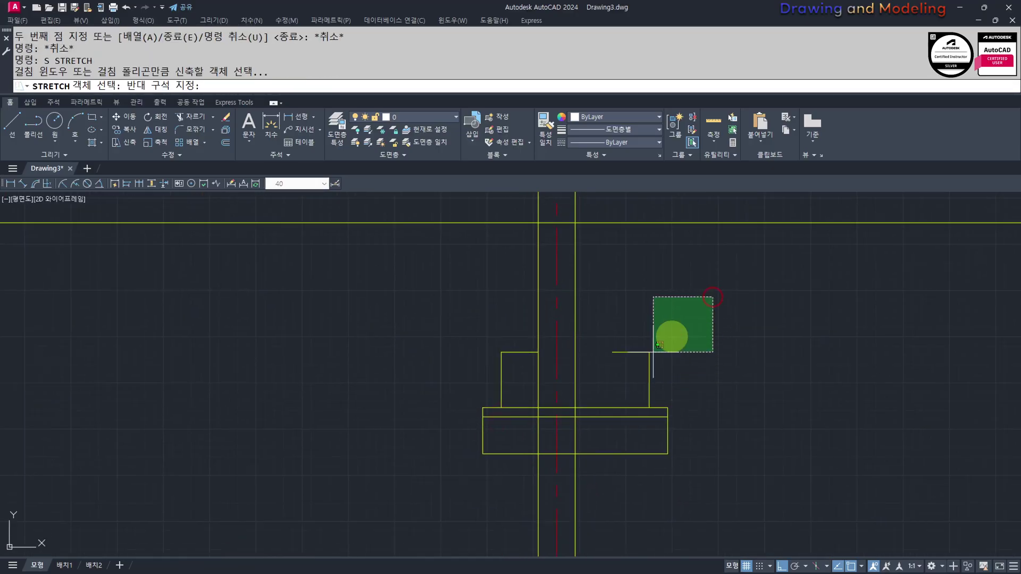
pyautogui.click(600, 493)
pyautogui.click(613, 352)
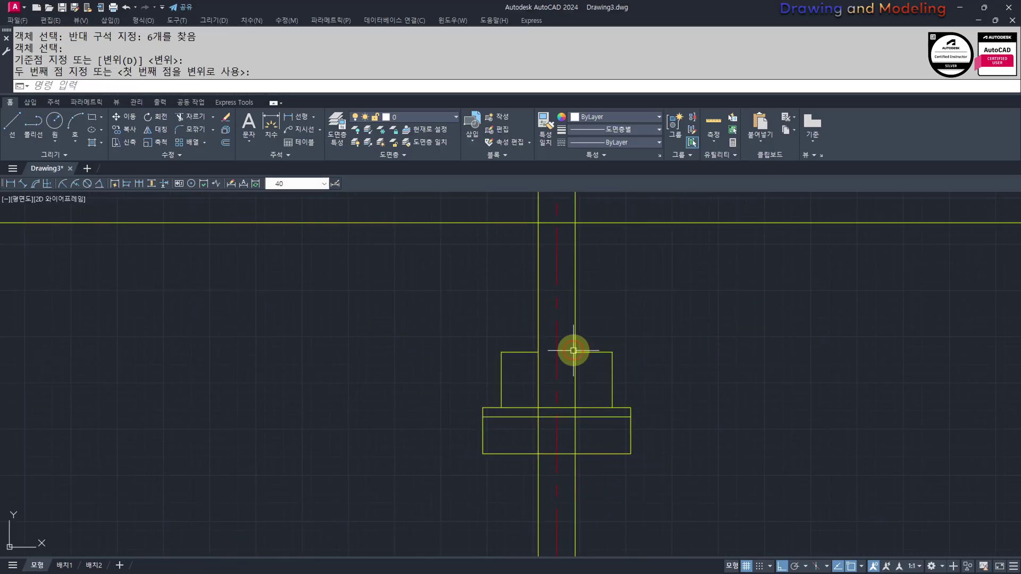
# - Trim the inner wall lines below the top of its footing
pyautogui.scroll(2, 511, 341)
pyautogui.press('Escape')
pyautogui.press('Escape')
pyautogui.write('tr')
pyautogui.press('space')
pyautogui.click(639, 372)
pyautogui.click(515, 344)
pyautogui.press('space')
pyautogui.click(572, 392)
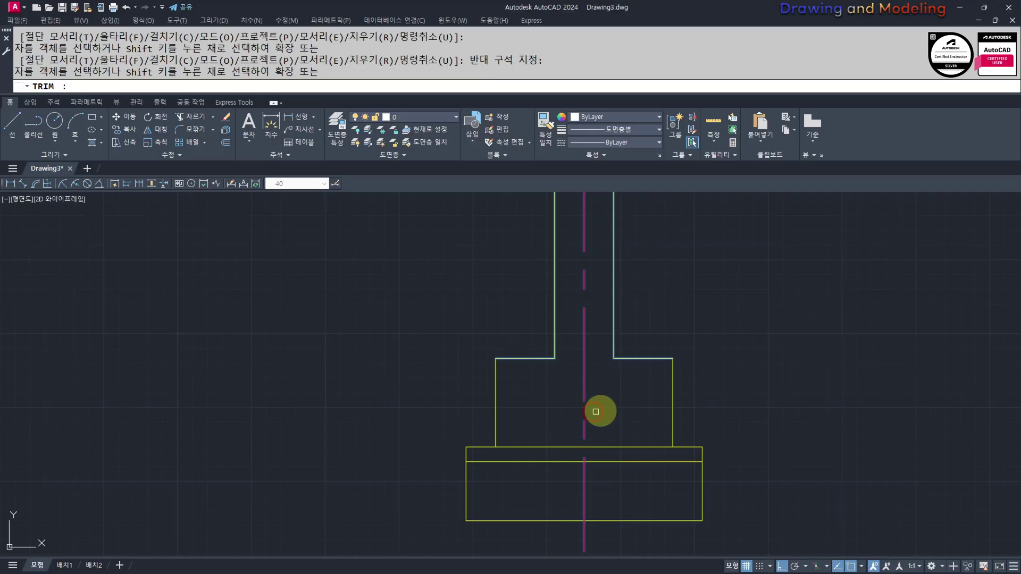
pyautogui.press('Escape')
# - Trim the inner wall lines above the underside of the roof at the ridge
pyautogui.scroll(-8, 596, 412)
pyautogui.moveTo(753, 355); pyautogui.dragTo(766, 442, button='middle')
pyautogui.scroll(10, 759, 363)
pyautogui.write('tr')
pyautogui.press('space')
pyautogui.click(770, 357)
pyautogui.click(729, 420)
pyautogui.click(605, 350)
pyautogui.click(579, 429)
pyautogui.press('space')
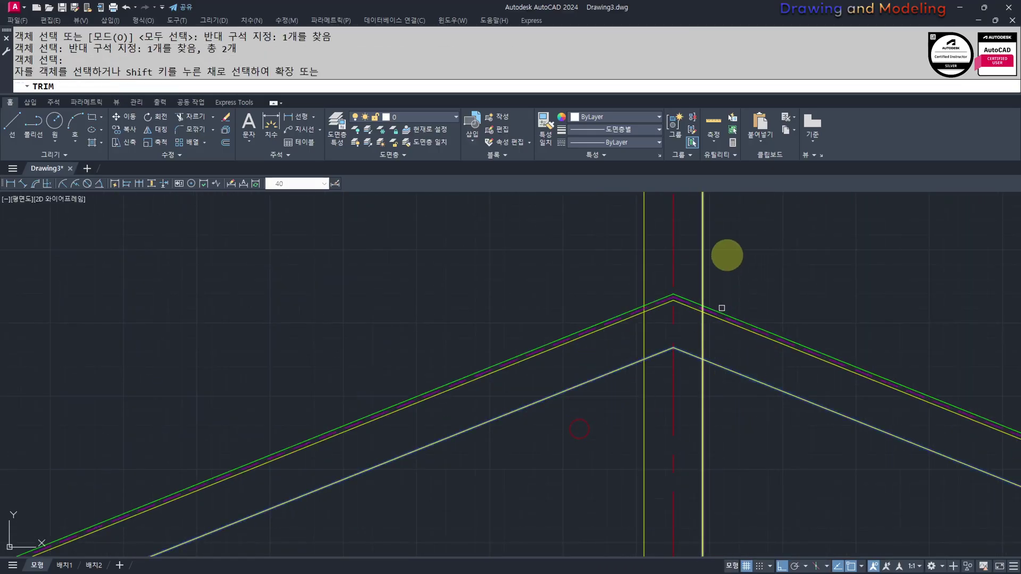
pyautogui.click(727, 255)
pyautogui.click(688, 270)
pyautogui.click(653, 257)
pyautogui.click(602, 285)
pyautogui.press('Escape')
pyautogui.press('Escape')
# - Trim the roof, ceiling and level lines that extend beyond the white vertical boundary line on the right
pyautogui.scroll(-10, 569, 382)
pyautogui.moveTo(540, 510); pyautogui.dragTo(616, 401, button='middle')
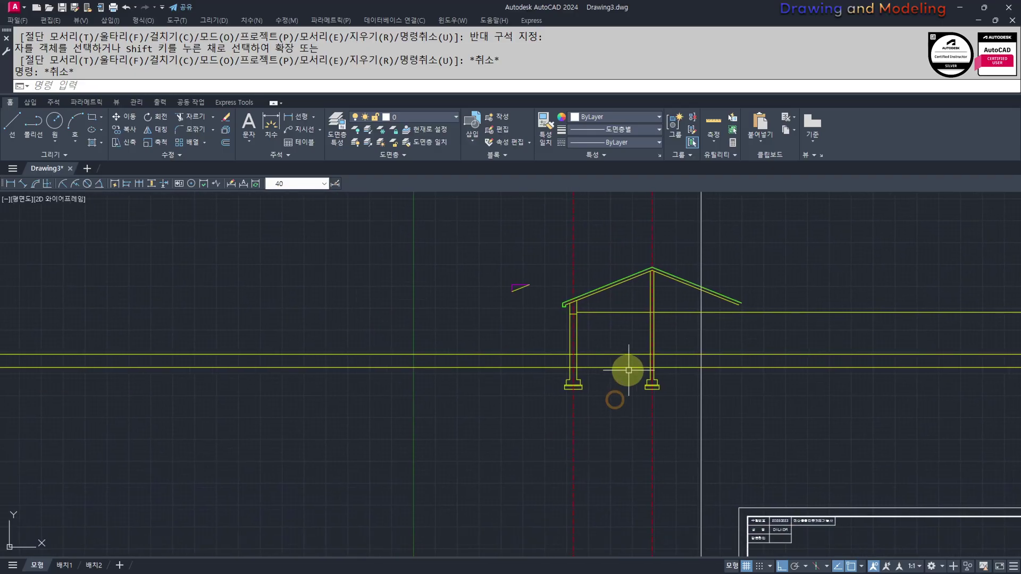
pyautogui.scroll(3, 720, 307)
pyautogui.moveTo(719, 307); pyautogui.dragTo(668, 349, button='middle')
pyautogui.write('tr')
pyautogui.click(654, 410)
pyautogui.click(597, 405)
pyautogui.press('space')
pyautogui.click(698, 242)
pyautogui.scroll(-2, 675, 326)
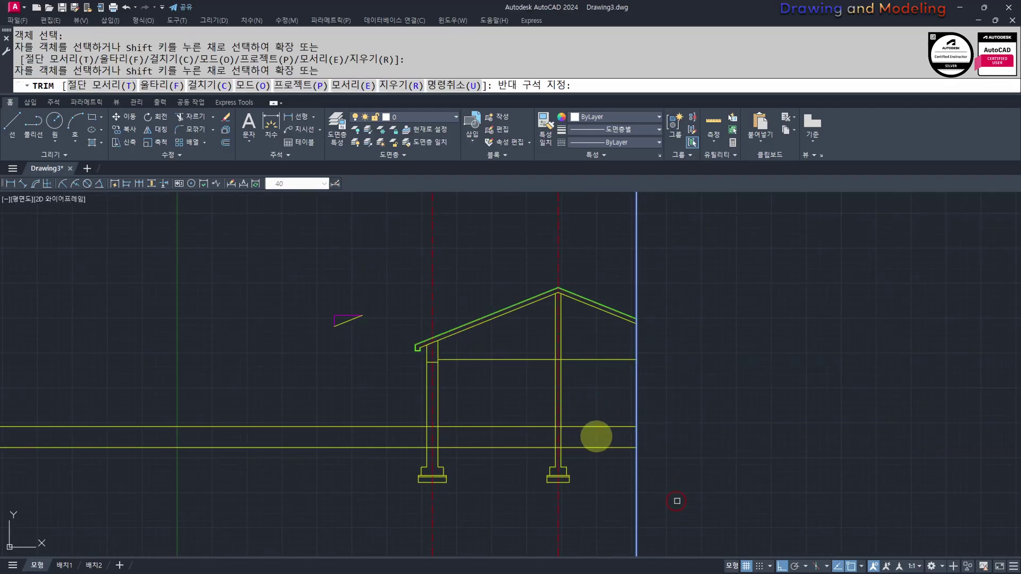
pyautogui.press('Escape')
# - Offset the outer wall's centerline by 1800 to the left
pyautogui.scroll(5, 680, 511)
pyautogui.moveTo(689, 420); pyautogui.dragTo(485, 424, button='middle')
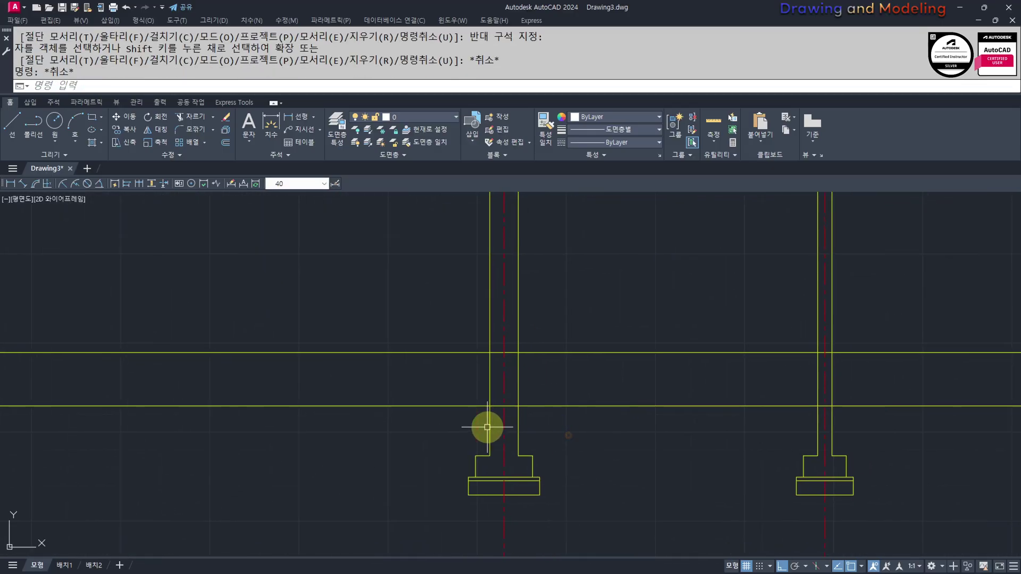
pyautogui.scroll(-4, 412, 399)
pyautogui.moveTo(413, 399); pyautogui.dragTo(562, 407, button='middle')
pyautogui.write('o')
pyautogui.press('space')
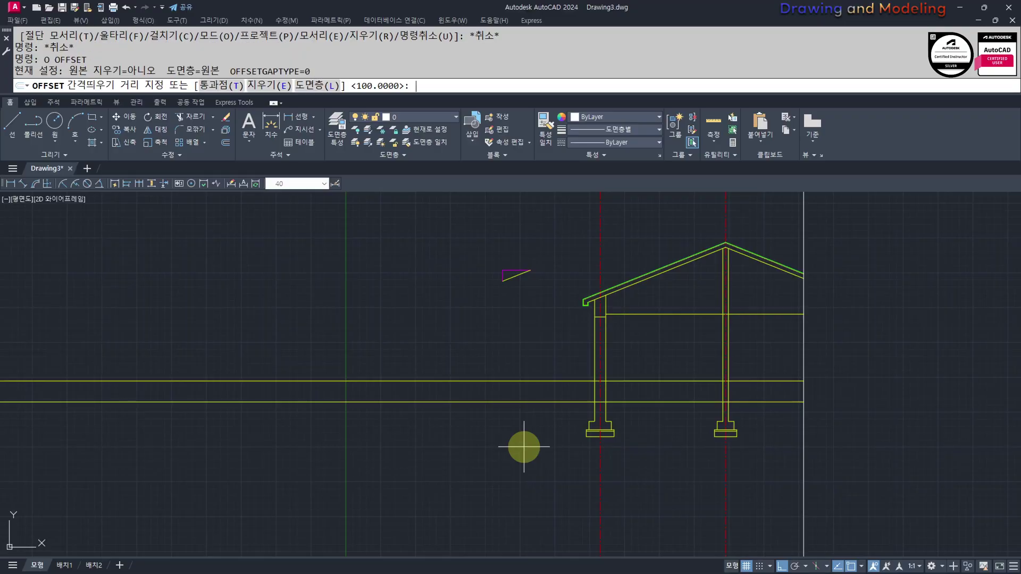
pyautogui.write('1800')
pyautogui.press('Return')
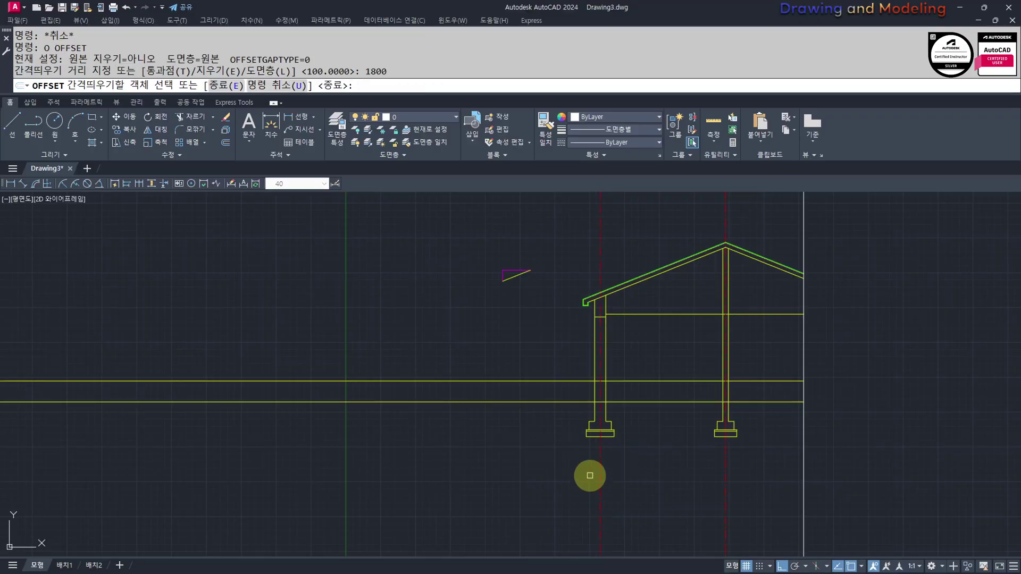
pyautogui.press('Escape')
# - Match the properties of the offset vertical line outside the outer wall to those of the yellow floor line
pyautogui.scroll(4, 564, 393)
pyautogui.write('ma')
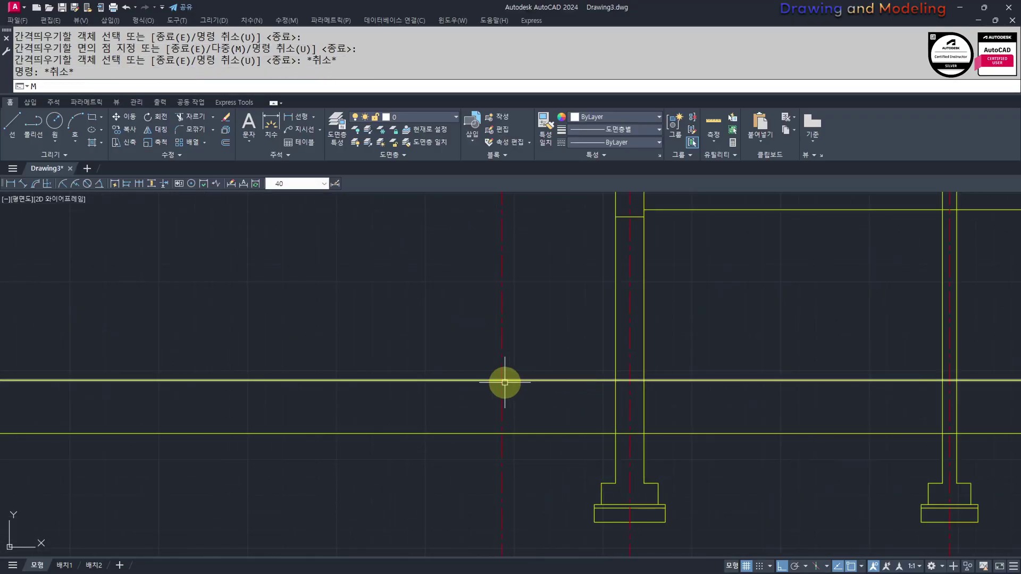
pyautogui.press('space')
pyautogui.click(510, 381)
pyautogui.click(545, 340)
pyautogui.click(442, 415)
pyautogui.press('Escape')
pyautogui.press('Escape')
pyautogui.press('Escape')
pyautogui.press('Escape')
pyautogui.moveTo(589, 392); pyautogui.dragTo(460, 387, button='middle')
pyautogui.moveTo(597, 415); pyautogui.dragTo(518, 415, button='middle')
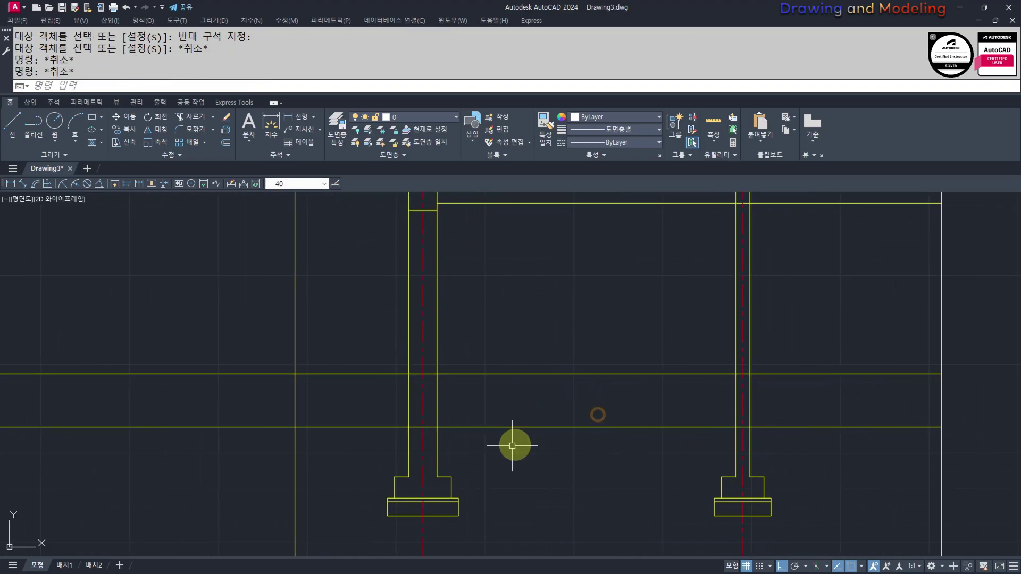
pyautogui.moveTo(465, 450); pyautogui.dragTo(519, 461, button='middle')
pyautogui.moveTo(310, 426); pyautogui.dragTo(415, 416, button='middle')
pyautogui.moveTo(645, 419); pyautogui.dragTo(584, 383, button='middle')
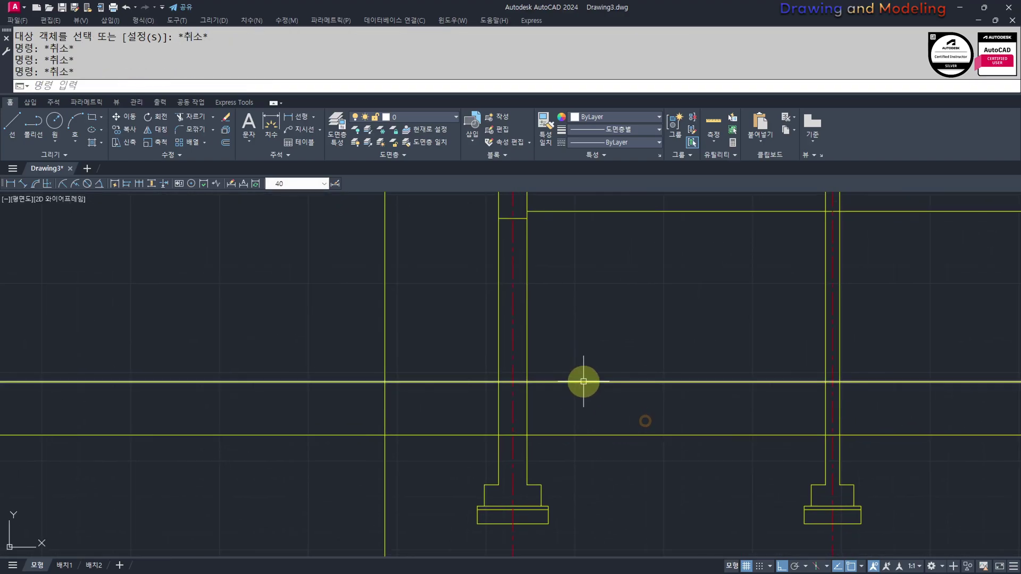
# - Trim the lower level line on the building side of the vertical line beyond the outer wall
pyautogui.scroll(2, 584, 383)
pyautogui.moveTo(453, 458); pyautogui.dragTo(564, 392, button='middle')
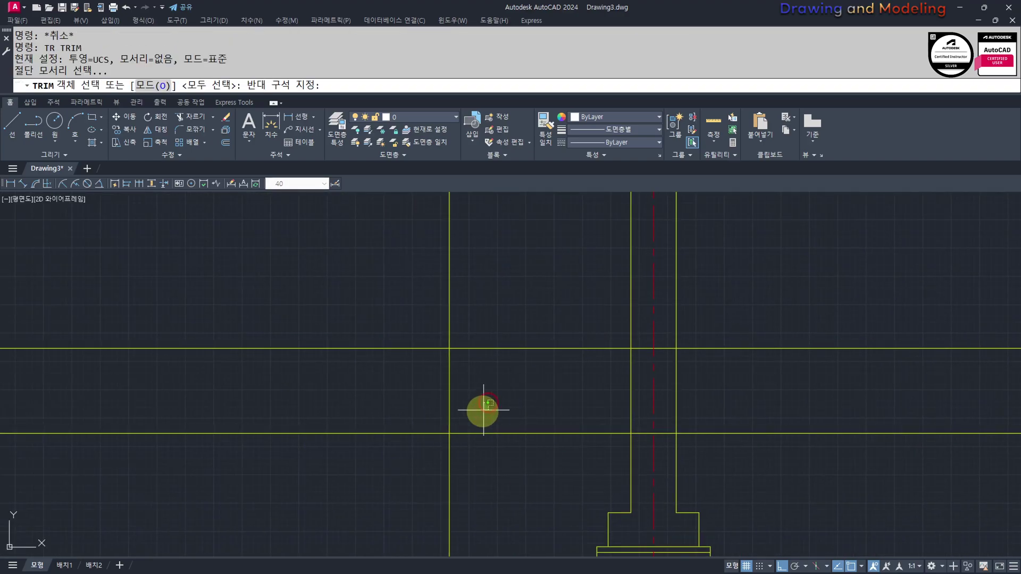
pyautogui.click(436, 455)
pyautogui.press('space')
pyautogui.click(526, 406)
pyautogui.click(482, 481)
pyautogui.press('Escape')
pyautogui.press('Escape')
pyautogui.moveTo(565, 434); pyautogui.dragTo(522, 447, button='middle')
pyautogui.hotkey('ctrl', 'z')
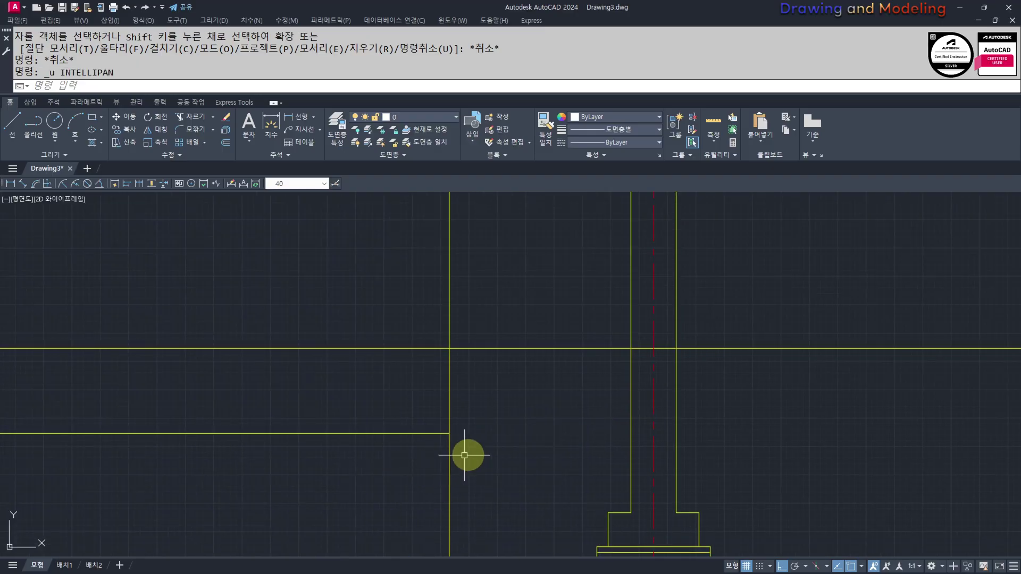
# - Offset the upper floor level line downward by 30
pyautogui.moveTo(857, 439); pyautogui.dragTo(696, 453, button='middle')
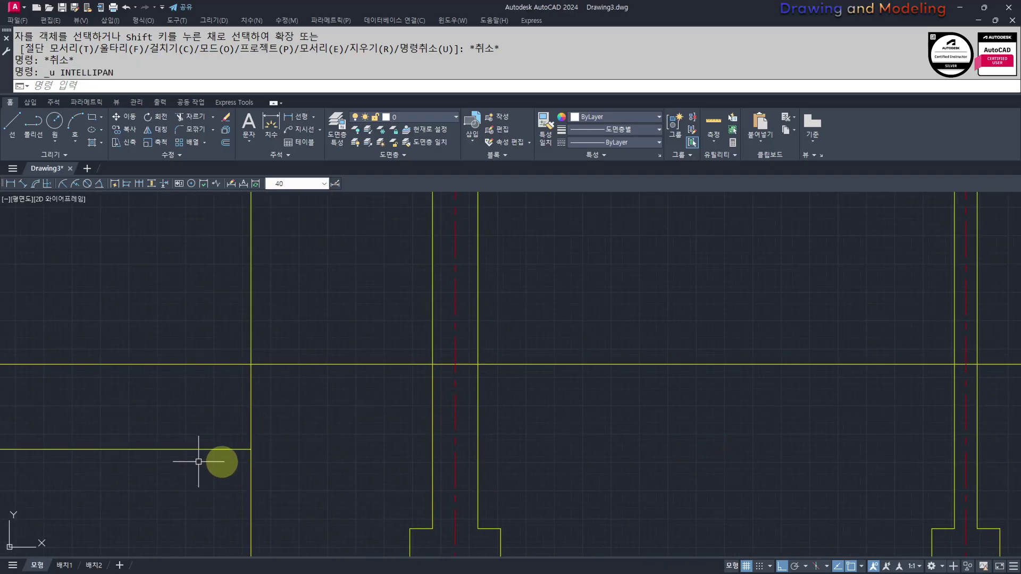
pyautogui.press('Escape')
pyautogui.press('Escape')
pyautogui.moveTo(601, 426); pyautogui.dragTo(573, 434, button='middle')
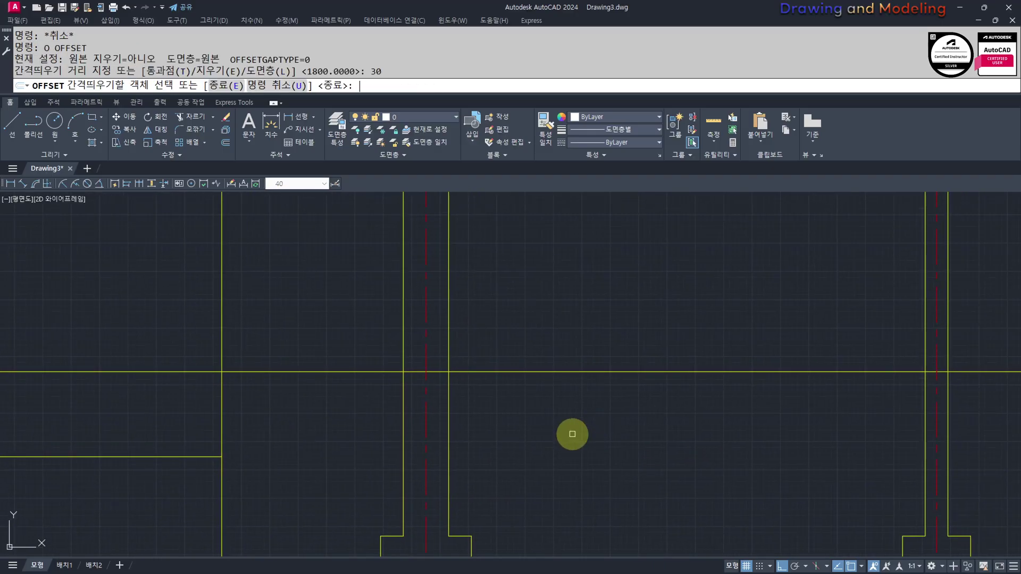
pyautogui.click(540, 372)
pyautogui.click(540, 417)
pyautogui.press('Escape')
pyautogui.press('Escape')
# - Offset the second floor line downward by 60
pyautogui.press('space')
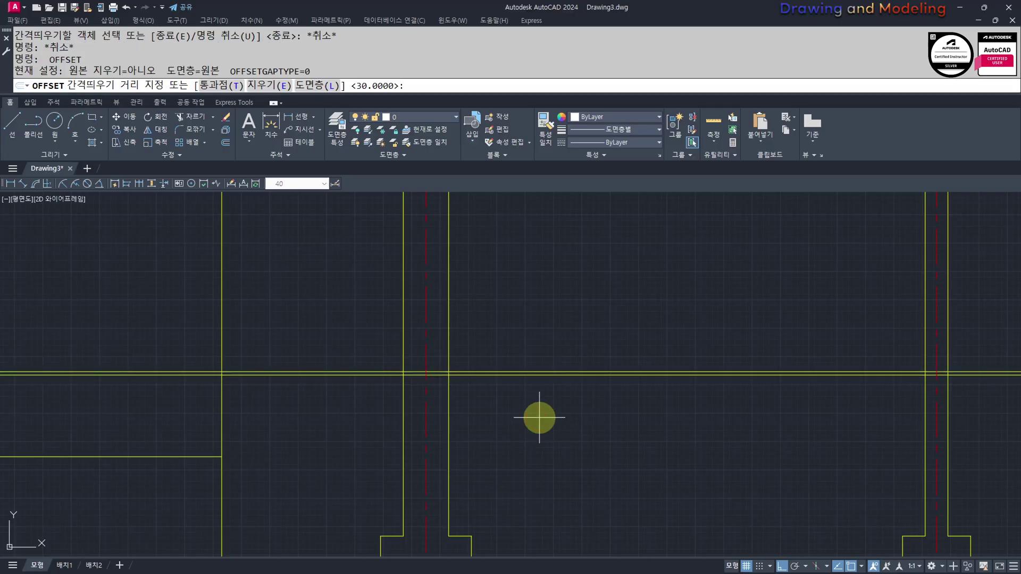
pyautogui.scroll(4, 515, 374)
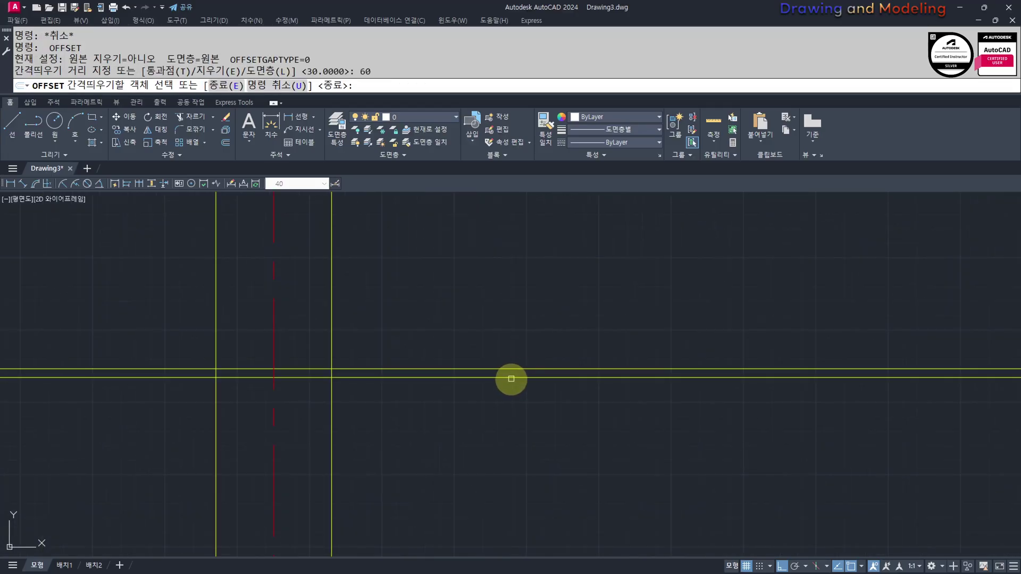
pyautogui.click(511, 379)
pyautogui.click(513, 428)
pyautogui.press('Escape')
pyautogui.press('Escape')
# - Offset the third floor line downward by 85
pyautogui.press('space')
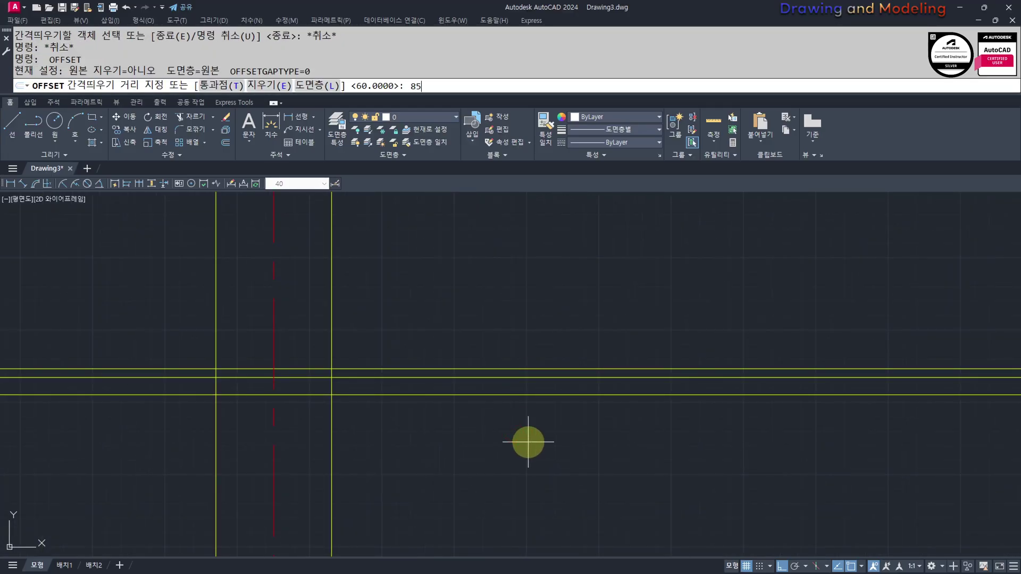
pyautogui.write('85')
pyautogui.press('Return')
pyautogui.press('Escape')
# - Offset the fourth floor line downward by 150 for the underside of the slab
pyautogui.press('space')
pyautogui.write('15')
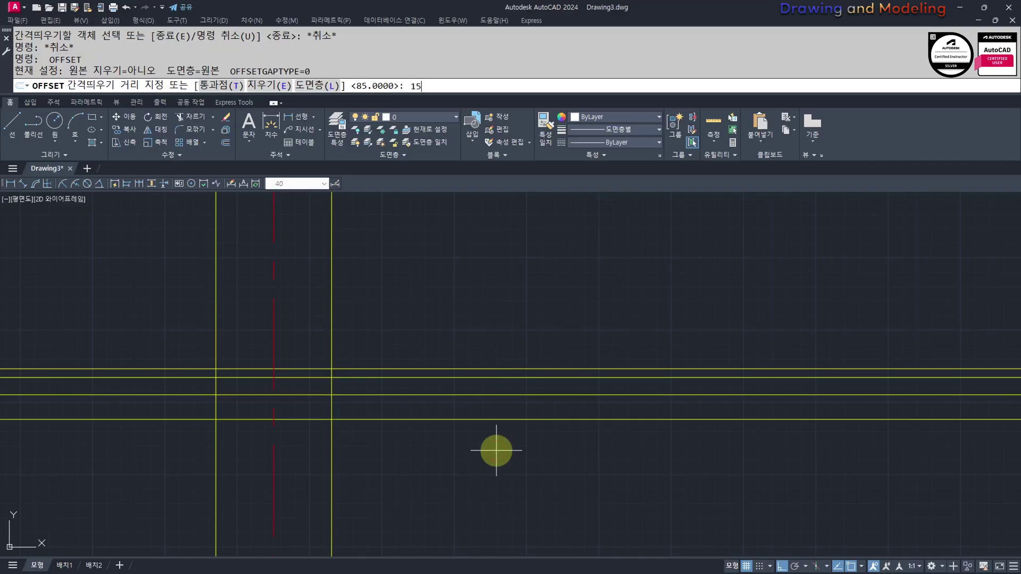
pyautogui.click(528, 420)
pyautogui.click(525, 472)
pyautogui.press('Escape')
# - Trim all floor layer lines outward from the inner face of the outer wall
pyautogui.moveTo(317, 413); pyautogui.dragTo(529, 386, button='middle')
pyautogui.write('tr')
pyautogui.press('space')
pyautogui.click(511, 434)
pyautogui.press('space')
pyautogui.click(327, 262)
pyautogui.click(305, 462)
pyautogui.press('Escape')
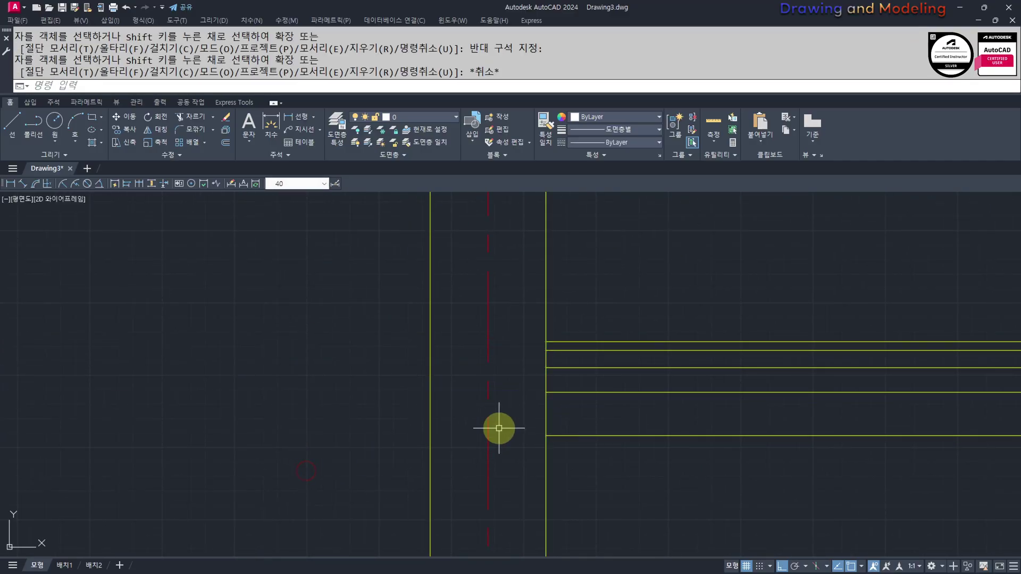
pyautogui.press('Escape')
# - Draw a horizontal line at slab-top level from the outer wall's inner face to the left, past the vertical porch line
pyautogui.moveTo(505, 432); pyautogui.dragTo(634, 438, button='middle')
pyautogui.write('l')
pyautogui.press('space')
pyautogui.click(620, 408)
pyautogui.moveTo(730, 405); pyautogui.dragTo(945, 424, button='middle')
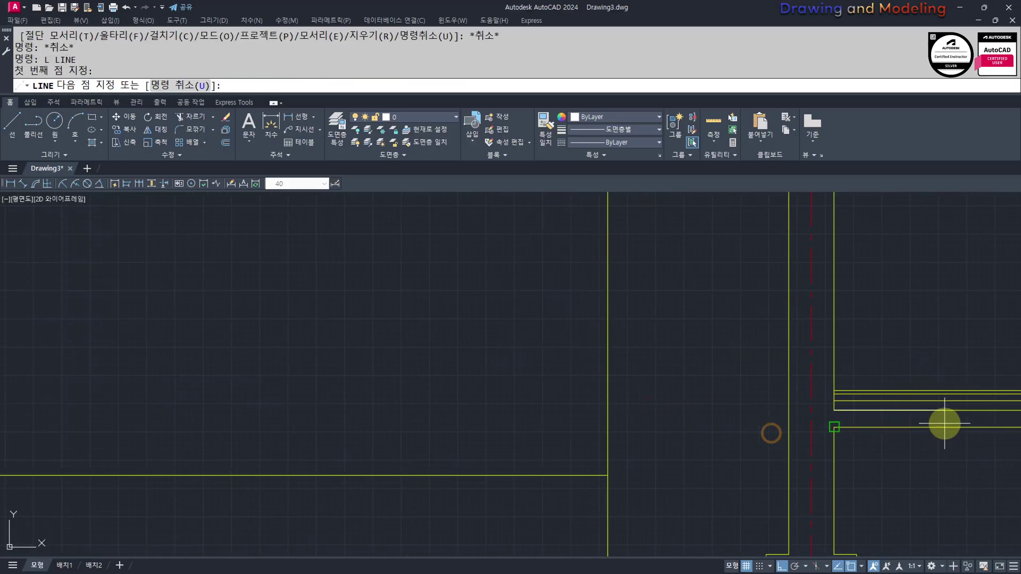
pyautogui.click(413, 413)
pyautogui.press('Escape')
pyautogui.press('Escape')
pyautogui.moveTo(628, 421)
pyautogui.mouseDown(button='middle')
pyautogui.moveTo(433, 419)
pyautogui.moveTo(456, 354)
pyautogui.mouseUp(button='middle')
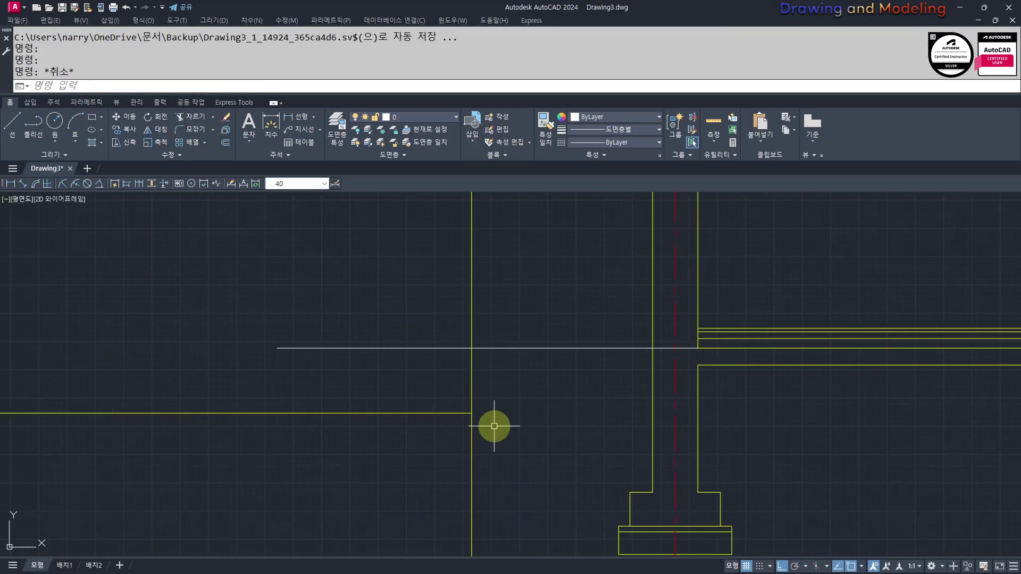
# - Trim the floor layer lines between the two faces of the ridge wall
pyautogui.scroll(-2, 616, 397)
pyautogui.scroll(3, 768, 397)
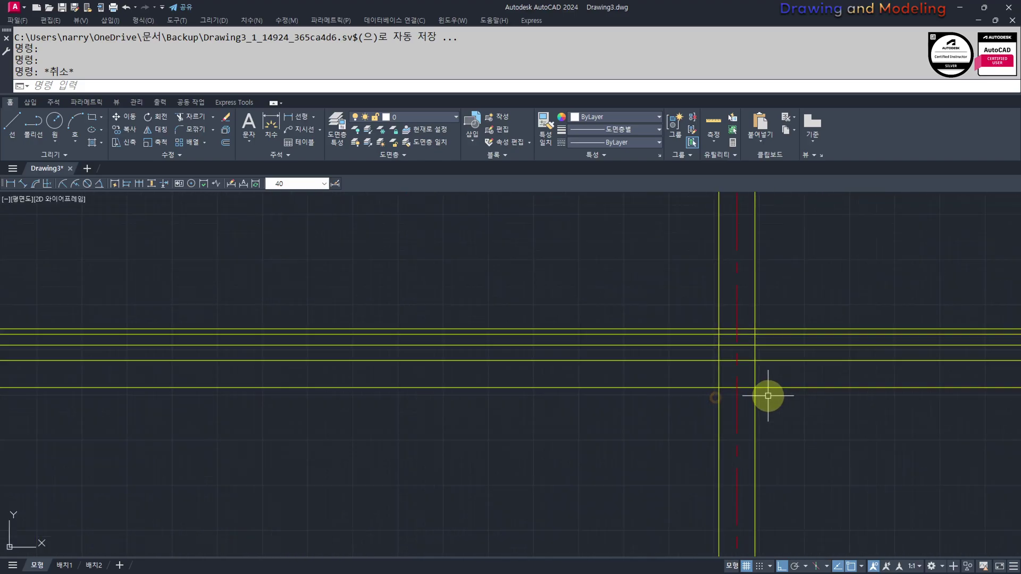
pyautogui.write('tr')
pyautogui.press('space')
pyautogui.click(730, 262)
pyautogui.click(723, 417)
pyautogui.click(761, 259)
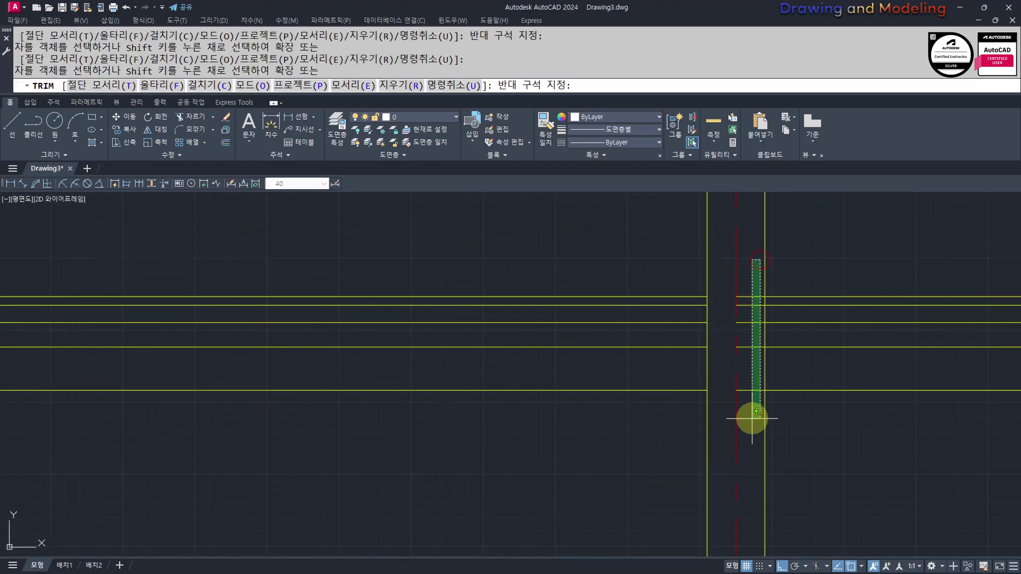
pyautogui.click(752, 419)
pyautogui.click(788, 335)
pyautogui.click(786, 349)
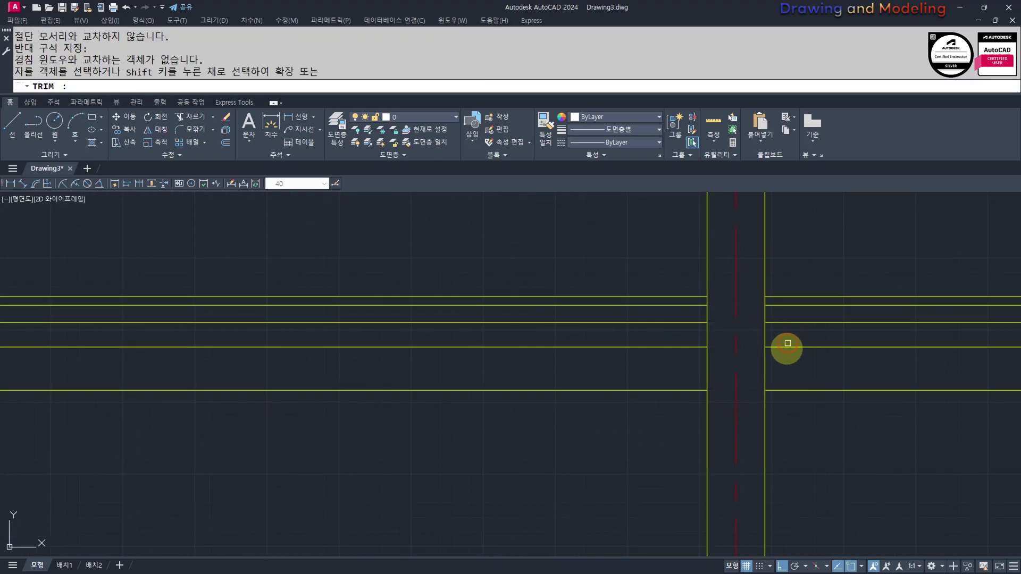
pyautogui.click(788, 369)
pyautogui.click(757, 378)
pyautogui.press('Escape')
pyautogui.press('Escape')
# - Match the properties of the white horizontal porch line to those of the yellow vertical line
pyautogui.scroll(-5, 570, 401)
pyautogui.scroll(4, 314, 394)
pyautogui.moveTo(417, 401); pyautogui.dragTo(592, 391, button='middle')
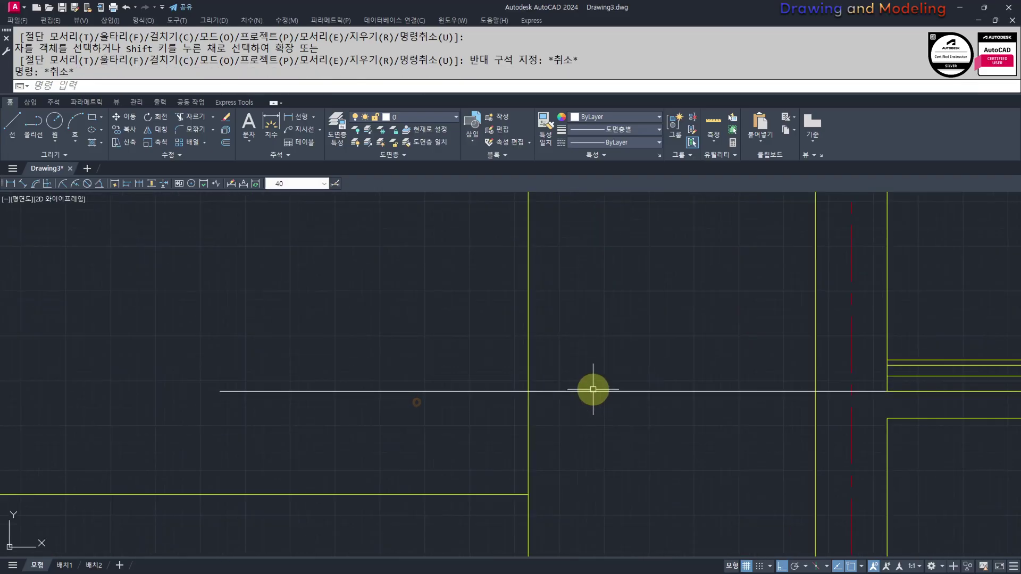
pyautogui.moveTo(661, 408); pyautogui.dragTo(529, 396, button='middle')
pyautogui.moveTo(526, 445); pyautogui.dragTo(691, 424, button='middle')
pyautogui.write('nma')
pyautogui.press('Return')
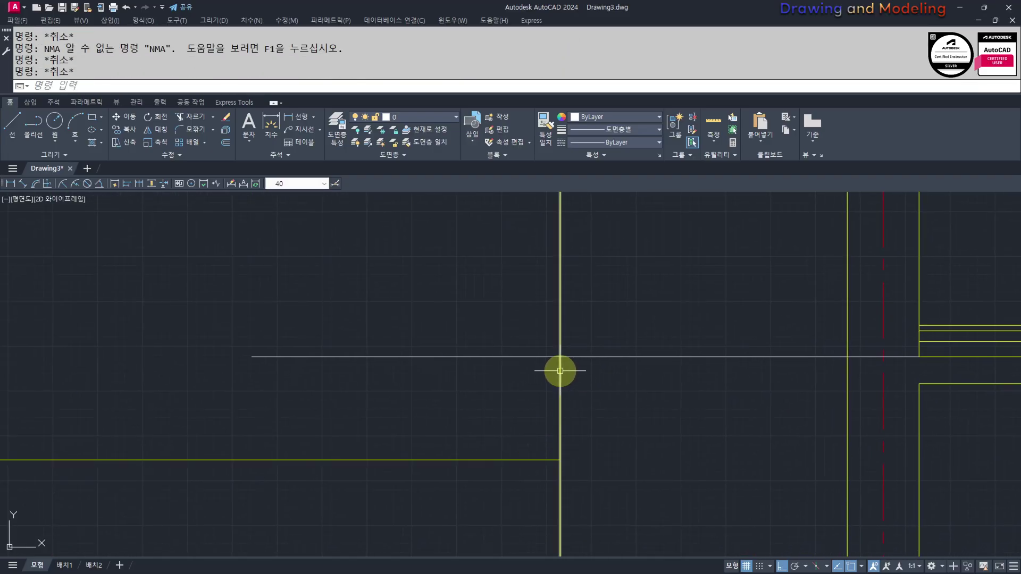
pyautogui.press('Return')
pyautogui.click(560, 371)
pyautogui.click(671, 377)
pyautogui.click(520, 311)
pyautogui.press('Escape')
pyautogui.press('Escape')
pyautogui.write('tr')
pyautogui.moveTo(630, 351)
pyautogui.mouseDown(button='middle')
pyautogui.moveTo(585, 380)
pyautogui.moveTo(626, 369)
pyautogui.mouseUp(button='middle')
pyautogui.press('Return')
pyautogui.press('Escape')
pyautogui.press('Escape')
# - Trim the vertical porch line above the horizontal porch line and below the lower level line
pyautogui.write('tr')
pyautogui.press('Return')
pyautogui.click(650, 516)
pyautogui.click(506, 317)
pyautogui.press('Return')
pyautogui.click(639, 265)
pyautogui.click(532, 305)
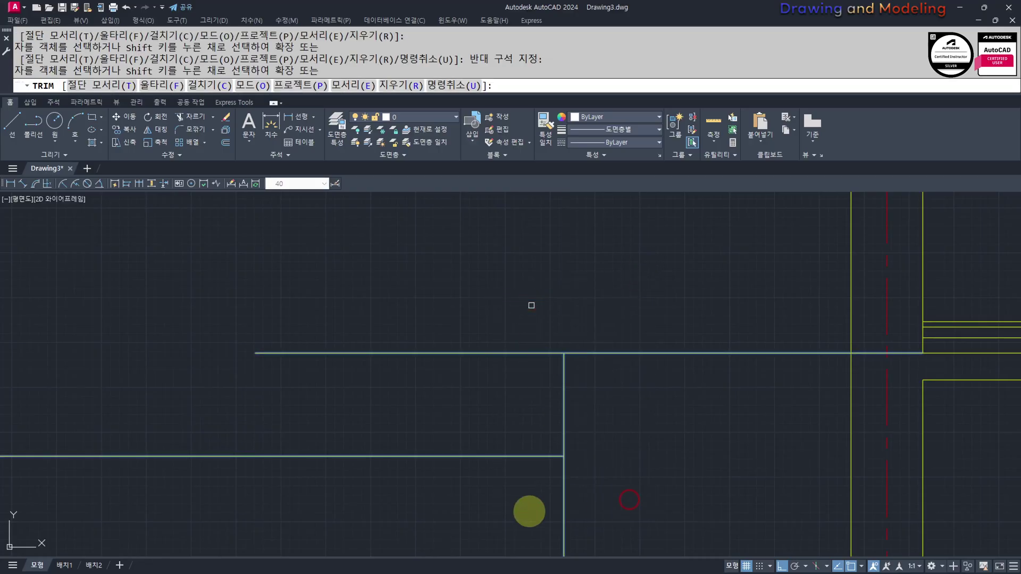
pyautogui.press('Escape')
pyautogui.press('Escape')
pyautogui.press('Escape')
pyautogui.moveTo(616, 497); pyautogui.dragTo(668, 493, button='middle')
pyautogui.moveTo(716, 438); pyautogui.dragTo(607, 424, button='middle')
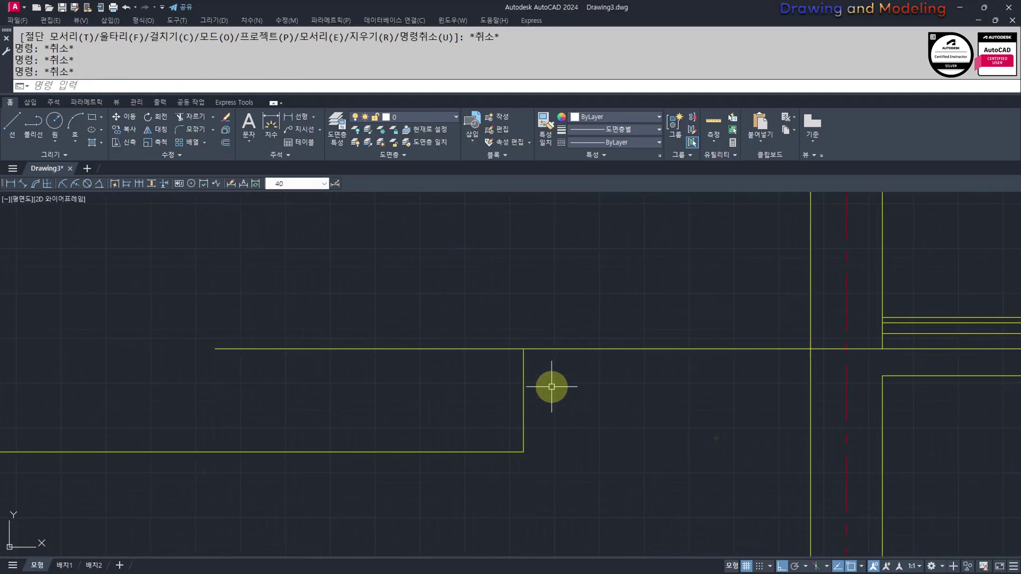
# - Undo the trim of the vertical porch line
pyautogui.hotkey('ctrl', 'z')
pyautogui.press('Escape')
pyautogui.press('Escape')
pyautogui.moveTo(684, 420); pyautogui.dragTo(622, 418, button='middle')
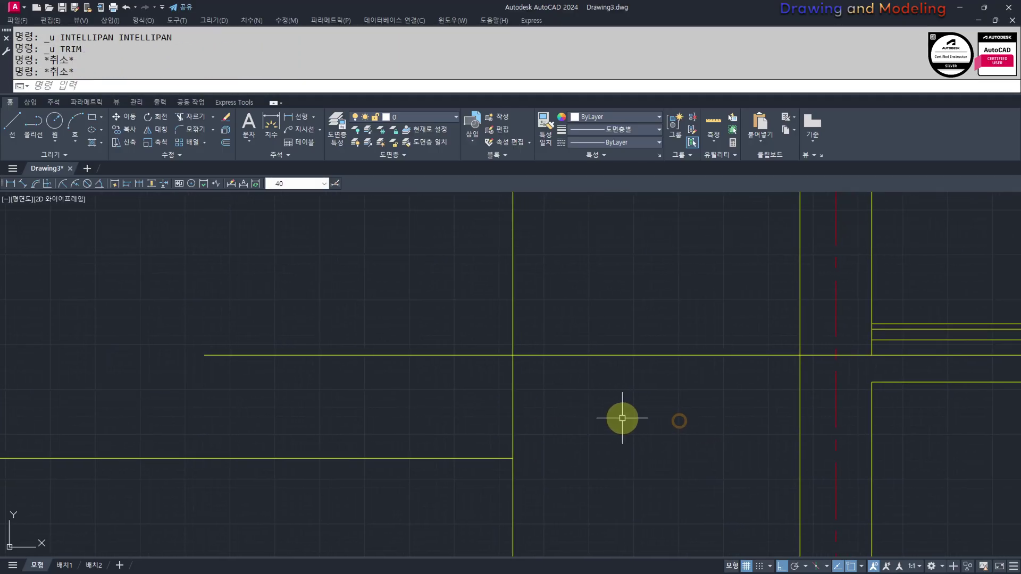
# - Offset the horizontal porch line upward by 30
pyautogui.click(586, 356)
pyautogui.click(596, 322)
pyautogui.press('Escape')
pyautogui.press('Escape')
pyautogui.press('Escape')
# - Move the upper horizontal porch line to the layer with green lines
pyautogui.scroll(3, 523, 355)
pyautogui.click(479, 349)
pyautogui.click(433, 318)
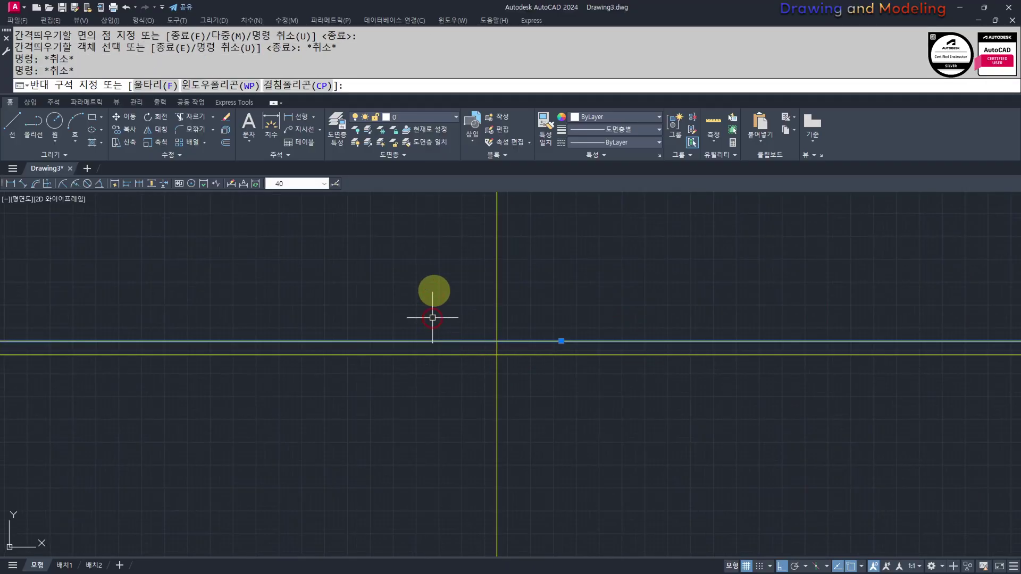
pyautogui.click(425, 115)
pyautogui.click(418, 196)
pyautogui.press('Escape')
pyautogui.press('Escape')
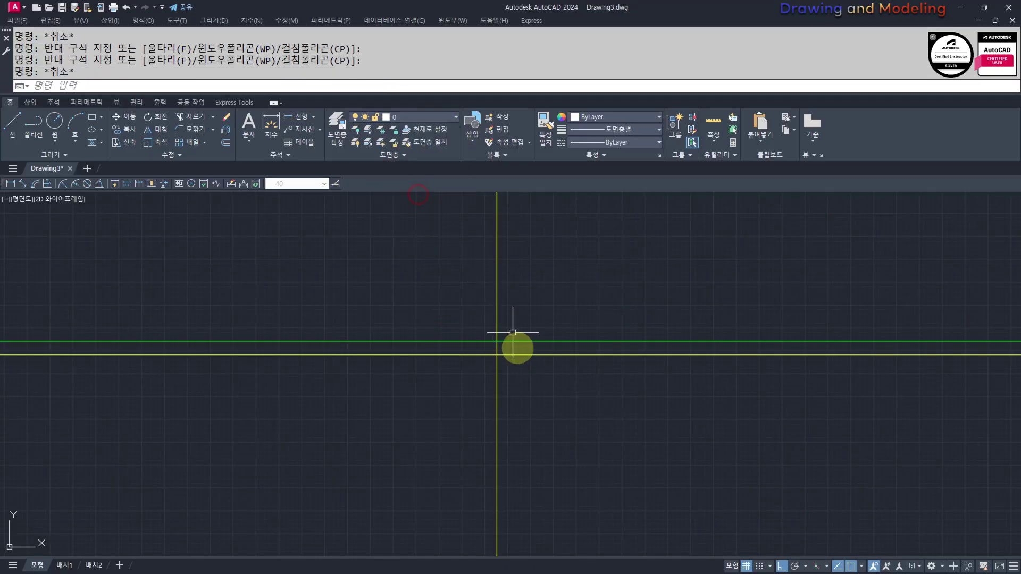
# - Erase the yellow horizontal porch line beneath the green one
pyautogui.scroll(2, 557, 367)
pyautogui.click(557, 363)
pyautogui.click(525, 334)
pyautogui.write('e')
pyautogui.press('Escape')
pyautogui.press('Escape')
pyautogui.scroll(-5, 503, 379)
pyautogui.write('tr')
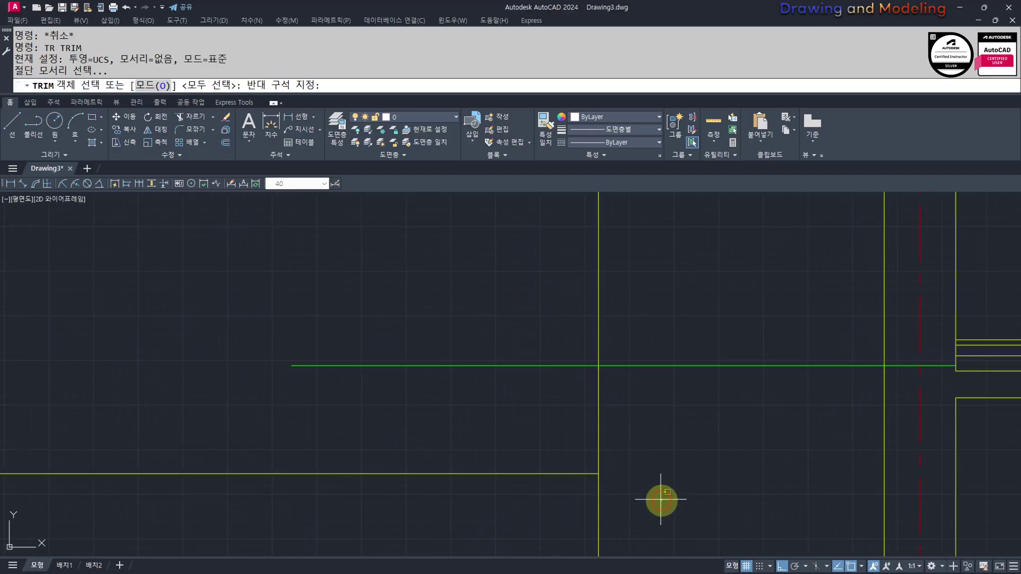
pyautogui.click(661, 365)
pyautogui.press('space')
pyautogui.click(661, 328)
pyautogui.press('Escape')
pyautogui.press('Escape')
pyautogui.press('Escape')
pyautogui.write('op')
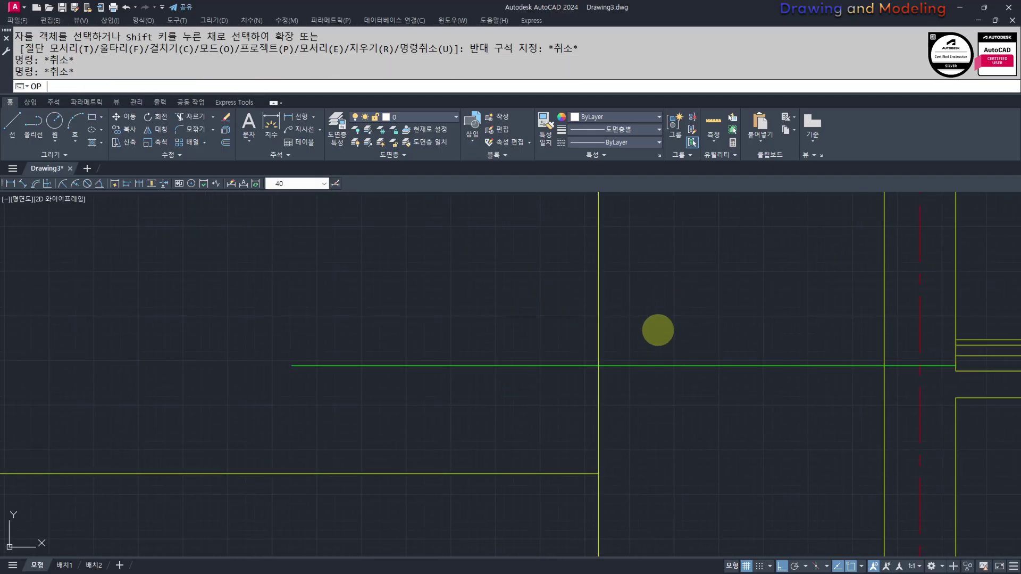
pyautogui.press('Return')
pyautogui.press('Escape')
# - Offset the vertical porch line by 30 to the left
pyautogui.write('o')
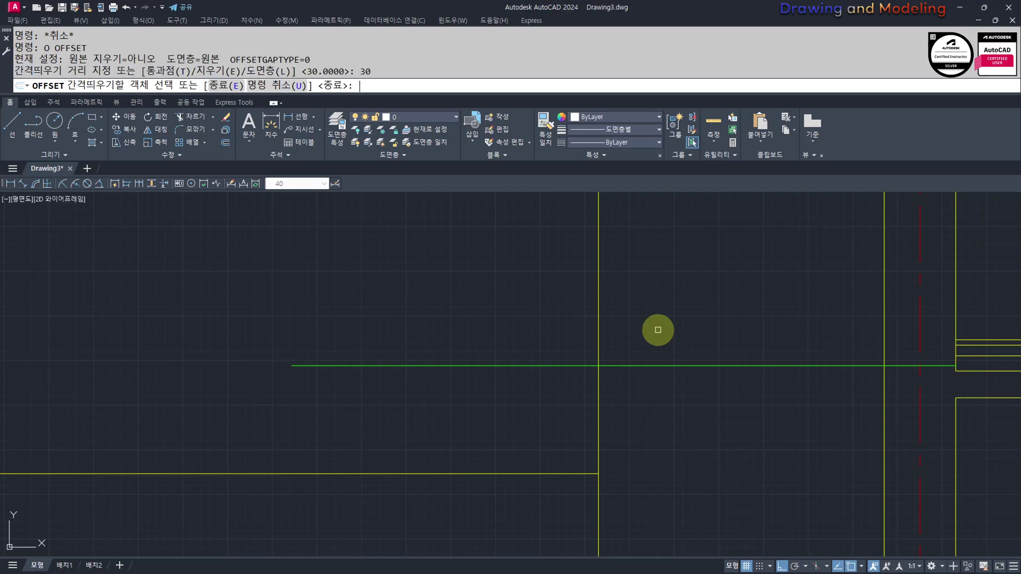
pyautogui.click(598, 308)
pyautogui.click(590, 381)
pyautogui.press('Escape')
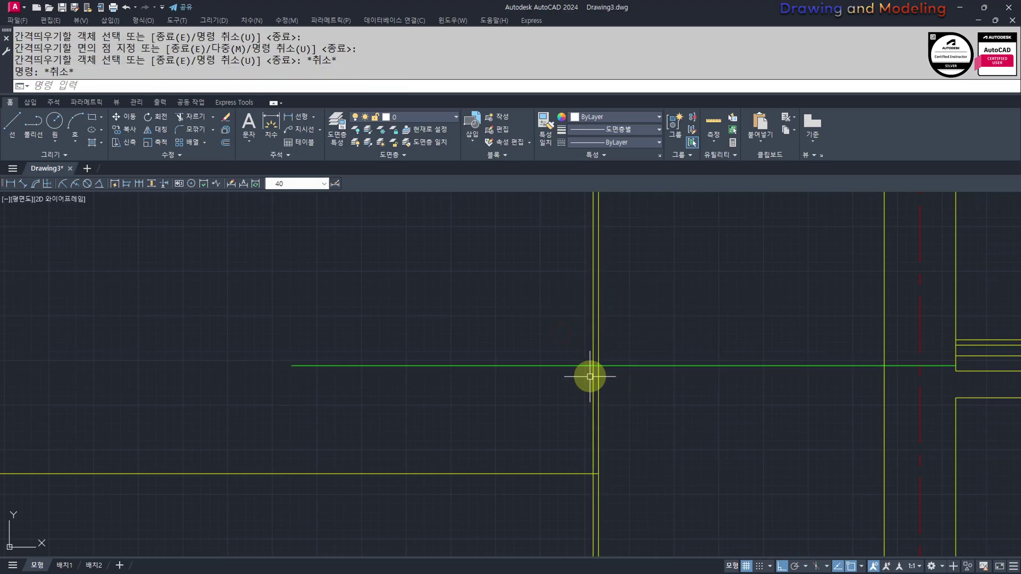
pyautogui.press('Escape')
pyautogui.press('Escape')
# - Match the properties of the outer vertical porch line to those of the green horizontal line
pyautogui.scroll(7, 596, 377)
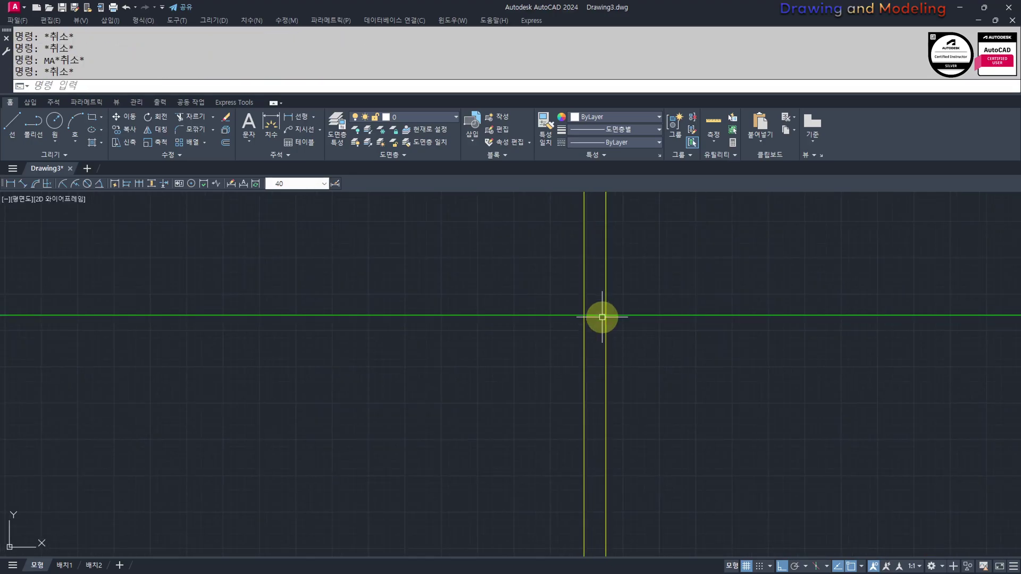
pyautogui.press('space')
pyautogui.click(602, 317)
pyautogui.click(598, 340)
pyautogui.click(555, 372)
pyautogui.press('Escape')
# - Trim the overhanging ends of the green horizontal and vertical porch lines beyond their shared corner
pyautogui.write('tr')
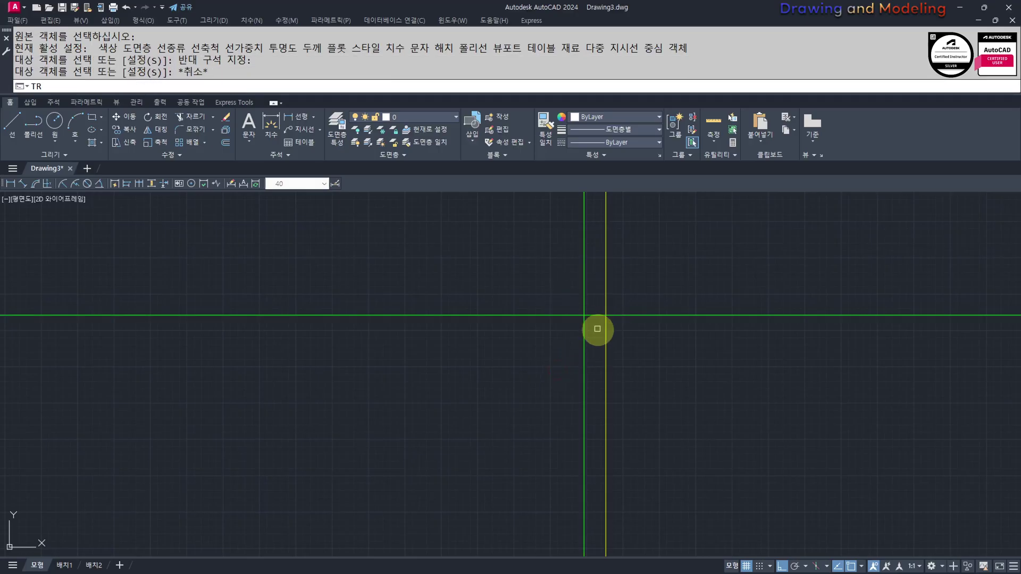
pyautogui.click(597, 330)
pyautogui.click(562, 294)
pyautogui.press('space')
pyautogui.click(602, 273)
pyautogui.click(488, 343)
pyautogui.press('Escape')
pyautogui.press('Escape')
# - Erase the yellow vertical porch line just inside the green vertical one
pyautogui.click(651, 244)
pyautogui.click(570, 276)
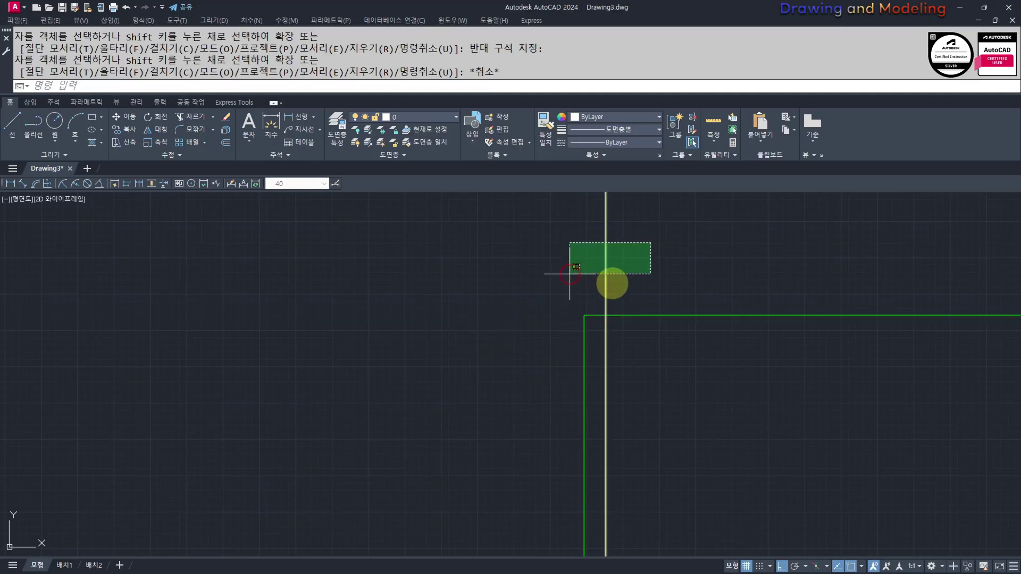
pyautogui.write('e')
pyautogui.press('Escape')
pyautogui.press('Escape')
pyautogui.click(626, 246)
pyautogui.click(576, 279)
pyautogui.write('e')
pyautogui.press('Escape')
pyautogui.press('Escape')
# - Trim the green vertical porch line below the yellow ground line
pyautogui.scroll(-6, 596, 342)
pyautogui.moveTo(627, 384); pyautogui.dragTo(600, 377, button='middle')
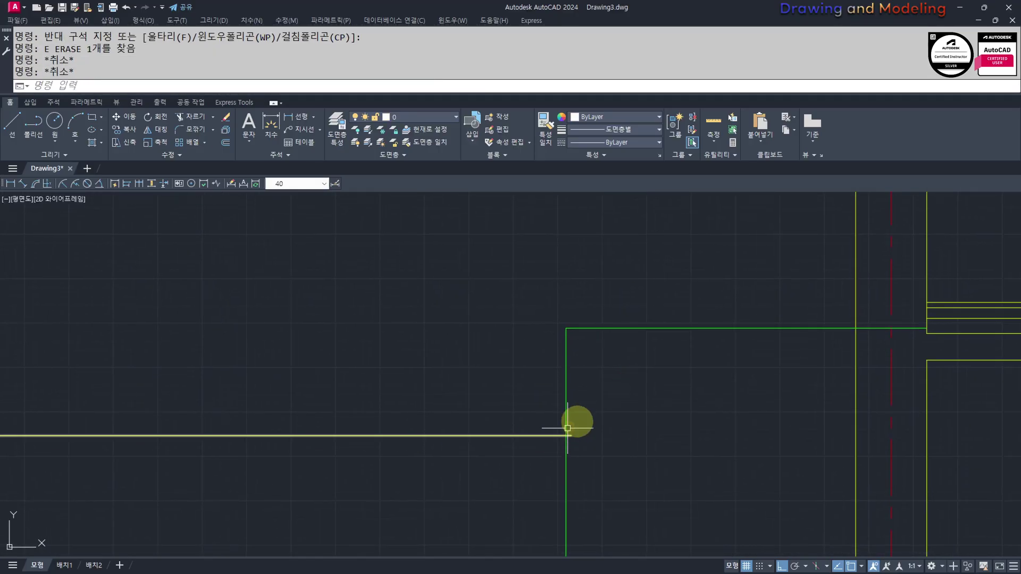
pyautogui.moveTo(569, 427); pyautogui.dragTo(591, 403, button='middle')
pyautogui.write('tr')
pyautogui.press('space')
pyautogui.click(621, 442)
pyautogui.click(547, 468)
pyautogui.press('Escape')
pyautogui.press('Escape')
# - Divide the green vertical porch line into 4 equal segments
pyautogui.moveTo(570, 369); pyautogui.dragTo(574, 379, button='middle')
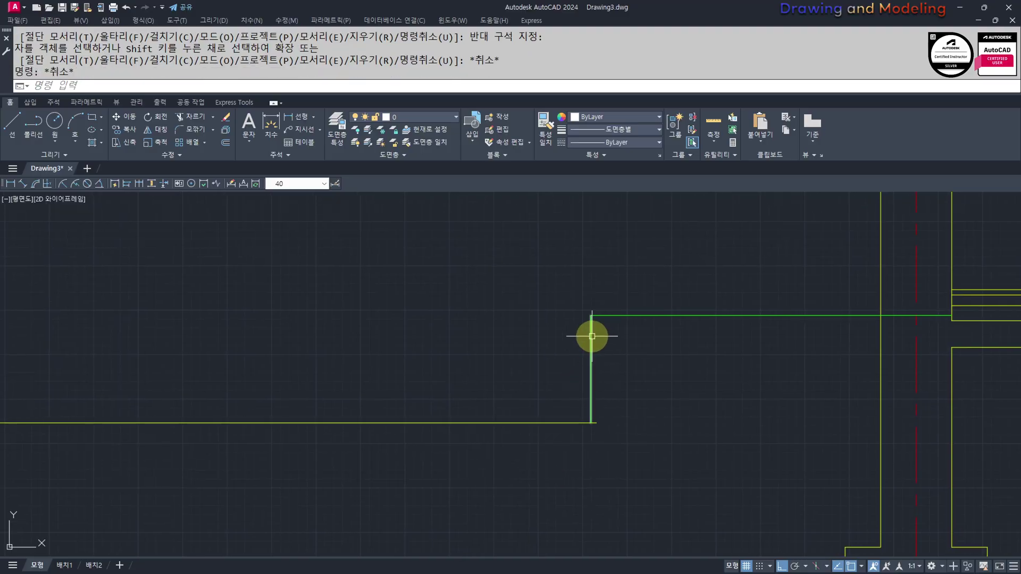
pyautogui.write('div')
pyautogui.click(591, 336)
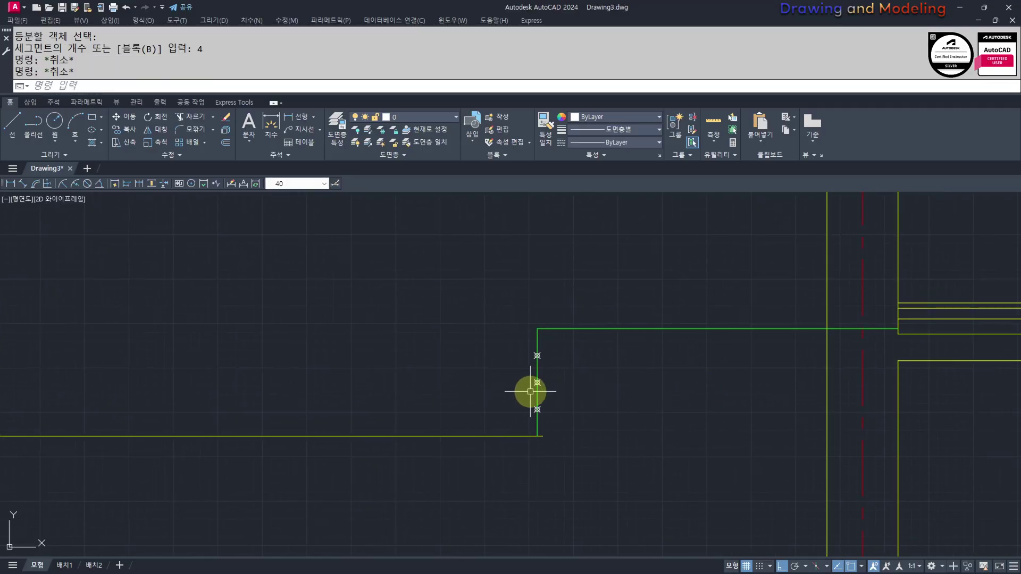
# - Copy the top green porch line downward as an array of 4 items spaced by the first division point
pyautogui.moveTo(603, 345); pyautogui.dragTo(585, 343, button='middle')
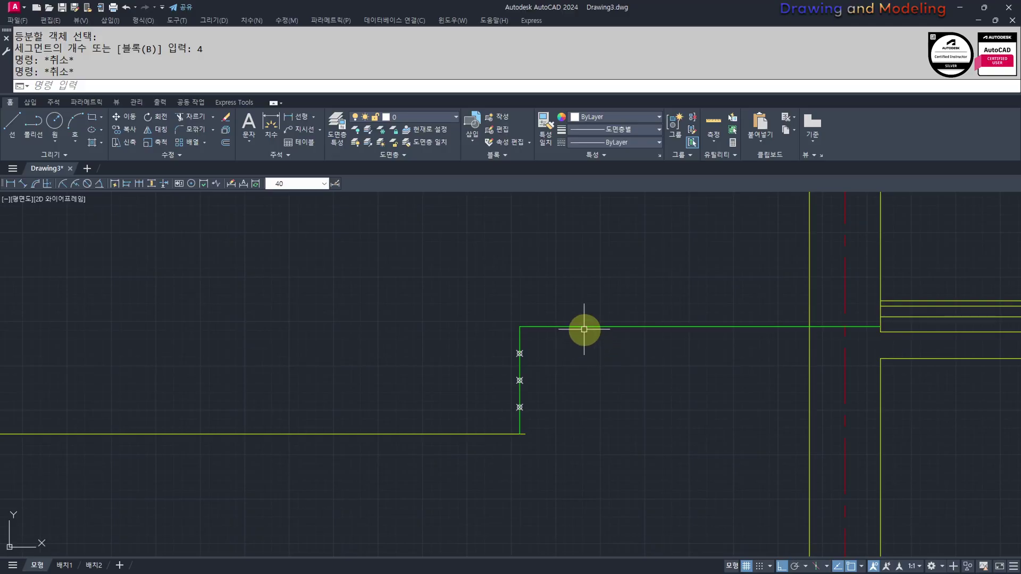
pyautogui.press('Return')
pyautogui.moveTo(569, 322); pyautogui.dragTo(527, 329)
pyautogui.press('Return')
pyautogui.click(524, 324)
pyautogui.write('a')
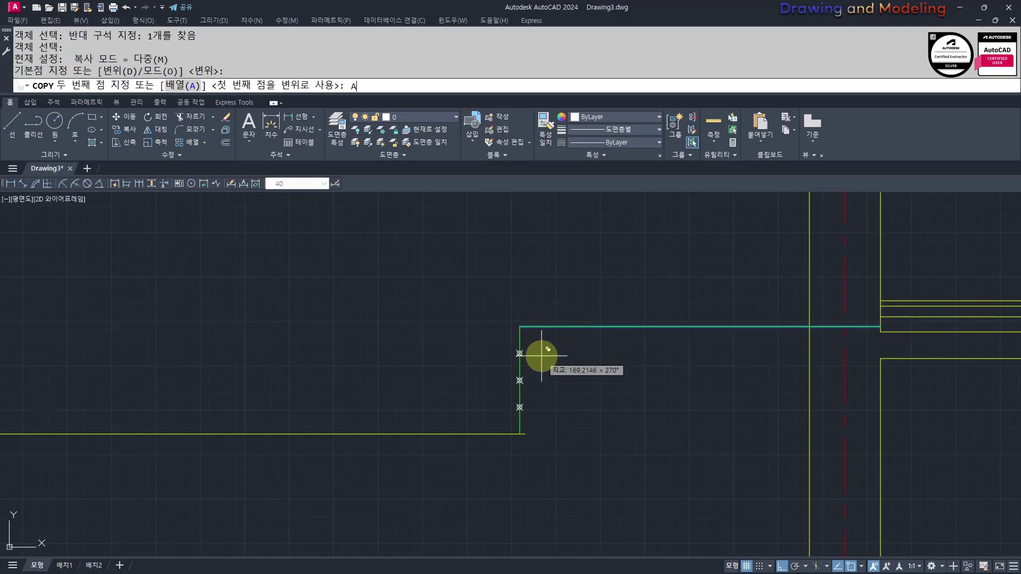
pyautogui.press('Return')
pyautogui.write('4')
pyautogui.press('Return')
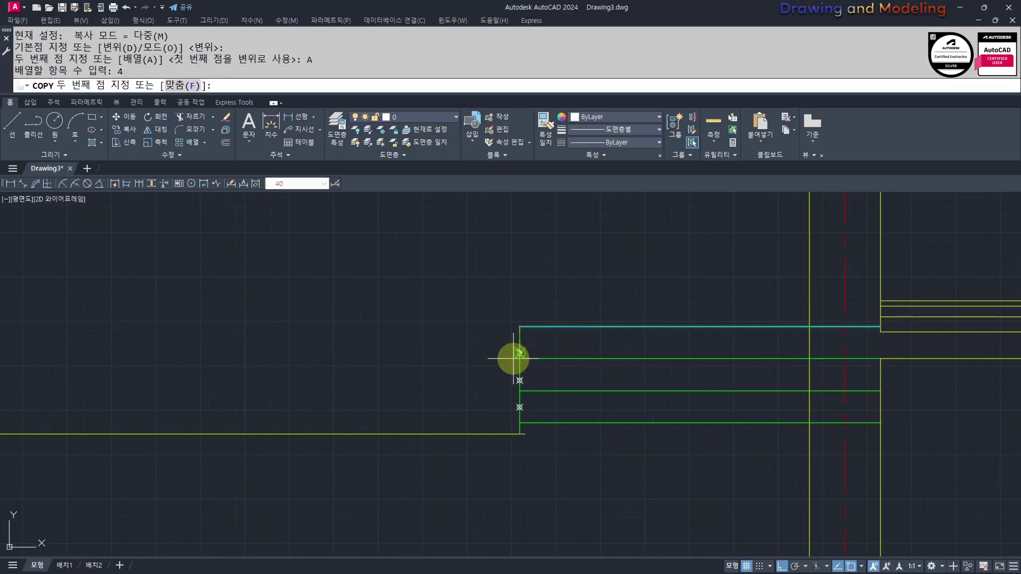
pyautogui.click(520, 354)
pyautogui.press('Escape')
# - Erase the three division point markers on the vertical porch line
pyautogui.scroll(4, 513, 364)
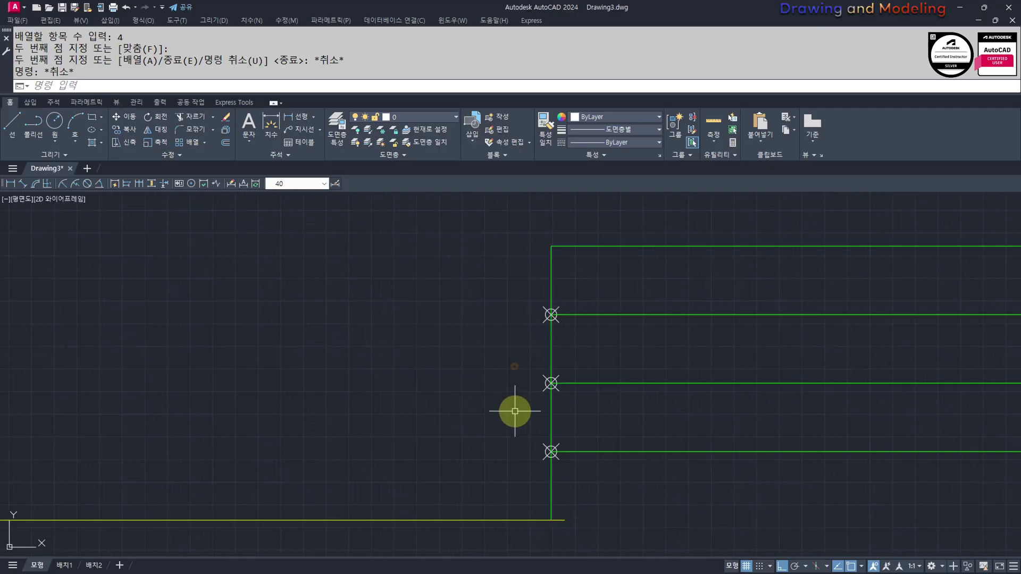
pyautogui.click(623, 468)
pyautogui.write('e')
pyautogui.press('Return')
# - Copy the green vertical porch line toward the wall as an array of 4 items spaced 300 apart
pyautogui.moveTo(633, 378); pyautogui.dragTo(552, 377, button='middle')
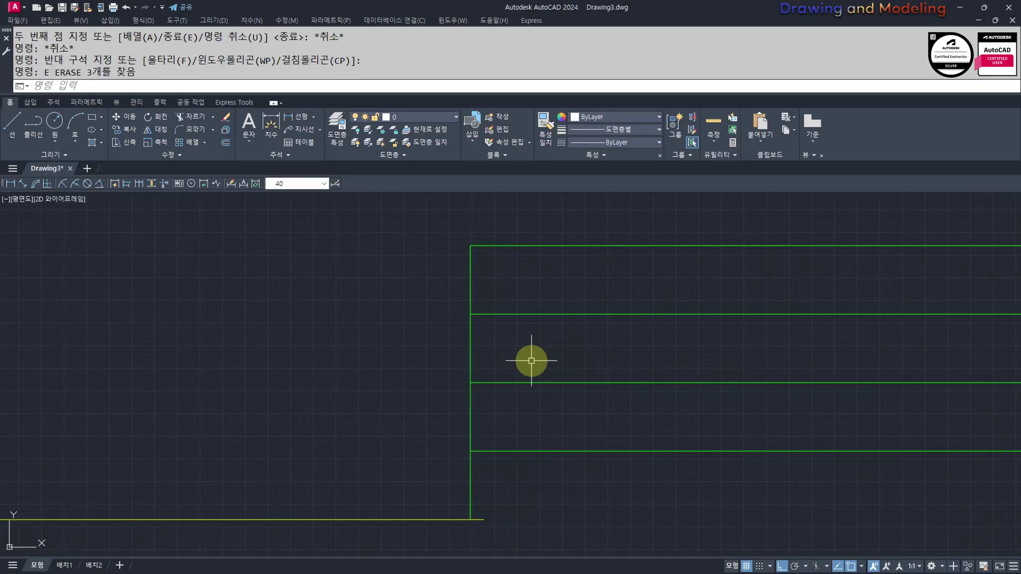
pyautogui.write('cc')
pyautogui.press('Return')
pyautogui.click(508, 338)
pyautogui.click(417, 365)
pyautogui.press('Return')
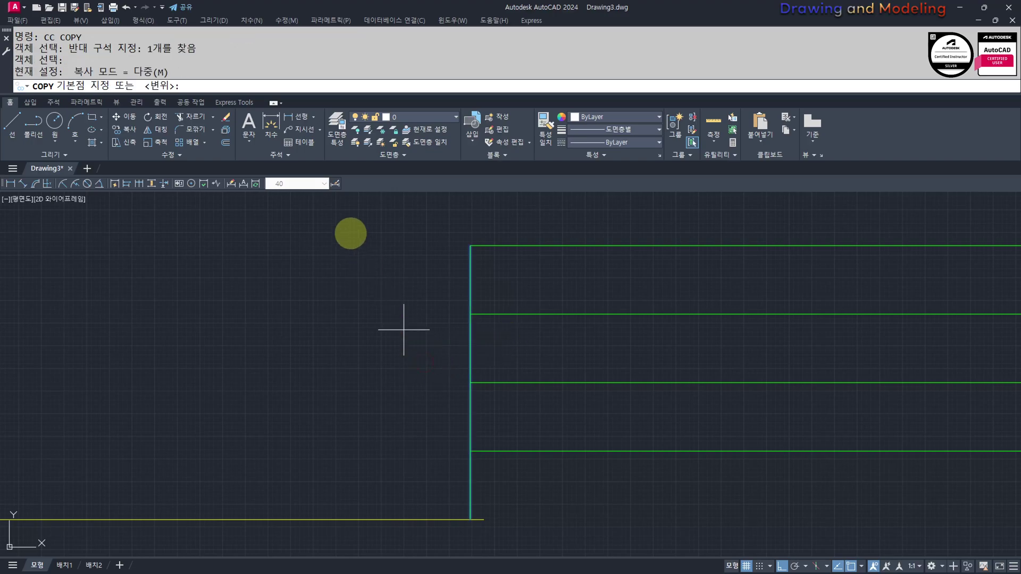
pyautogui.click(142, 326)
pyautogui.press('Return')
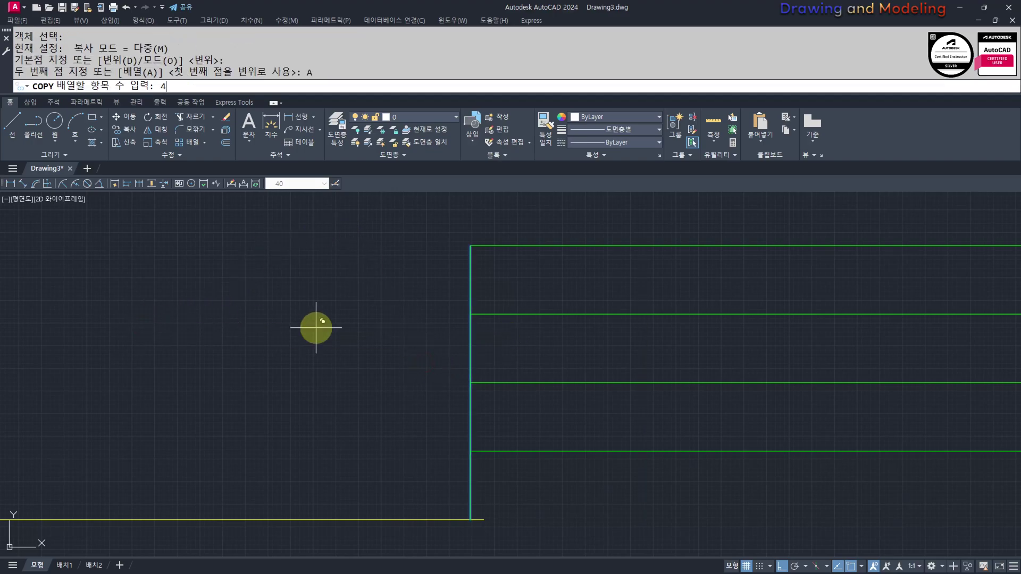
pyautogui.write('4')
pyautogui.press('Return')
pyautogui.write('300')
pyautogui.press('Return')
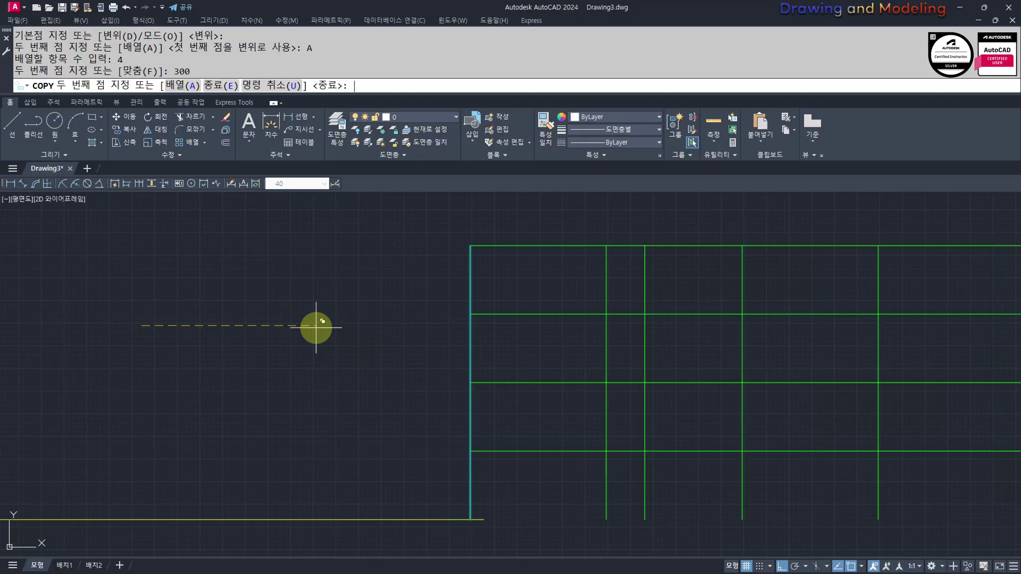
pyautogui.press('Escape')
# - Fillet the lower grid lines in Multiple mode with zero radius to form the corners of the two lowest steps
pyautogui.scroll(-2, 543, 351)
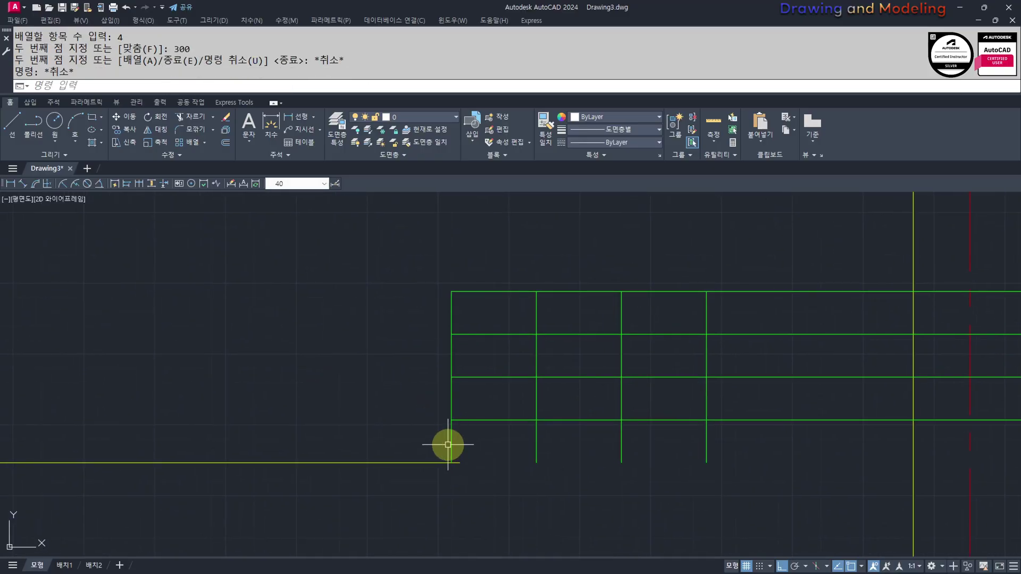
pyautogui.press('Return')
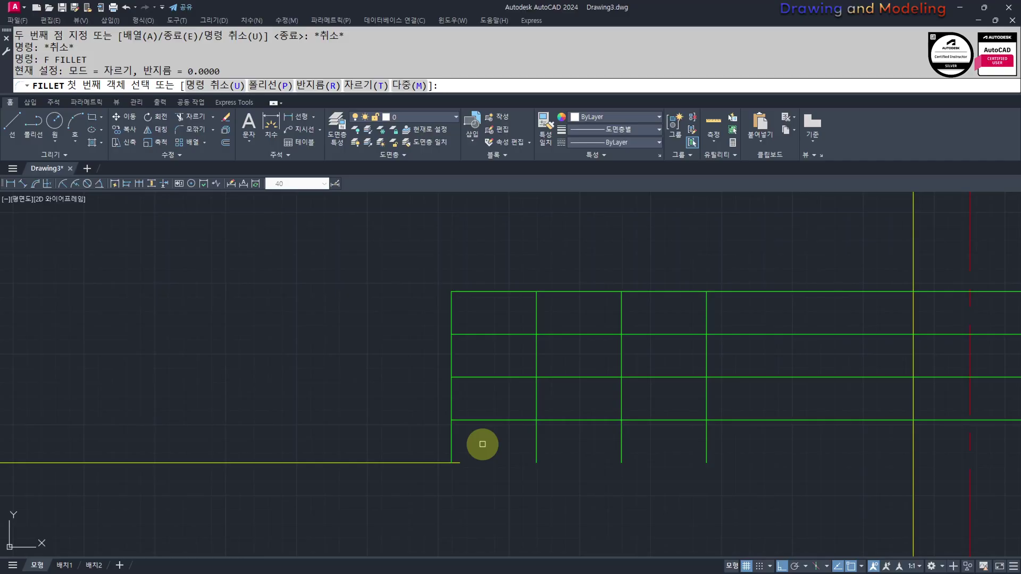
pyautogui.write('M')
pyautogui.press('Return')
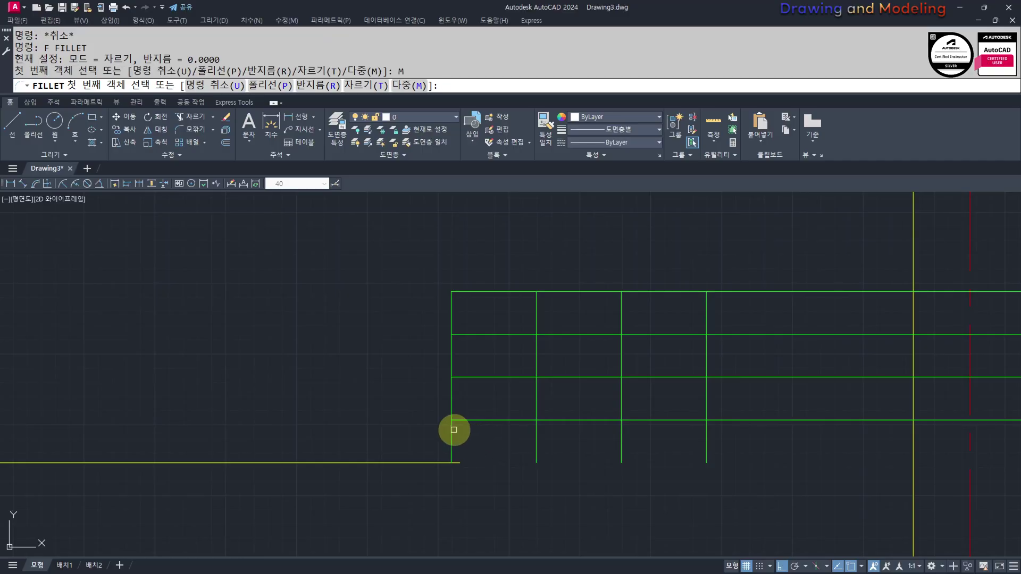
pyautogui.click(452, 429)
pyautogui.click(483, 421)
pyautogui.click(519, 421)
pyautogui.click(536, 407)
pyautogui.click(538, 400)
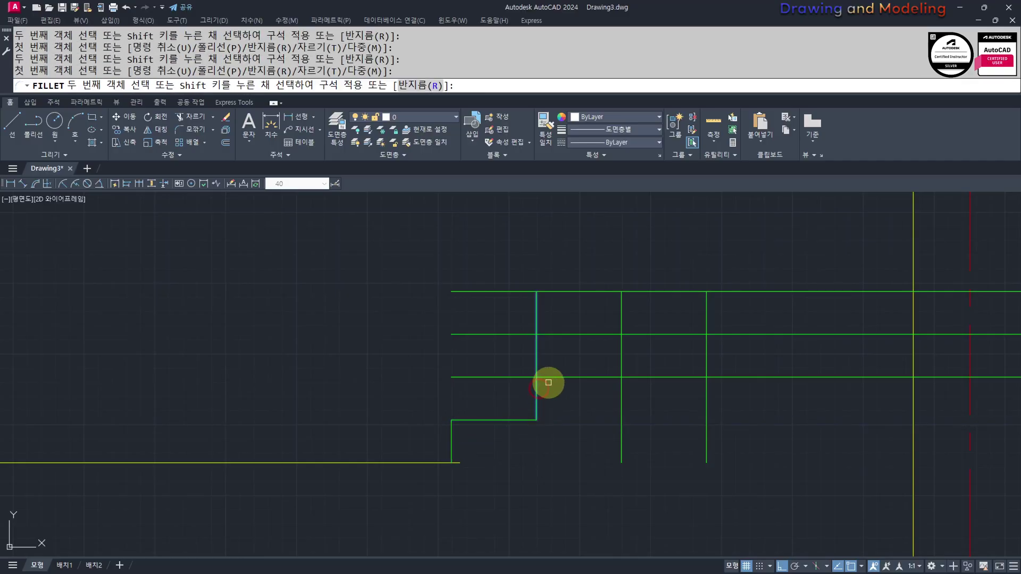
pyautogui.click(598, 376)
pyautogui.click(604, 376)
pyautogui.click(621, 353)
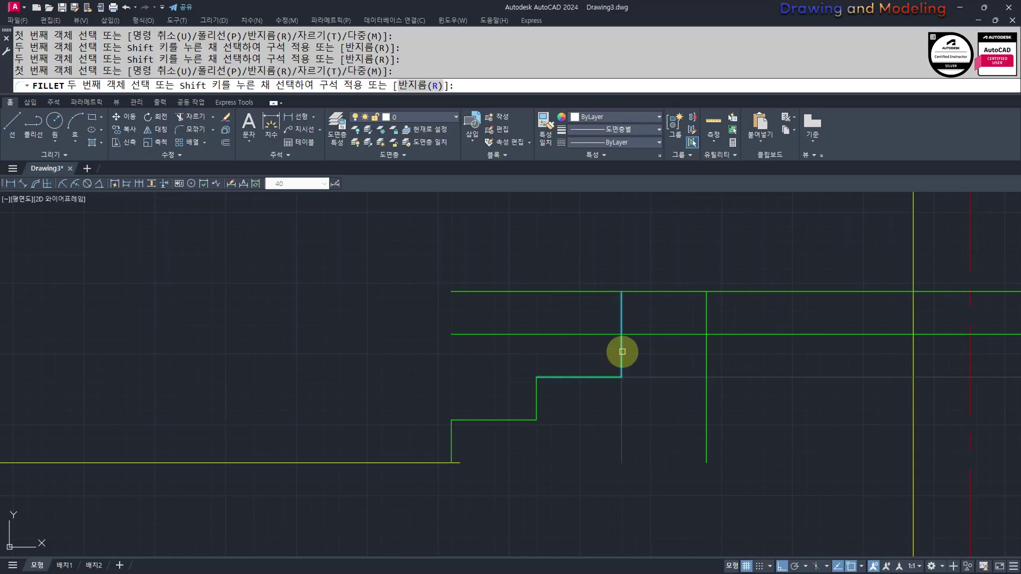
# - Fillet the remaining grid lines to form the third step and the top riser meeting the porch line
pyautogui.click(620, 342)
pyautogui.click(671, 335)
pyautogui.click(707, 322)
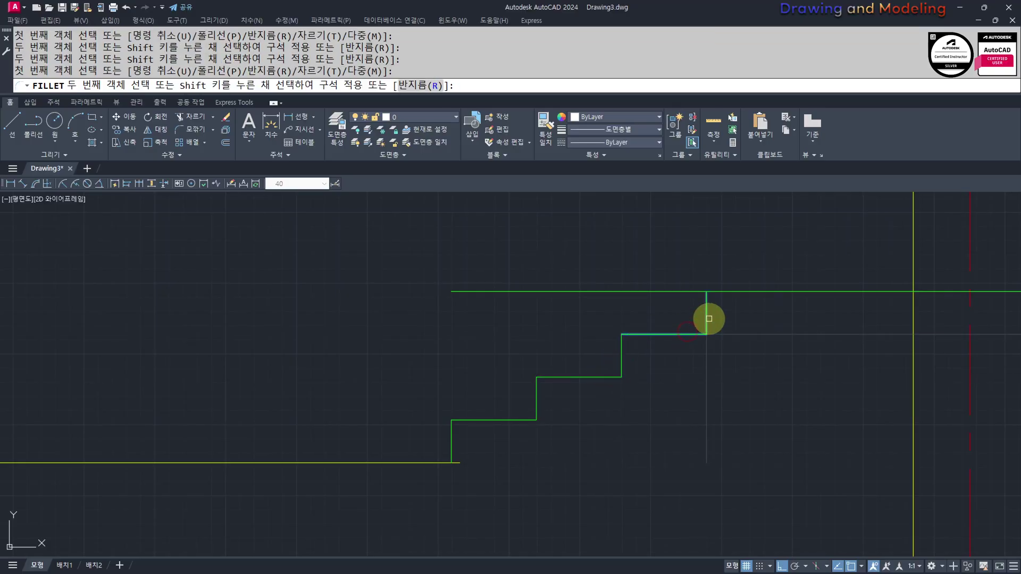
pyautogui.click(708, 314)
pyautogui.click(733, 290)
pyautogui.press('Escape')
pyautogui.press('Escape')
# - Trim the short overhang of the yellow ground line past the lowest riser
pyautogui.moveTo(507, 439); pyautogui.dragTo(563, 424)
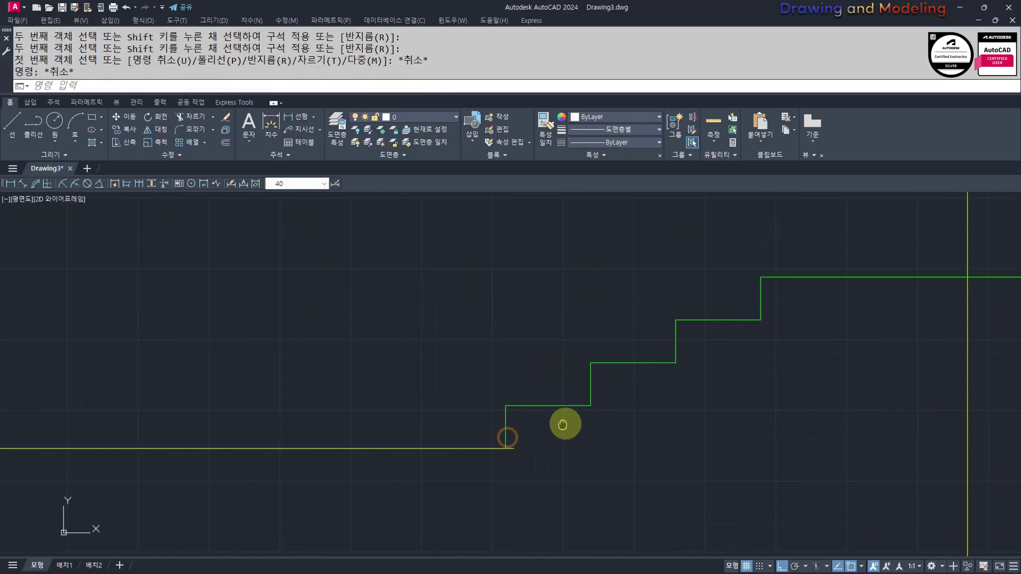
pyautogui.moveTo(563, 424); pyautogui.dragTo(615, 381, button='middle')
pyautogui.scroll(4, 577, 430)
pyautogui.write('tr')
pyautogui.click(561, 342)
pyautogui.click(553, 378)
pyautogui.press('Escape')
pyautogui.scroll(-3, 554, 387)
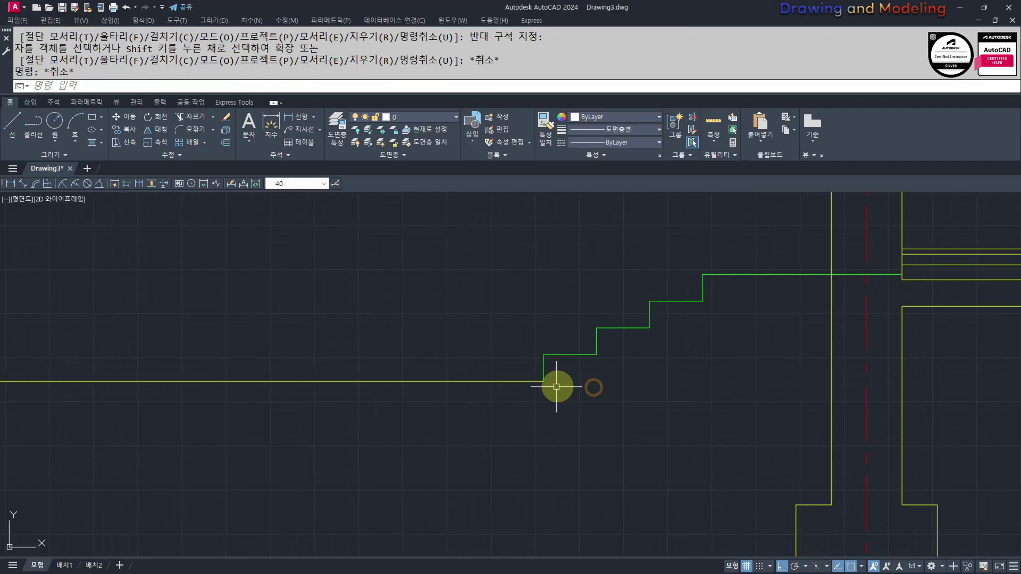
# - Stretch the lower end of the lowest green riser down by about 324, leaving the ground line out of the selection
pyautogui.write('s')
pyautogui.click(558, 390)
pyautogui.click(510, 357)
pyautogui.keyDown('shift'); pyautogui.click(508, 347); pyautogui.keyUp('shift')
pyautogui.keyDown('shift'); pyautogui.click(465, 395); pyautogui.keyUp('shift')
pyautogui.press('space')
pyautogui.click(682, 350)
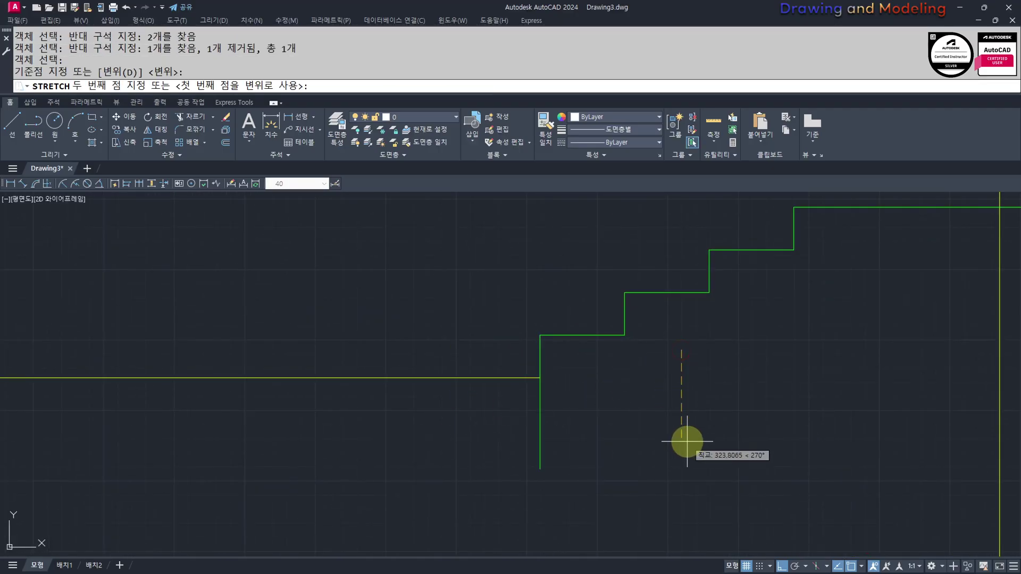
pyautogui.click(688, 441)
pyautogui.press('Escape')
pyautogui.press('Escape')
# - Join all green stair lines and the top porch line into one polyline
pyautogui.scroll(-2, 523, 399)
pyautogui.moveTo(659, 412); pyautogui.dragTo(479, 438, button='middle')
pyautogui.moveTo(461, 376); pyautogui.dragTo(501, 401, button='middle')
pyautogui.click(319, 234)
pyautogui.click(578, 411)
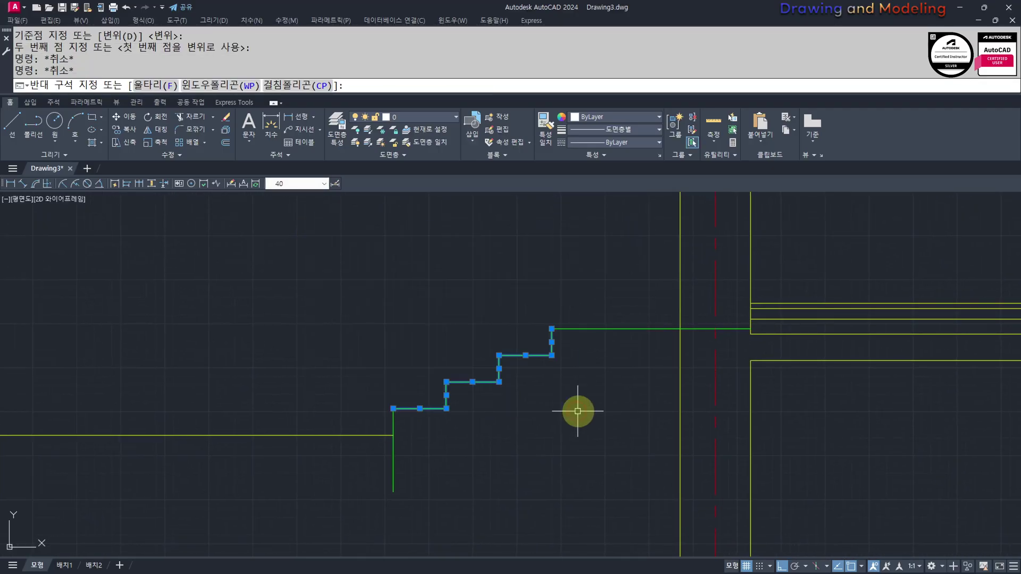
pyautogui.click(612, 395)
pyautogui.click(308, 269)
pyautogui.click(426, 370)
pyautogui.click(370, 417)
pyautogui.moveTo(350, 353); pyautogui.dragTo(402, 342, button='middle')
pyautogui.write('j')
pyautogui.press('space')
pyautogui.click(577, 399)
pyautogui.click(522, 353)
pyautogui.press('Escape')
pyautogui.press('Escape')
pyautogui.press('Escape')
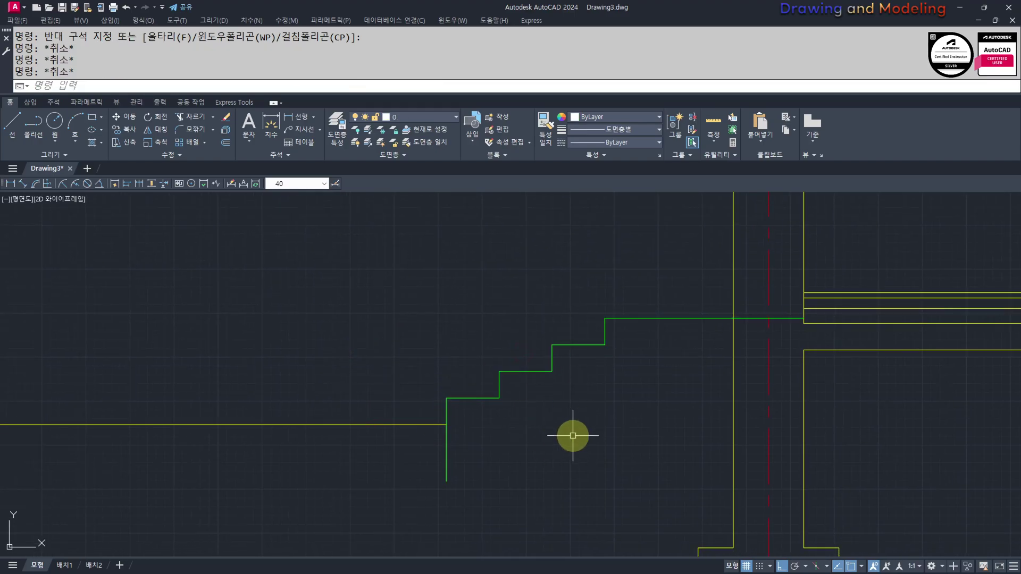
# - Offset the green stair polyline by 30 to its underside
pyautogui.write('o')
pyautogui.press('space')
pyautogui.write('30')
pyautogui.press('space')
pyautogui.click(671, 319)
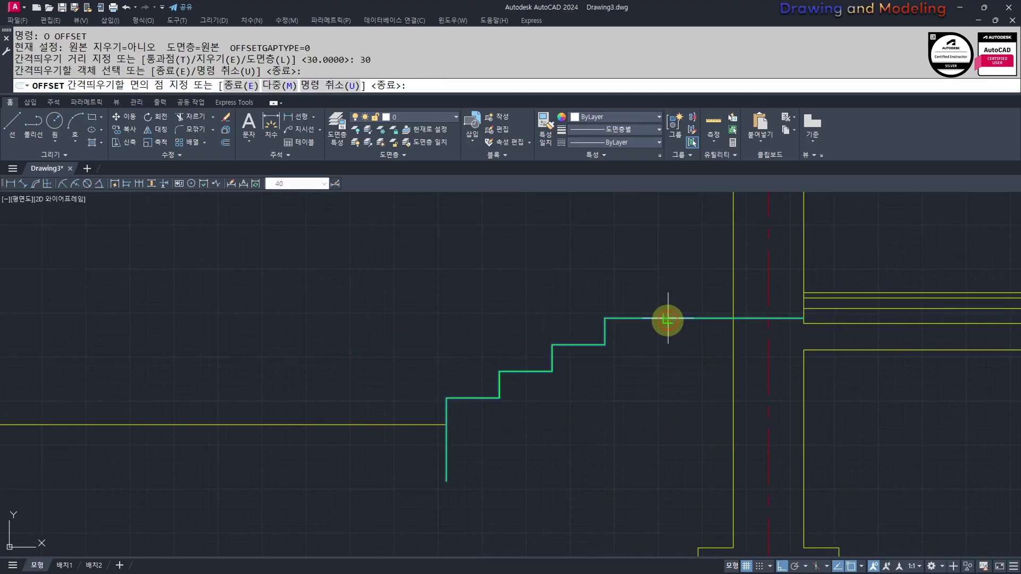
pyautogui.click(665, 351)
pyautogui.press('Escape')
# - Match the properties of the inner stair polyline to those of the yellow outer wall line
pyautogui.scroll(4, 713, 356)
pyautogui.write('ma')
pyautogui.press('space')
pyautogui.click(734, 304)
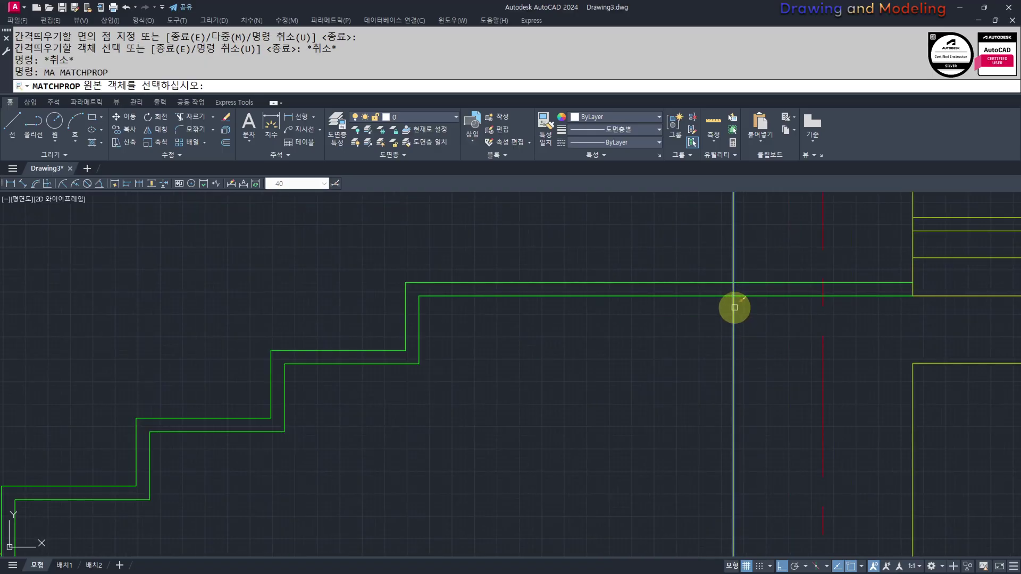
pyautogui.click(727, 309)
pyautogui.click(698, 288)
pyautogui.scroll(-4, 660, 319)
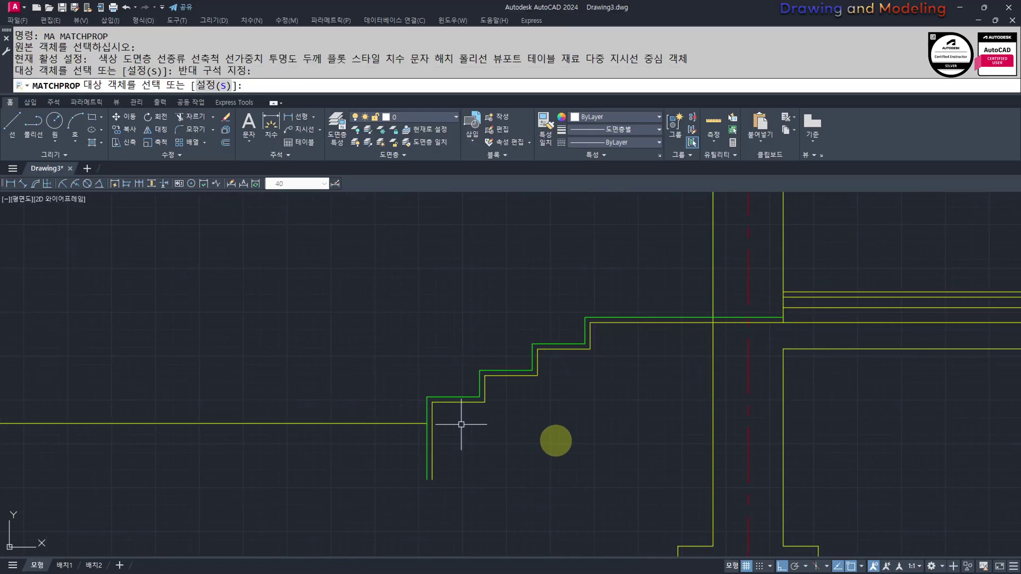
pyautogui.press('Escape')
pyautogui.press('Escape')
# - Explode the green and yellow stair polylines into separate lines
pyautogui.moveTo(582, 418); pyautogui.dragTo(574, 435, button='middle')
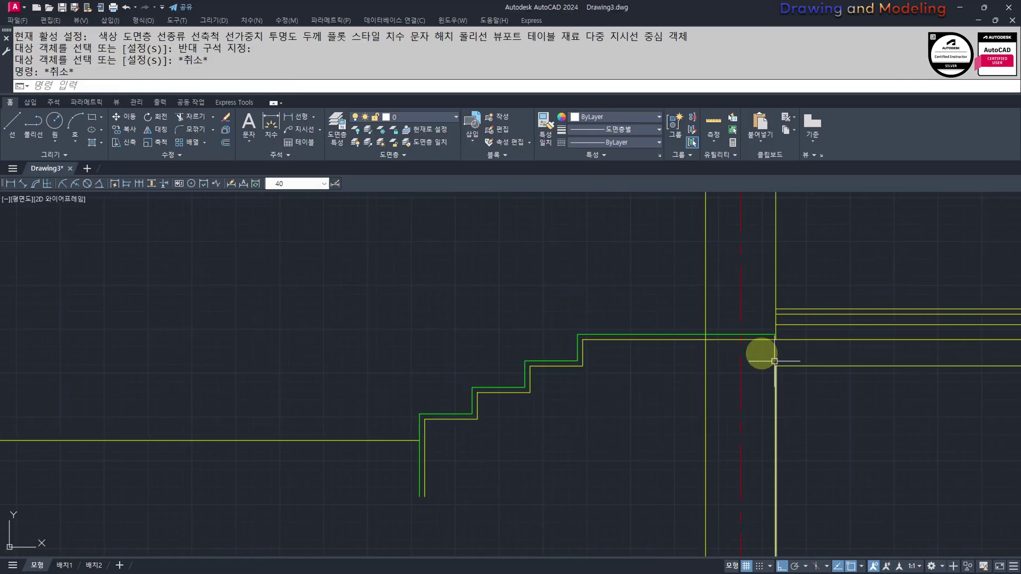
pyautogui.moveTo(459, 438); pyautogui.dragTo(504, 433, button='middle')
pyautogui.click(661, 381)
pyautogui.click(583, 305)
pyautogui.write('x')
pyautogui.press('space')
pyautogui.press('Escape')
pyautogui.press('Escape')
# - Trim the green and yellow porch lines inside the wall so they end at its outer face
pyautogui.moveTo(545, 394); pyautogui.dragTo(483, 438, button='middle')
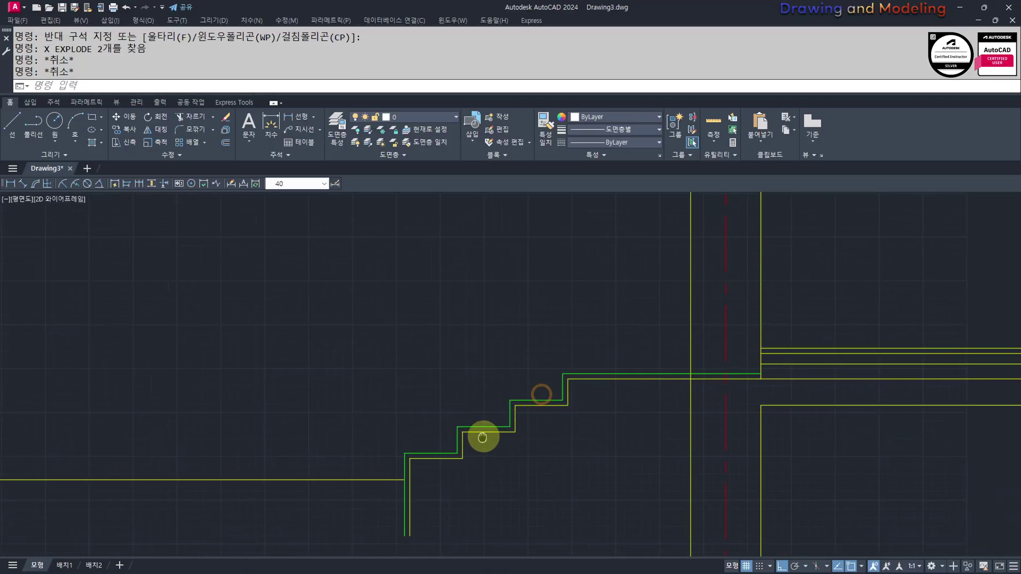
pyautogui.scroll(4, 735, 396)
pyautogui.write('tr')
pyautogui.click(603, 253)
pyautogui.click(509, 342)
pyautogui.press('space')
pyautogui.click(620, 240)
pyautogui.click(604, 369)
pyautogui.press('Escape')
pyautogui.press('Escape')
# - Draw a diagonal line connecting the inner corners at the bottoms of the two uppermost yellow risers
pyautogui.scroll(-2, 456, 367)
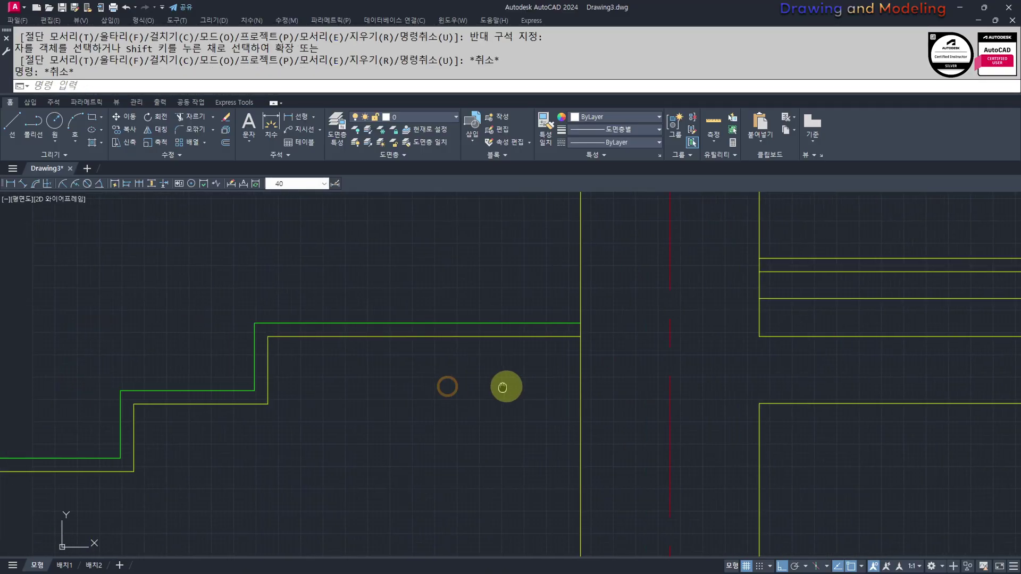
pyautogui.moveTo(534, 399); pyautogui.dragTo(622, 361, button='middle')
pyautogui.moveTo(606, 397); pyautogui.dragTo(581, 400, button='middle')
pyautogui.write('l')
pyautogui.press('space')
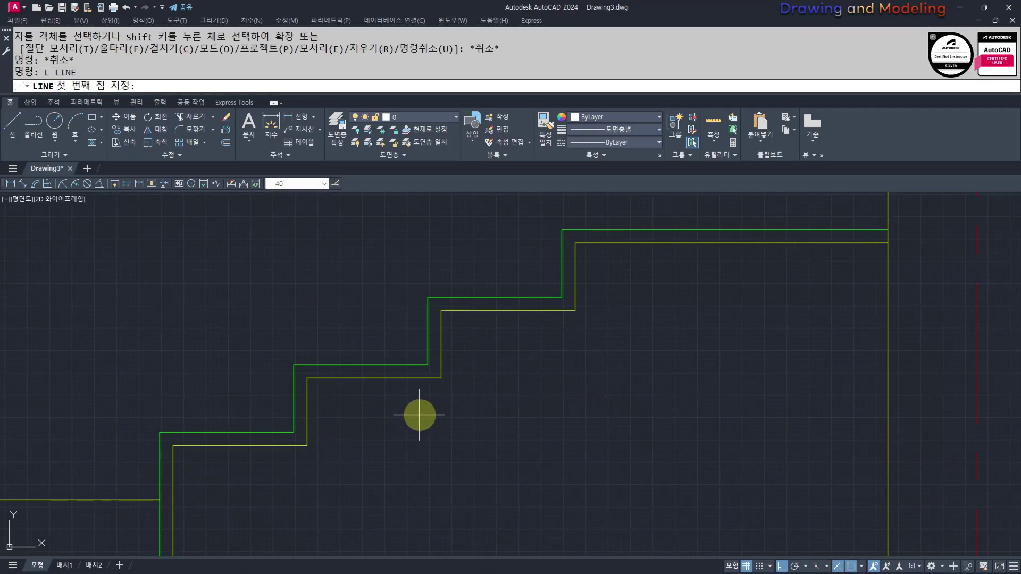
pyautogui.click(441, 378)
pyautogui.click(575, 310)
pyautogui.press('Escape')
# - Match the properties of the diagonal line to those of the yellow stair tread above it
pyautogui.write('ma')
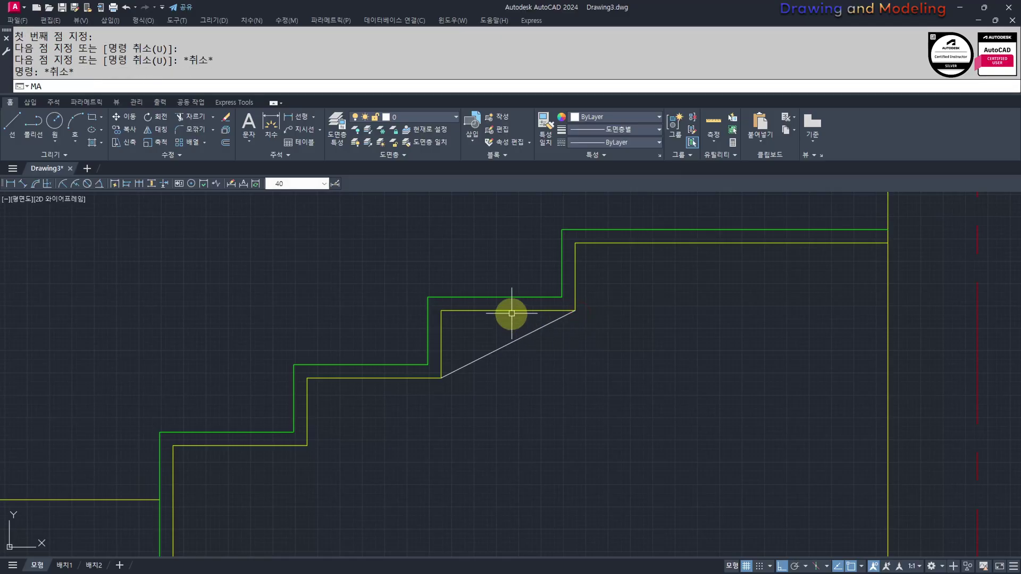
pyautogui.press('space')
pyautogui.click(512, 311)
pyautogui.click(510, 343)
pyautogui.press('Escape')
pyautogui.press('Escape')
# - Offset the diagonal line and the yellow landing line by 150 downward
pyautogui.write('o')
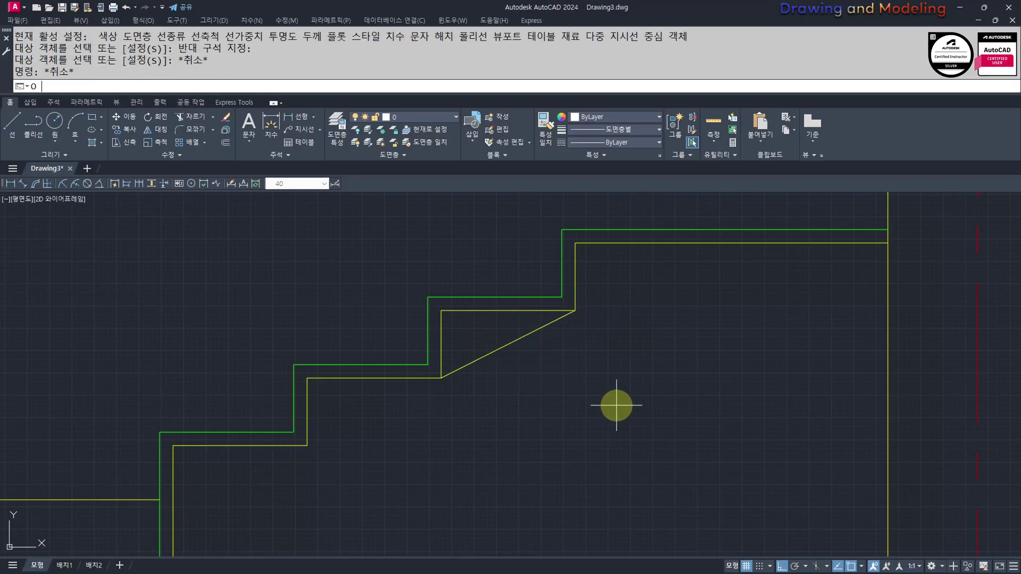
pyautogui.press('space')
pyautogui.write('150')
pyautogui.press('space')
pyautogui.click(494, 348)
pyautogui.click(525, 362)
pyautogui.click(725, 244)
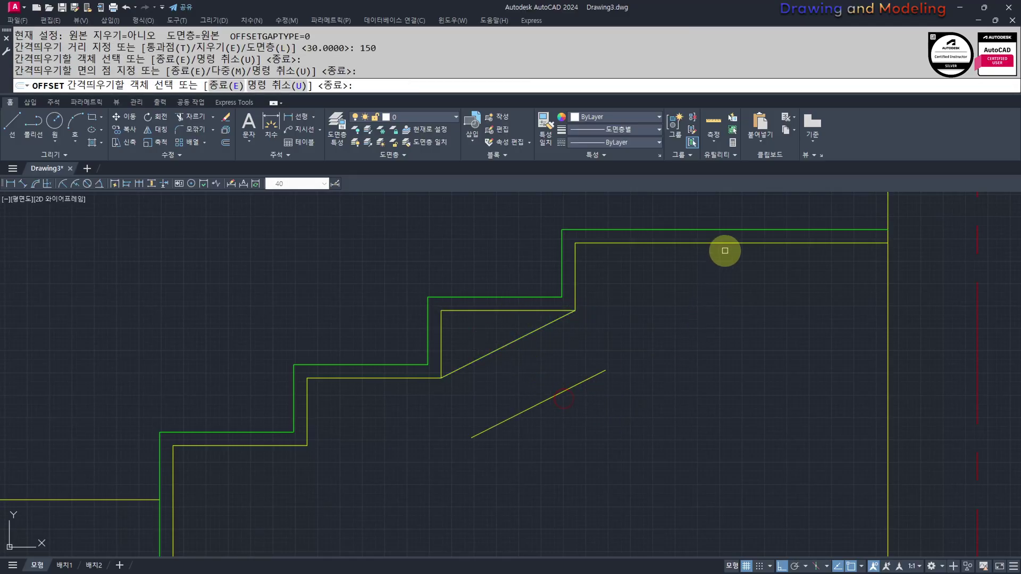
pyautogui.click(727, 311)
# - Offset the yellow lowest riser line by 150 toward the building
pyautogui.moveTo(513, 423); pyautogui.dragTo(656, 334, button='middle')
pyautogui.click(320, 435)
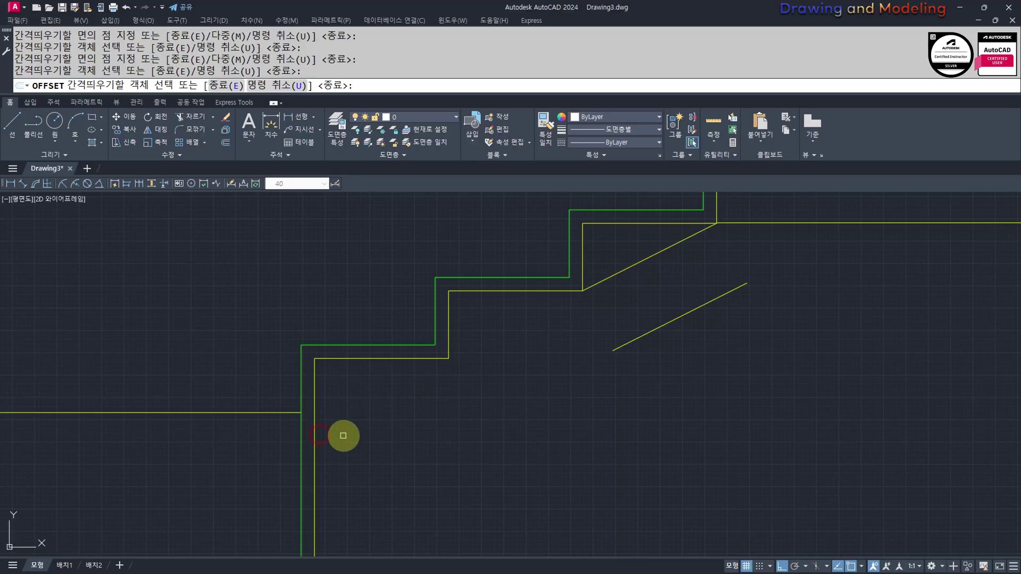
pyautogui.click(314, 430)
pyautogui.click(499, 429)
pyautogui.press('Escape')
pyautogui.press('Escape')
# - Fillet the sloped underside line with the inner riser line and the landing's underside at radius 0 to form sharp corners
pyautogui.moveTo(454, 404); pyautogui.dragTo(561, 376, button='middle')
pyautogui.scroll(-3, 601, 402)
pyautogui.write('f')
pyautogui.press('space')
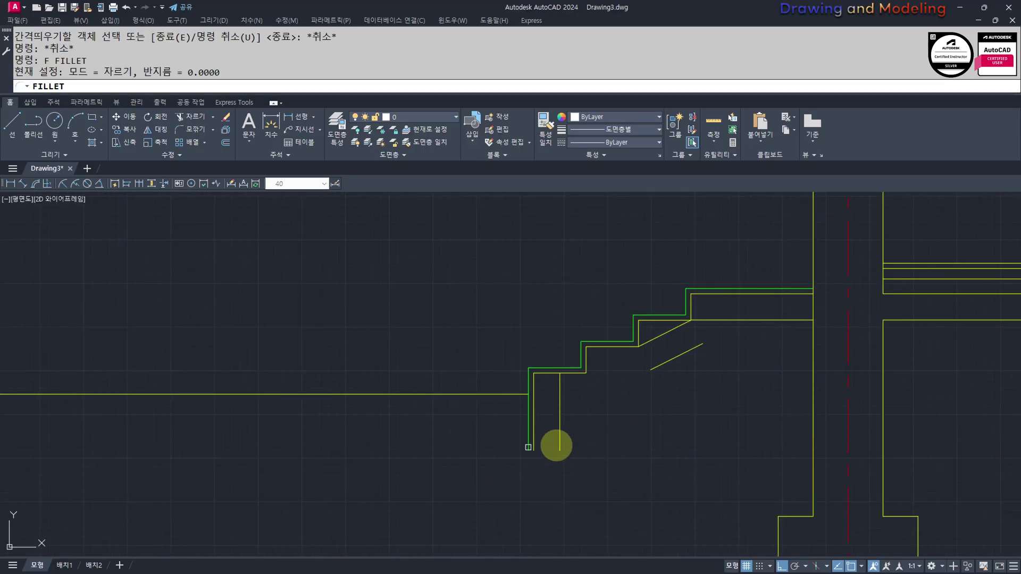
pyautogui.click(559, 430)
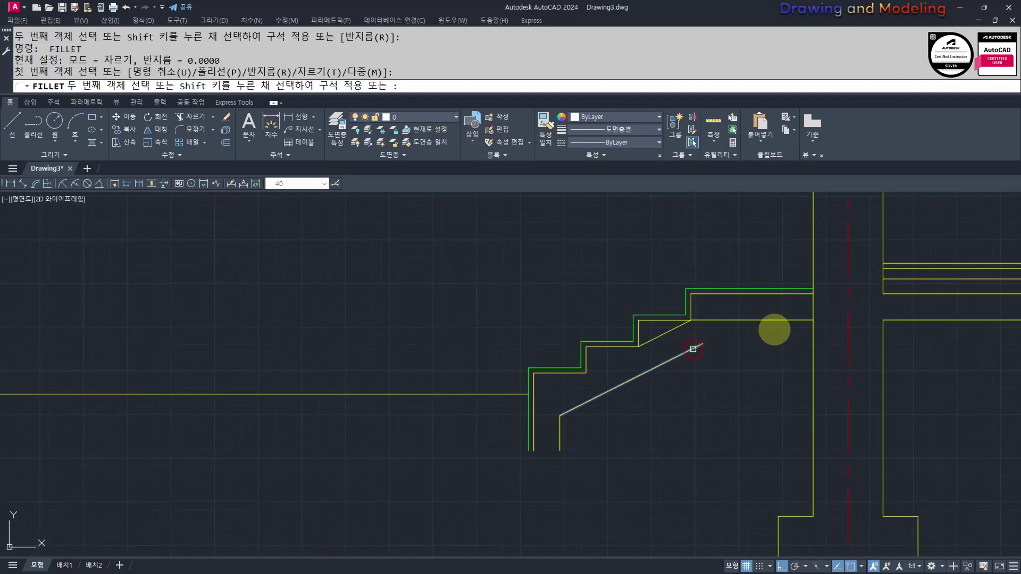
pyautogui.click(758, 321)
pyautogui.press('Escape')
pyautogui.press('Escape')
# - Erase the original diagonal guide line under the yellow stair profile
pyautogui.click(665, 333)
pyautogui.write('e')
pyautogui.press('space')
pyautogui.press('Escape')
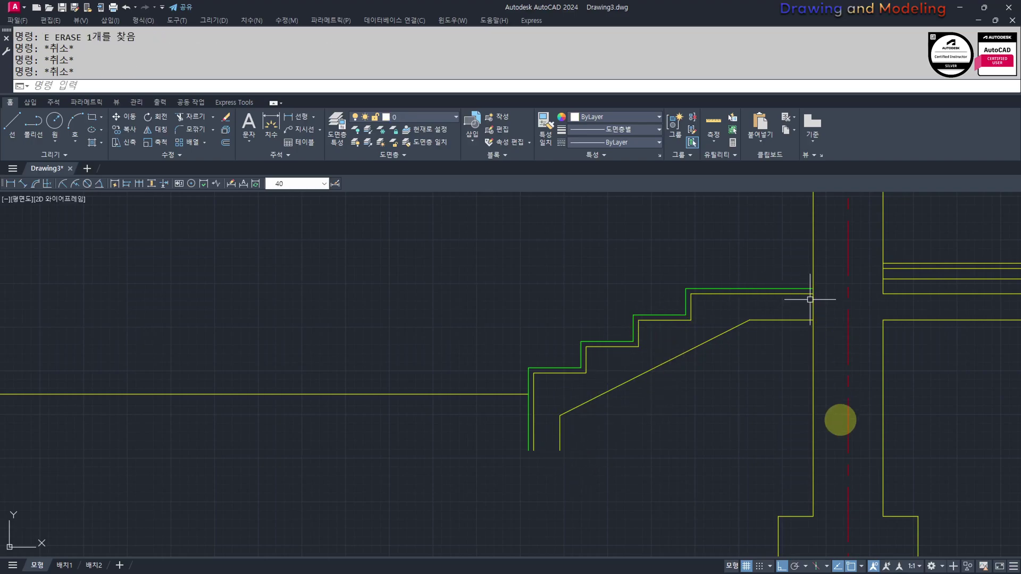
# - Trim the outer wall line between the yellow landing line and the landing's underside
pyautogui.moveTo(835, 441); pyautogui.dragTo(764, 430, button='middle')
pyautogui.write('tr')
pyautogui.press('space')
pyautogui.press('space')
pyautogui.click(743, 293)
pyautogui.click(728, 305)
pyautogui.press('Escape')
pyautogui.press('Escape')
pyautogui.press('Escape')
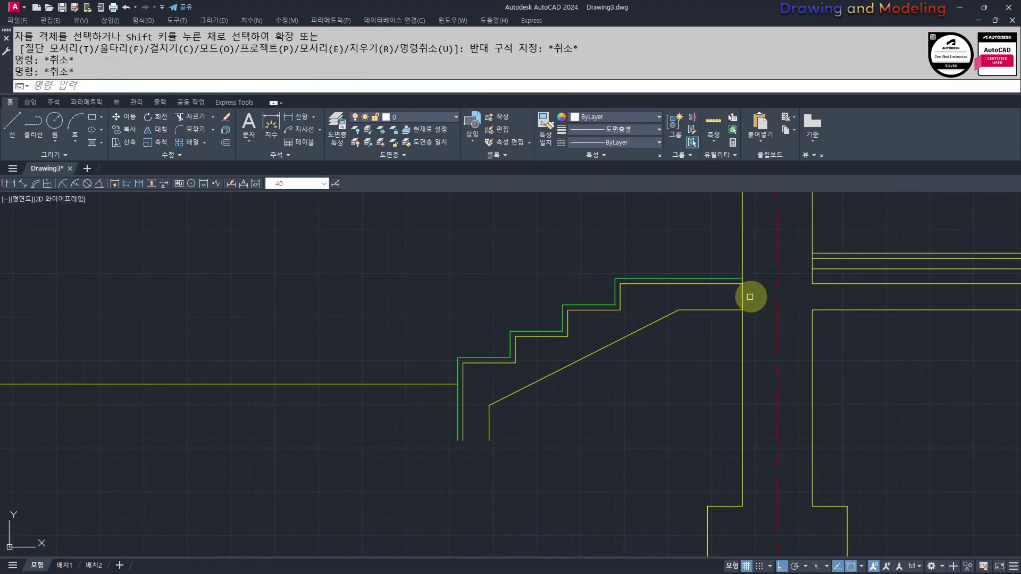
# - Offset the ground line by 300 downward
pyautogui.scroll(-6, 611, 399)
pyautogui.scroll(6, 575, 371)
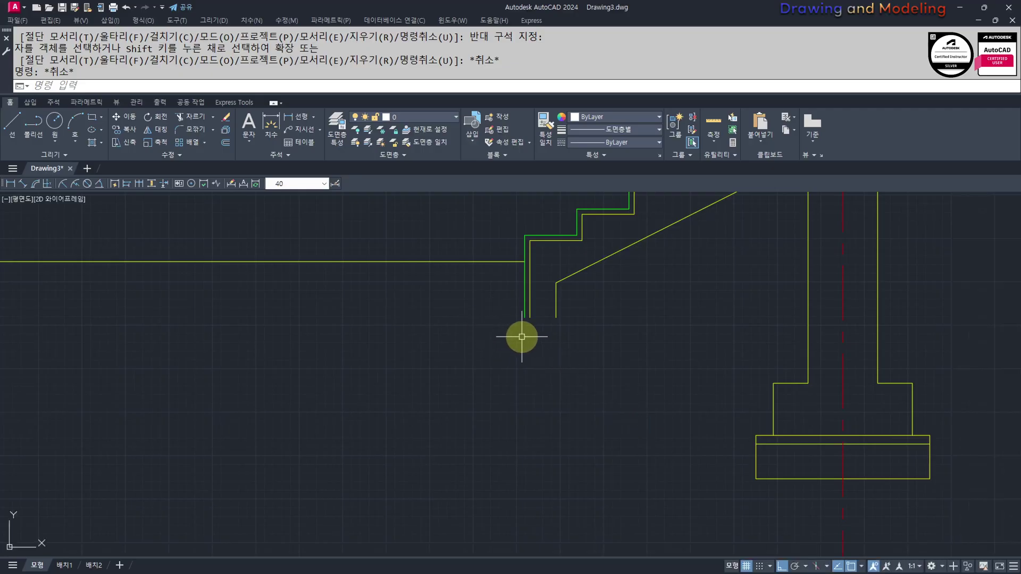
pyautogui.write('o')
pyautogui.press('space')
pyautogui.write('300')
pyautogui.press('space')
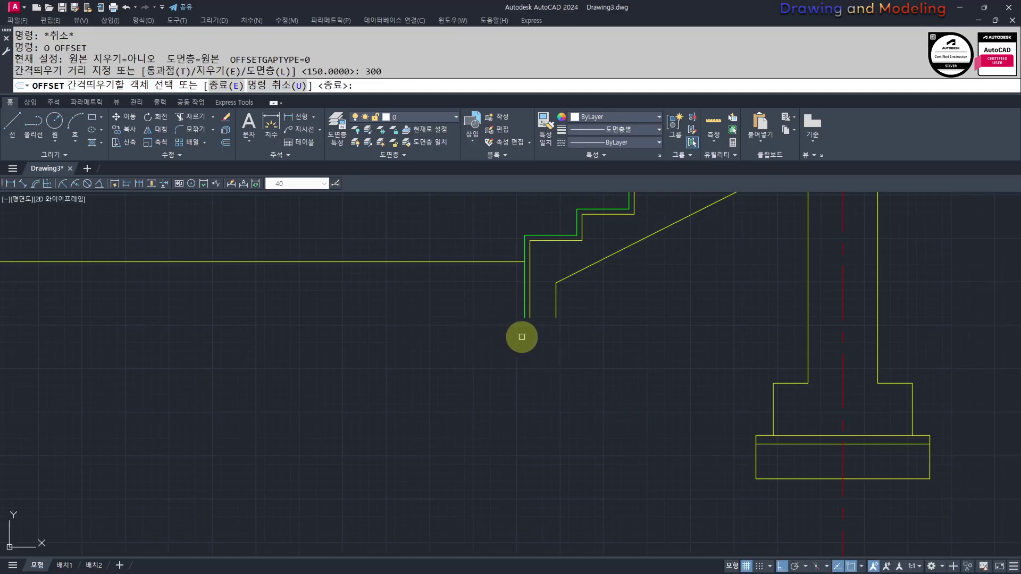
pyautogui.click(491, 261)
pyautogui.click(472, 346)
pyautogui.press('Escape')
pyautogui.press('Escape')
# - Stretch the building-side end of the lower offset ground line past all the vertical stair base lines
pyautogui.scroll(6, 507, 304)
pyautogui.write('s')
pyautogui.press('space')
pyautogui.click(593, 356)
pyautogui.click(549, 319)
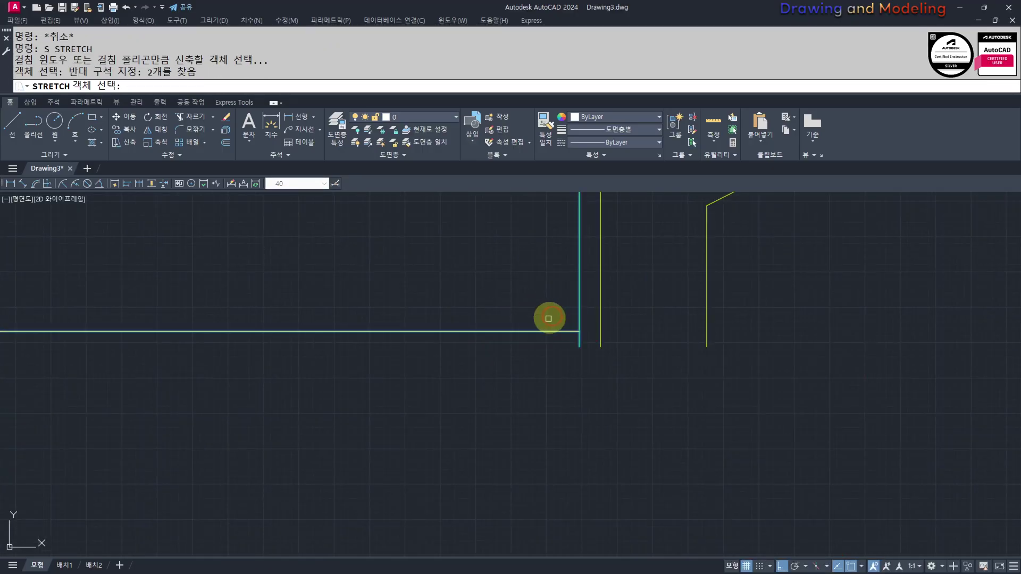
pyautogui.press('space')
pyautogui.click(465, 385)
pyautogui.click(756, 393)
pyautogui.press('Escape')
pyautogui.press('Escape')
# - Trim the ends of the green and yellow vertical stair base lines below the stretched horizontal line
pyautogui.scroll(2, 659, 355)
pyautogui.write('tr')
pyautogui.click(789, 364)
pyautogui.click(483, 329)
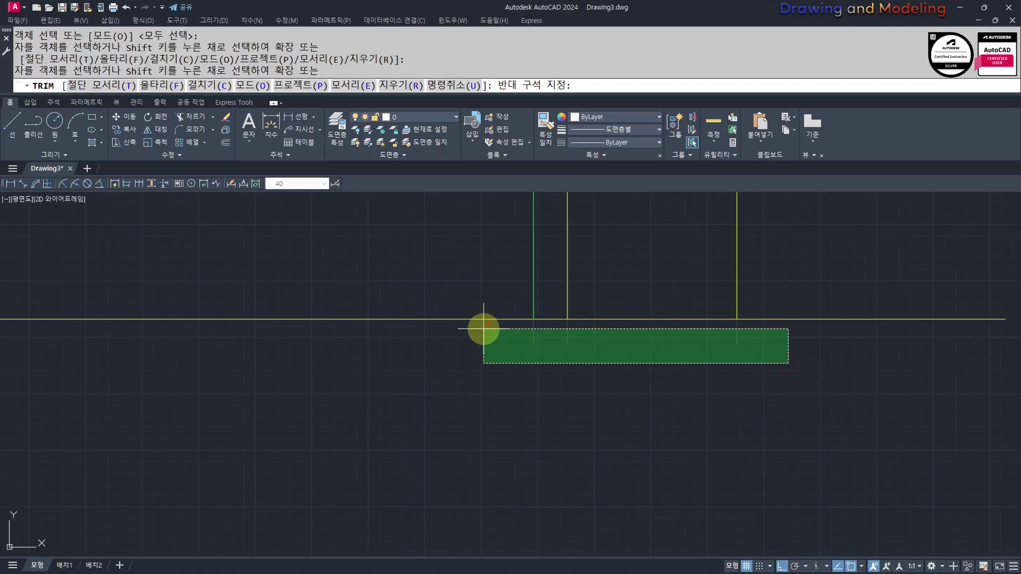
pyautogui.press('Escape')
pyautogui.press('Escape')
# - Offset the stretched horizontal line at the stair base by 250 downward
pyautogui.scroll(-3, 594, 361)
pyautogui.scroll(3, 649, 404)
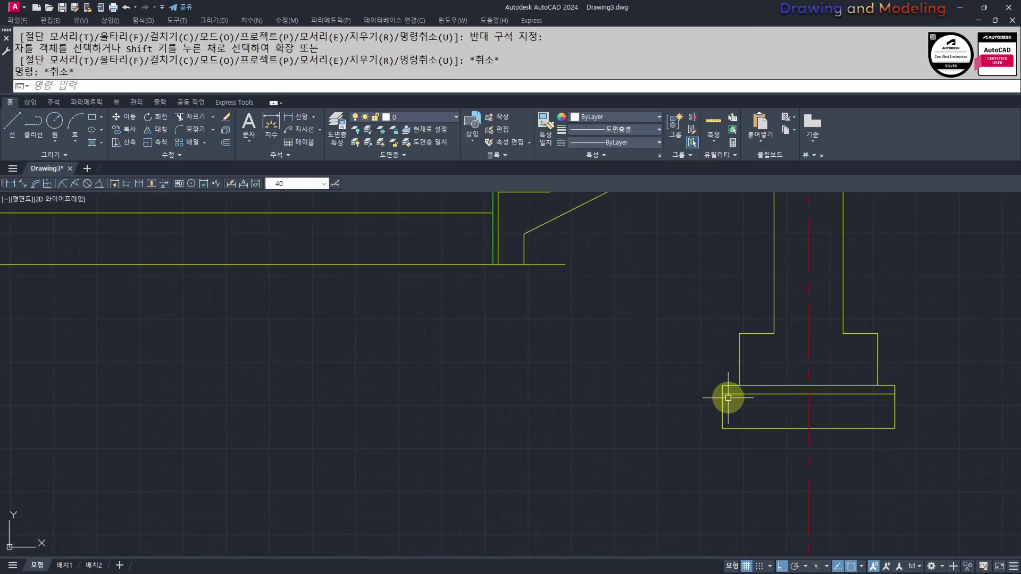
pyautogui.moveTo(419, 329); pyautogui.dragTo(488, 339, button='middle')
pyautogui.write('o')
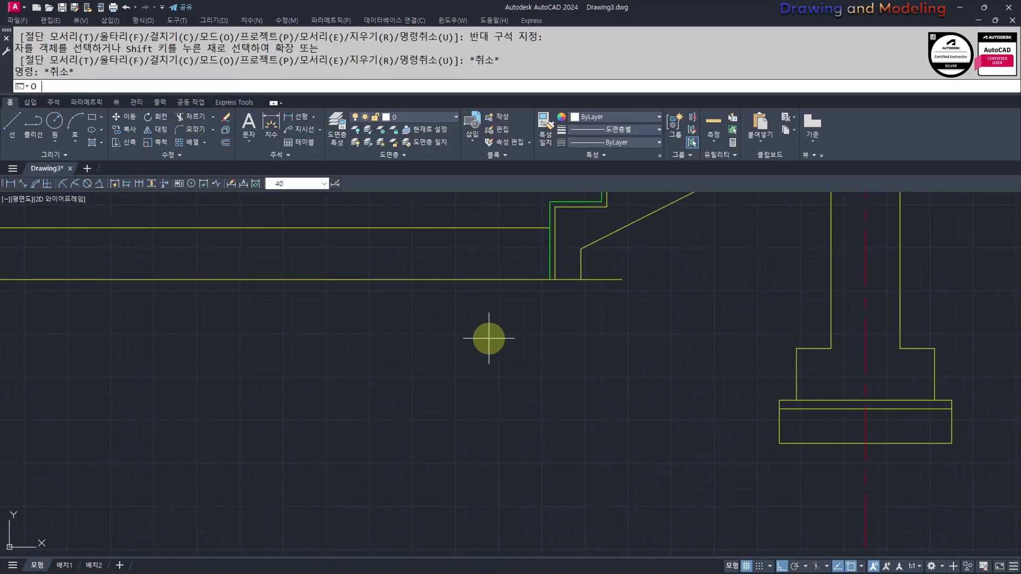
pyautogui.press('space')
pyautogui.write('250')
pyautogui.press('space')
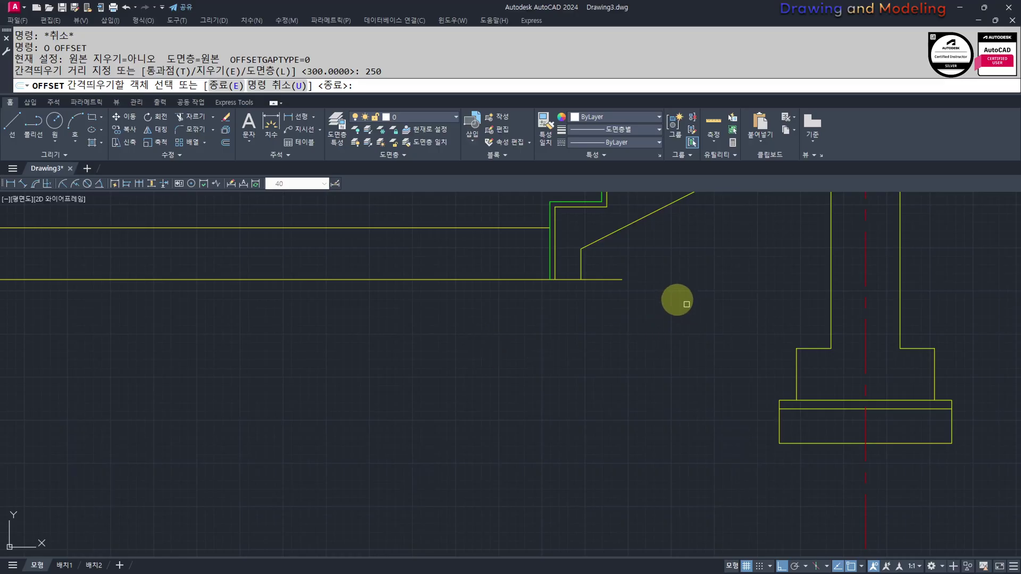
pyautogui.click(608, 279)
pyautogui.click(591, 343)
pyautogui.press('Escape')
# - Offset both yellow vertical faces of the stair base by 100 outward for the footing sides
pyautogui.press('space')
pyautogui.write('100')
pyautogui.press('space')
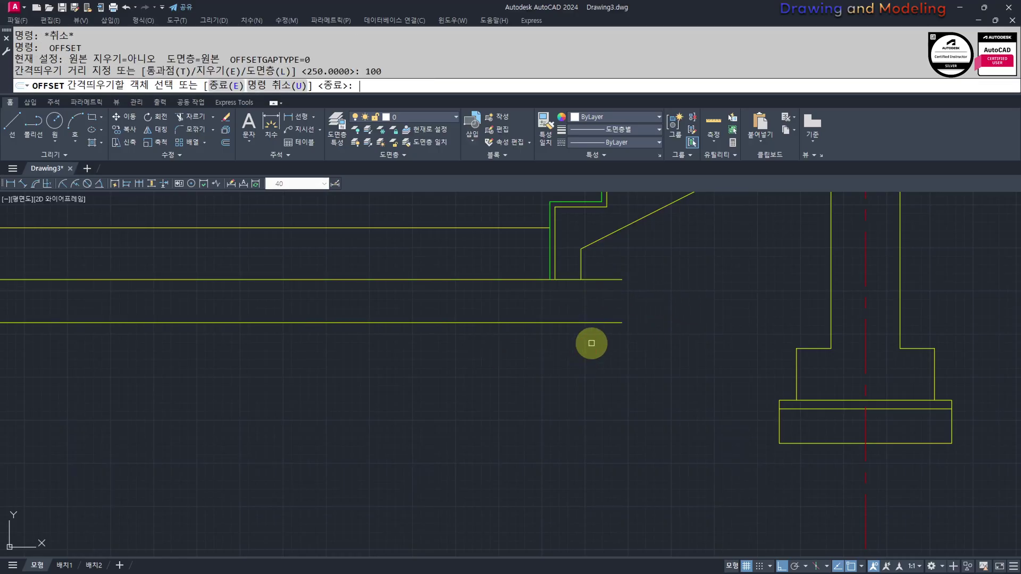
pyautogui.scroll(2, 612, 298)
pyautogui.click(589, 274)
pyautogui.click(620, 287)
pyautogui.click(547, 278)
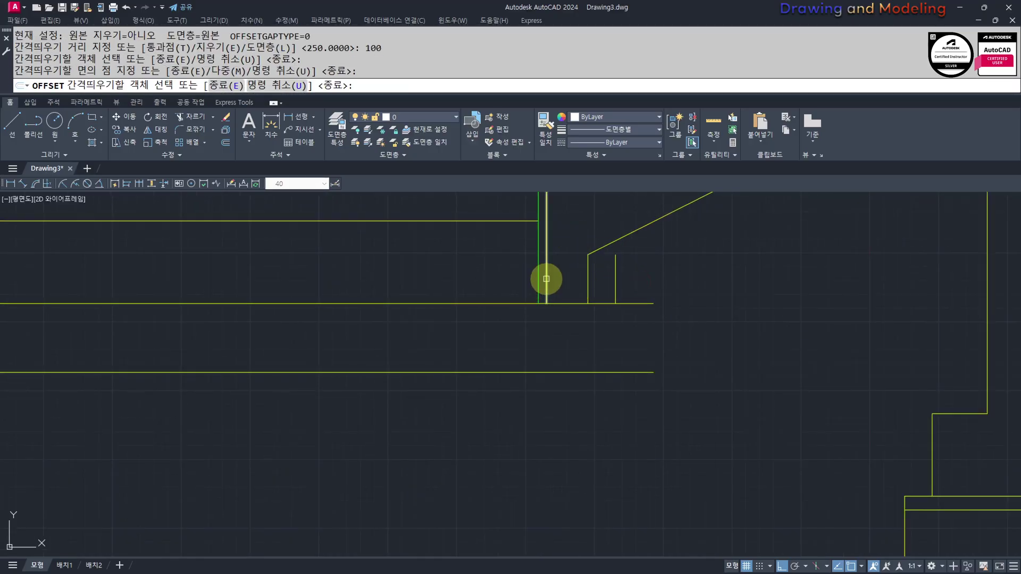
pyautogui.click(468, 276)
pyautogui.press('Escape')
# - Fillet both bottom corners and the top corner on the ground side of the stair footing at radius 0
pyautogui.write('f')
pyautogui.press('space')
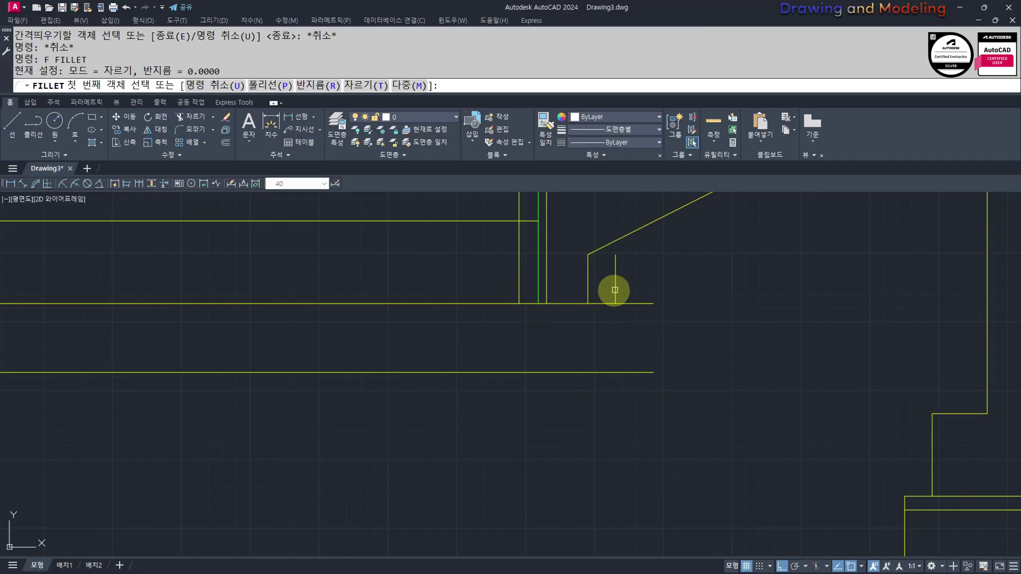
pyautogui.click(616, 289)
pyautogui.click(563, 368)
pyautogui.press('space')
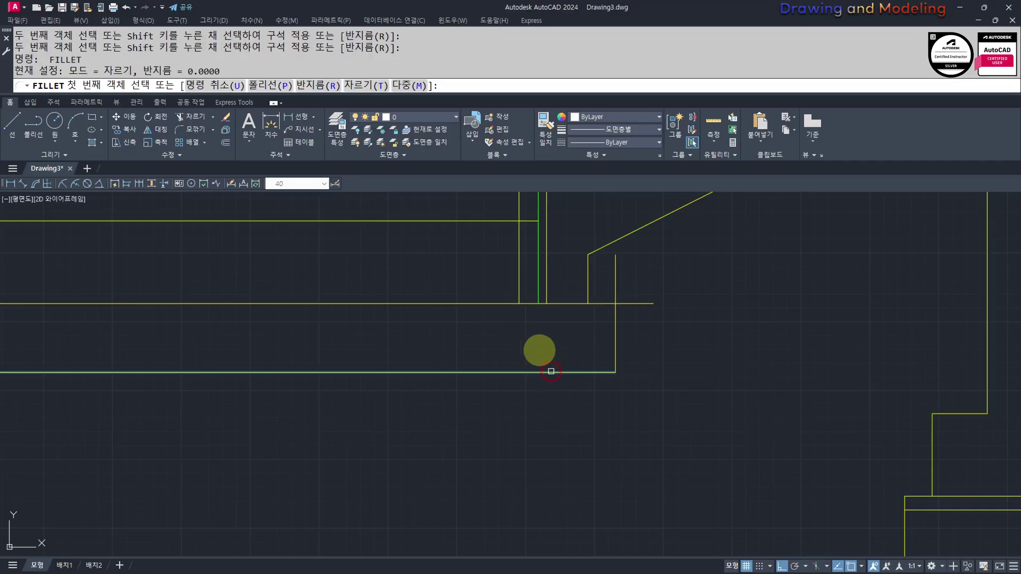
pyautogui.click(538, 371)
pyautogui.click(519, 270)
pyautogui.press('Escape')
pyautogui.press('Escape')
pyautogui.press('space')
pyautogui.click(518, 312)
pyautogui.click(526, 303)
pyautogui.press('space')
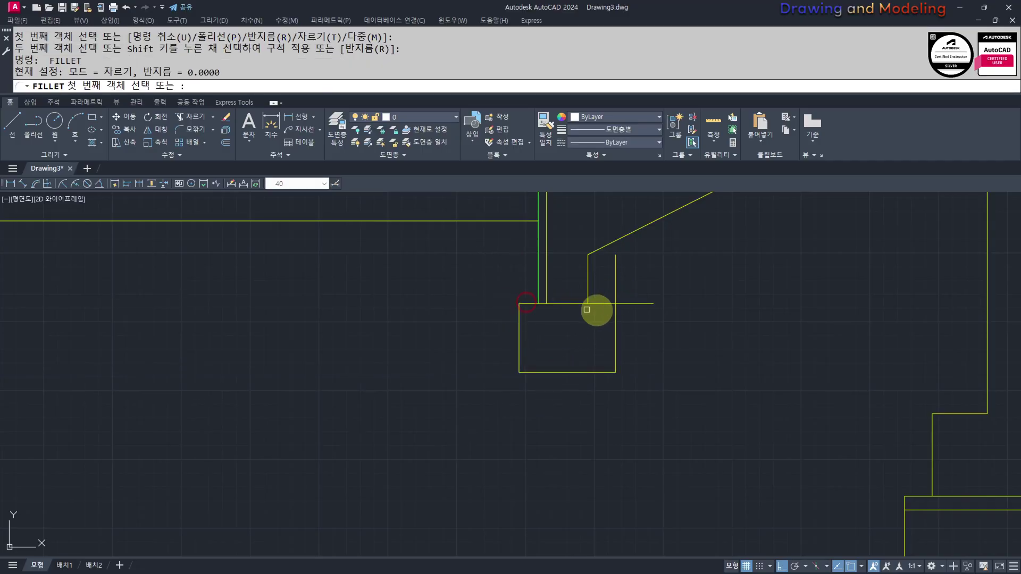
pyautogui.click(602, 304)
pyautogui.click(613, 319)
pyautogui.press('Escape')
pyautogui.press('Escape')
pyautogui.press('space')
pyautogui.click(614, 319)
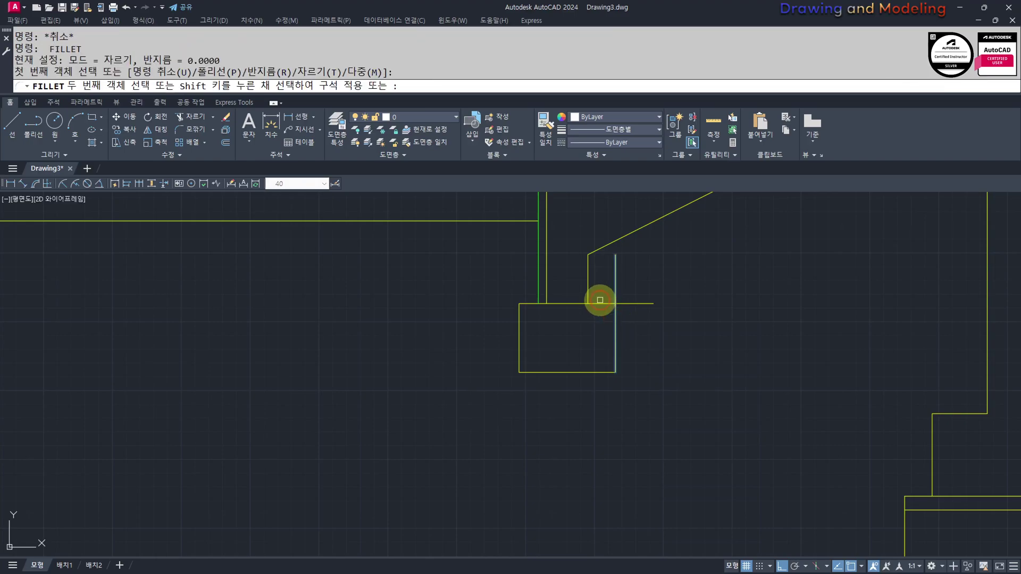
pyautogui.click(601, 302)
pyautogui.press('Escape')
pyautogui.press('Escape')
# - Fillet the footing's top edge with its building-side edge at radius 0 to close the stair footing rectangle
pyautogui.press('space')
pyautogui.click(603, 304)
pyautogui.click(614, 319)
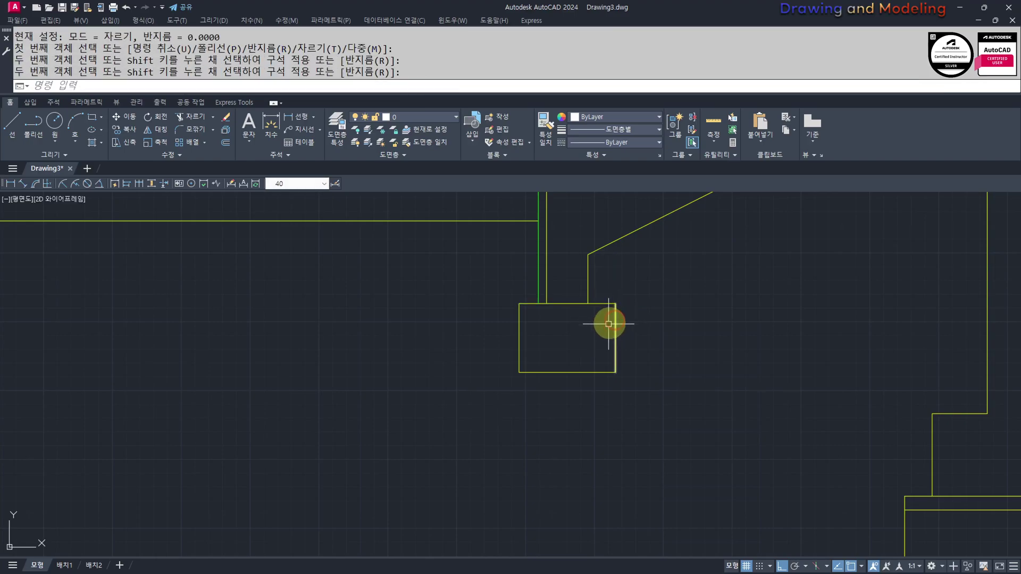
pyautogui.press('Escape')
pyautogui.press('Escape')
pyautogui.press('Escape')
# - Offset the top edge of the stair footing by 50 downward
pyautogui.write('O')
pyautogui.press('space')
pyautogui.write('50')
pyautogui.press('space')
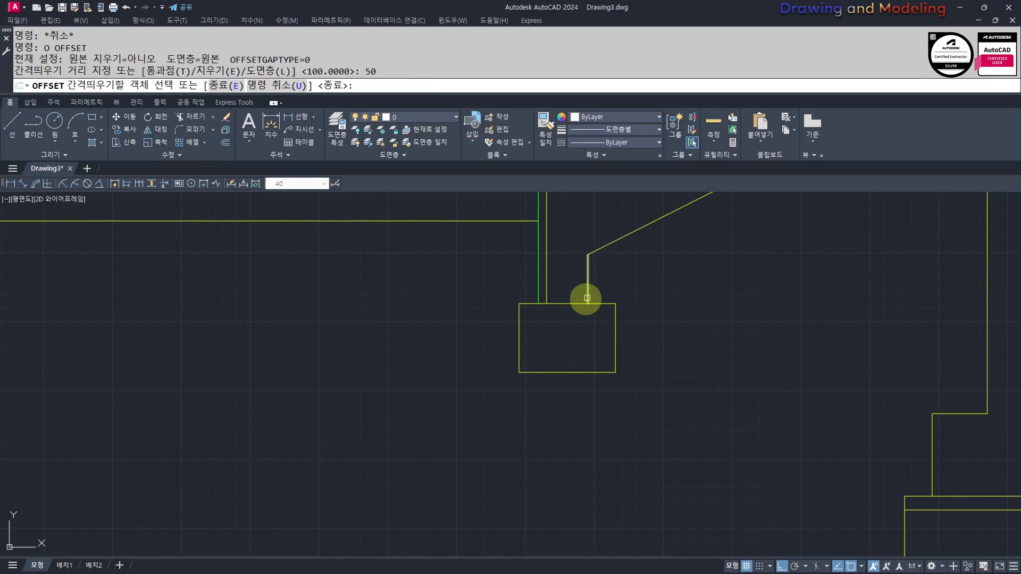
pyautogui.click(579, 304)
pyautogui.click(568, 346)
pyautogui.press('Escape')
pyautogui.press('Escape')
# - Examine the entrance steps with their footing and the ground line that meets the lowest riser
pyautogui.scroll(-4, 614, 362)
pyautogui.moveTo(610, 335); pyautogui.dragTo(686, 407, button='middle')
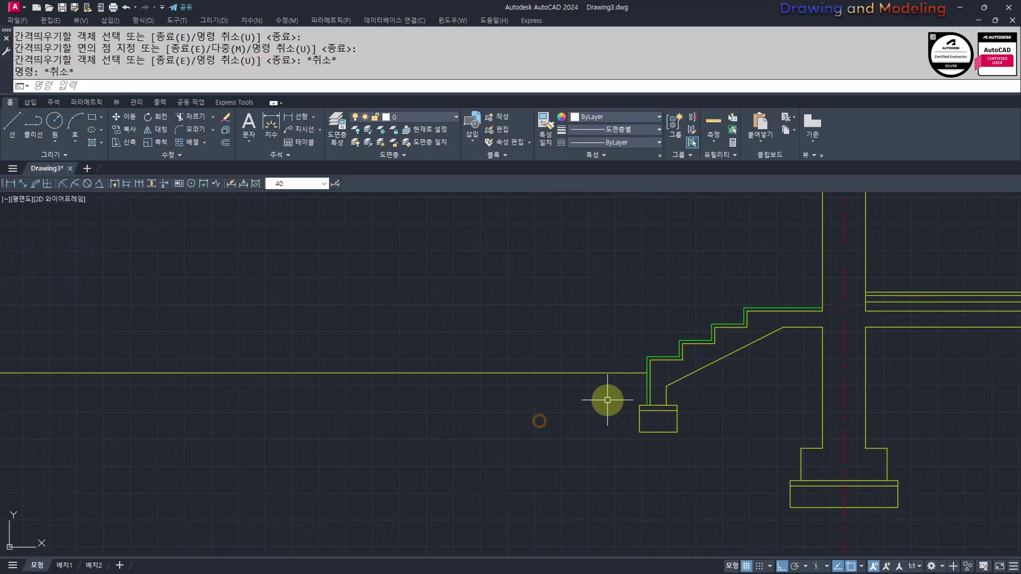
pyautogui.scroll(4, 607, 399)
pyautogui.moveTo(608, 394); pyautogui.dragTo(684, 383, button='middle')
pyautogui.scroll(-4, 766, 407)
pyautogui.moveTo(773, 409)
pyautogui.mouseDown(button='middle')
pyautogui.moveTo(691, 379)
pyautogui.moveTo(713, 406)
pyautogui.mouseUp(button='middle')
pyautogui.scroll(4, 592, 394)
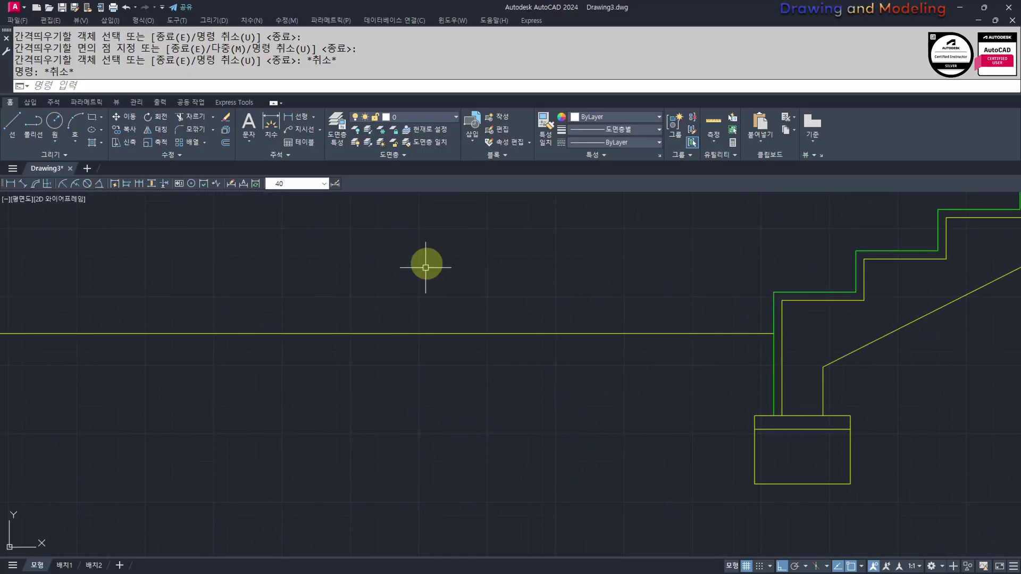
pyautogui.scroll(-4, 535, 335)
pyautogui.moveTo(535, 335); pyautogui.dragTo(627, 342, button='middle')
pyautogui.press('Escape')
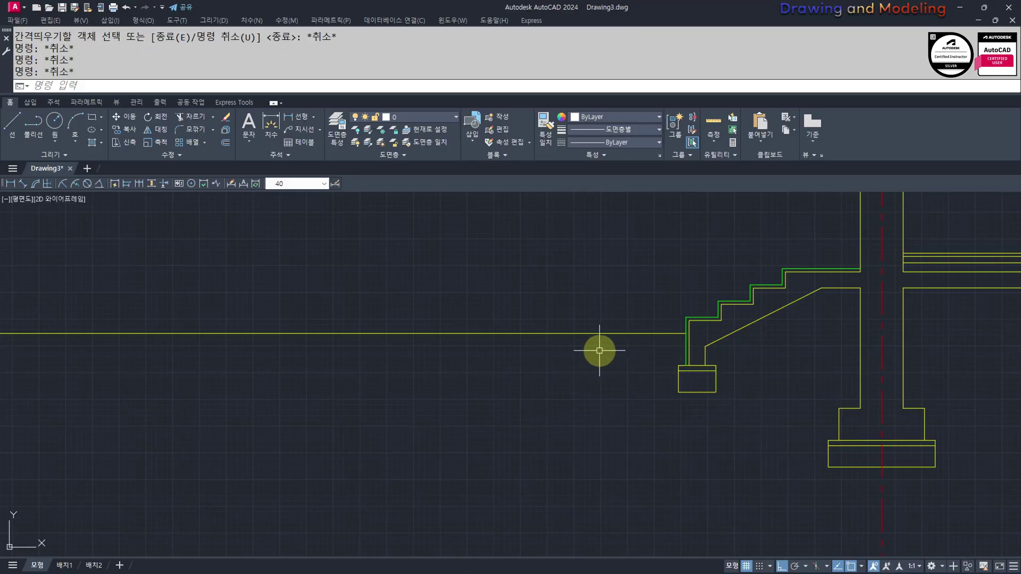
# - Offset the ground line by 200 downward
pyautogui.scroll(2, 617, 365)
pyautogui.write('o')
pyautogui.press('Return')
pyautogui.write('200')
pyautogui.press('Return')
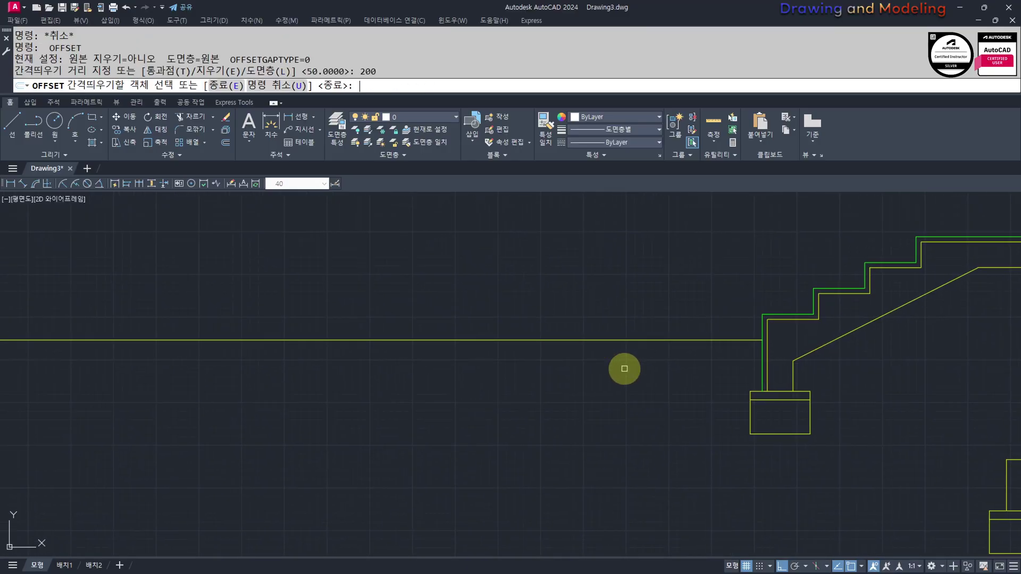
pyautogui.click(710, 343)
pyautogui.click(755, 359)
pyautogui.press('Escape')
# - Offset the green lowest riser line by 200 away from the steps, and offset that copy by another 200
pyautogui.scroll(4, 732, 369)
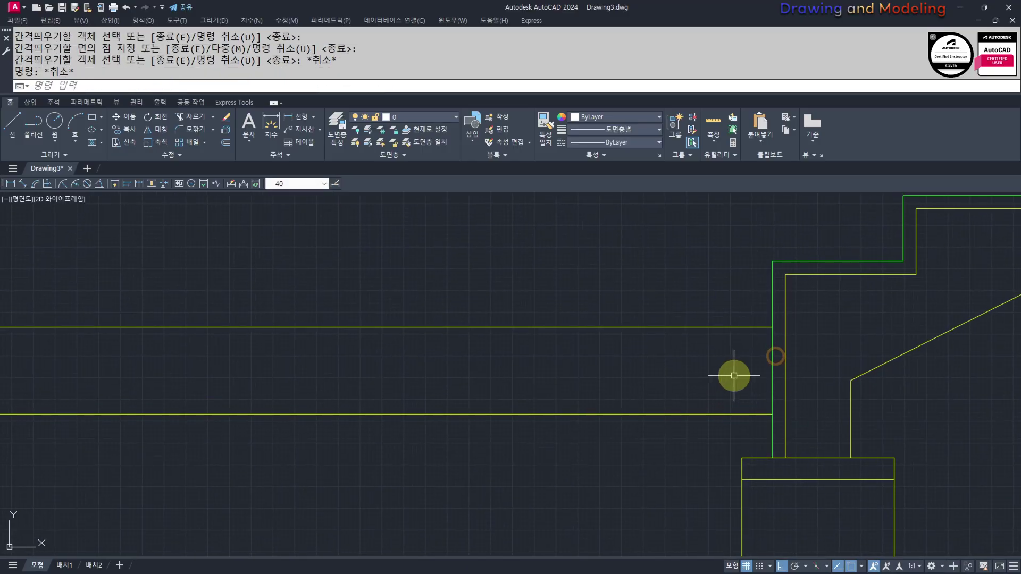
pyautogui.press('Return')
pyautogui.press('Return')
pyautogui.click(772, 354)
pyautogui.click(694, 375)
pyautogui.press('Escape')
pyautogui.press('Return')
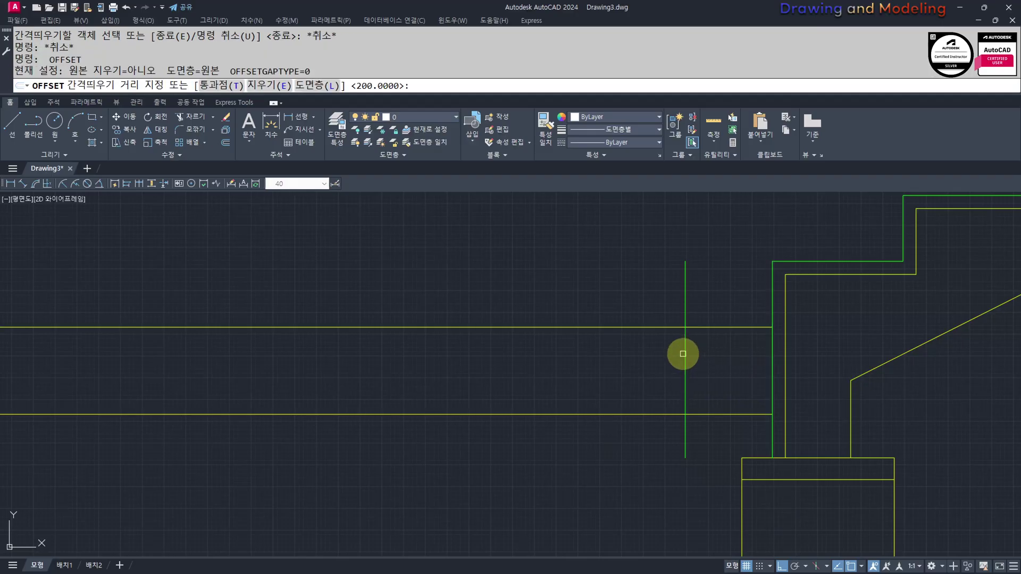
pyautogui.press('Return')
pyautogui.click(685, 353)
pyautogui.click(645, 358)
pyautogui.press('Escape')
pyautogui.press('Escape')
# - Draw a V-shaped polyline between the ground line and its lower offset, using the two vertical guide lines beside the steps
pyautogui.moveTo(766, 373); pyautogui.dragTo(751, 392, button='middle')
pyautogui.write('pl')
pyautogui.press('Return')
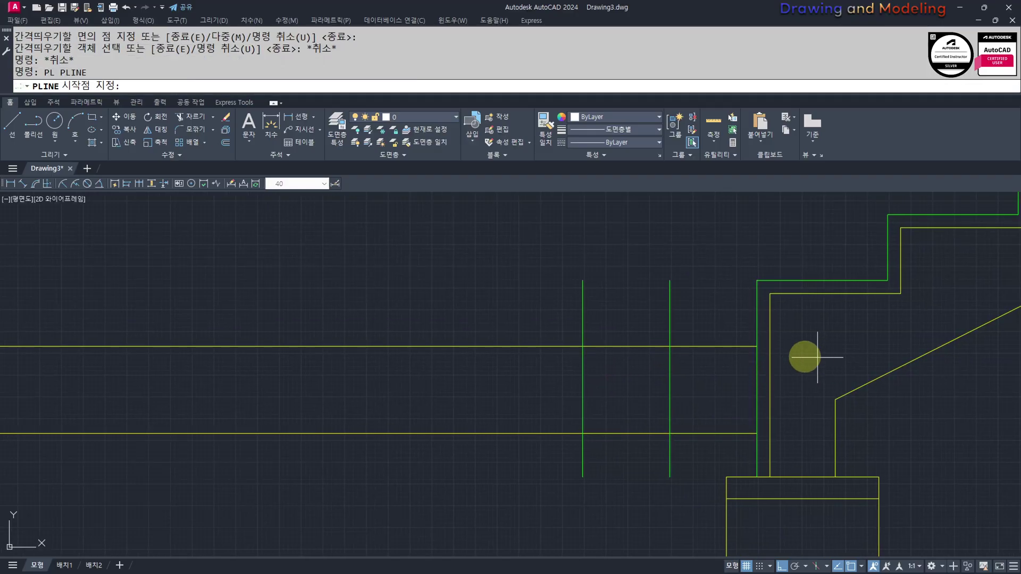
pyautogui.click(751, 344)
pyautogui.click(670, 434)
pyautogui.click(670, 347)
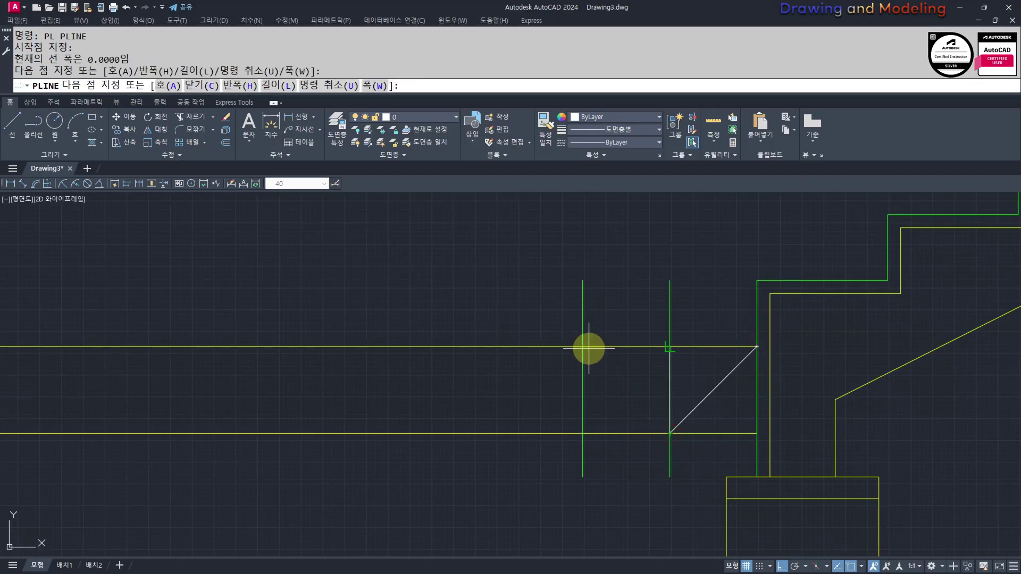
pyautogui.press('Escape')
pyautogui.press('Escape')
# - Erase the two green vertical guide lines and match the V polyline's properties to the yellow ground line
pyautogui.click(698, 330)
pyautogui.click(550, 312)
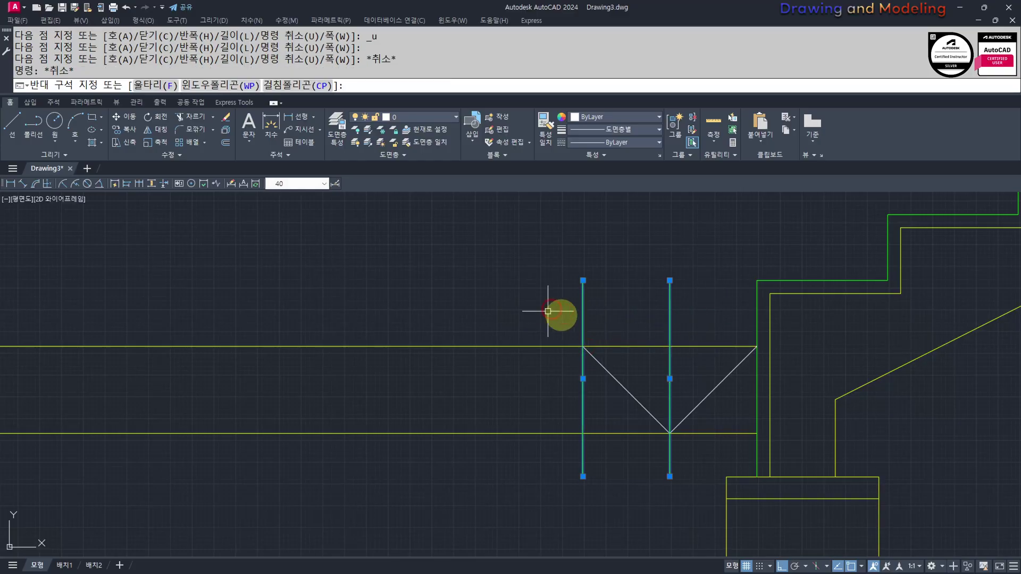
pyautogui.write('e ma')
pyautogui.click(669, 346)
pyautogui.click(668, 396)
pyautogui.click(581, 413)
pyautogui.press('Escape')
pyautogui.press('Escape')
pyautogui.moveTo(706, 406); pyautogui.dragTo(690, 408, button='middle')
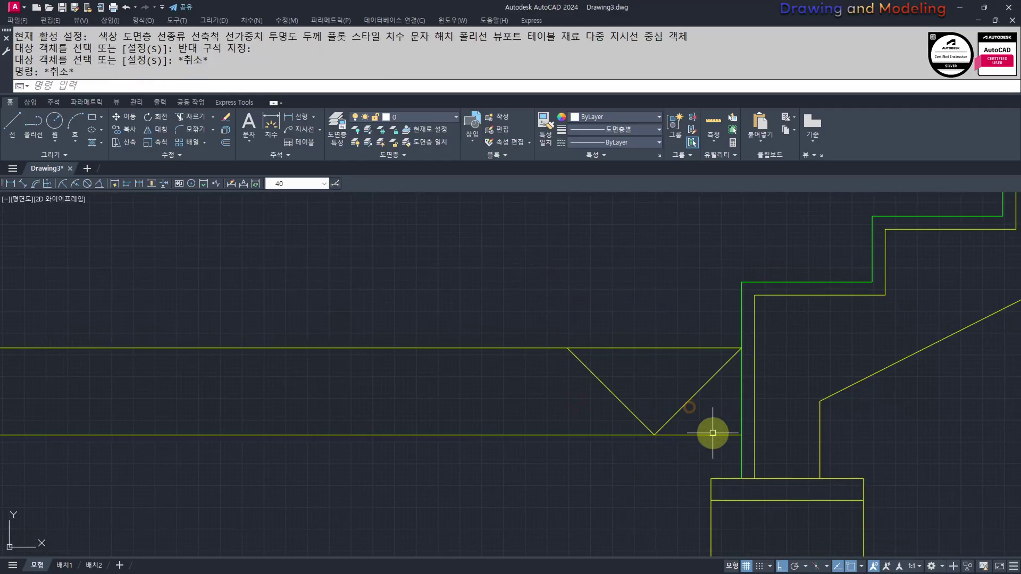
pyautogui.click(712, 424)
pyautogui.click(633, 383)
pyautogui.moveTo(619, 429); pyautogui.dragTo(748, 421, button='middle')
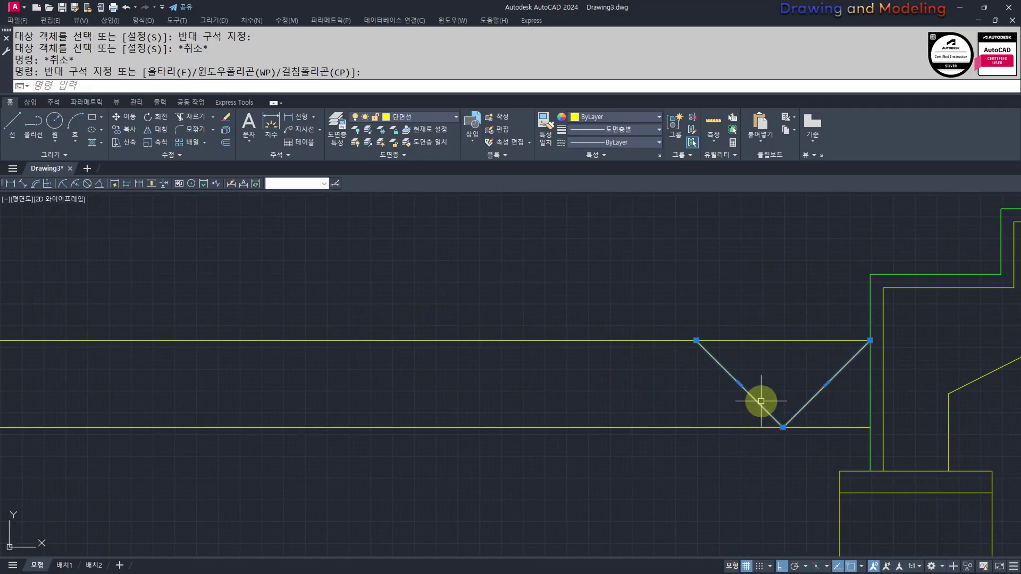
pyautogui.press('Return')
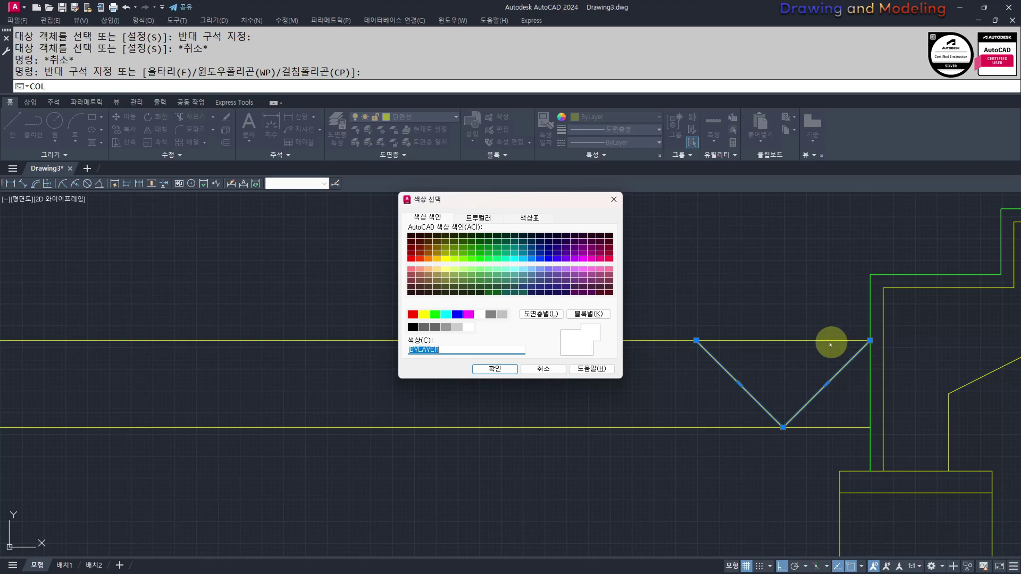
pyautogui.click(614, 200)
pyautogui.press('Escape')
# - Copy the V polyline away from the steps as an array of 3 items, each starting where the previous one ends
pyautogui.moveTo(768, 391); pyautogui.dragTo(706, 402, button='middle')
pyautogui.write('CC')
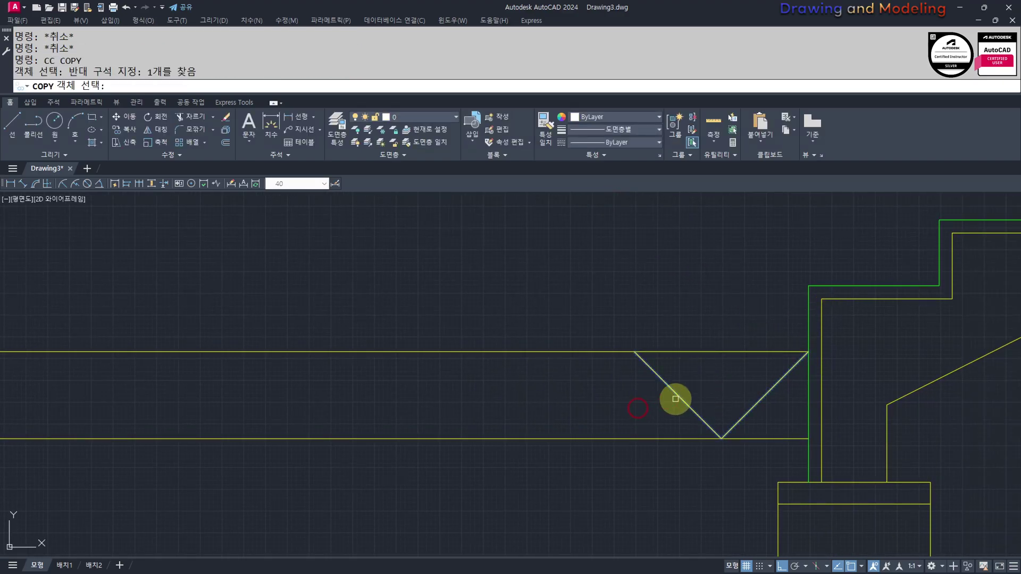
pyautogui.press('Return')
pyautogui.click(808, 351)
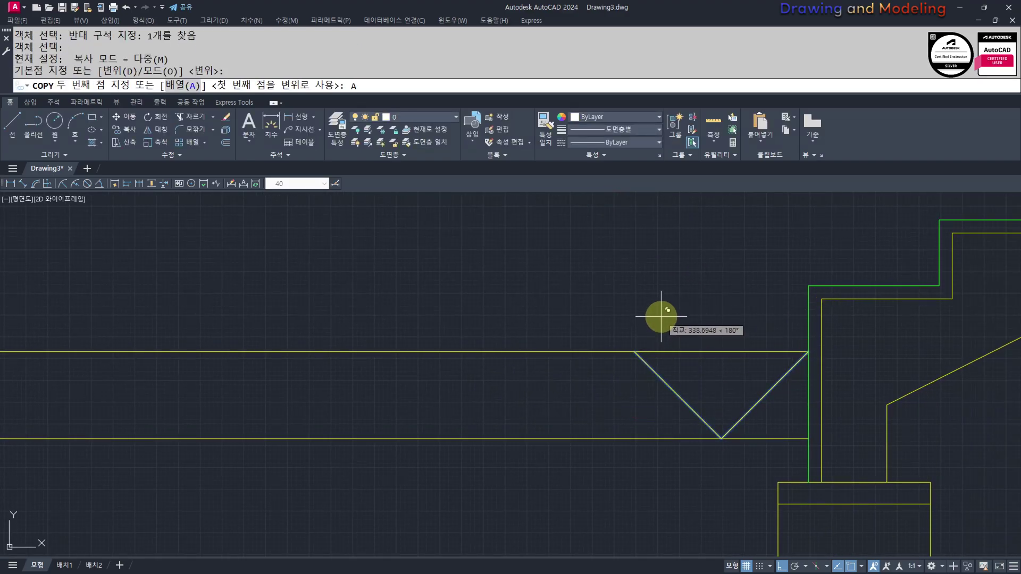
pyautogui.press('Return')
pyautogui.write('3')
pyautogui.press('Return')
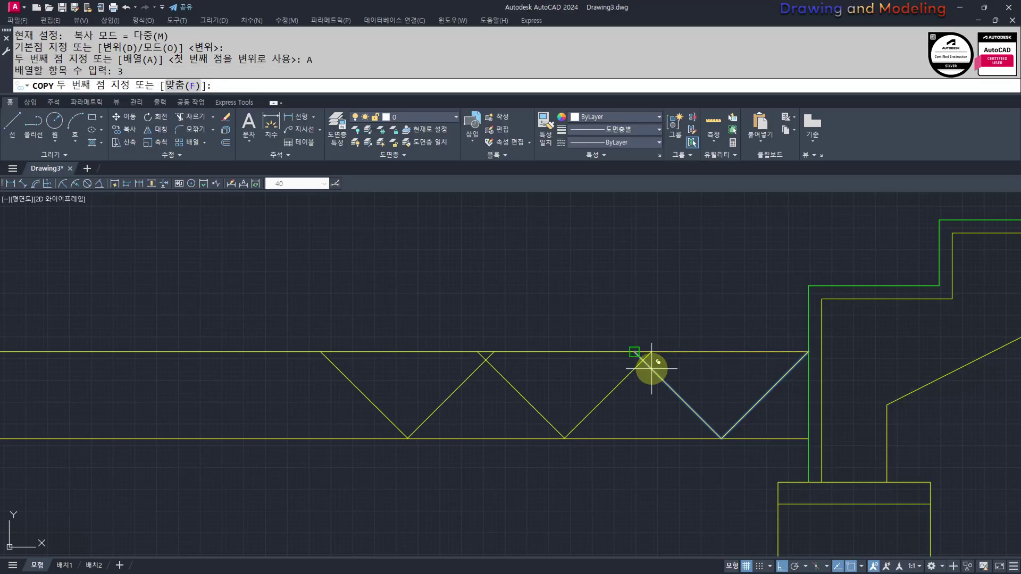
pyautogui.click(633, 351)
pyautogui.press('Escape')
pyautogui.press('Escape')
# - Draw a vertical line downward from the outer upper end of the zigzag, crossing the lower ground line
pyautogui.scroll(-2, 570, 444)
pyautogui.write('lk')
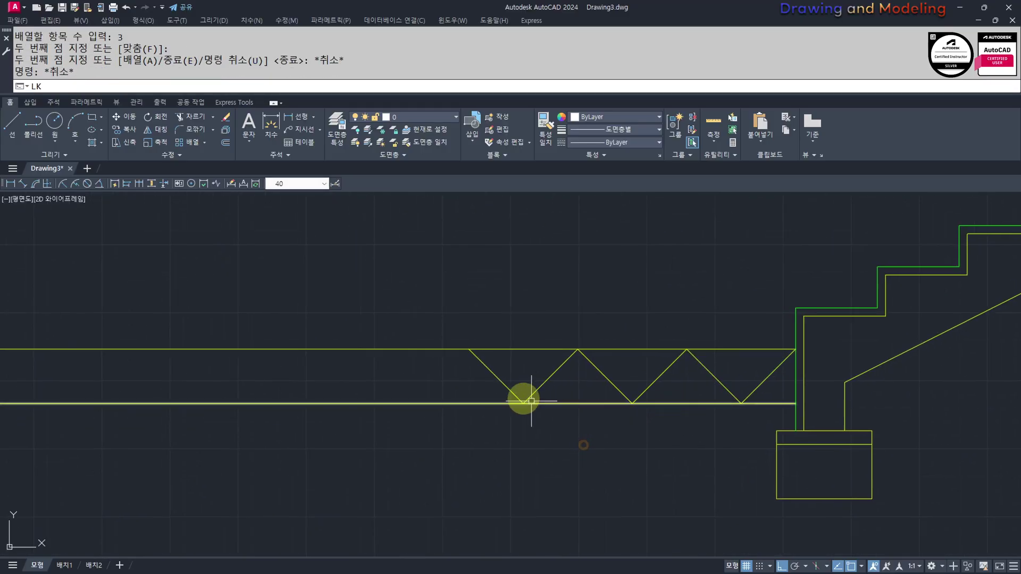
pyautogui.press('Return')
pyautogui.press('Escape')
pyautogui.click(469, 350)
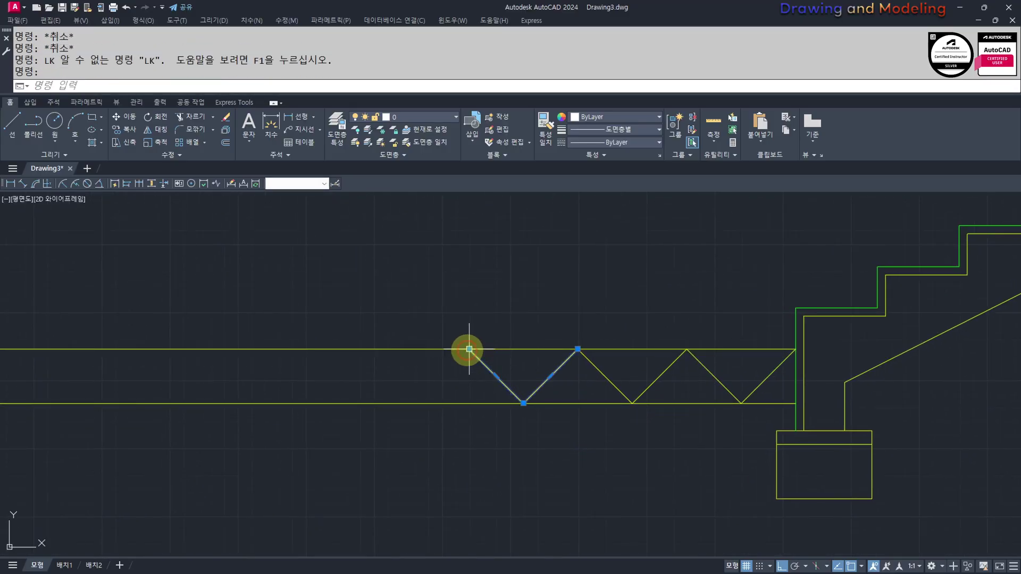
pyautogui.write('l')
pyautogui.press('Return')
pyautogui.click(469, 349)
pyautogui.click(468, 503)
pyautogui.press('Escape')
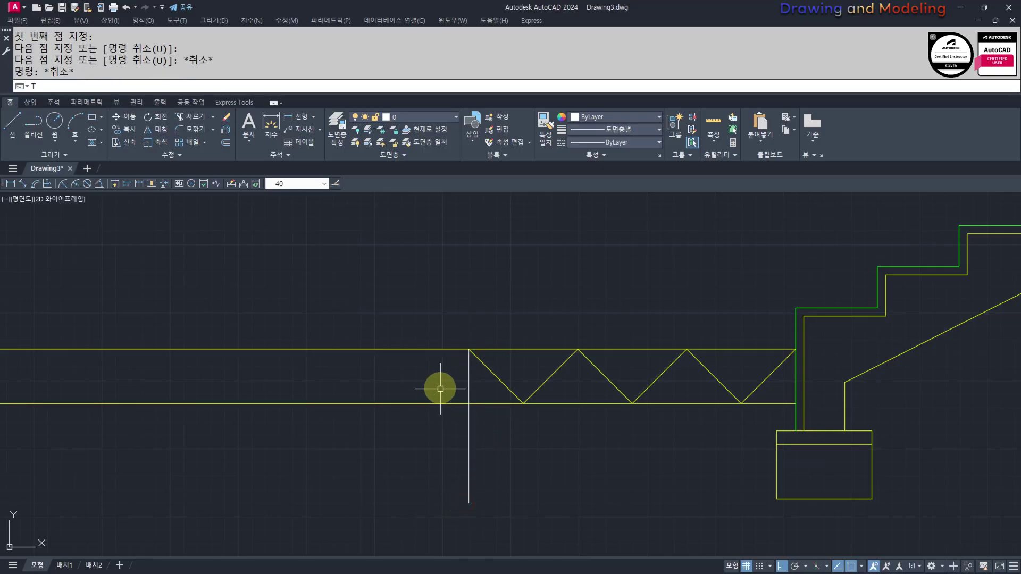
# - Trim both ground lines where they run past the vertical line, away from the steps
pyautogui.write('tr')
pyautogui.press('Return')
pyautogui.press('Return')
pyautogui.click(416, 320)
pyautogui.click(377, 416)
pyautogui.press('Escape')
pyautogui.press('Escape')
# - Join the three V polylines into one continuous zigzag
pyautogui.scroll(2, 540, 426)
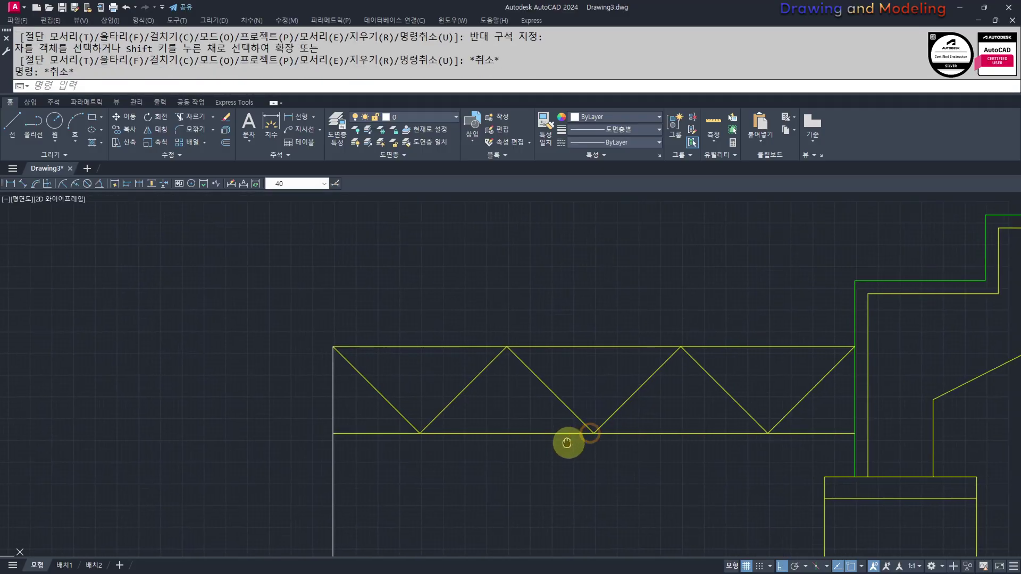
pyautogui.click(467, 426)
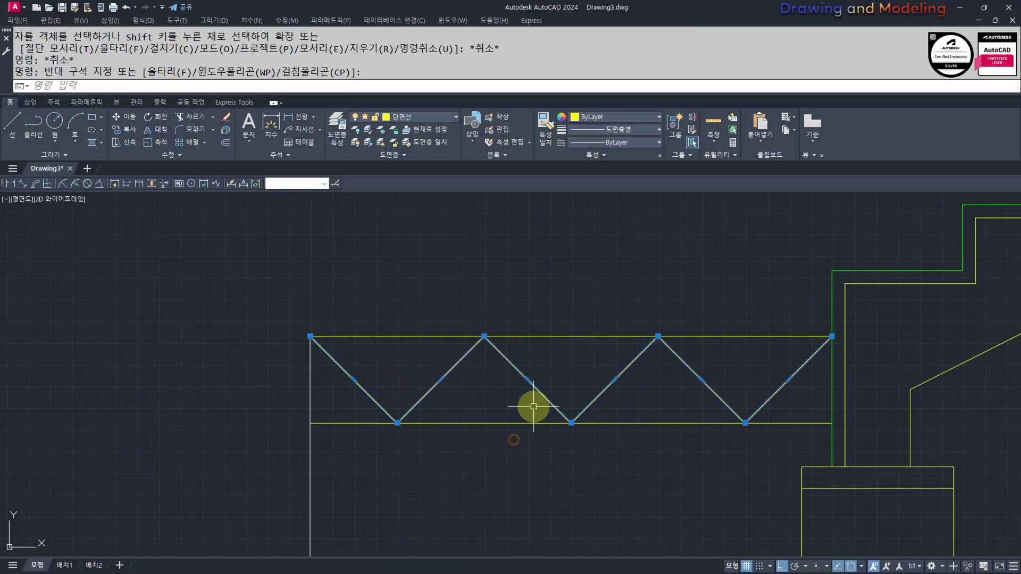
pyautogui.write('j')
pyautogui.press('Return')
pyautogui.click(657, 399)
pyautogui.press('Escape')
pyautogui.press('Escape')
# - Hatch the three triangles between the ground line and the zigzag with the ANSI31 pattern
pyautogui.moveTo(522, 411); pyautogui.dragTo(567, 413, button='middle')
pyautogui.write('h')
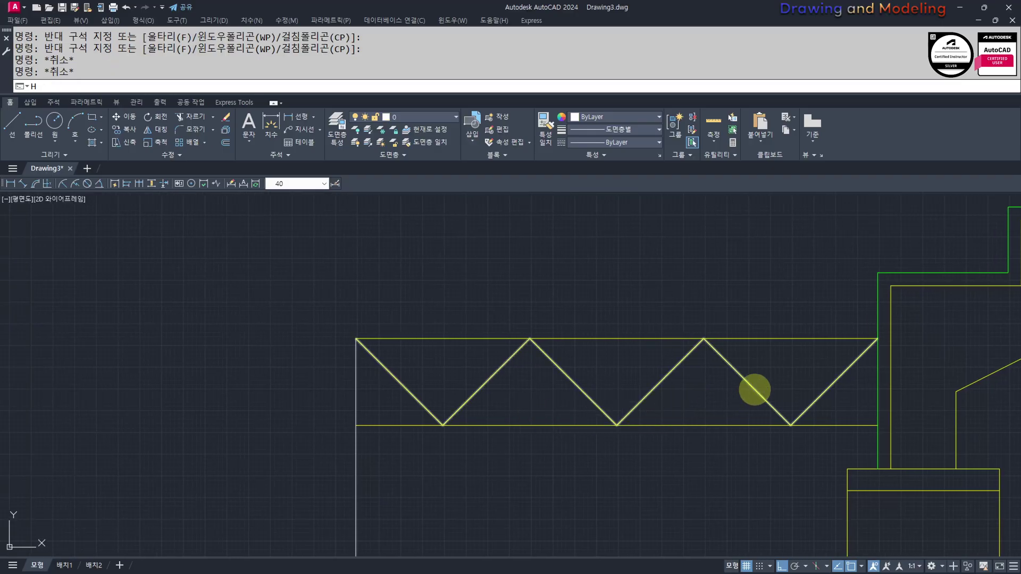
pyautogui.press('Return')
pyautogui.click(763, 359)
pyautogui.click(640, 359)
pyautogui.click(465, 349)
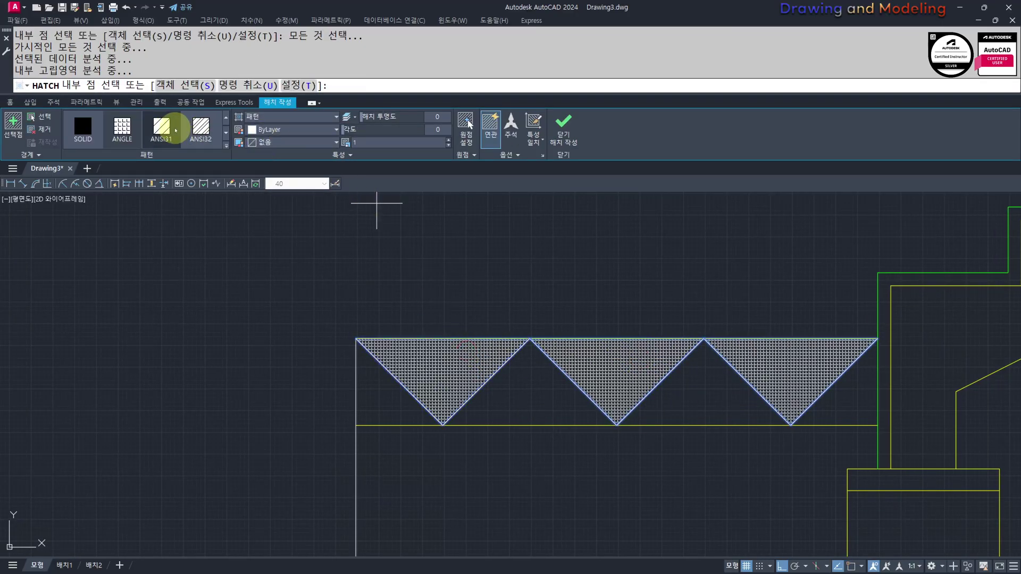
pyautogui.click(161, 127)
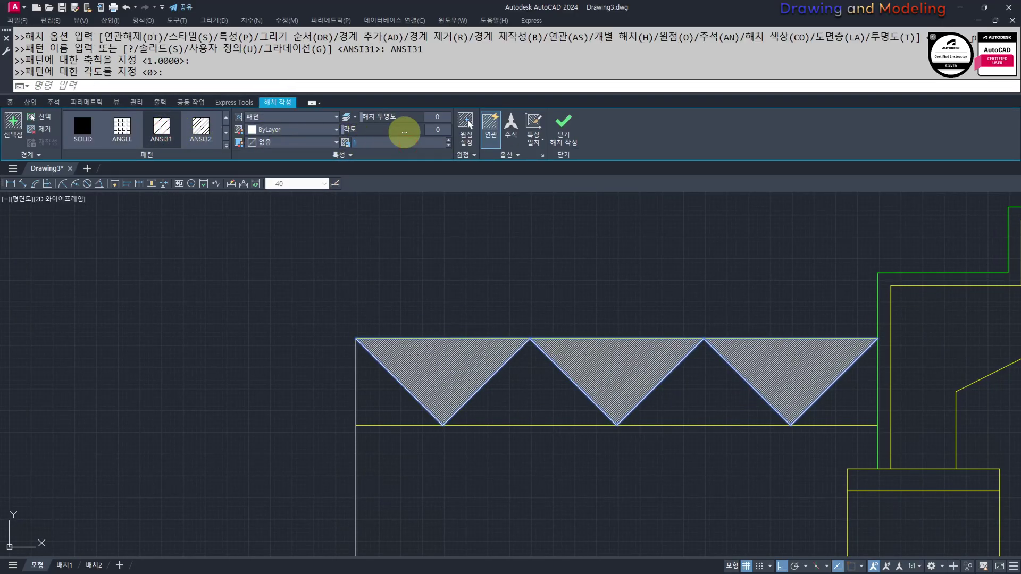
# - Set the hatch scale to 10, assign it to layer 가는선, and finish the hatch
pyautogui.write('0')
pyautogui.press('Return')
pyautogui.click(356, 157)
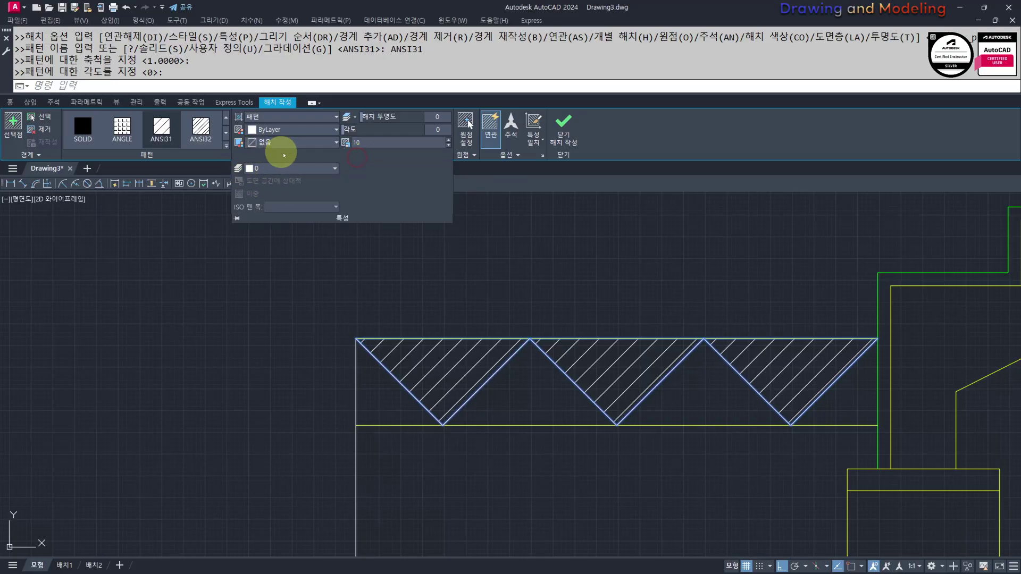
pyautogui.click(304, 169)
pyautogui.click(263, 213)
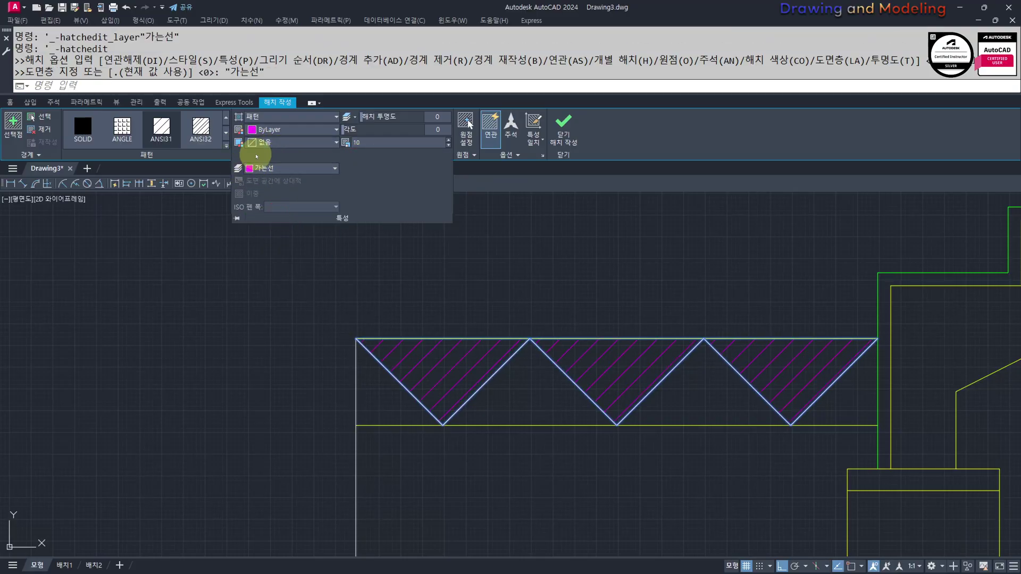
pyautogui.click(355, 221)
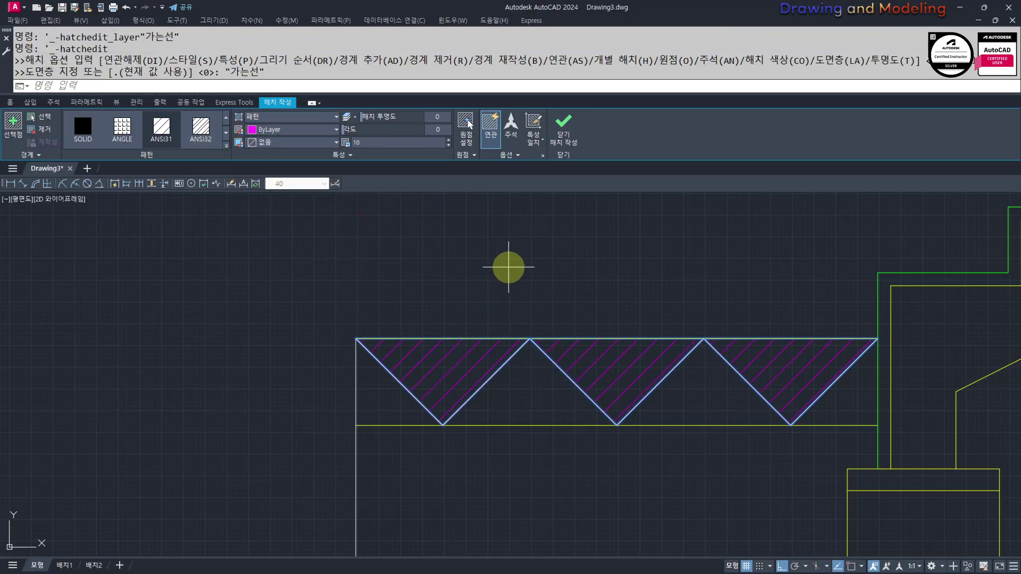
pyautogui.press('space')
pyautogui.press('Escape')
pyautogui.press('Escape')
# - Hatch the four areas below the zigzag with the same ANSI31 pattern at scale 10
pyautogui.press('space')
pyautogui.click(841, 404)
pyautogui.click(701, 403)
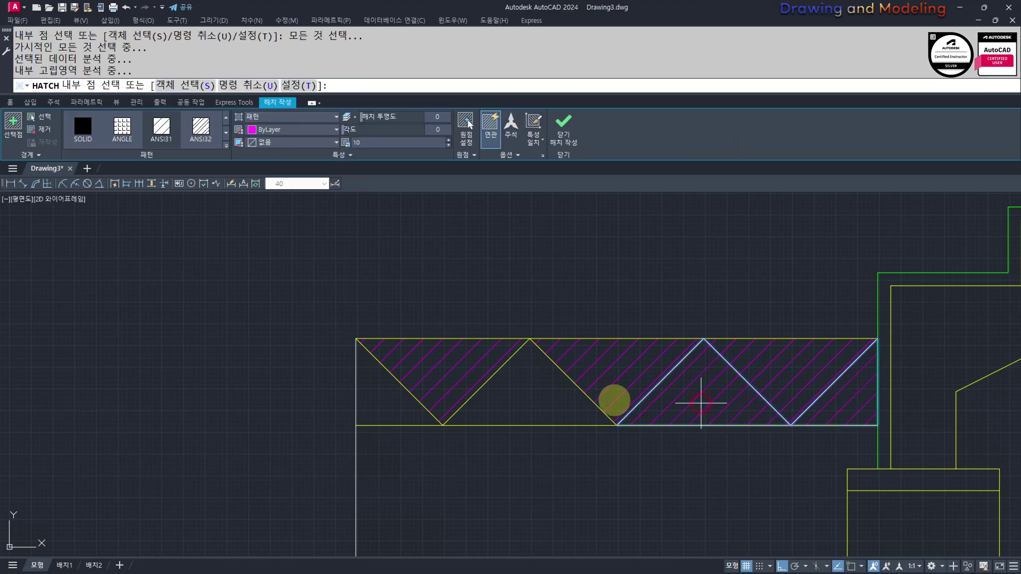
pyautogui.click(479, 398)
pyautogui.click(371, 403)
pyautogui.press('Escape')
pyautogui.press('Escape')
# - Set the angle of the hatch below the zigzag to 90
pyautogui.click(542, 395)
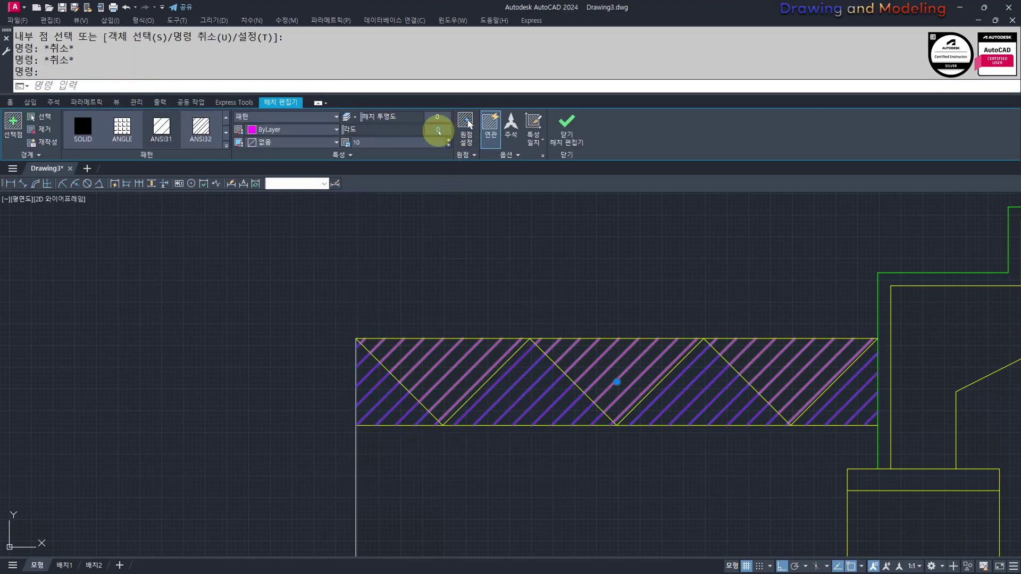
pyautogui.press('Return')
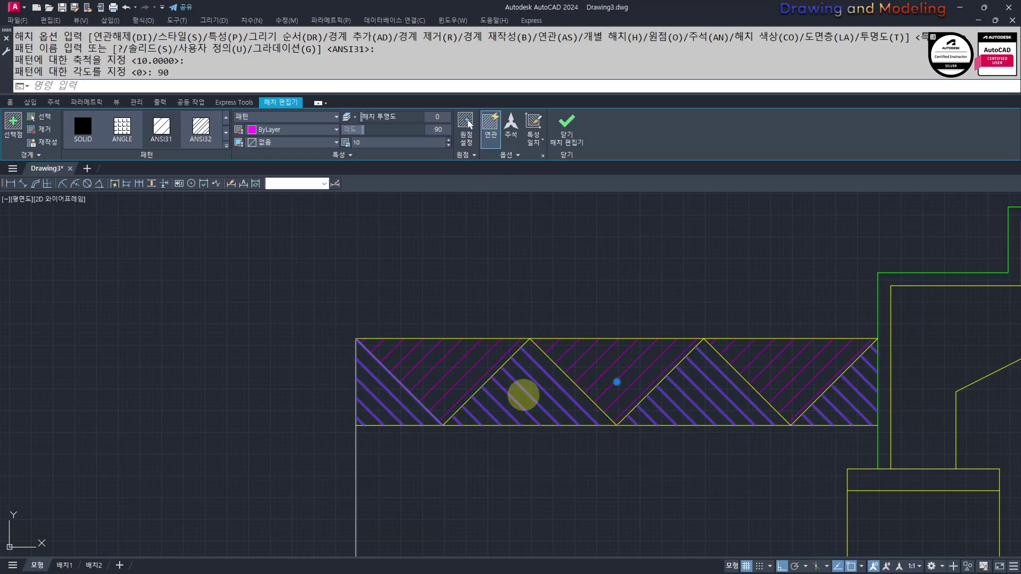
pyautogui.press('Escape')
pyautogui.press('Escape')
# - Erase the vertical line at the outer end of the ground hatch
pyautogui.click(380, 483)
pyautogui.click(297, 496)
pyautogui.write('E')
pyautogui.press('space')
pyautogui.press('Escape')
pyautogui.press('Escape')
# - Erase the lower ground line beneath the hatched zigzag
pyautogui.click(410, 415)
pyautogui.write('E')
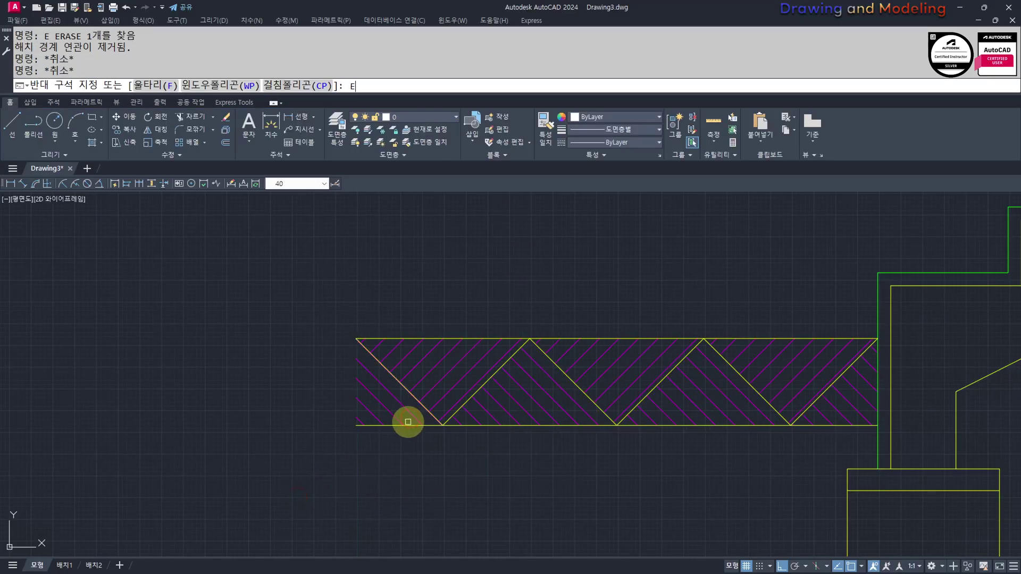
pyautogui.press('space')
pyautogui.press('Escape')
pyautogui.press('Escape')
pyautogui.click(413, 425)
pyautogui.write('E')
pyautogui.press('space')
pyautogui.press('Escape')
pyautogui.press('Escape')
# - Draw a rectangle enclosing the whole building section and the roof slope triangle
pyautogui.scroll(-3, 537, 356)
pyautogui.moveTo(649, 357); pyautogui.dragTo(509, 386, button='middle')
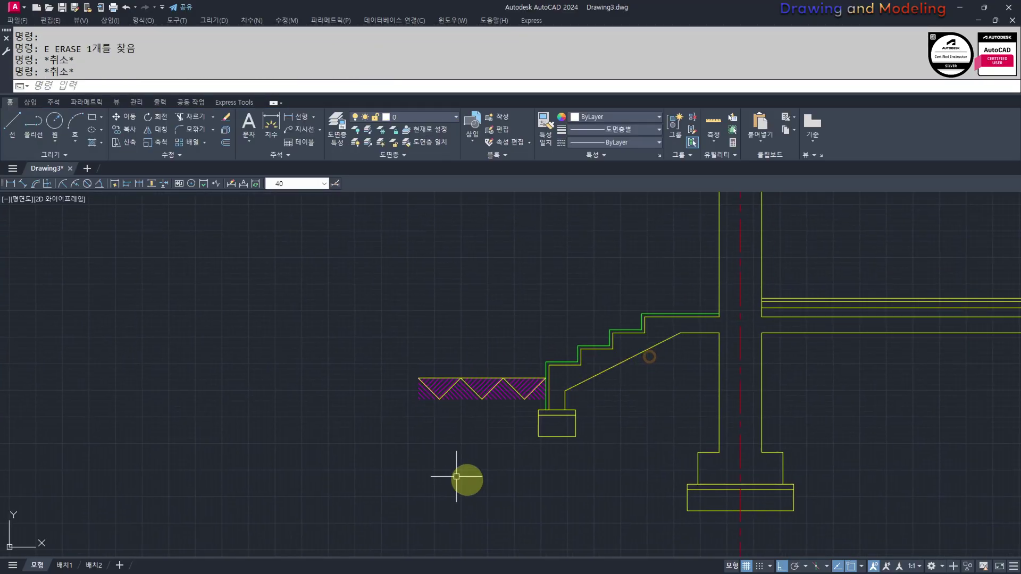
pyautogui.moveTo(575, 424); pyautogui.dragTo(519, 400, button='middle')
pyautogui.scroll(-5, 652, 388)
pyautogui.moveTo(690, 401); pyautogui.dragTo(508, 395, button='middle')
pyautogui.moveTo(572, 394); pyautogui.dragTo(632, 426, button='middle')
pyautogui.write('REC')
pyautogui.press('space')
pyautogui.click(314, 230)
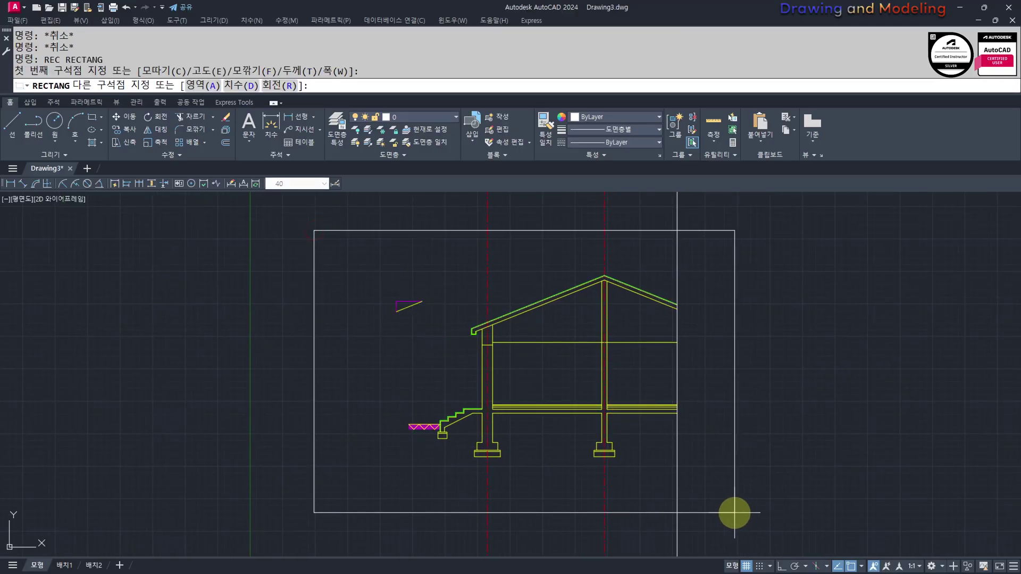
pyautogui.click(736, 513)
# - Trim the centre lines and the vertical cut line where they extend outside the enclosing rectangle
pyautogui.write('TR')
pyautogui.click(757, 521)
pyautogui.click(721, 494)
pyautogui.scroll(-2, 722, 494)
pyautogui.press('space')
pyautogui.click(442, 278)
pyautogui.click(799, 523)
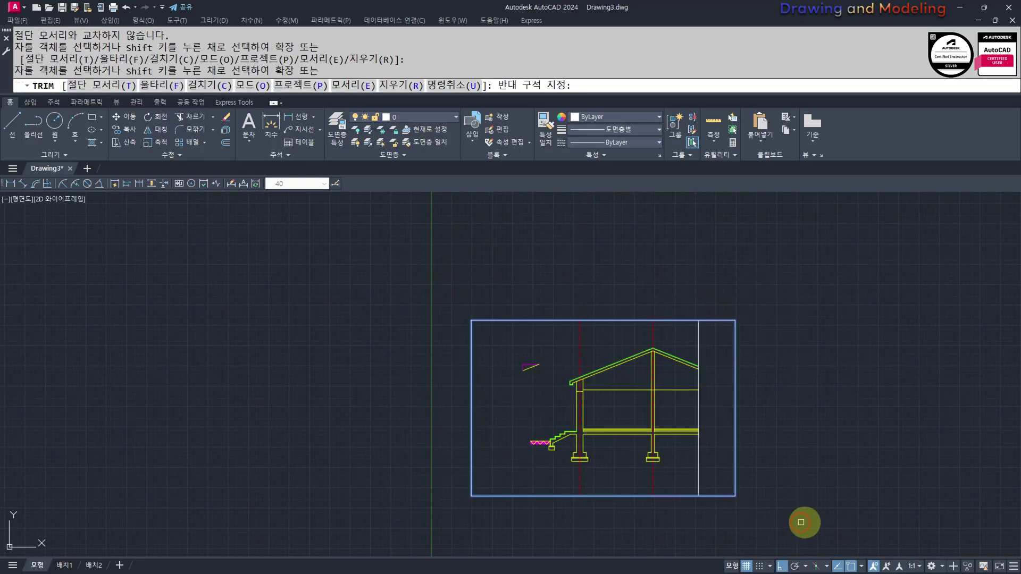
pyautogui.press('Escape')
pyautogui.press('Escape')
# - Move the roof slope triangle to just above the sloping roof near the eaves, with ortho mode off
pyautogui.scroll(6, 576, 407)
pyautogui.click(492, 409)
pyautogui.click(399, 332)
pyautogui.moveTo(510, 355); pyautogui.dragTo(506, 372, button='middle')
pyautogui.write('M')
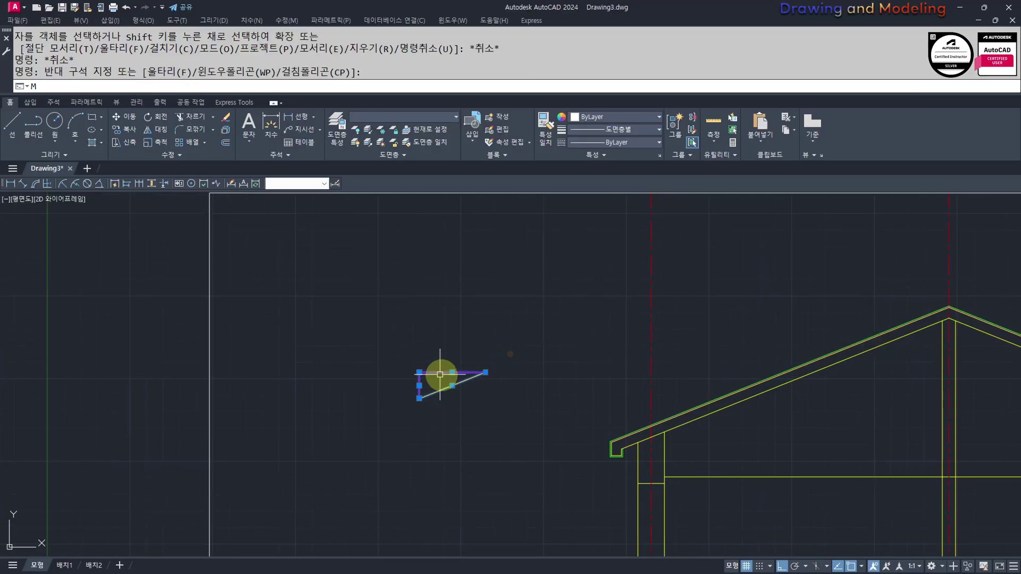
pyautogui.press('Return')
pyautogui.click(452, 372)
pyautogui.press('F8')
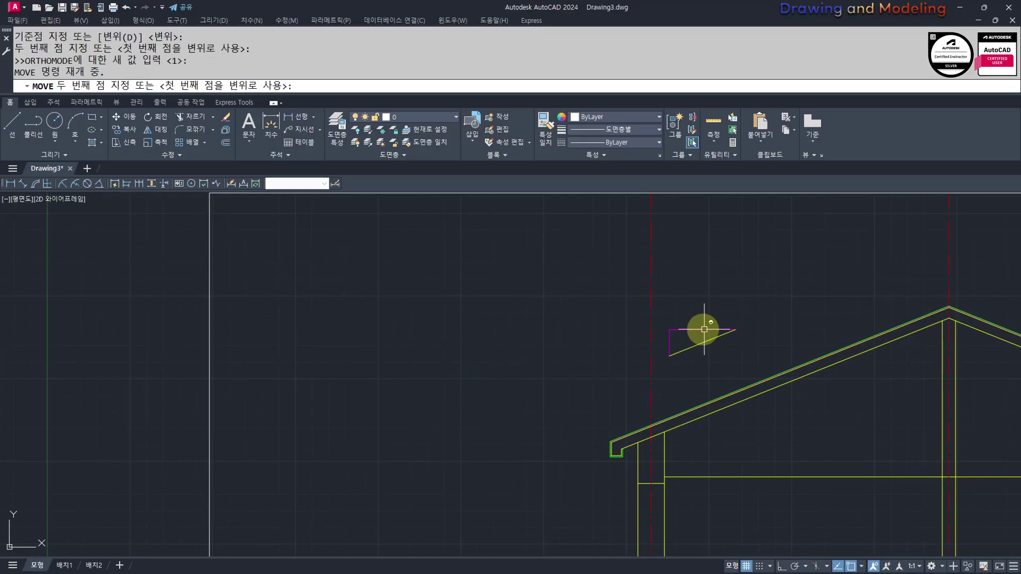
pyautogui.press('Escape')
pyautogui.press('Escape')
# - Draw a 340 by 40 rectangle in the empty area beside the eaves
pyautogui.scroll(4, 633, 372)
pyautogui.write('REC')
pyautogui.press('space')
pyautogui.click(490, 421)
pyautogui.write('@340,')
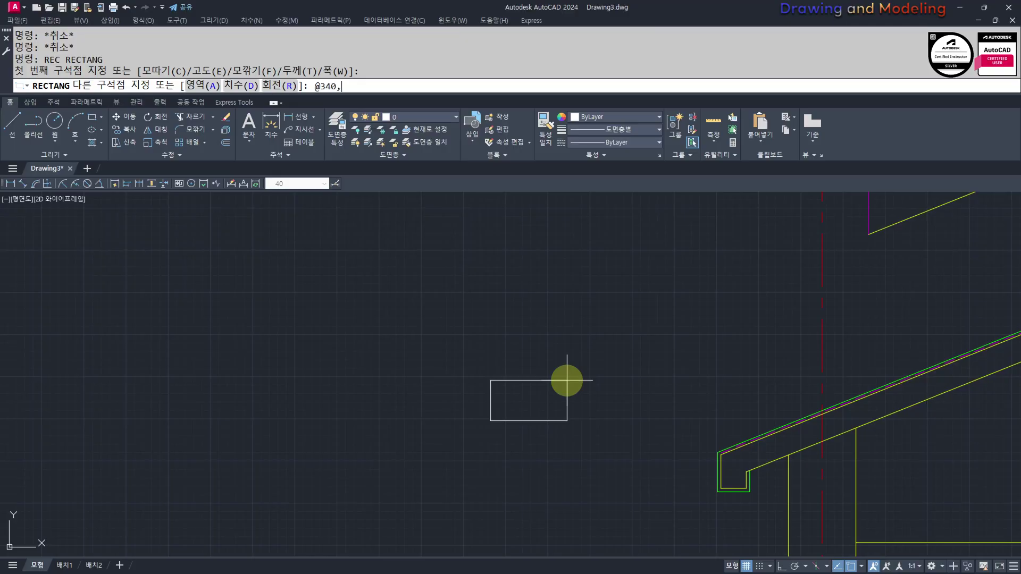
pyautogui.write('40')
pyautogui.press('Return')
pyautogui.press('Escape')
pyautogui.press('Escape')
# - Match the 340 by 40 rectangle's properties to the green finish line of the eaves
pyautogui.scroll(3, 720, 489)
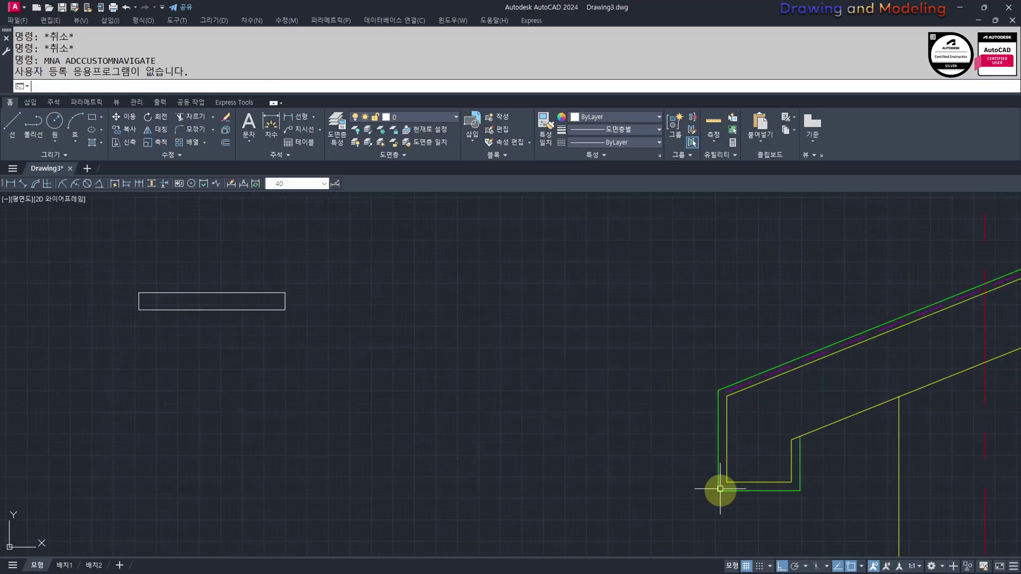
pyautogui.press('Escape')
pyautogui.press('Escape')
pyautogui.moveTo(701, 418); pyautogui.dragTo(777, 417, button='middle')
pyautogui.write('MM')
pyautogui.press('space')
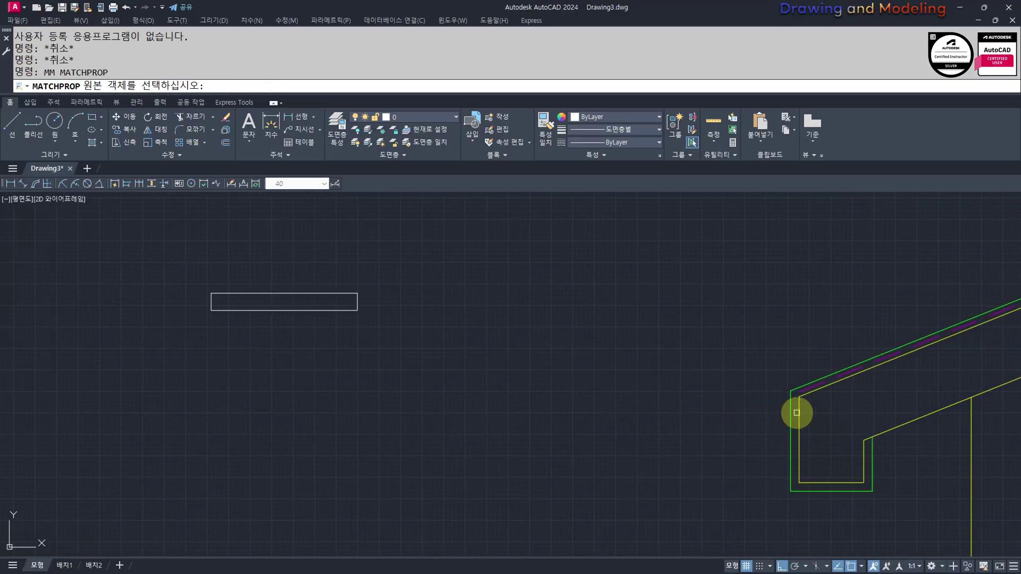
pyautogui.click(790, 414)
pyautogui.click(497, 276)
pyautogui.click(257, 343)
pyautogui.press('Escape')
pyautogui.press('Escape')
# - Move the green 340 by 40 rectangle horizontally closer to the eaves
pyautogui.click(489, 335)
pyautogui.click(264, 250)
pyautogui.moveTo(406, 362); pyautogui.dragTo(499, 362, button='middle')
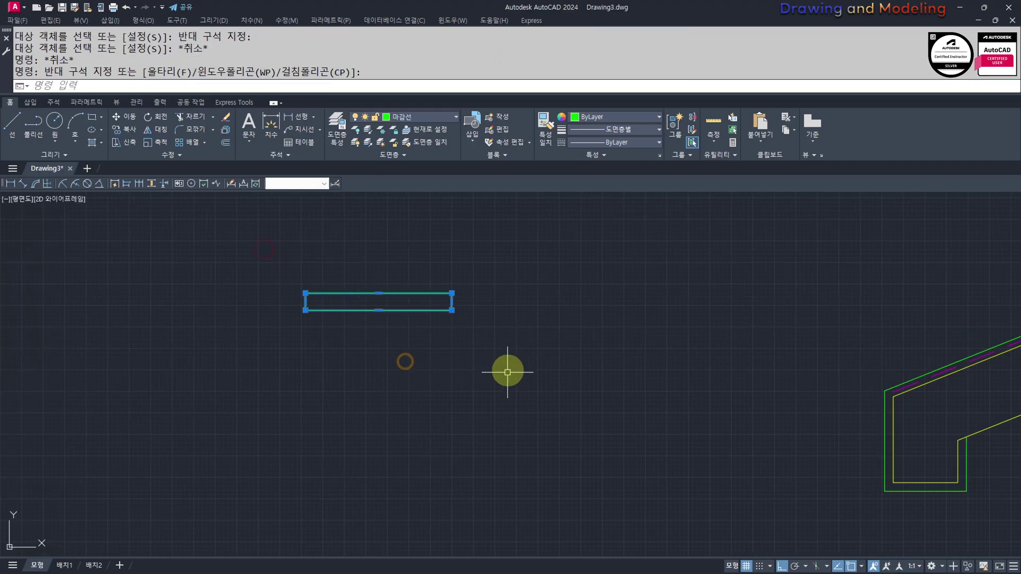
pyautogui.press('space')
pyautogui.click(408, 432)
pyautogui.click(626, 433)
pyautogui.press('Escape')
pyautogui.press('Escape')
# - Explode the green 340 by 40 rectangle into separate lines
pyautogui.click(725, 364)
pyautogui.click(604, 274)
pyautogui.write('X EXPLODE 1개를 찾음')
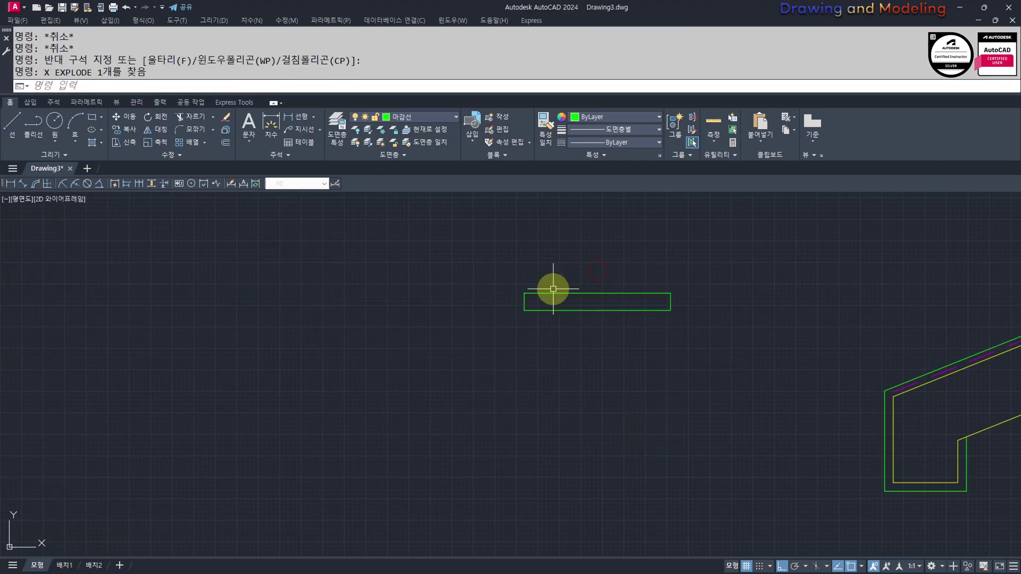
# - Offset the bottom edge and both short end edges of the exploded rectangle 20 inward
pyautogui.scroll(4, 553, 291)
pyautogui.moveTo(664, 387); pyautogui.dragTo(629, 387, button='middle')
pyautogui.write('O')
pyautogui.press('space')
pyautogui.write('20')
pyautogui.press('space')
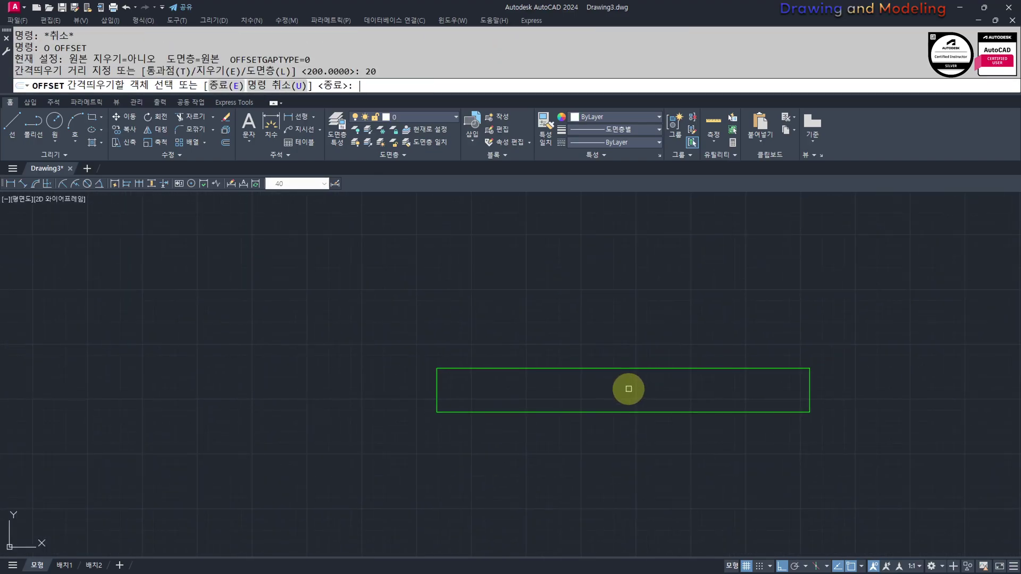
pyautogui.click(796, 415)
pyautogui.click(793, 392)
pyautogui.click(767, 381)
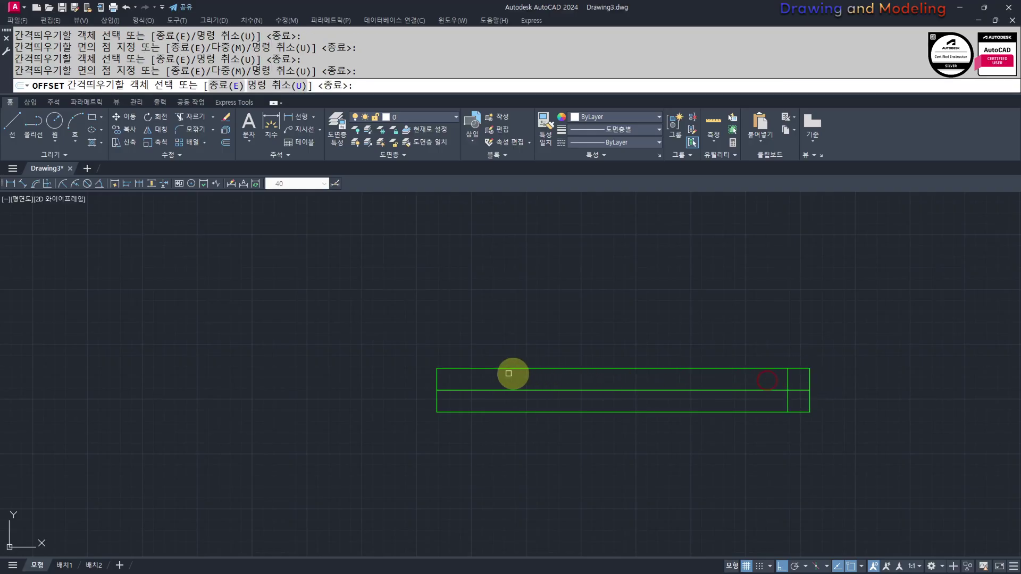
pyautogui.click(435, 379)
pyautogui.click(505, 378)
pyautogui.press('Escape')
pyautogui.press('Escape')
# - Trim the bottom edge between the end strips and the surplus lines at the right end, leaving a downturned leg
pyautogui.scroll(3, 710, 395)
pyautogui.moveTo(684, 397); pyautogui.dragTo(811, 412, button='middle')
pyautogui.write('tr')
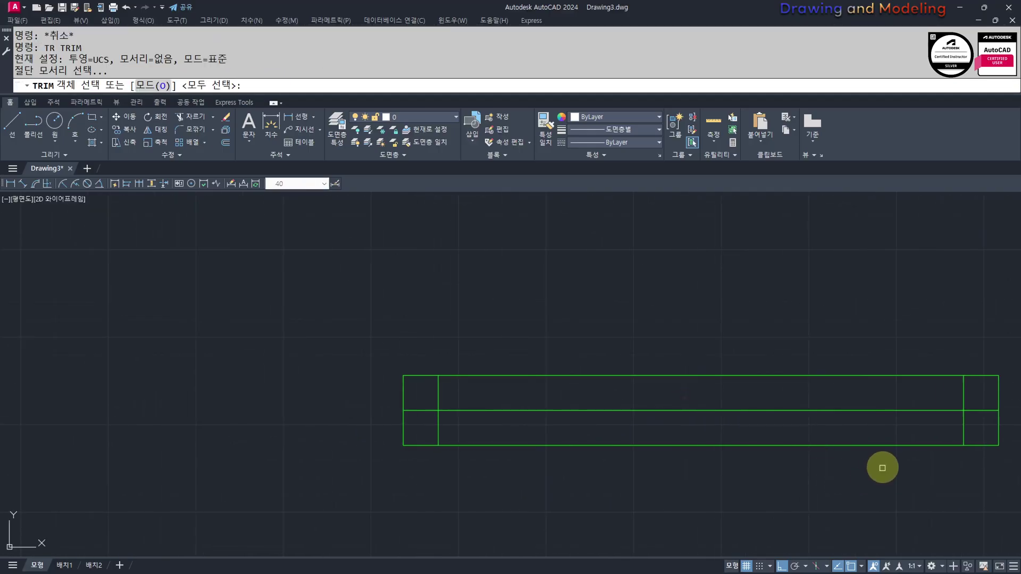
pyautogui.click(882, 468)
pyautogui.moveTo(986, 439); pyautogui.dragTo(888, 435, button='middle')
pyautogui.scroll(2, 889, 417)
pyautogui.click(884, 401)
pyautogui.click(883, 361)
pyautogui.click(798, 369)
# - Trim the surplus inner lines at the left end of the tile profile to form the matching leg
pyautogui.scroll(-2, 789, 376)
pyautogui.moveTo(545, 376); pyautogui.dragTo(722, 377, button='middle')
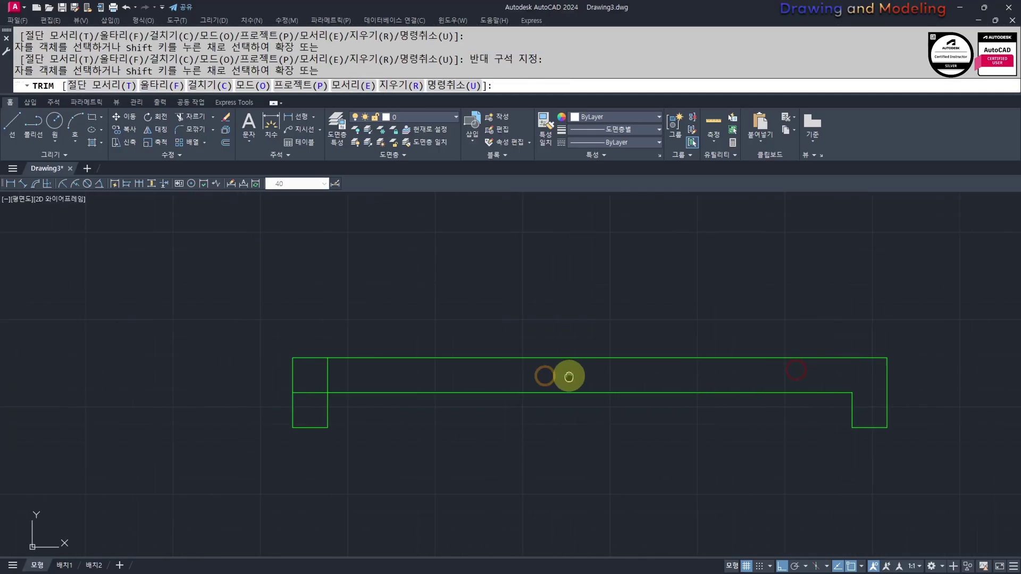
pyautogui.scroll(2, 492, 374)
pyautogui.click(472, 374)
pyautogui.click(435, 380)
pyautogui.click(407, 426)
pyautogui.press('Escape')
pyautogui.press('Escape')
# - Join all the lines of the trimmed tile profile into one polyline
pyautogui.scroll(-3, 579, 408)
pyautogui.moveTo(613, 427); pyautogui.dragTo(572, 402, button='middle')
pyautogui.click(350, 296)
pyautogui.click(827, 453)
pyautogui.moveTo(673, 451); pyautogui.dragTo(654, 445, button='middle')
pyautogui.write('j')
pyautogui.press('Escape')
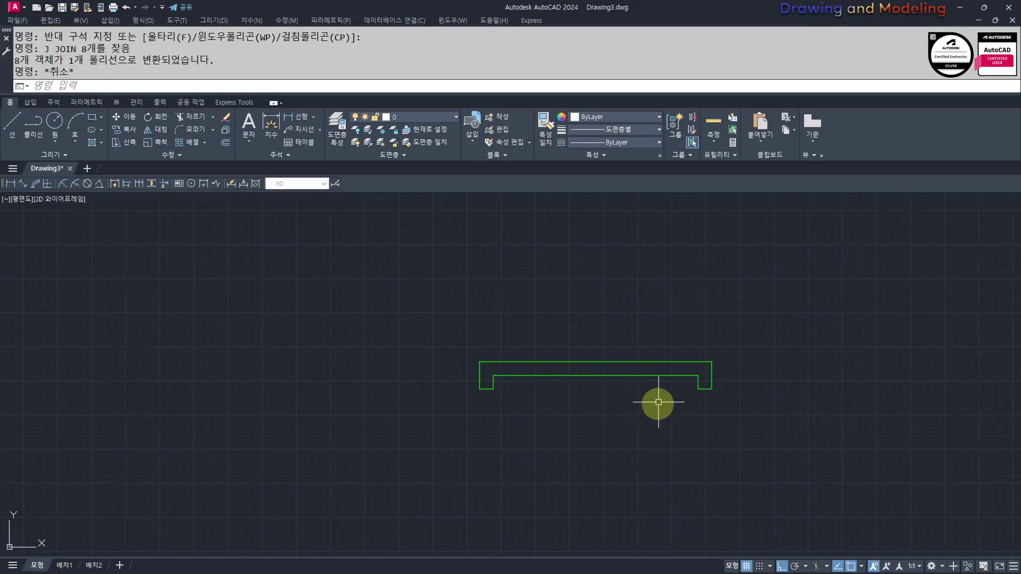
pyautogui.click(659, 403)
pyautogui.click(603, 339)
pyautogui.press('Escape')
# - Draw a 20 by 20 rectangle in the empty space just below the tile profile
pyautogui.scroll(2, 575, 421)
pyautogui.write('rec')
pyautogui.click(594, 450)
pyautogui.write('@2')
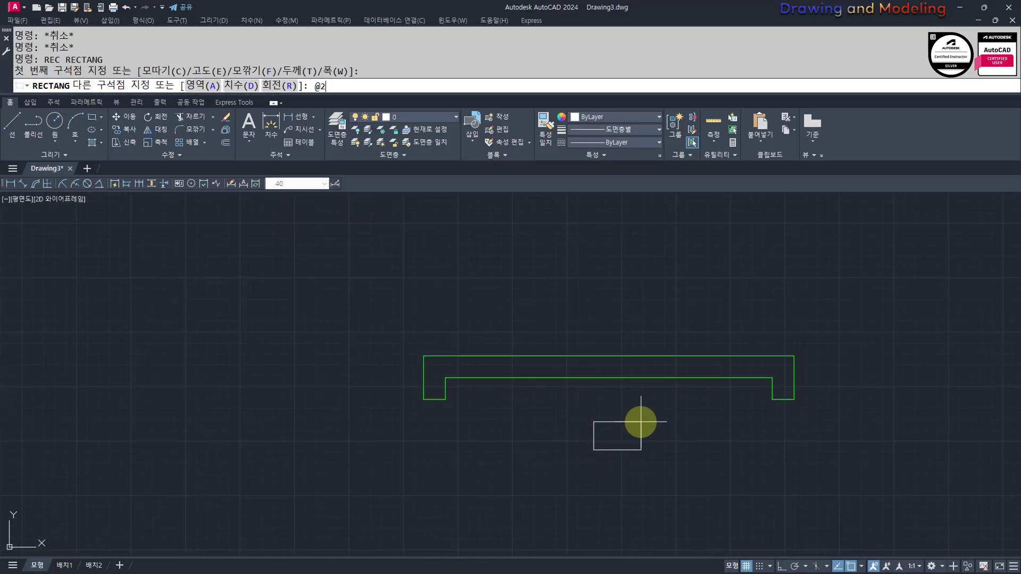
pyautogui.write('0,20')
pyautogui.press('Escape')
pyautogui.press('Escape')
# - Move the 20 by 20 square by its upper right corner into the inner corner of the tile's right leg, with ortho mode toggled
pyautogui.write('m')
pyautogui.click(660, 422)
pyautogui.click(573, 469)
pyautogui.press('space')
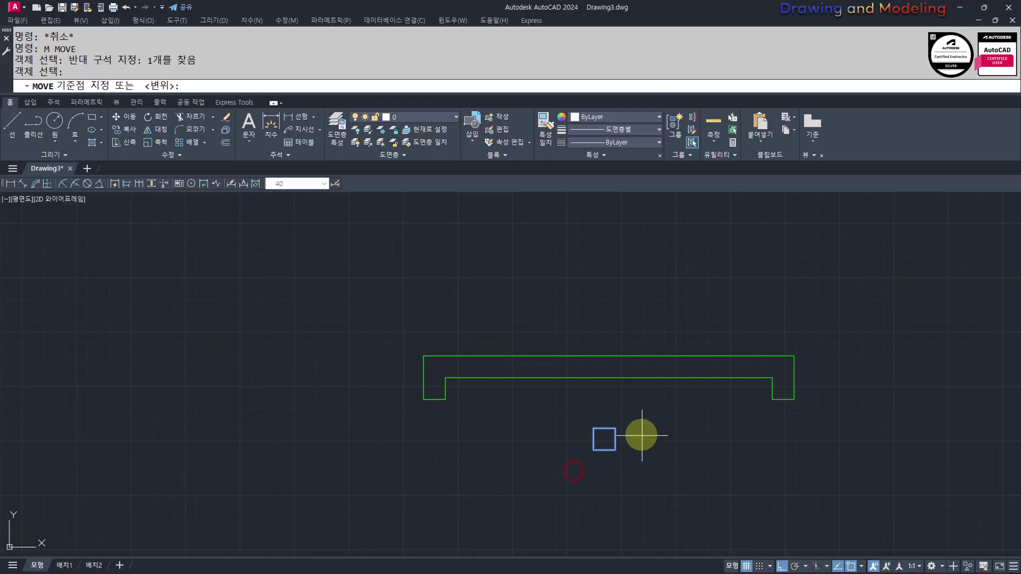
pyautogui.press('F8')
pyautogui.click(615, 429)
pyautogui.click(772, 378)
pyautogui.press('Escape')
pyautogui.press('Escape')
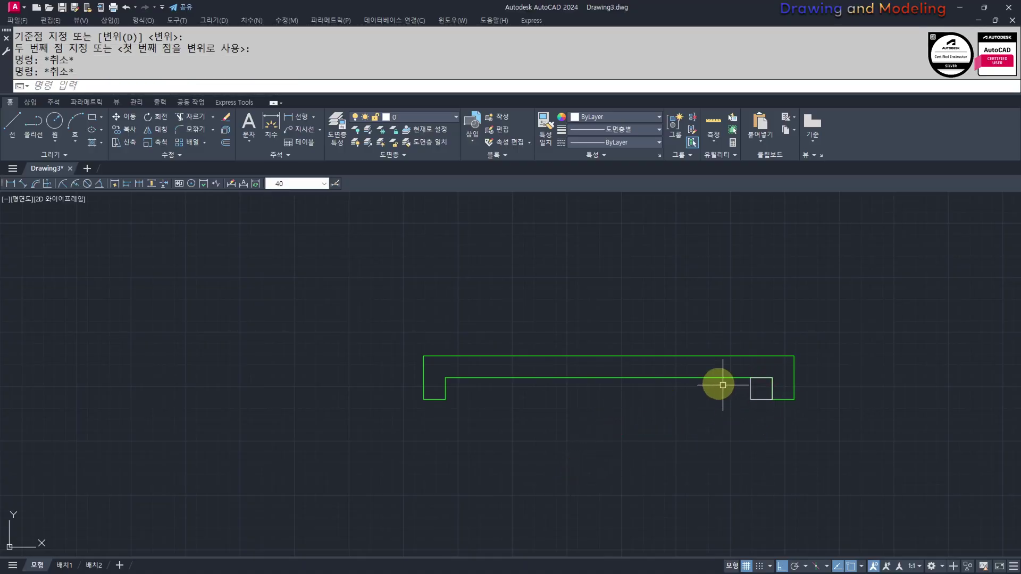
# - Match the 20 by 20 square's properties to the green tile profile
pyautogui.write('ma')
pyautogui.click(717, 376)
pyautogui.click(798, 444)
pyautogui.click(743, 373)
pyautogui.press('Escape')
# - Make 가는선 the current layer and draw a diagonal from the square's lower left to its upper right corner
pyautogui.click(415, 116)
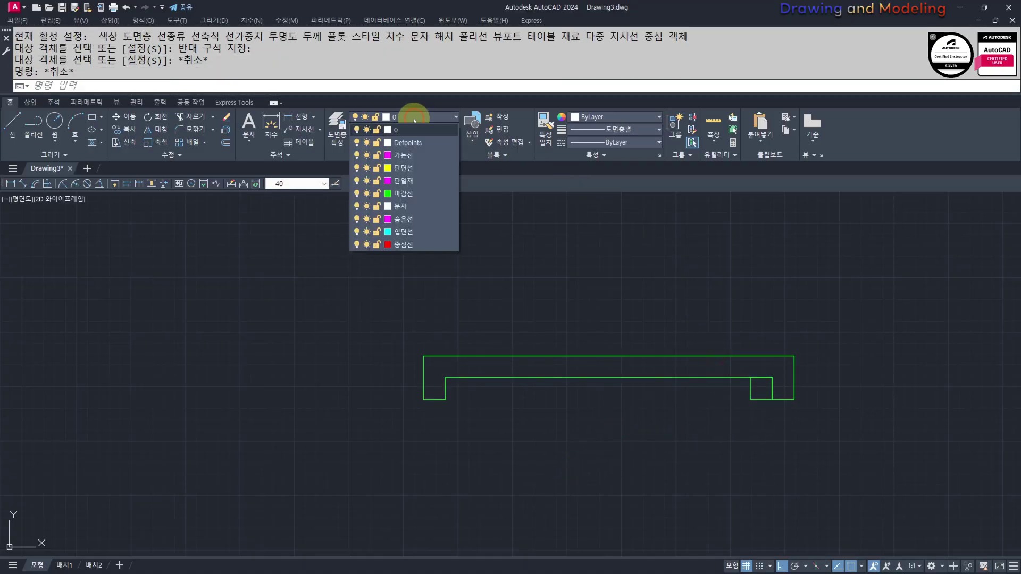
pyautogui.click(413, 155)
pyautogui.press('Escape')
pyautogui.press('Escape')
pyautogui.scroll(2, 738, 372)
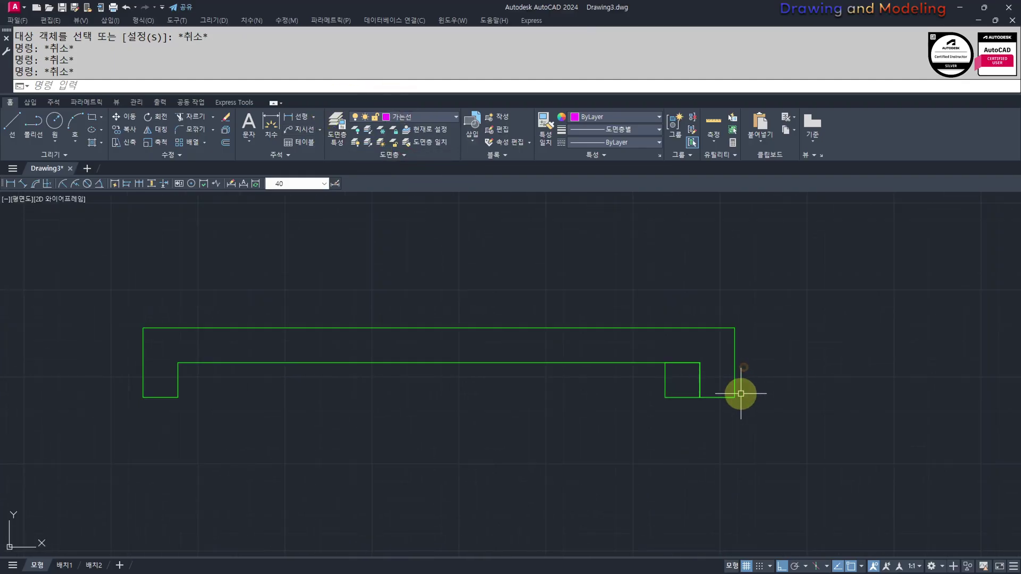
pyautogui.moveTo(739, 392); pyautogui.dragTo(708, 427, button='middle')
pyautogui.write('l')
pyautogui.click(633, 411)
pyautogui.click(668, 377)
pyautogui.press('Escape')
pyautogui.press('Escape')
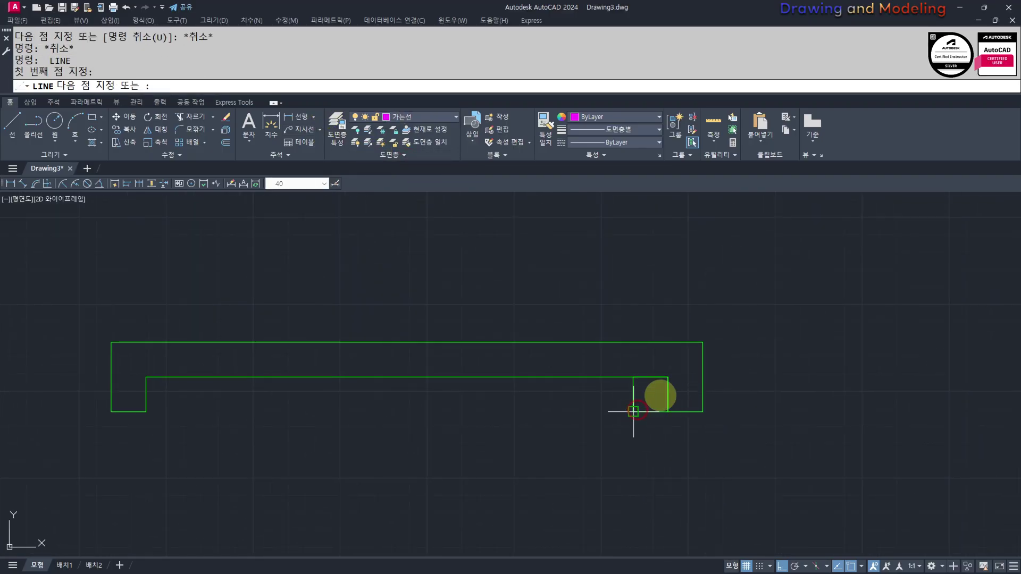
# - Copy the square and its diagonal 270 horizontally toward the tile's left leg
pyautogui.moveTo(582, 420); pyautogui.dragTo(750, 423, button='middle')
pyautogui.write('co')
pyautogui.click(808, 429)
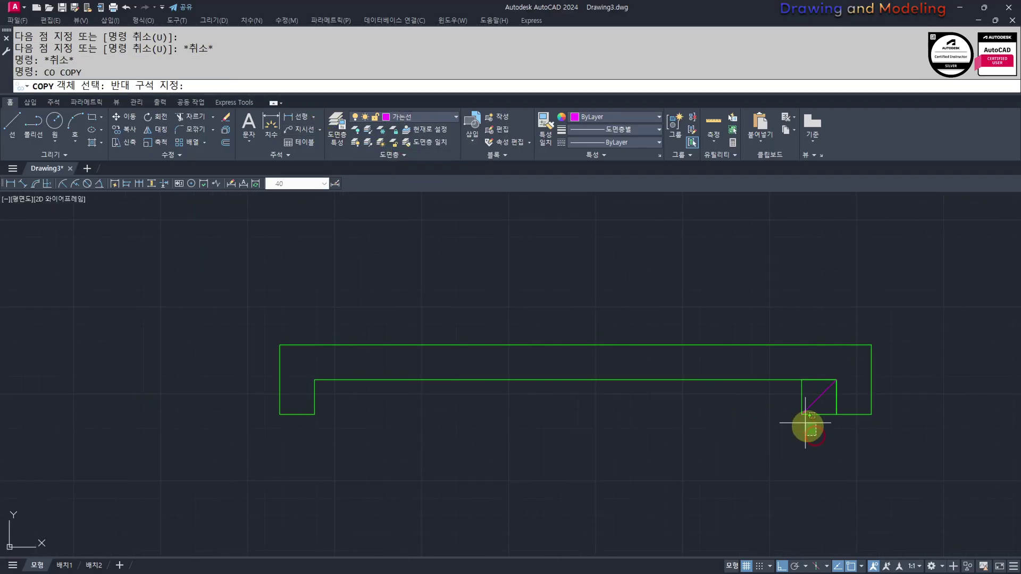
pyautogui.click(784, 403)
pyautogui.press('space')
pyautogui.click(796, 472)
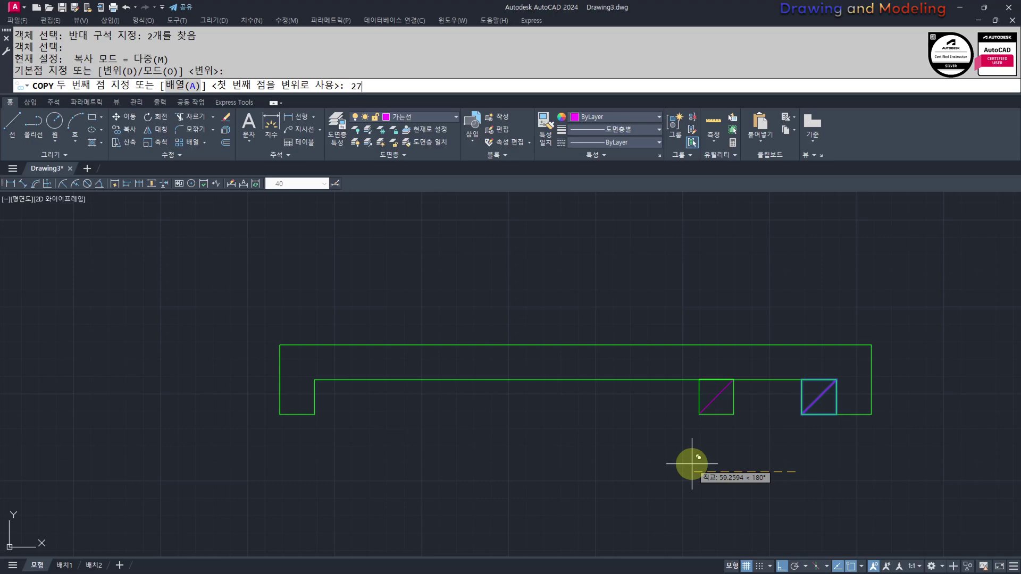
pyautogui.press('Return')
pyautogui.press('Escape')
pyautogui.press('Escape')
# - Stretch the top of the copied square and its diagonal upward by 20 to the tile's top edge
pyautogui.scroll(4, 563, 440)
pyautogui.write('s')
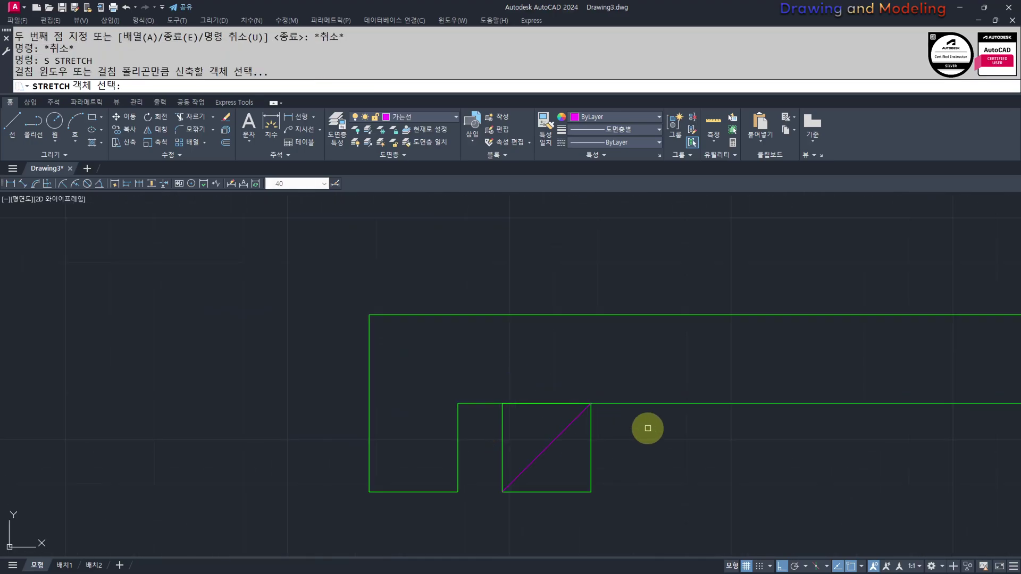
pyautogui.click(647, 428)
pyautogui.click(470, 369)
pyautogui.press('space')
pyautogui.click(715, 499)
pyautogui.write('20')
pyautogui.press('Return')
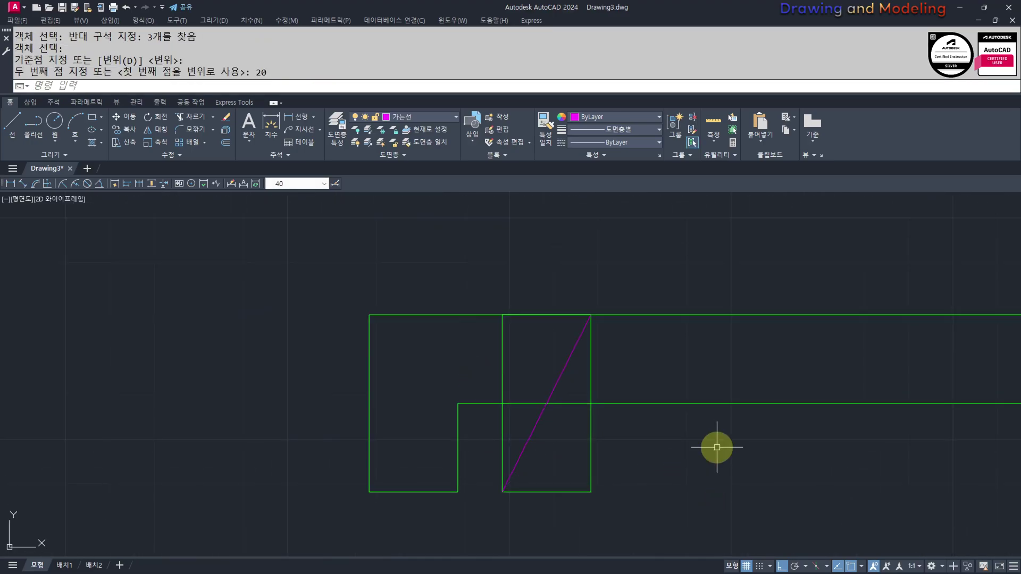
pyautogui.press('Escape')
pyautogui.press('Escape')
# - Rotate the tile profile about its outer lower right corner with the Reference option, taking the reference angle from that corner
pyautogui.scroll(-3, 839, 529)
pyautogui.moveTo(839, 529); pyautogui.dragTo(665, 433, button='middle')
pyautogui.write('ro')
pyautogui.click(839, 306)
pyautogui.click(759, 408)
pyautogui.press('Return')
pyautogui.moveTo(924, 429); pyautogui.dragTo(767, 421, button='middle')
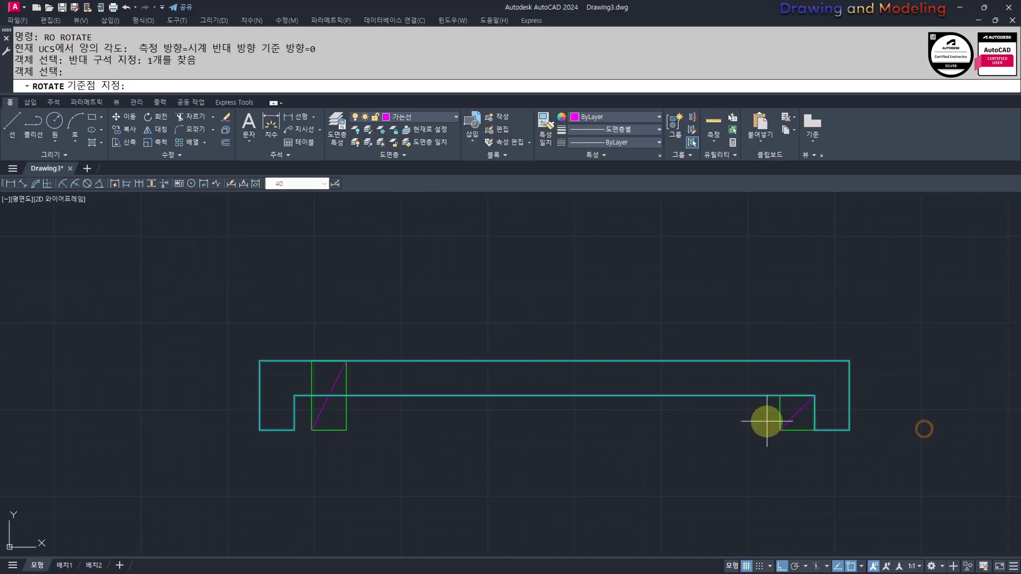
pyautogui.click(849, 426)
pyautogui.write('r')
pyautogui.press('Return')
pyautogui.click(850, 429)
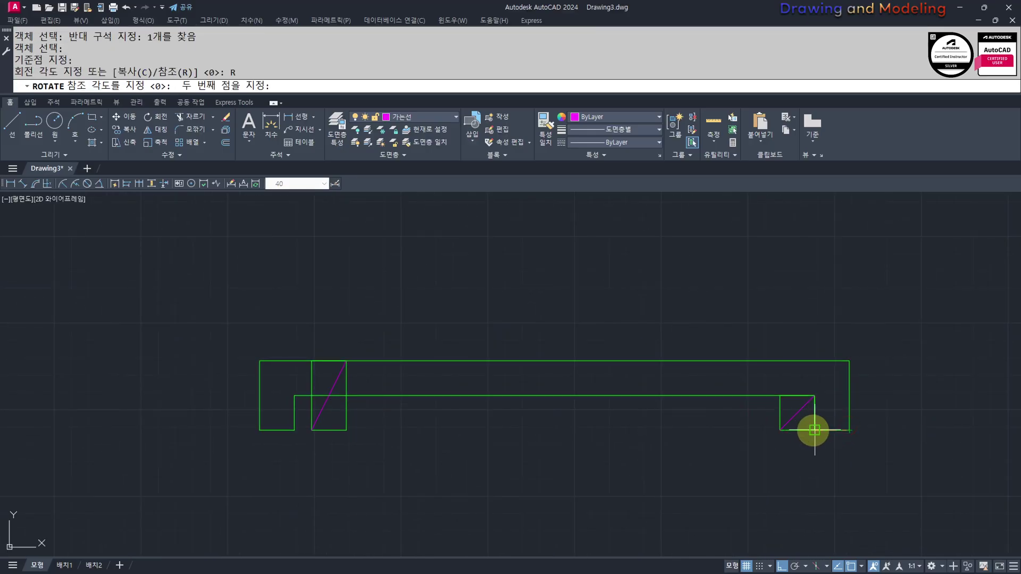
# - Rotate the roof tile profile by reference about its inner right-hand corner so its underside rests on the tall batten
pyautogui.click(815, 430)
pyautogui.click(346, 395)
pyautogui.press('Escape')
pyautogui.press('Escape')
pyautogui.scroll(-5, 501, 409)
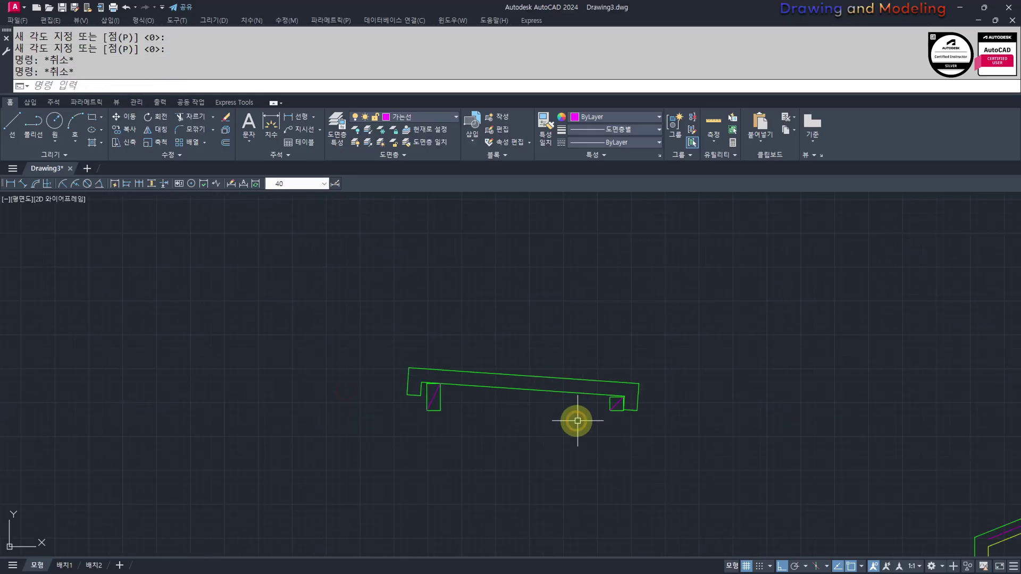
# - Copy the tilted tile and its small square batten 300 horizontally to the right
pyautogui.press('Return')
pyautogui.click(740, 420)
pyautogui.click(551, 329)
pyautogui.press('Return')
pyautogui.click(501, 475)
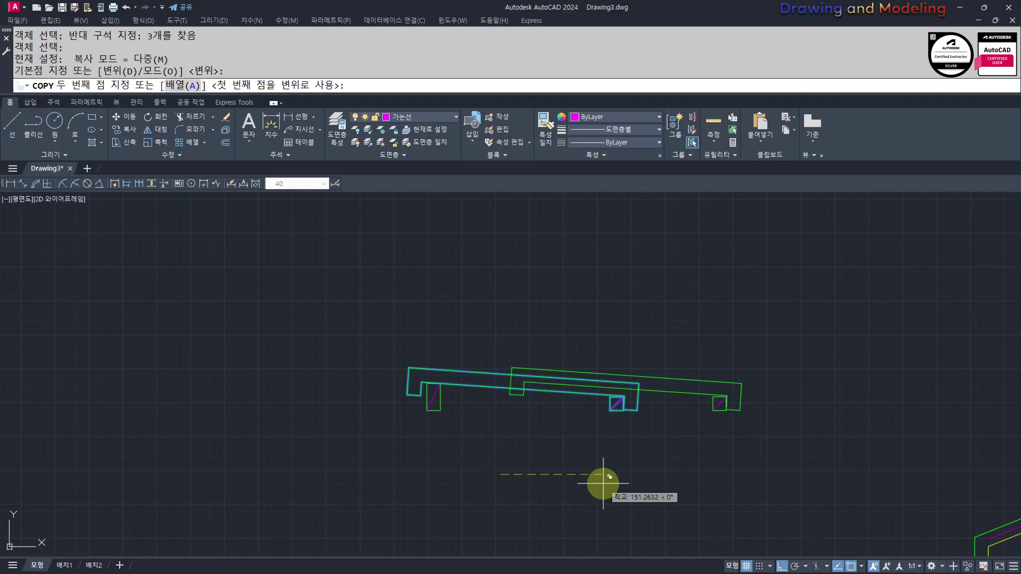
pyautogui.write('300')
pyautogui.press('Return')
pyautogui.press('Escape')
pyautogui.press('Escape')
# - Explode the copied tile's outline into separate lines
pyautogui.click(759, 429)
pyautogui.click(707, 350)
pyautogui.write('x')
pyautogui.press('Return')
pyautogui.press('Escape')
# - Fillet the inner leg edge at the copied tile's left end with the tile's upper and lower edges into sharp corners
pyautogui.scroll(5, 604, 375)
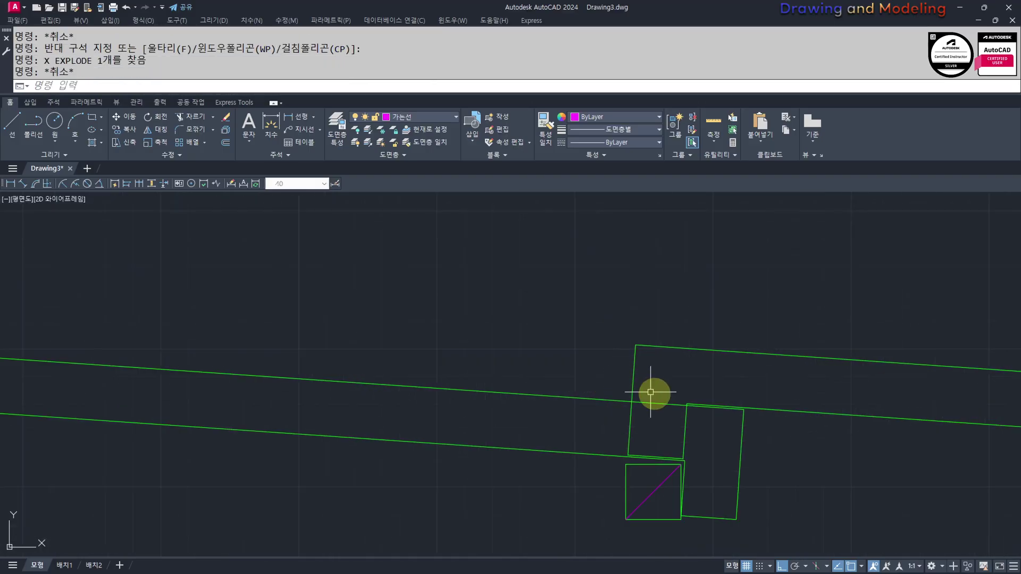
pyautogui.press('Escape')
pyautogui.press('f')
pyautogui.press('Return')
pyautogui.click(688, 415)
pyautogui.click(730, 346)
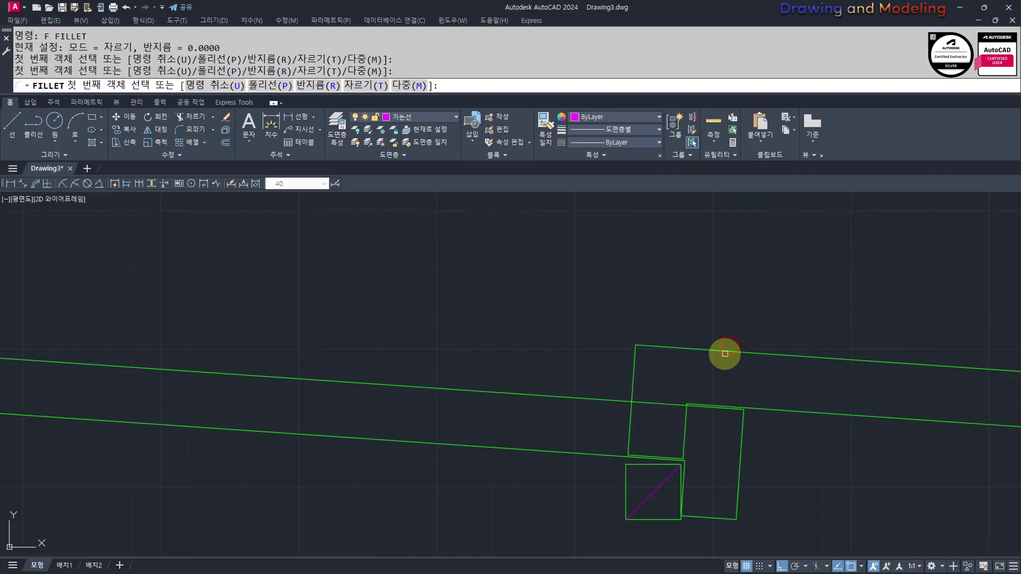
pyautogui.click(726, 351)
pyautogui.click(686, 417)
pyautogui.press('Escape')
pyautogui.press('Return')
pyautogui.click(688, 377)
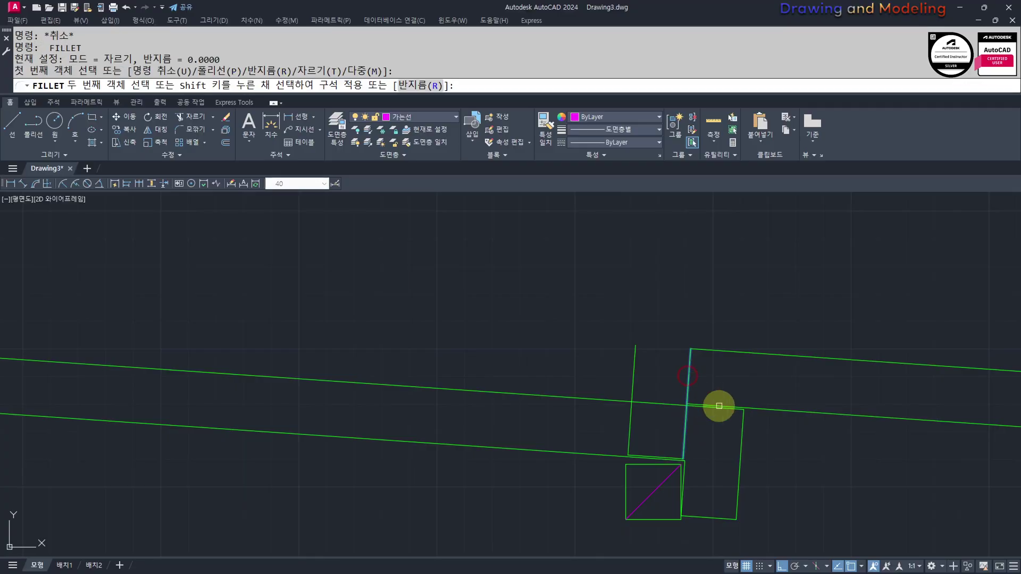
pyautogui.press('Escape')
pyautogui.press('Escape')
# - Erase the leftover leg lines at the left end of the copied tile
pyautogui.click(660, 430)
pyautogui.click(598, 432)
pyautogui.press('e')
pyautogui.press('Return')
pyautogui.click(595, 431)
pyautogui.click(718, 472)
pyautogui.press('e')
pyautogui.press('Return')
pyautogui.press('Escape')
pyautogui.press('Escape')
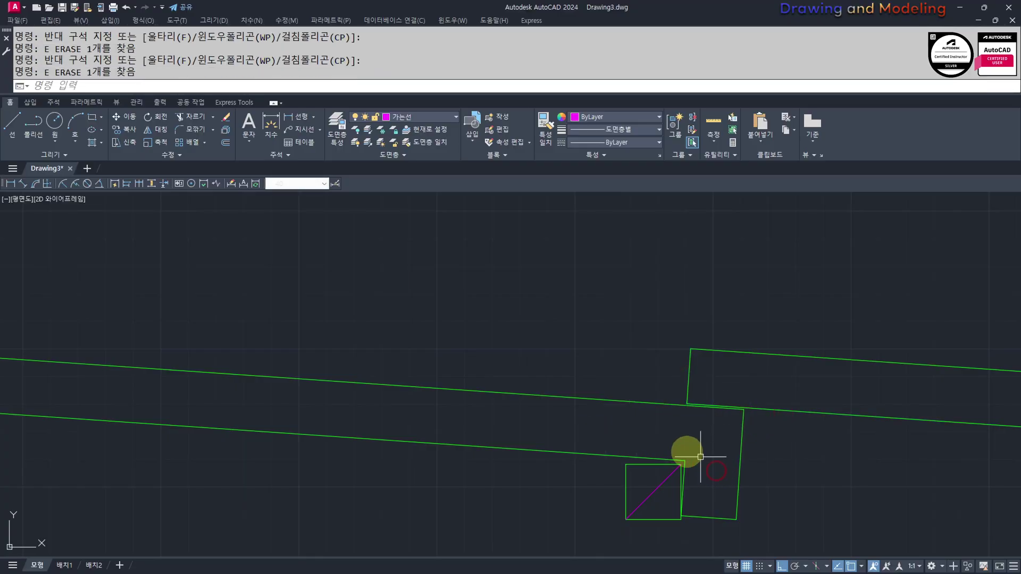
# - Join the six edge lines of the copied tile into one polyline
pyautogui.scroll(-5, 700, 441)
pyautogui.click(509, 331)
pyautogui.click(712, 406)
pyautogui.click(723, 356)
pyautogui.click(679, 454)
pyautogui.click(550, 337)
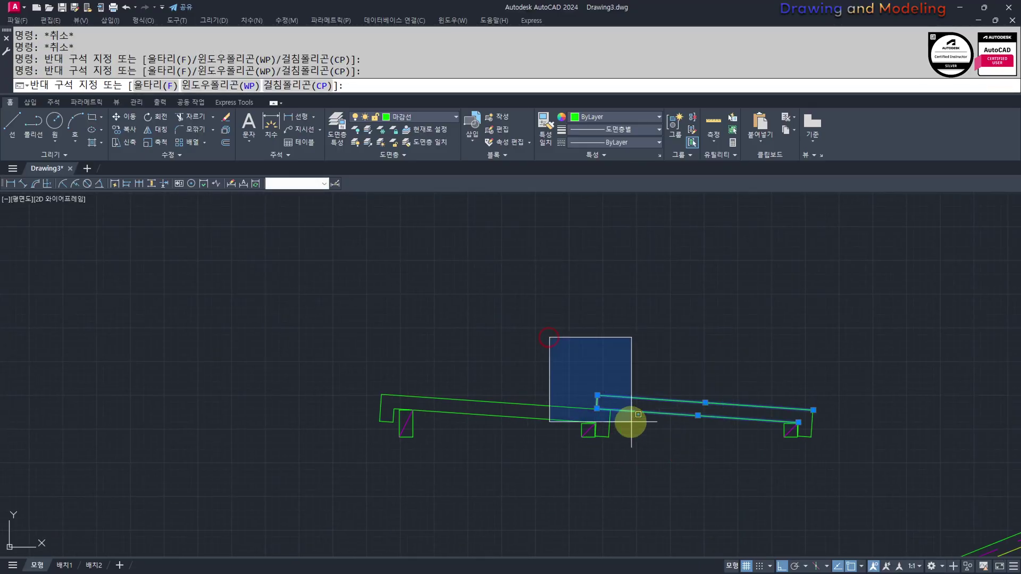
pyautogui.click(631, 422)
pyautogui.click(784, 386)
pyautogui.click(880, 510)
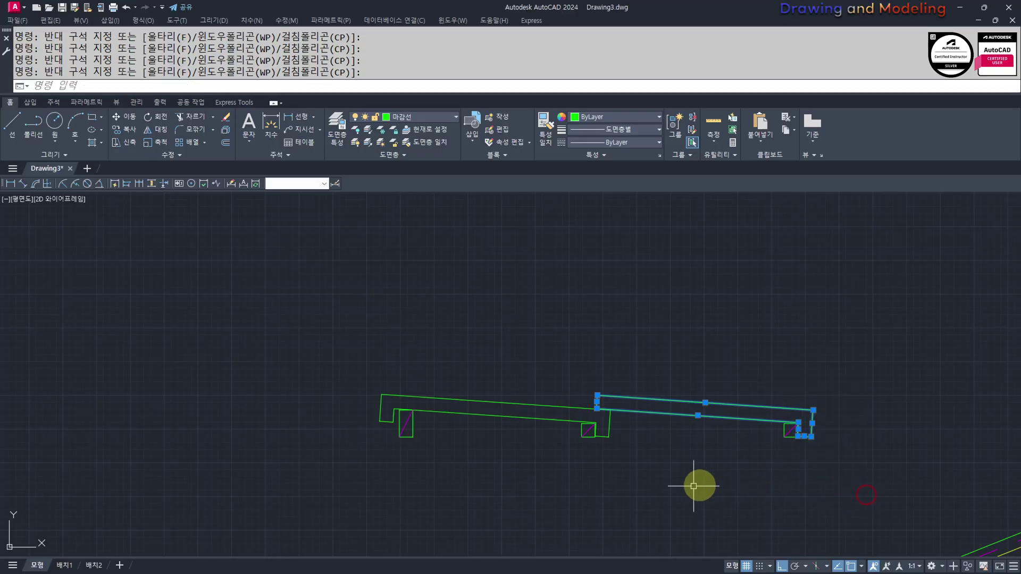
pyautogui.moveTo(651, 512); pyautogui.dragTo(759, 493, button='middle')
pyautogui.press('Return')
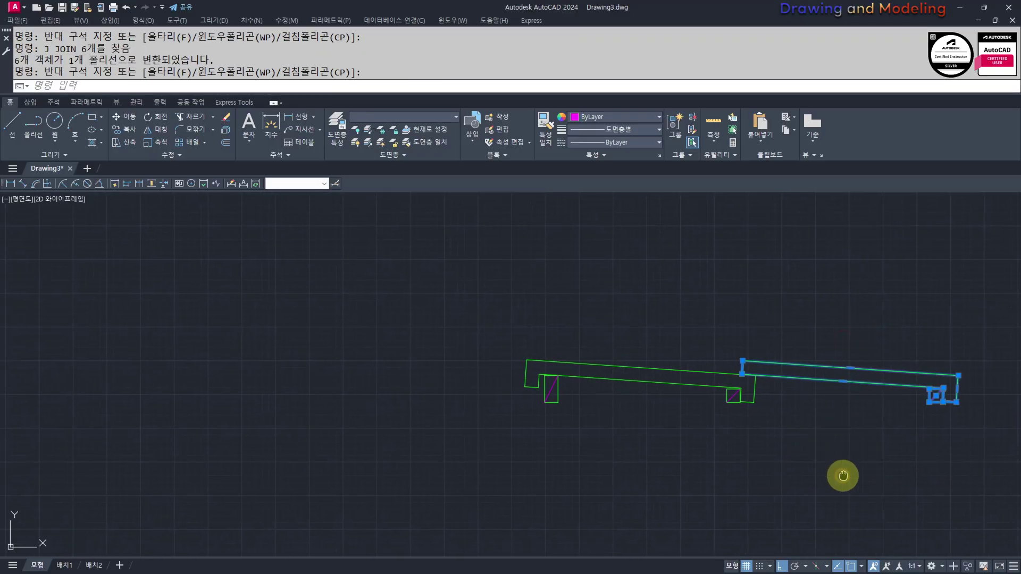
# - Group the second tile with its small batten, and group the first tile with its two battens
pyautogui.moveTo(844, 474); pyautogui.dragTo(847, 444, button='middle')
pyautogui.press('Return')
pyautogui.click(478, 292)
pyautogui.click(837, 438)
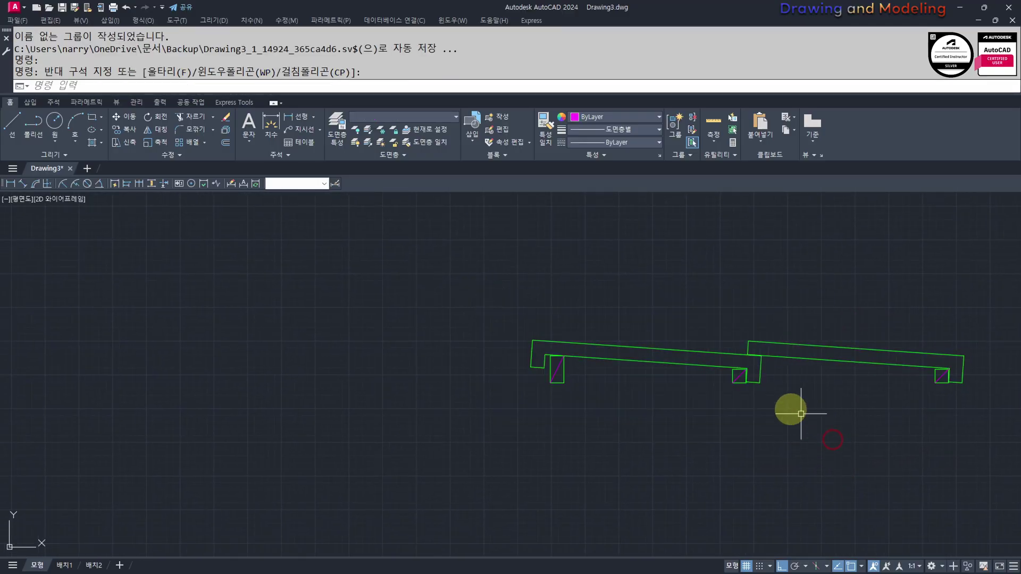
pyautogui.press('Return')
pyautogui.click(825, 394)
pyautogui.click(810, 311)
pyautogui.click(674, 408)
pyautogui.click(560, 286)
pyautogui.press('Escape')
pyautogui.press('Escape')
# - Draw a circle with a radius of 20 centred on the outer upper corner of the eave finish line
pyautogui.scroll(-4, 589, 372)
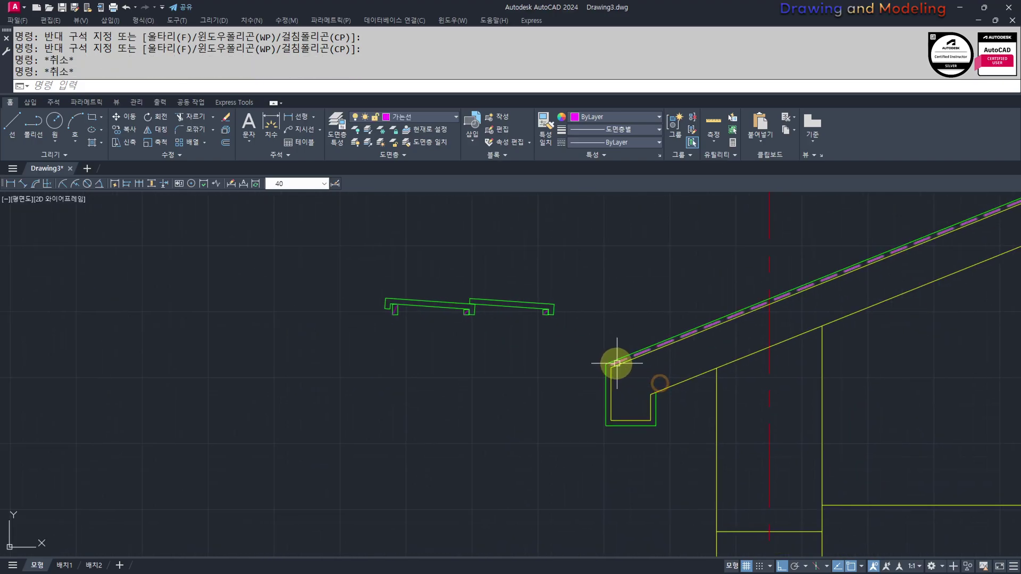
pyautogui.scroll(6, 555, 390)
pyautogui.write('c')
pyautogui.press('Return')
pyautogui.click(560, 375)
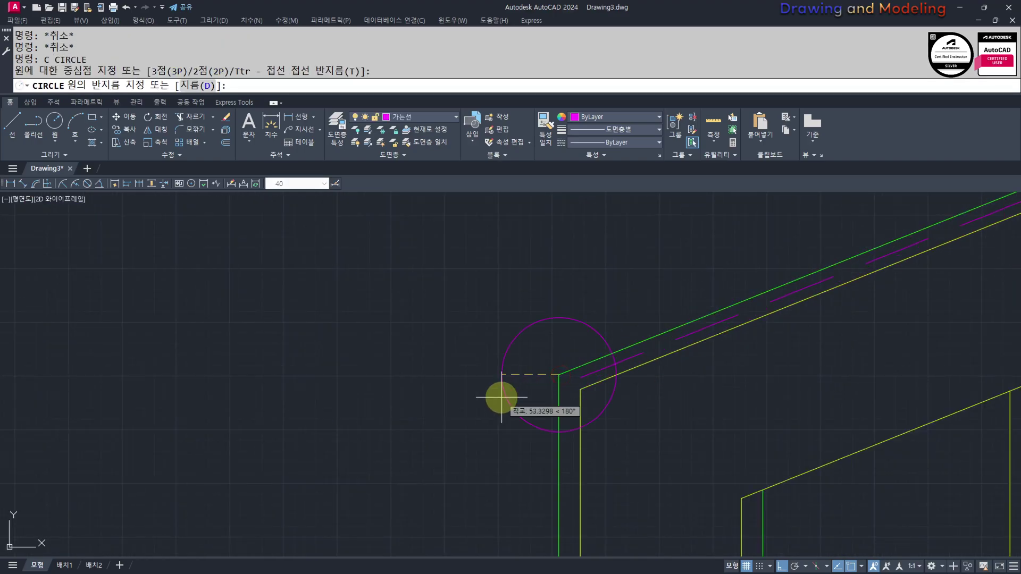
pyautogui.press('Return')
pyautogui.press('Escape')
pyautogui.press('Escape')
pyautogui.scroll(2, 570, 342)
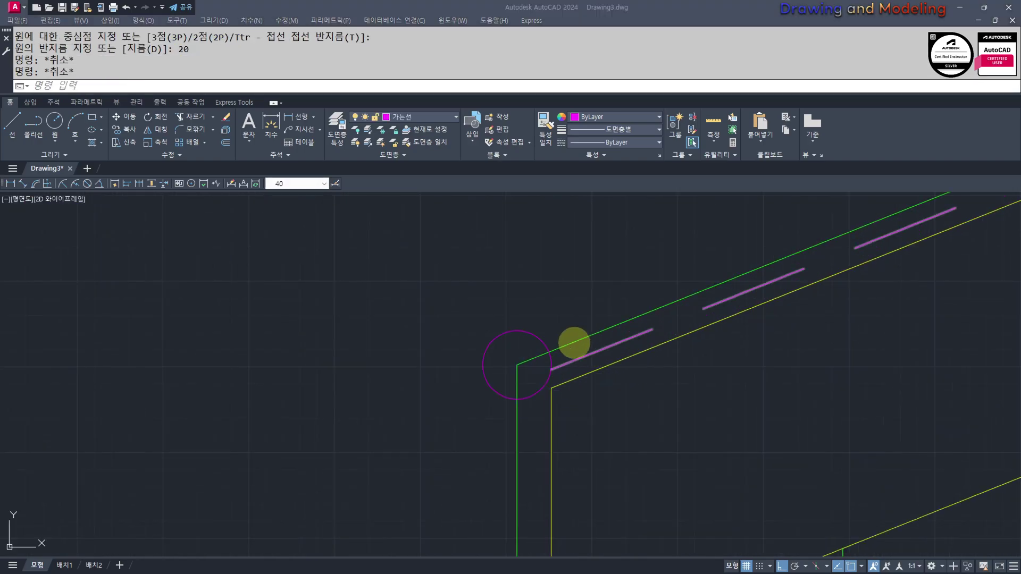
pyautogui.press('Escape')
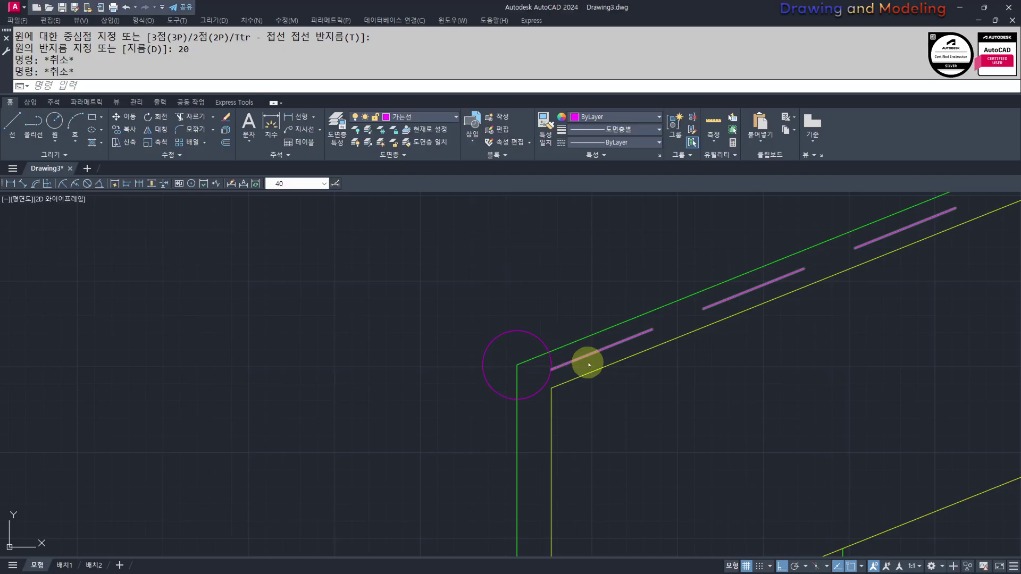
pyautogui.press('Escape')
# - Move both tile groups from the tall batten's lower-left corner to the point where the circle crosses the roof finish line
pyautogui.scroll(-8, 588, 362)
pyautogui.scroll(4, 428, 412)
pyautogui.click(730, 435)
pyautogui.click(517, 319)
pyautogui.moveTo(542, 448); pyautogui.dragTo(513, 413, button='middle')
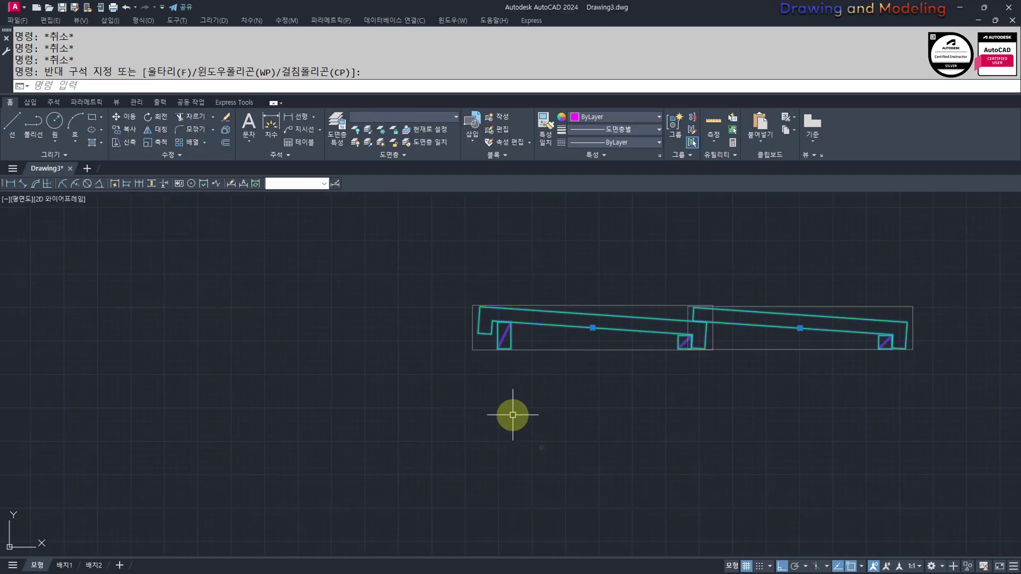
pyautogui.scroll(2, 476, 352)
pyautogui.write('m')
pyautogui.press('Return')
pyautogui.click(517, 346)
pyautogui.scroll(-3, 678, 399)
pyautogui.scroll(5, 434, 338)
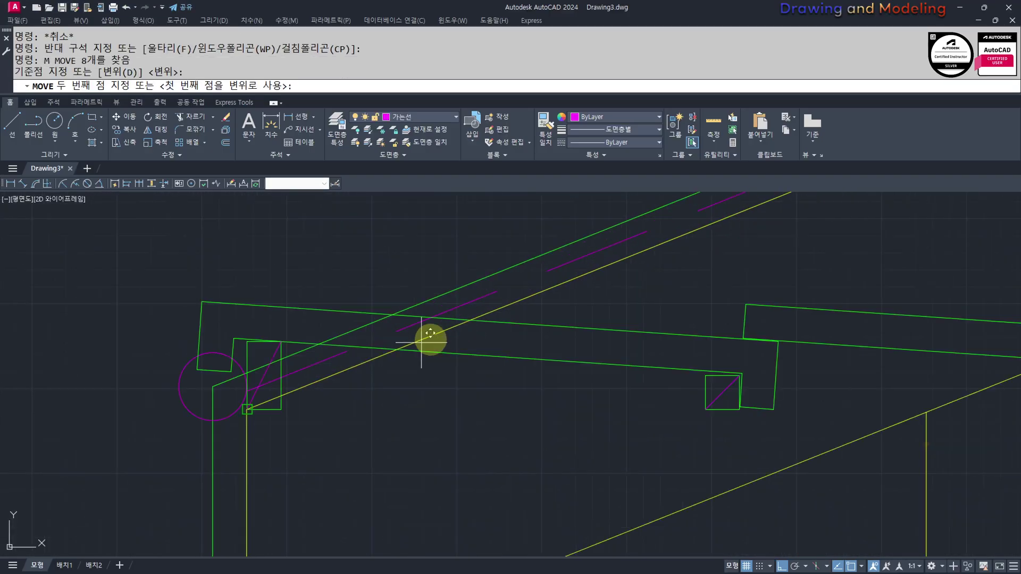
pyautogui.click(250, 370)
pyautogui.press('Escape')
pyautogui.press('Escape')
pyautogui.scroll(-3, 439, 378)
pyautogui.moveTo(537, 411); pyautogui.dragTo(550, 417, button='middle')
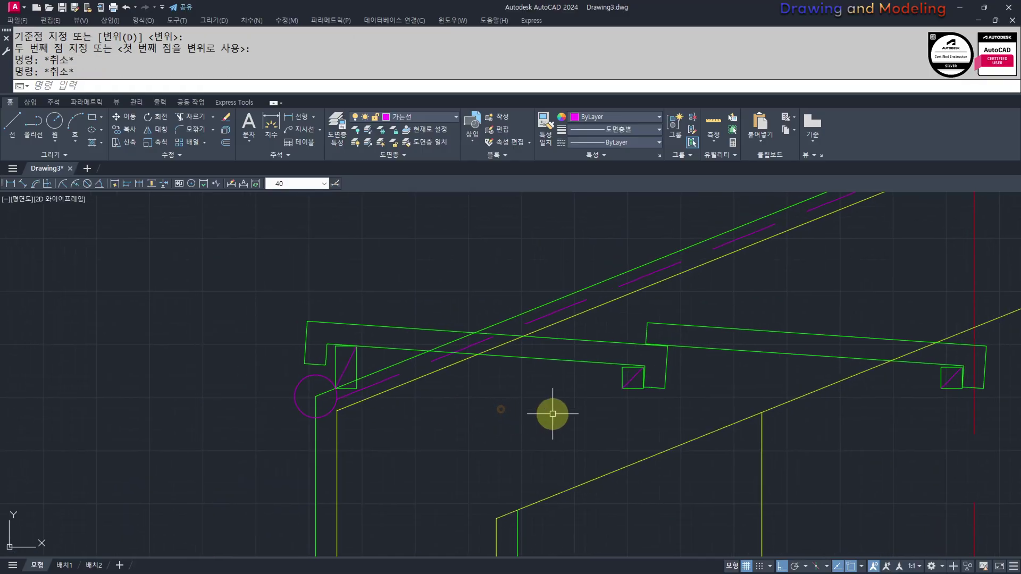
# - Rotate both tile groups about the tall batten's lower-left corner to align them with the roof slope
pyautogui.write('ro')
pyautogui.press('Return')
pyautogui.click(635, 343)
pyautogui.click(506, 368)
pyautogui.press('Return')
pyautogui.scroll(5, 544, 376)
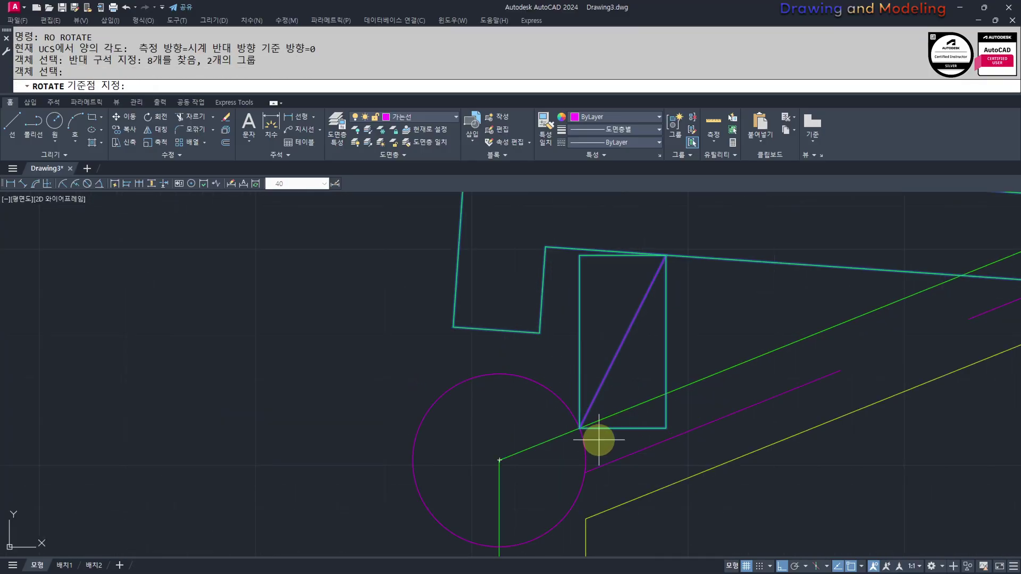
pyautogui.click(579, 428)
pyautogui.click(666, 394)
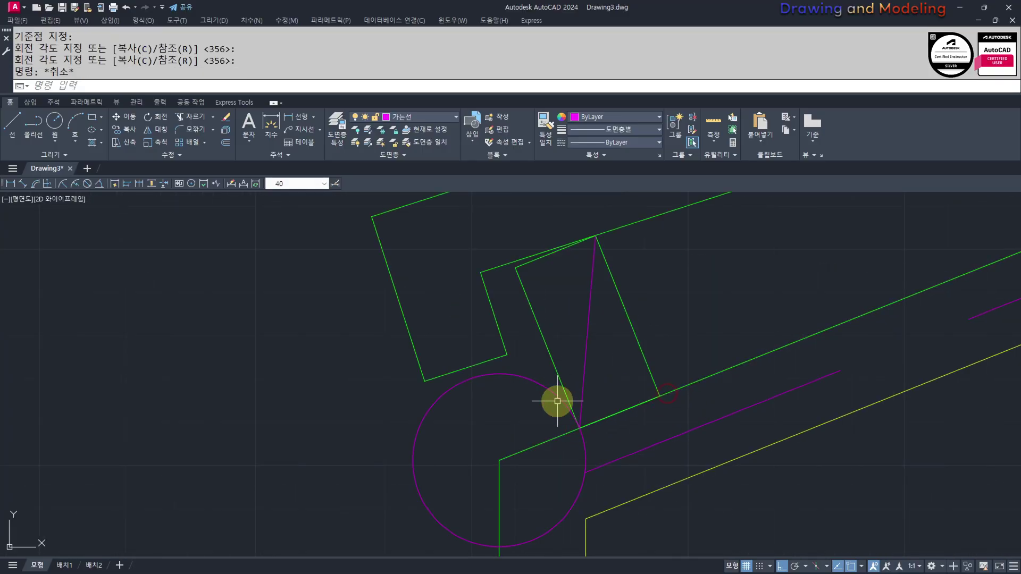
# - Erase the helper circle at the eave corner
pyautogui.click(512, 366)
pyautogui.click(430, 390)
pyautogui.write('e')
pyautogui.press('Return')
pyautogui.scroll(-6, 502, 352)
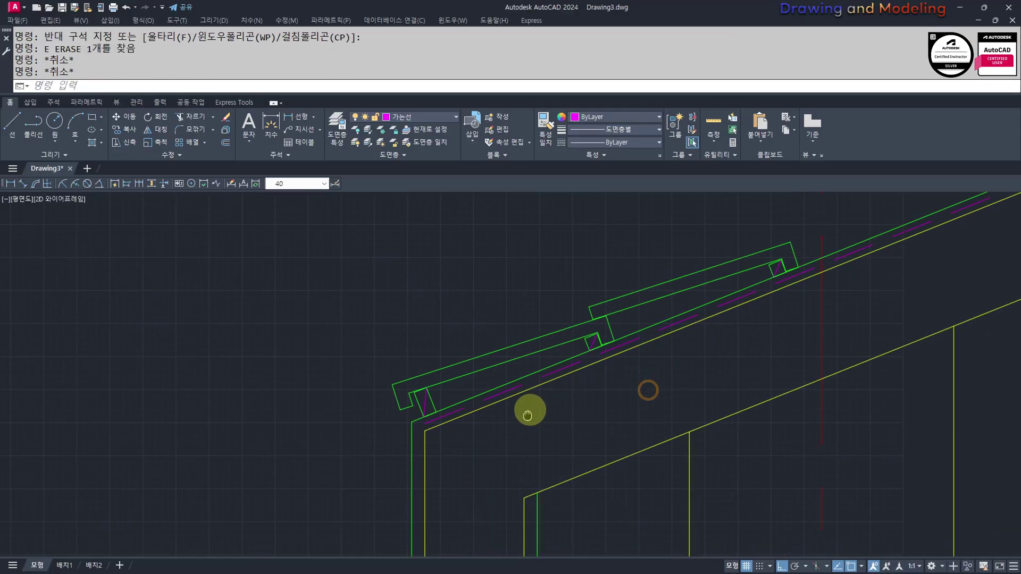
pyautogui.write('ar')
pyautogui.press('Return')
pyautogui.click(552, 372)
pyautogui.press('Return')
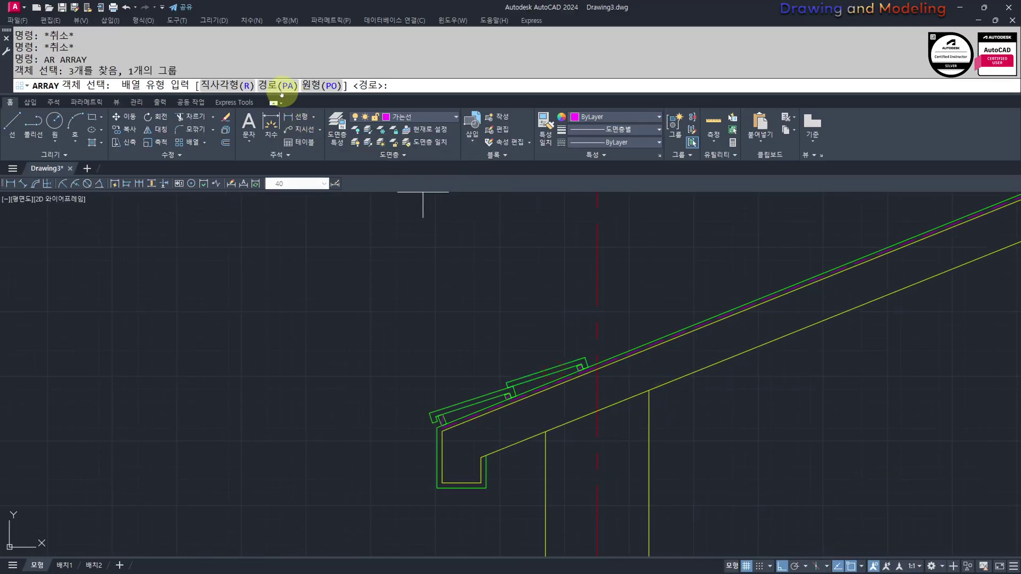
pyautogui.press('Escape')
pyautogui.press('Escape')
pyautogui.press('Escape')
pyautogui.press('Escape')
pyautogui.scroll(4, 575, 319)
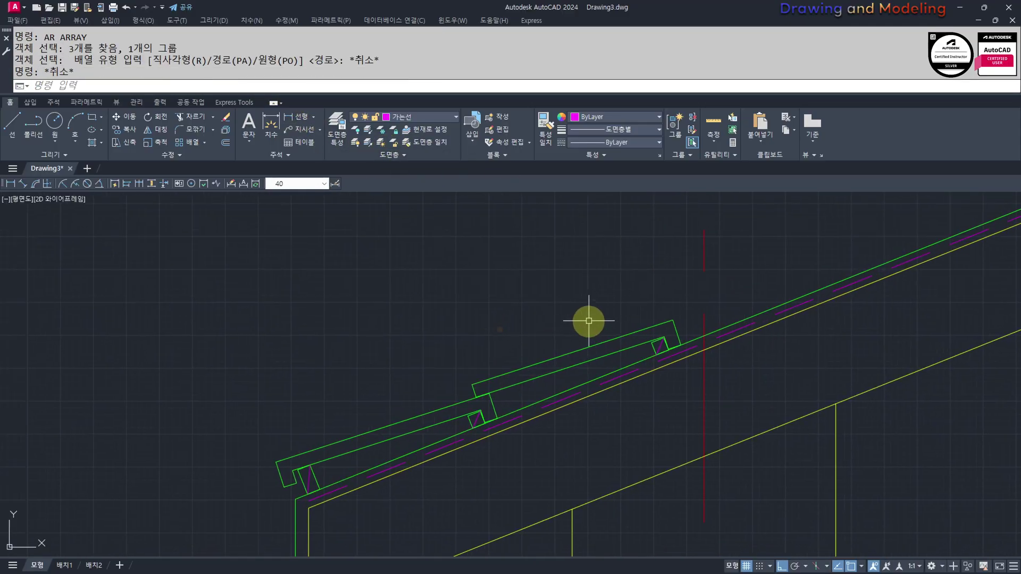
pyautogui.scroll(-4, 578, 312)
pyautogui.press('Escape')
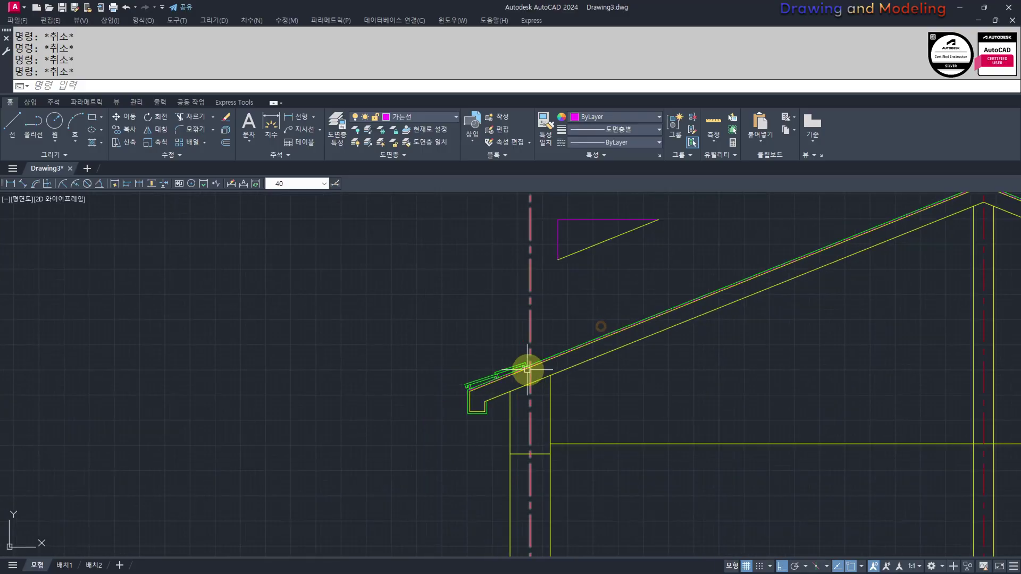
# - Move the whole section drawing together with its sheet frame
pyautogui.scroll(4, 458, 470)
pyautogui.scroll(-2, 594, 367)
pyautogui.scroll(-5, 594, 367)
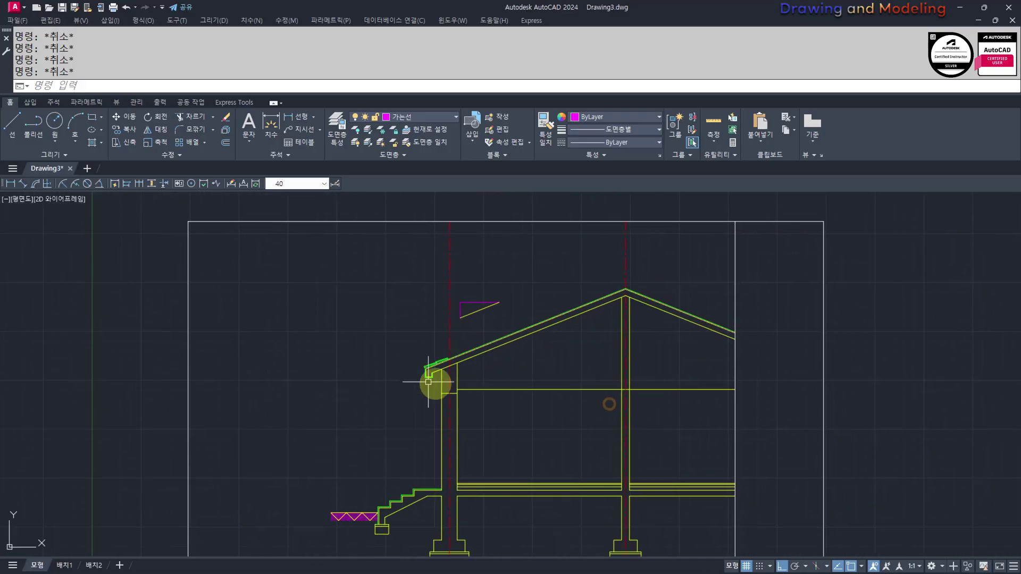
pyautogui.scroll(1, 478, 292)
pyautogui.scroll(-4, 571, 318)
pyautogui.click(780, 444)
pyautogui.click(414, 217)
pyautogui.moveTo(615, 322); pyautogui.dragTo(558, 391, button='middle')
pyautogui.write('m')
pyautogui.press('space')
pyautogui.click(771, 405)
pyautogui.press('Escape')
pyautogui.press('Escape')
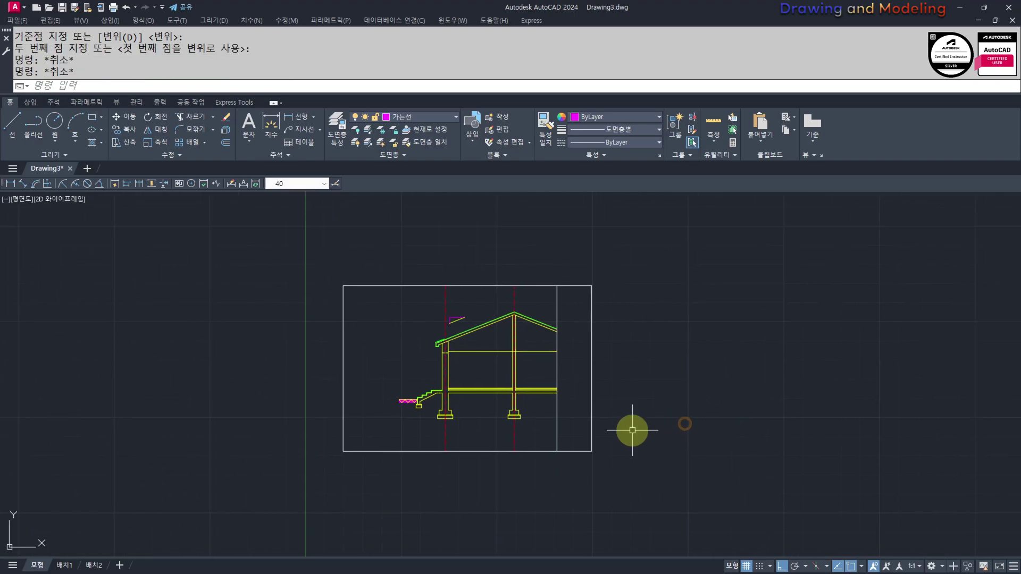
# - Copy the whole framed section drawing horizontally to the empty area on its right
pyautogui.write('co')
pyautogui.press('space')
pyautogui.click(707, 483)
pyautogui.click(296, 267)
pyautogui.press('space')
pyautogui.click(325, 479)
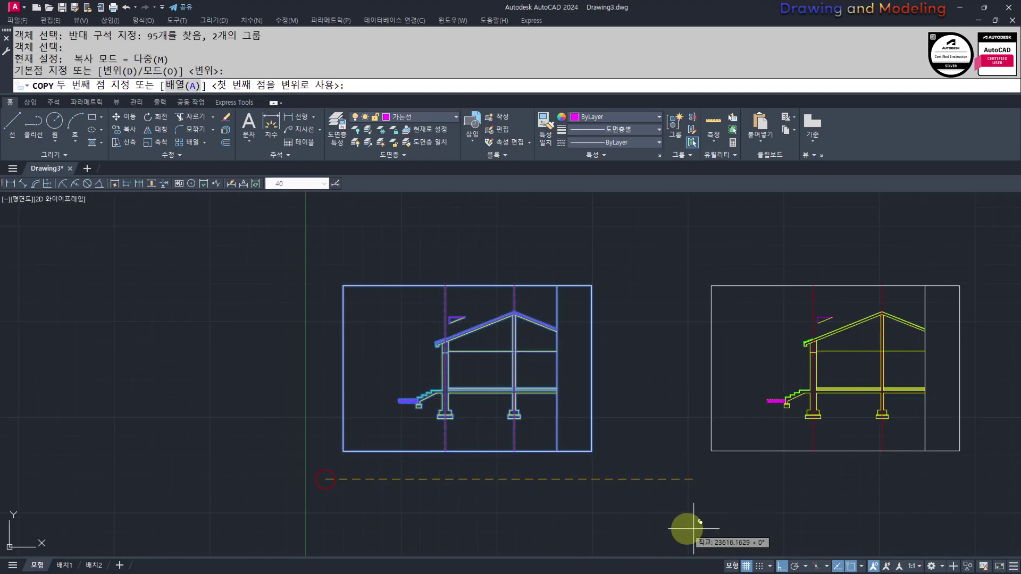
pyautogui.click(652, 516)
pyautogui.press('Escape')
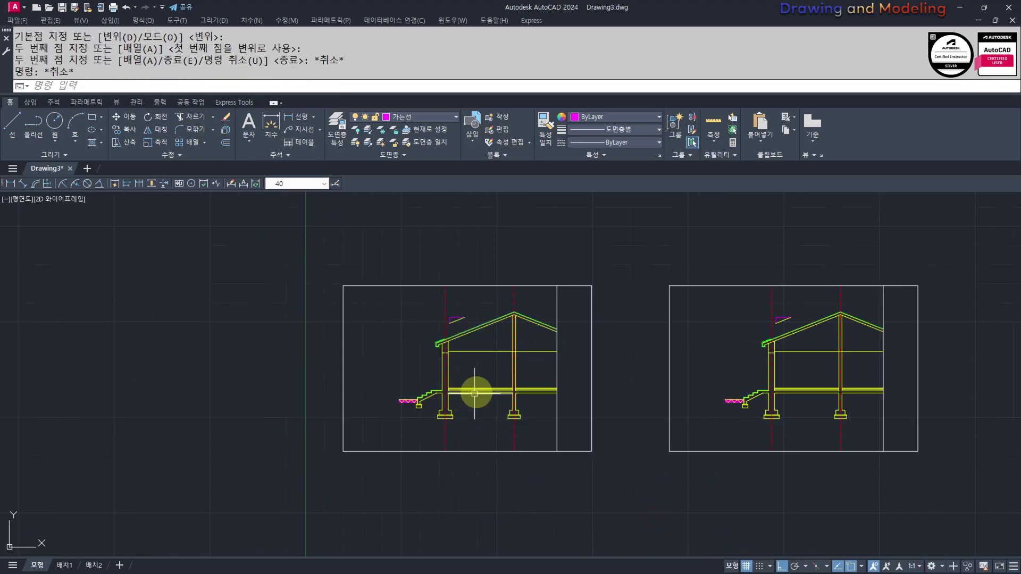
# - Delete the duplicate framed section drawing to the right of the original
pyautogui.scroll(5, 541, 389)
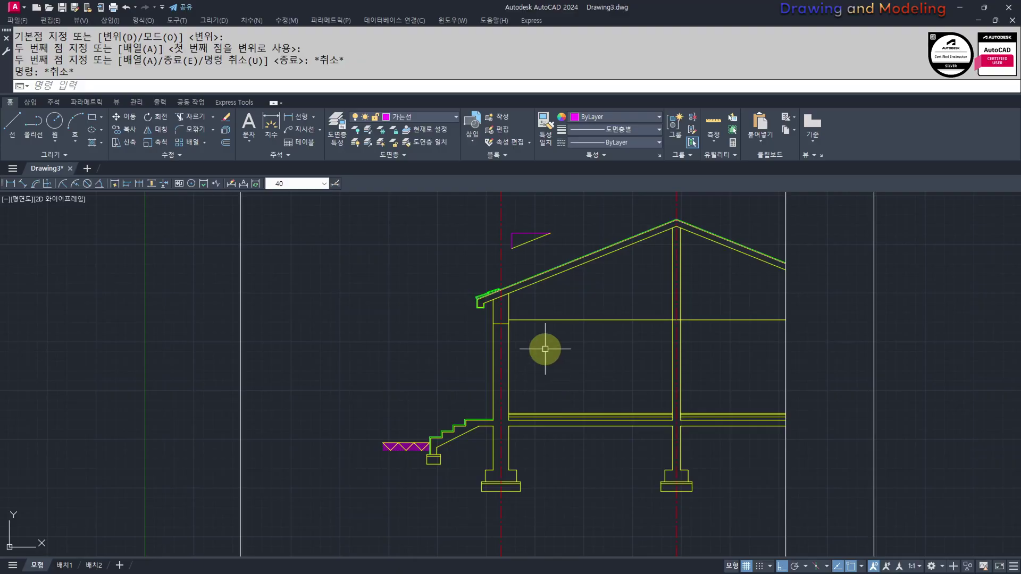
pyautogui.press('Escape')
pyautogui.press('Escape')
pyautogui.press('Escape')
pyautogui.scroll(-6, 716, 397)
pyautogui.moveTo(718, 396); pyautogui.dragTo(581, 414, button='middle')
pyautogui.click(593, 284)
pyautogui.click(859, 458)
pyautogui.press('Delete')
pyautogui.press('Escape')
pyautogui.scroll(5, 547, 387)
pyautogui.write('o')
pyautogui.press('Return')
pyautogui.write('200')
pyautogui.press('Return')
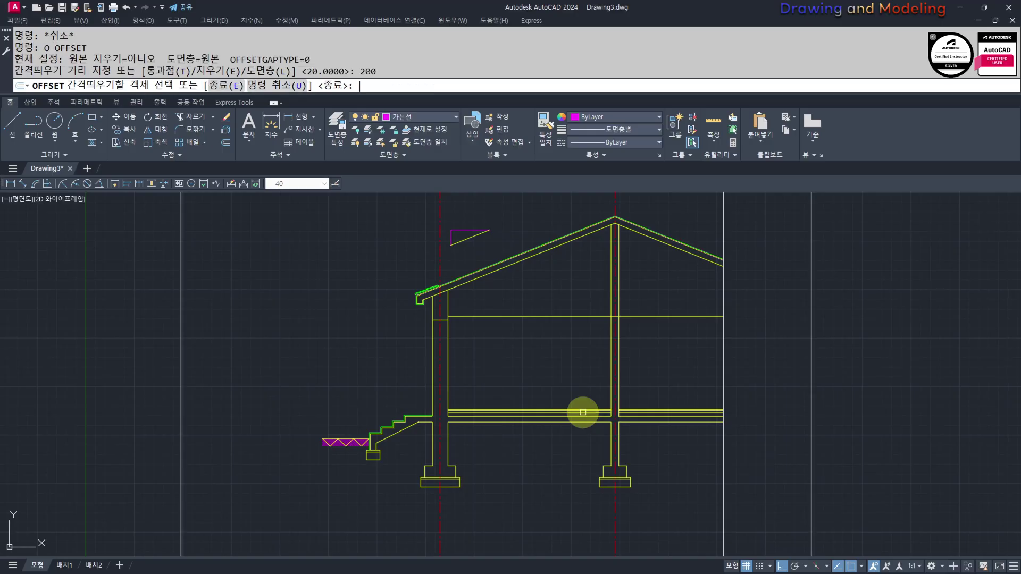
pyautogui.press('Escape')
# - Offset the floor slab's underside line 250 downward in both bays between the foundation walls
pyautogui.press('Return')
pyautogui.write('250')
pyautogui.press('Return')
pyautogui.scroll(4, 520, 426)
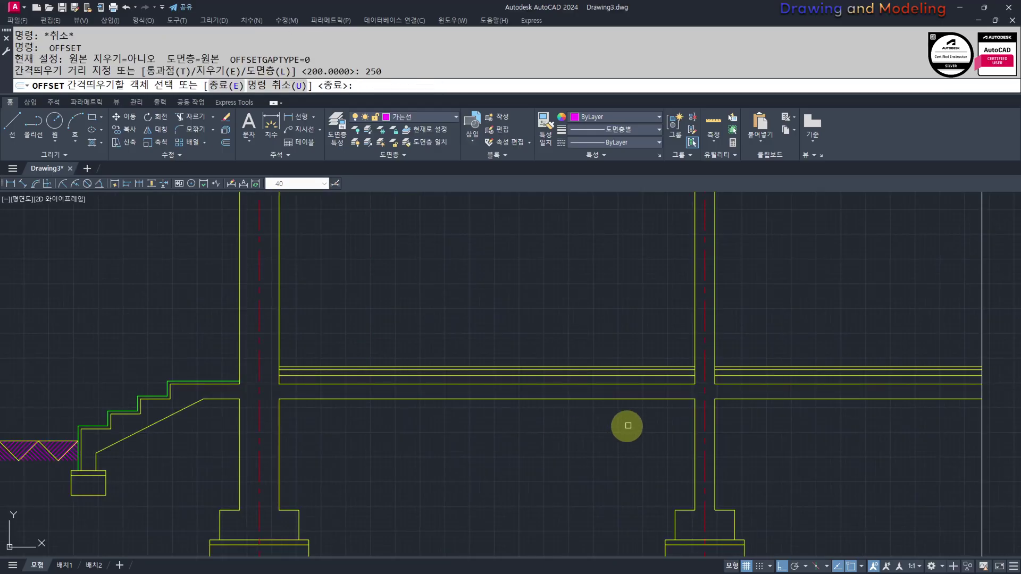
pyautogui.click(593, 423)
pyautogui.click(654, 442)
pyautogui.click(775, 399)
pyautogui.click(657, 461)
pyautogui.press('Escape')
pyautogui.press('Escape')
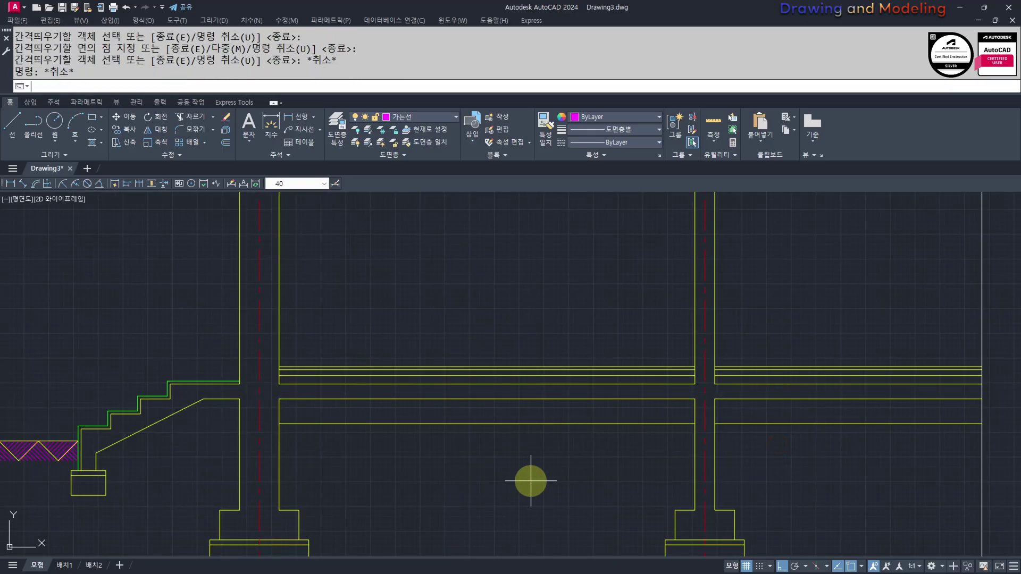
pyautogui.press('Return')
pyautogui.write('540')
pyautogui.press('Return')
pyautogui.click(650, 399)
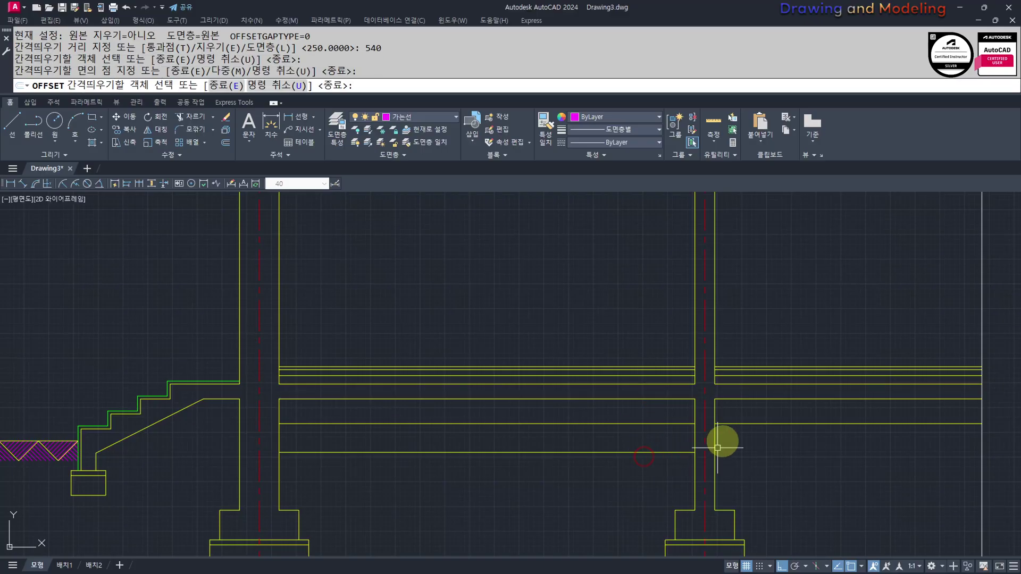
pyautogui.press('Escape')
pyautogui.press('Escape')
pyautogui.hotkey('ctrl', 'z')
pyautogui.press('Escape')
pyautogui.press('Escape')
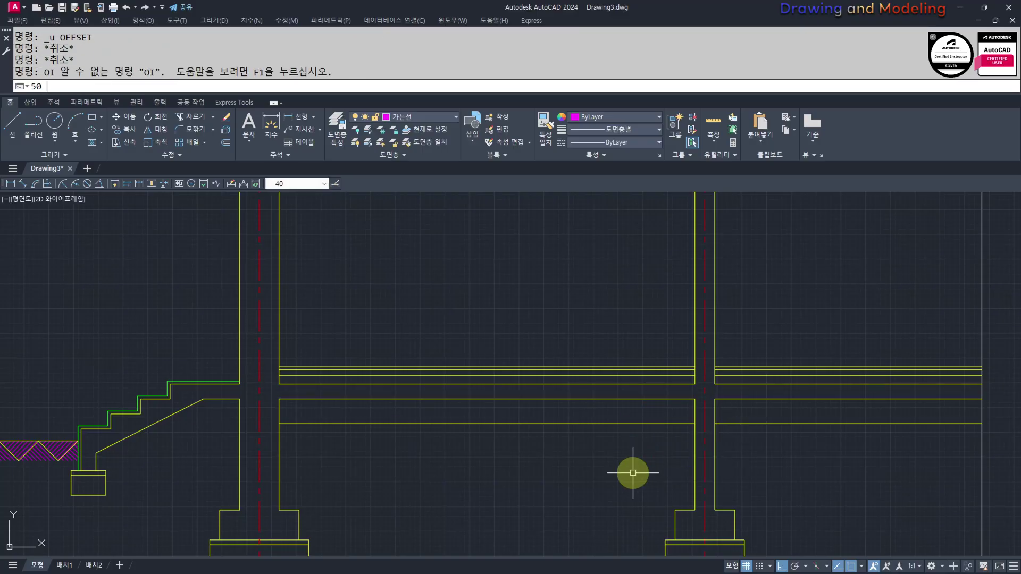
pyautogui.press('Return')
pyautogui.press('Escape')
pyautogui.press('Escape')
pyautogui.press('Escape')
pyautogui.press('Escape')
# - Offset the floor slab's underside line 50 downward in both bays
pyautogui.write('O')
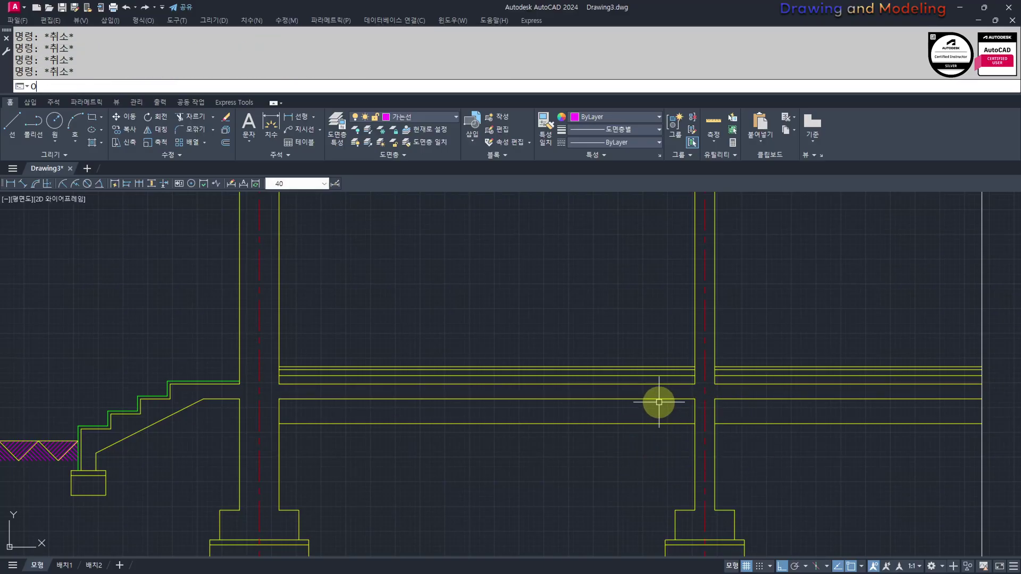
pyautogui.press('Return')
pyautogui.write('50')
pyautogui.press('Return')
pyautogui.click(620, 399)
pyautogui.click(634, 427)
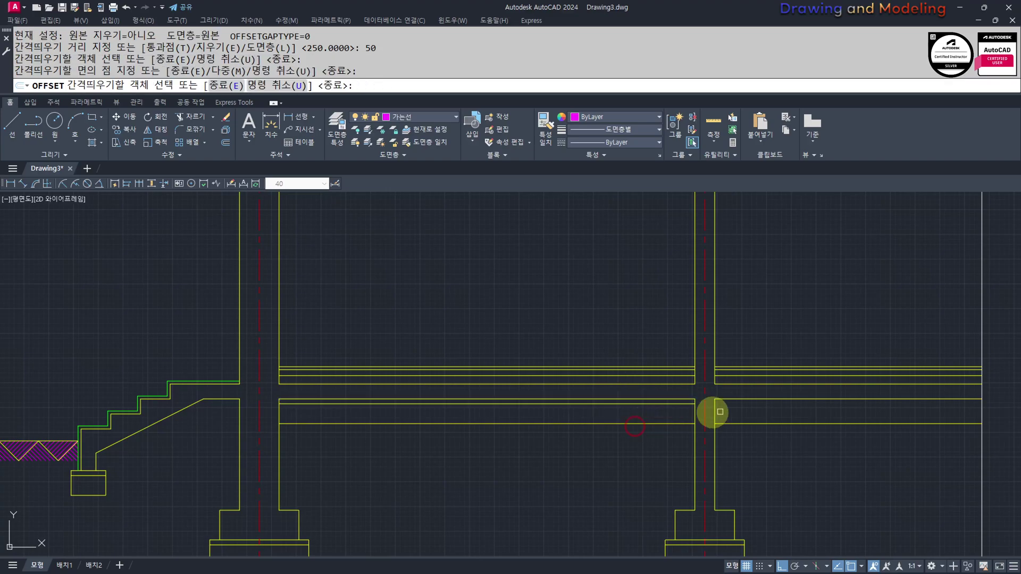
pyautogui.press('Escape')
pyautogui.press('Escape')
# - Copy the whole section drawing with its sheet frame horizontally to the empty area on its right
pyautogui.scroll(-8, 670, 388)
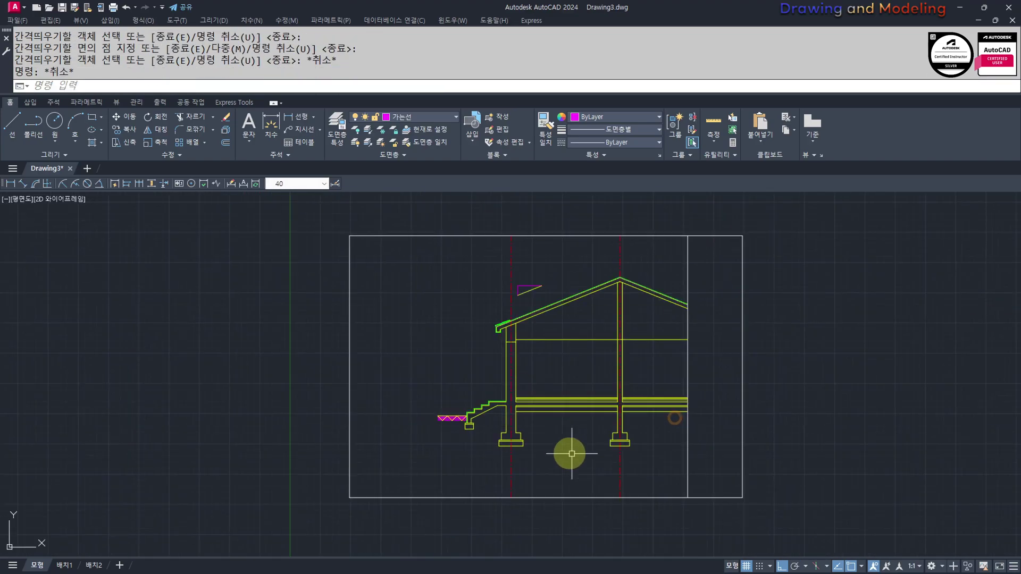
pyautogui.click(692, 497)
pyautogui.click(297, 292)
pyautogui.moveTo(556, 434); pyautogui.dragTo(433, 388, button='middle')
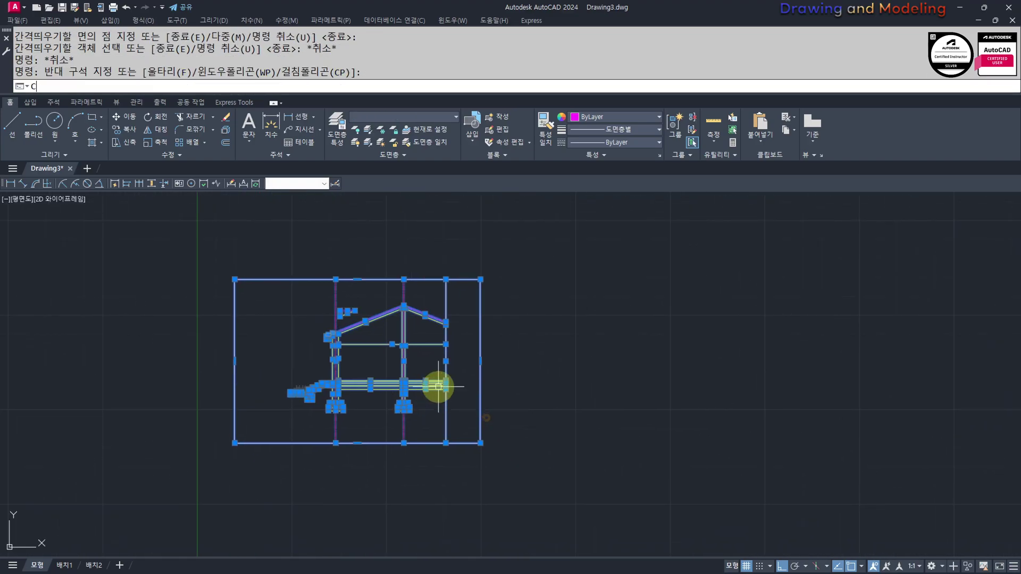
pyautogui.write('CO')
pyautogui.press('Return')
pyautogui.click(242, 470)
pyautogui.click(554, 486)
pyautogui.press('Escape')
pyautogui.press('Escape')
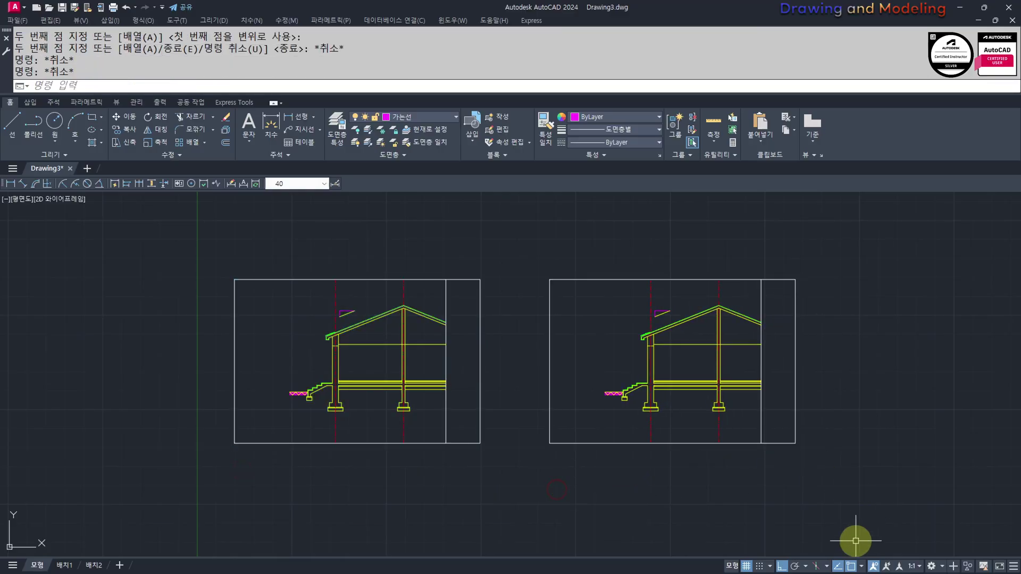
pyautogui.press('Escape')
pyautogui.press('Escape')
# - Move the roof-slope triangle in the original drawing straight up, farther away from the roof
pyautogui.scroll(2, 508, 413)
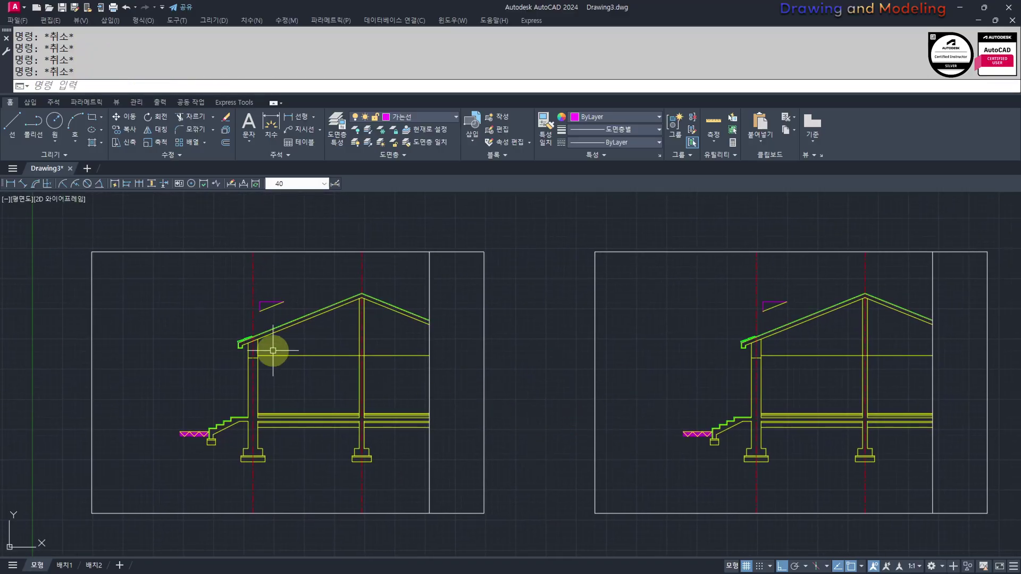
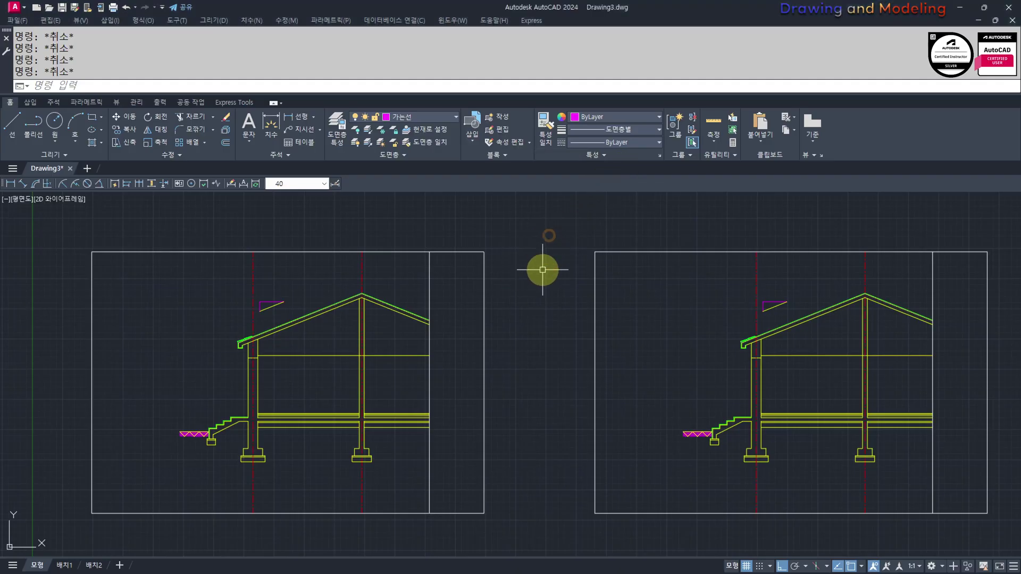
pyautogui.moveTo(542, 269)
pyautogui.mouseDown(button='middle')
pyautogui.moveTo(552, 315)
pyautogui.moveTo(513, 296)
pyautogui.moveTo(556, 321)
pyautogui.mouseUp(button='middle')
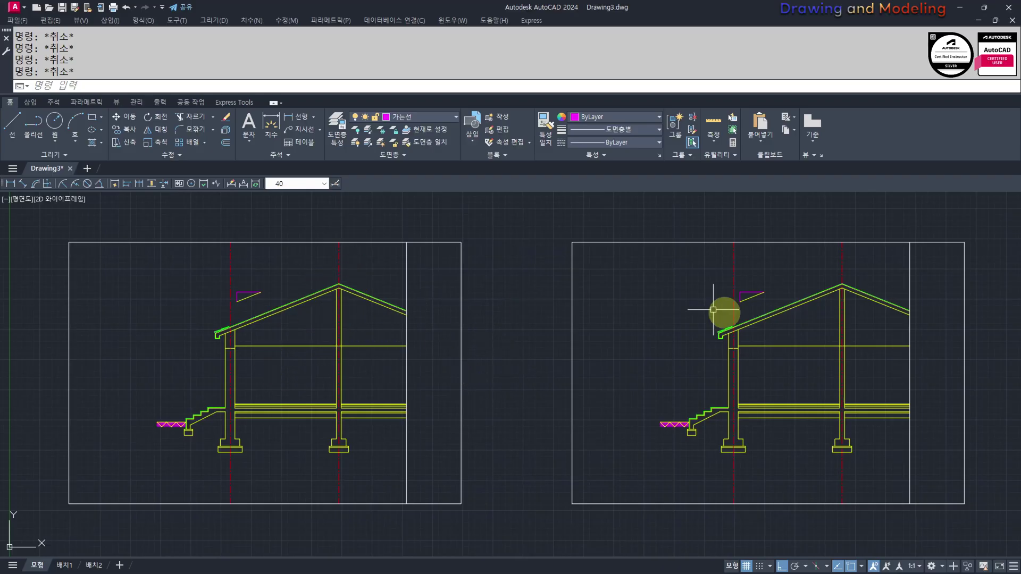
pyautogui.moveTo(202, 373); pyautogui.dragTo(349, 378, button='middle')
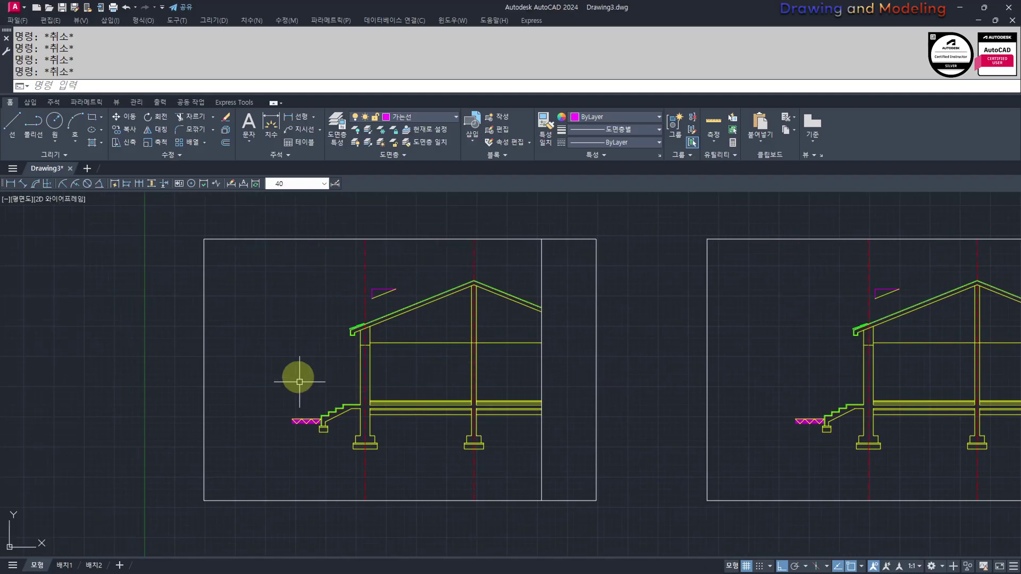
pyautogui.scroll(3, 300, 382)
pyautogui.moveTo(398, 292); pyautogui.dragTo(379, 379, button='middle')
pyautogui.scroll(-2, 453, 371)
pyautogui.moveTo(461, 378); pyautogui.dragTo(421, 378, button='middle')
pyautogui.scroll(3, 378, 316)
pyautogui.click(548, 358)
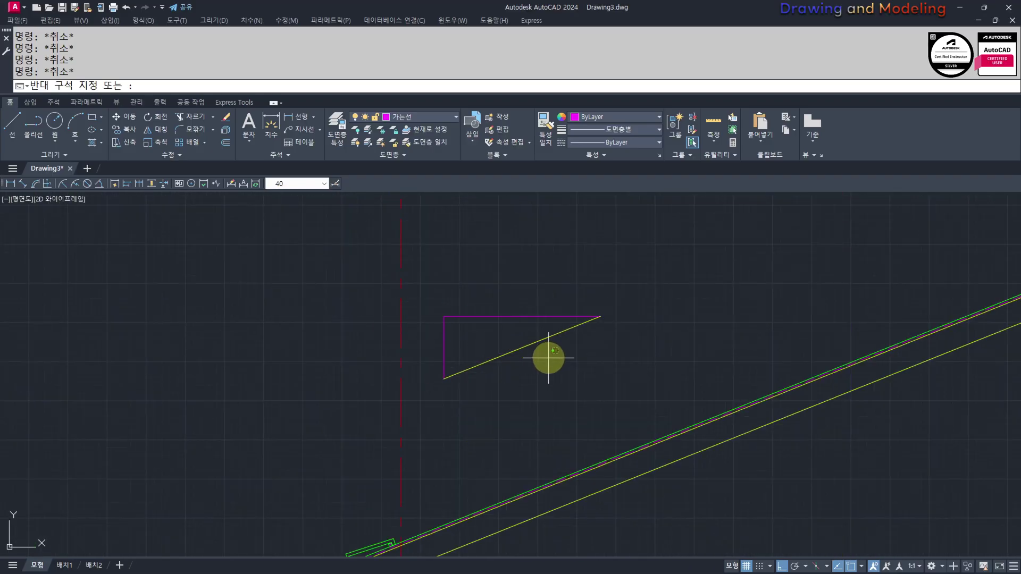
pyautogui.click(426, 292)
pyautogui.moveTo(598, 335); pyautogui.dragTo(568, 335, button='middle')
pyautogui.write('m')
pyautogui.press('Return')
pyautogui.click(636, 312)
pyautogui.click(634, 273)
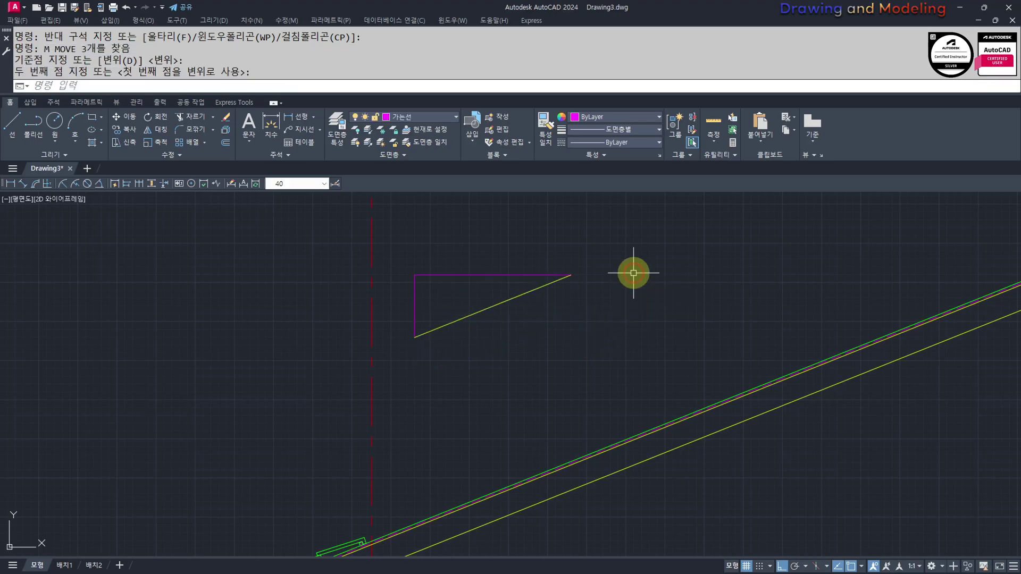
pyautogui.press('Escape')
pyautogui.press('Escape')
# - Create a path array of the upper eave tile group along the original drawing's left roof slope line
pyautogui.scroll(-4, 451, 293)
pyautogui.moveTo(487, 341); pyautogui.dragTo(487, 273, button='middle')
pyautogui.scroll(2, 417, 262)
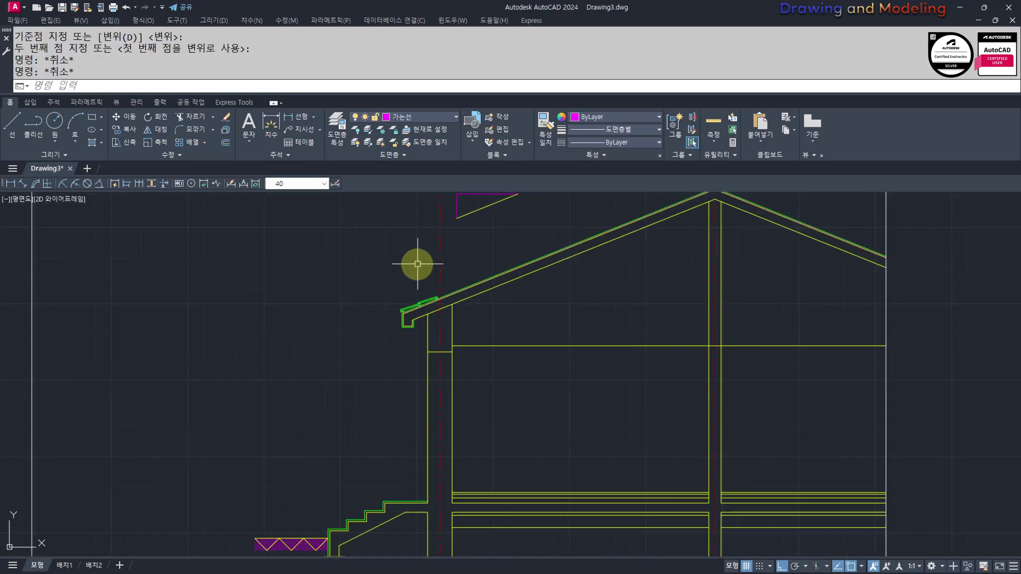
pyautogui.scroll(2, 478, 319)
pyautogui.moveTo(485, 328); pyautogui.dragTo(434, 365, button='middle')
pyautogui.moveTo(354, 430)
pyautogui.mouseDown(button='middle')
pyautogui.moveTo(397, 447)
pyautogui.moveTo(406, 425)
pyautogui.mouseUp(button='middle')
pyautogui.write('ar')
pyautogui.press('Return')
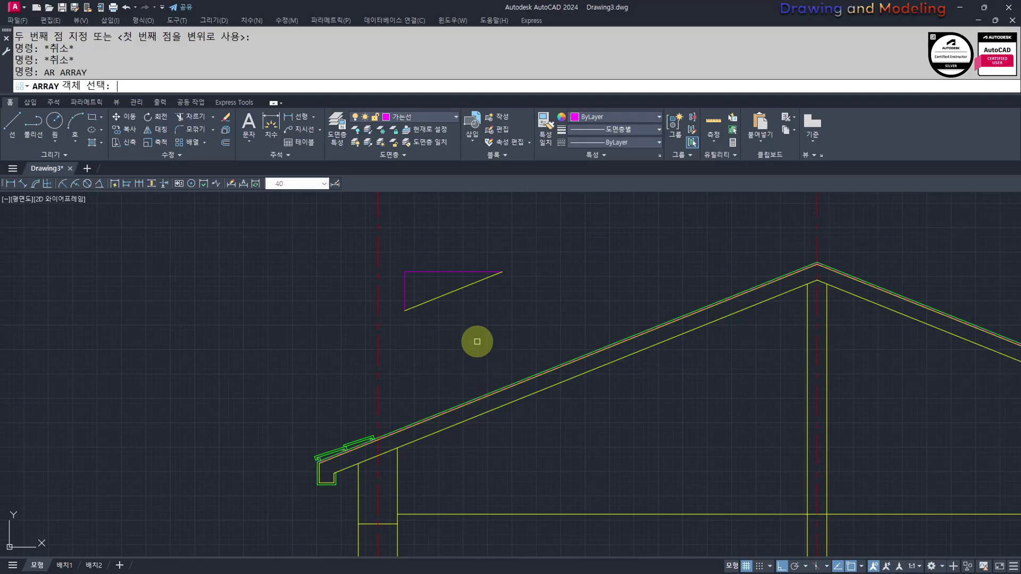
pyautogui.click(356, 434)
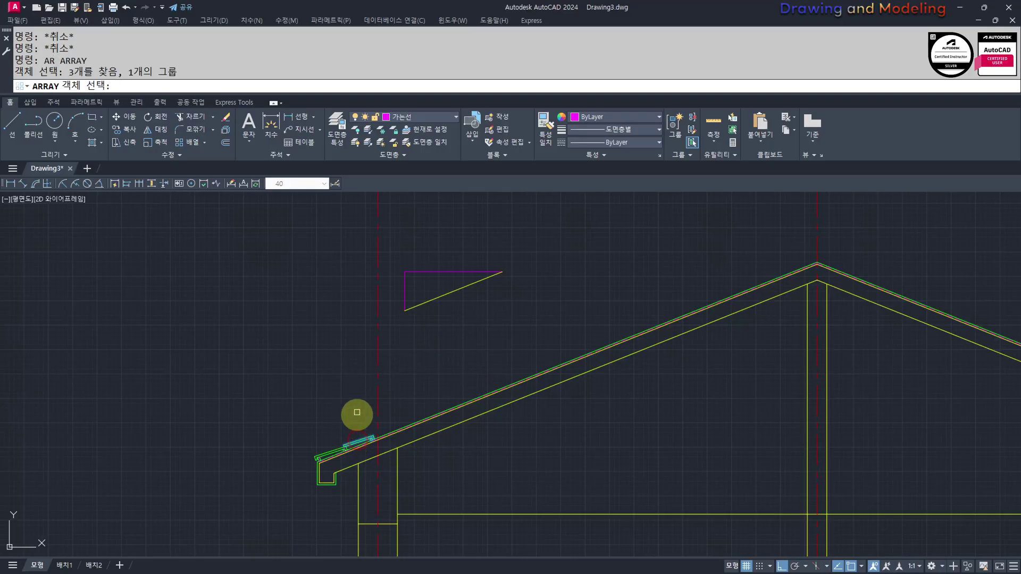
pyautogui.press('Return')
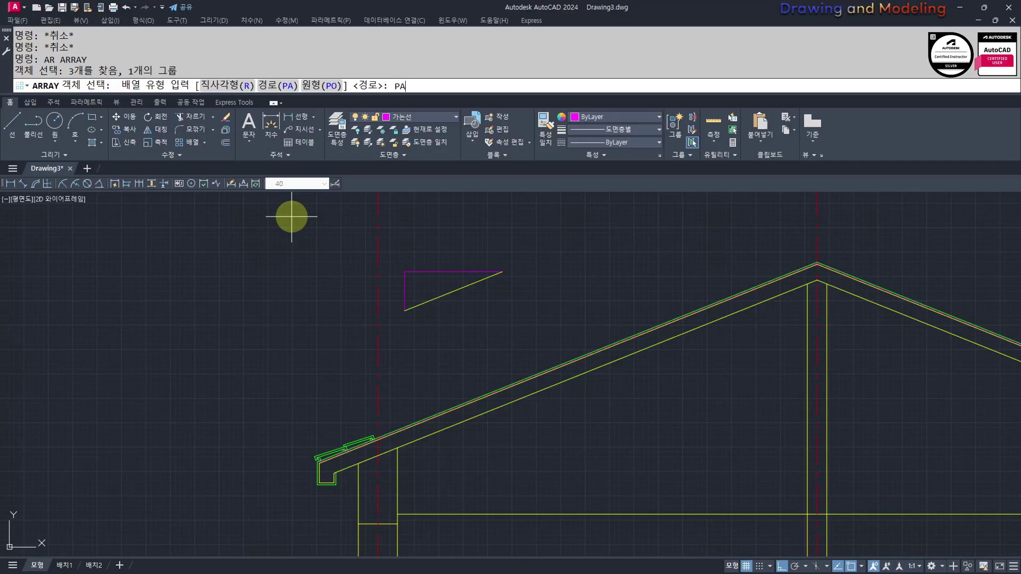
pyautogui.press('Return')
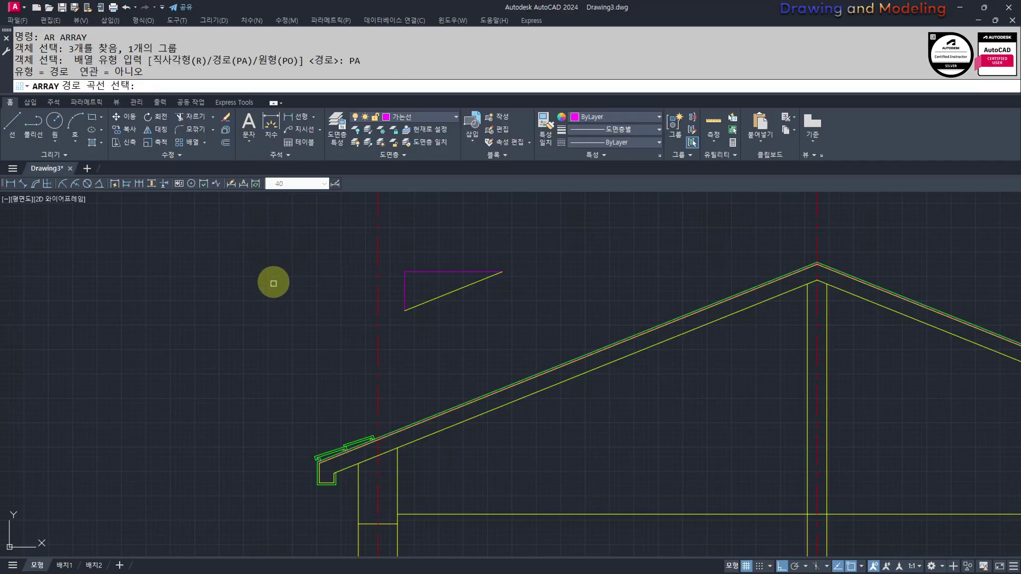
pyautogui.click(396, 426)
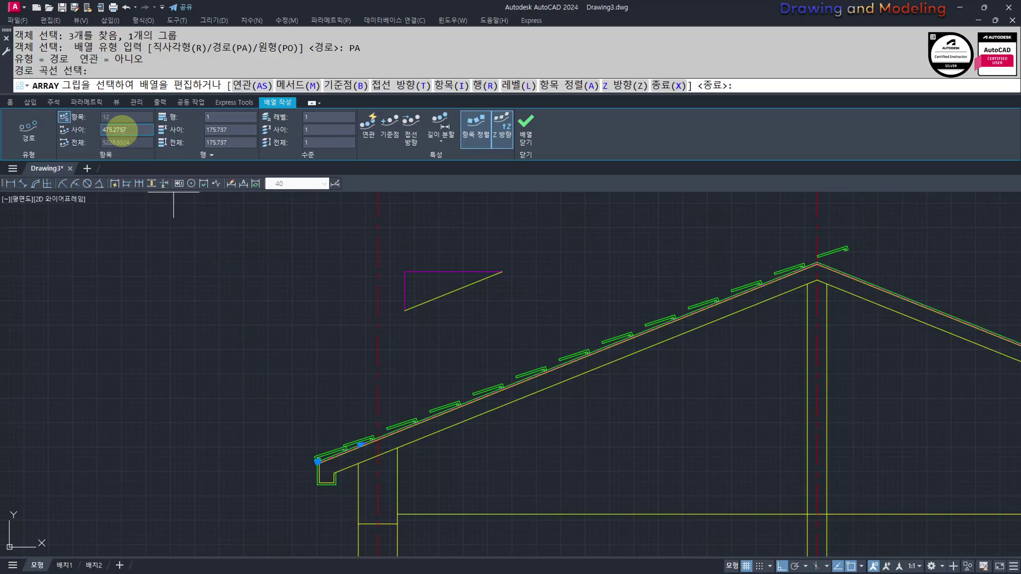
# - Set the spacing between the arrayed tiles to 300 and finish the path array
pyautogui.write('3')
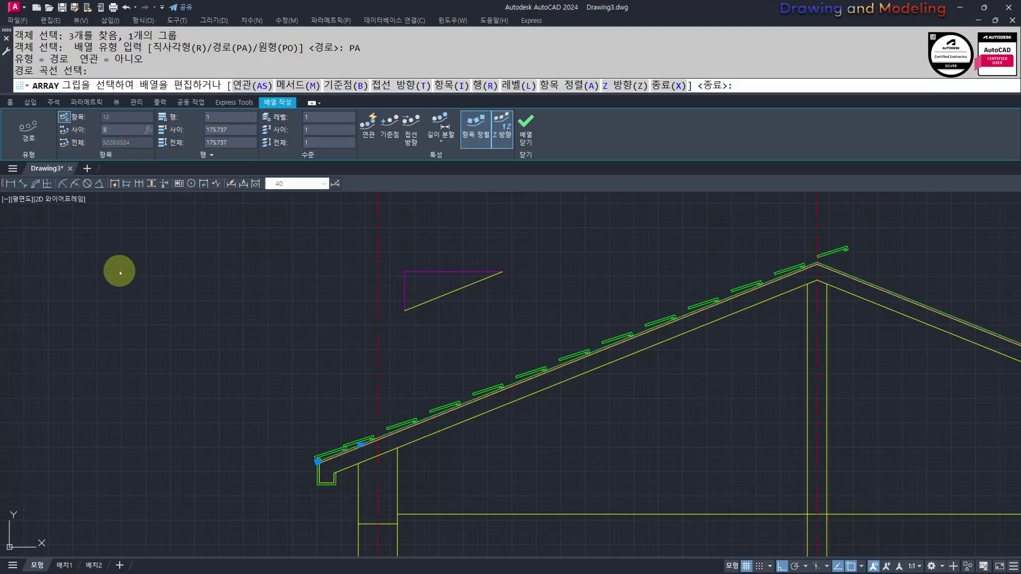
pyautogui.write('00')
pyautogui.press('Return')
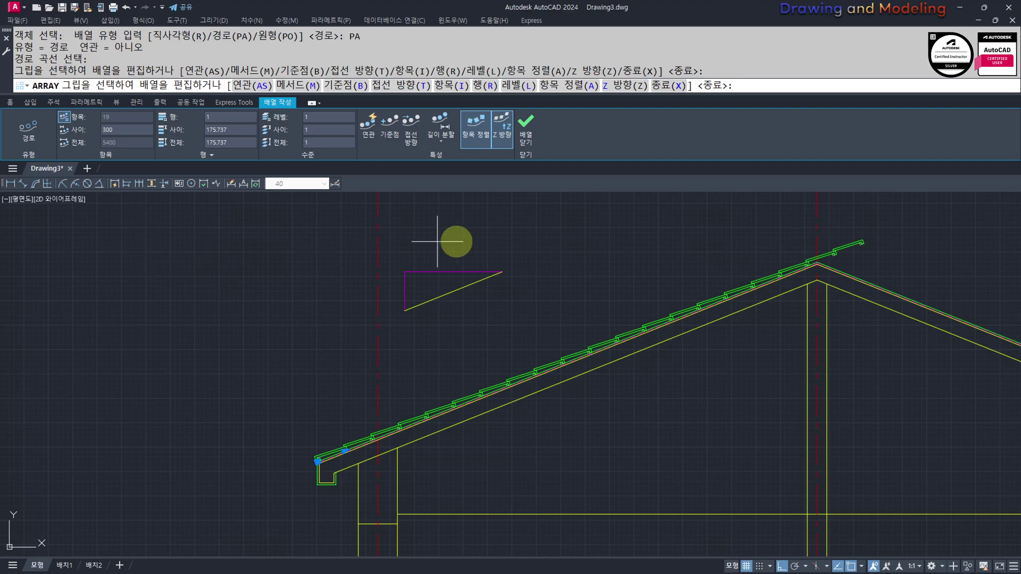
pyautogui.moveTo(559, 250); pyautogui.dragTo(465, 246, button='middle')
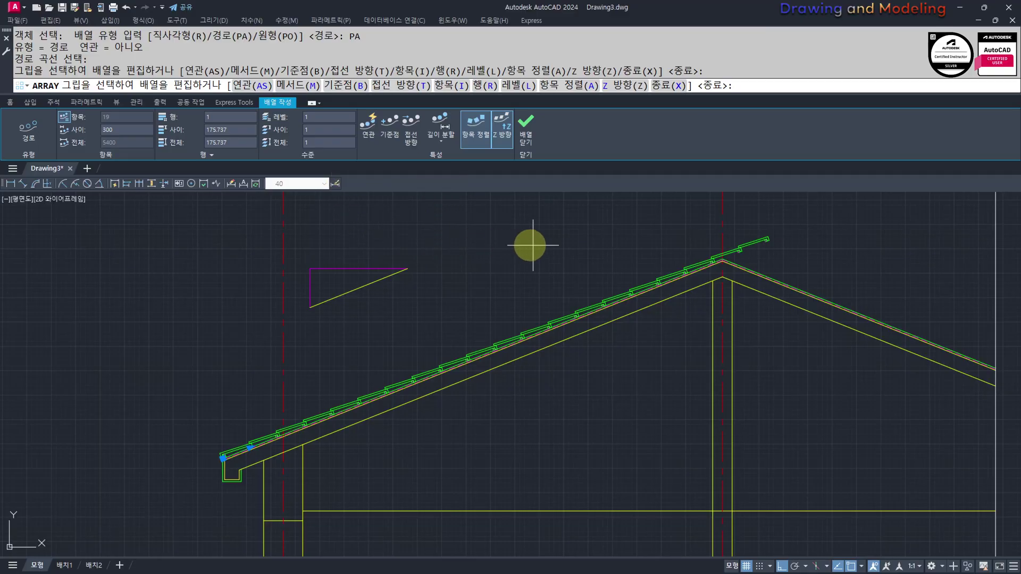
pyautogui.rightClick(552, 246)
pyautogui.press('Escape')
pyautogui.press('Escape')
# - Erase the surplus arrayed tiles that extend past the roof ridge
pyautogui.moveTo(729, 232); pyautogui.dragTo(670, 286, button='middle')
pyautogui.scroll(4, 670, 285)
pyautogui.click(758, 368)
pyautogui.click(694, 332)
pyautogui.write('e')
pyautogui.press('space')
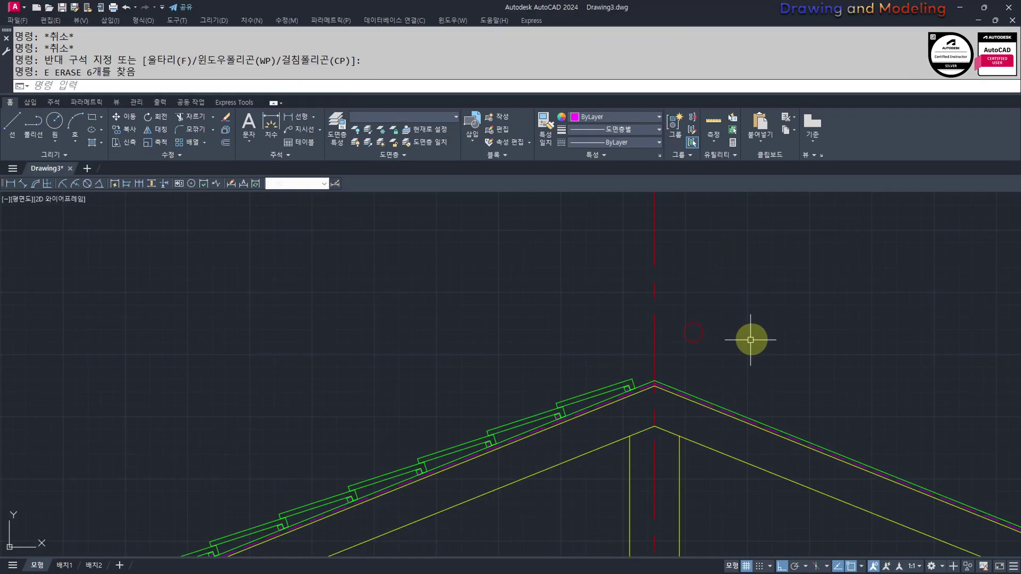
# - Mirror the upper run of roof tiles about the vertical ridge centreline onto the right slope, keeping the originals
pyautogui.scroll(-4, 640, 300)
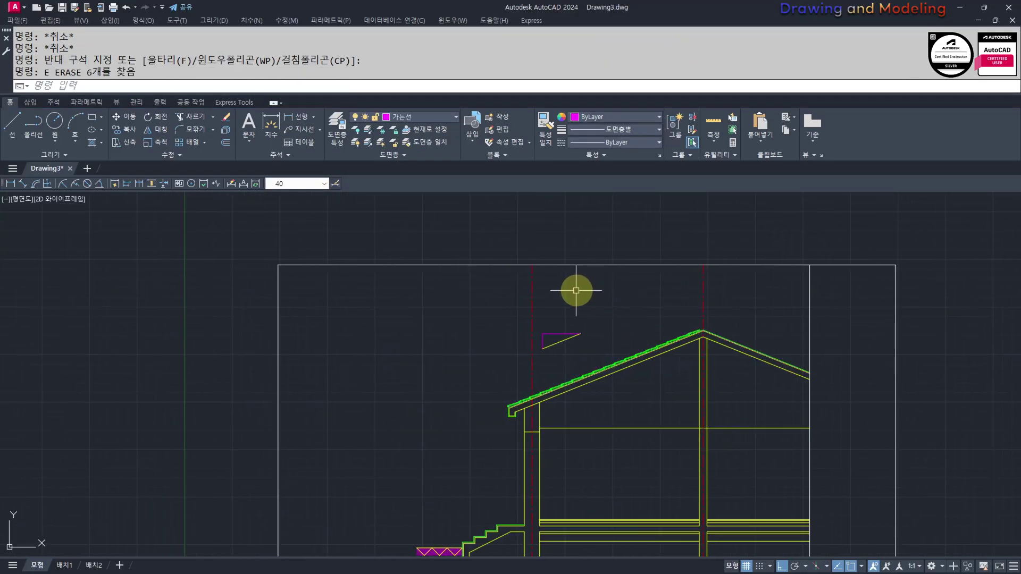
pyautogui.click(576, 290)
pyautogui.click(739, 391)
pyautogui.moveTo(725, 372); pyautogui.dragTo(719, 372, button='middle')
pyautogui.write('mi')
pyautogui.press('space')
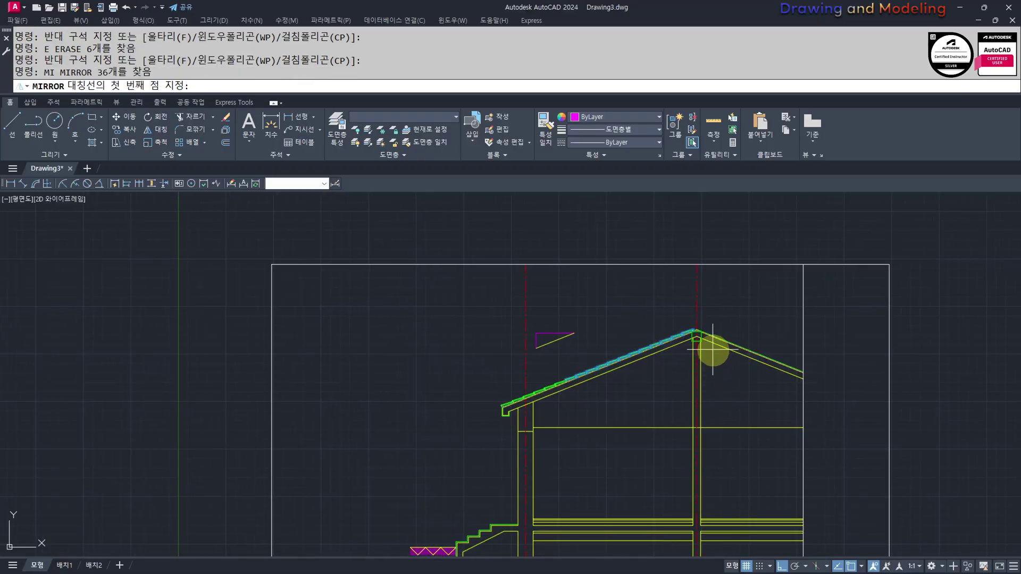
pyautogui.scroll(5, 697, 336)
pyautogui.click(686, 328)
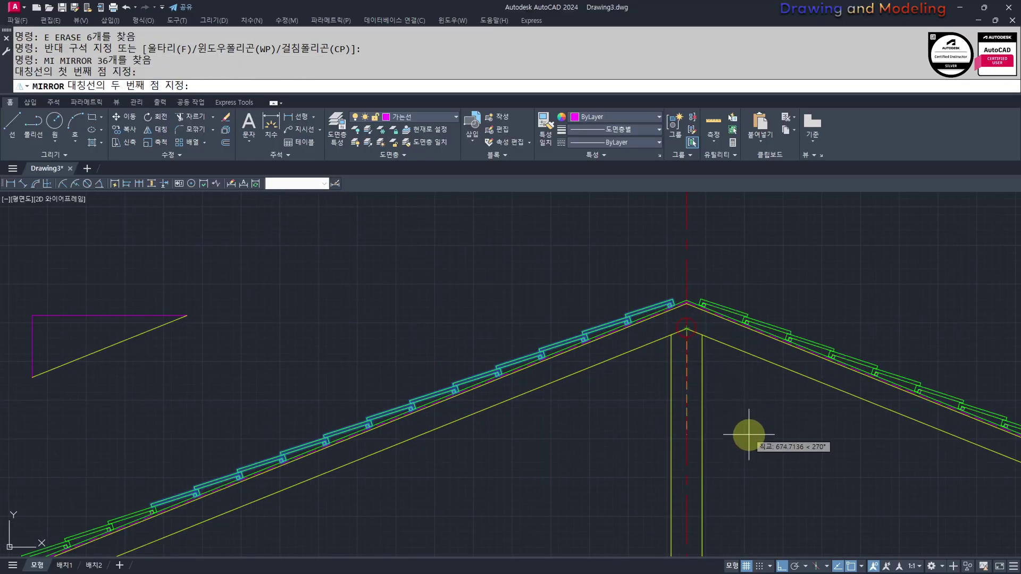
pyautogui.click(752, 437)
pyautogui.press('Return')
pyautogui.press('Escape')
pyautogui.press('Escape')
pyautogui.scroll(-5, 638, 346)
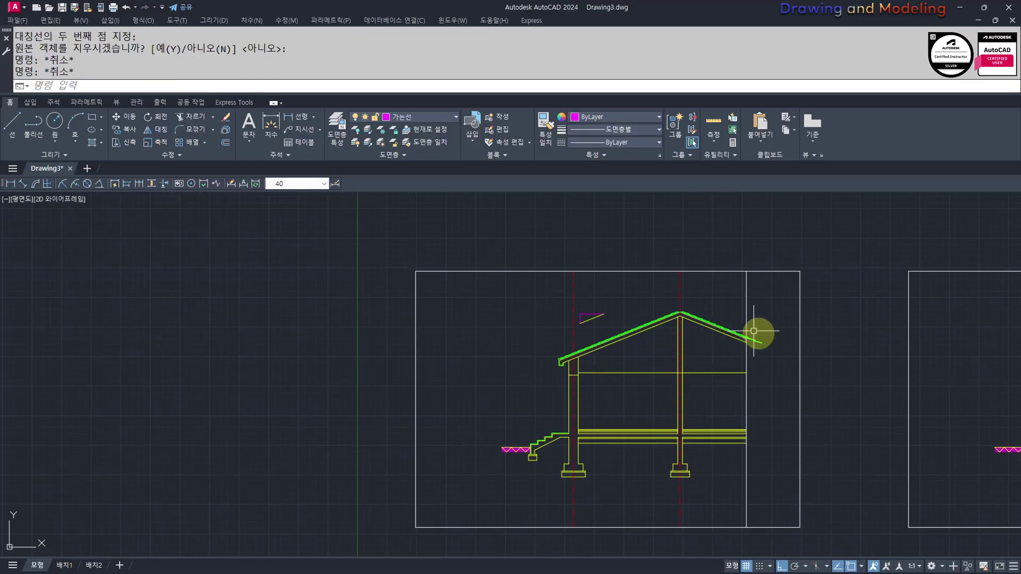
# - Create a path array of the upper eave tile group along the second drawing's left roof slope line
pyautogui.moveTo(787, 368); pyautogui.dragTo(684, 413, button='middle')
pyautogui.scroll(5, 654, 326)
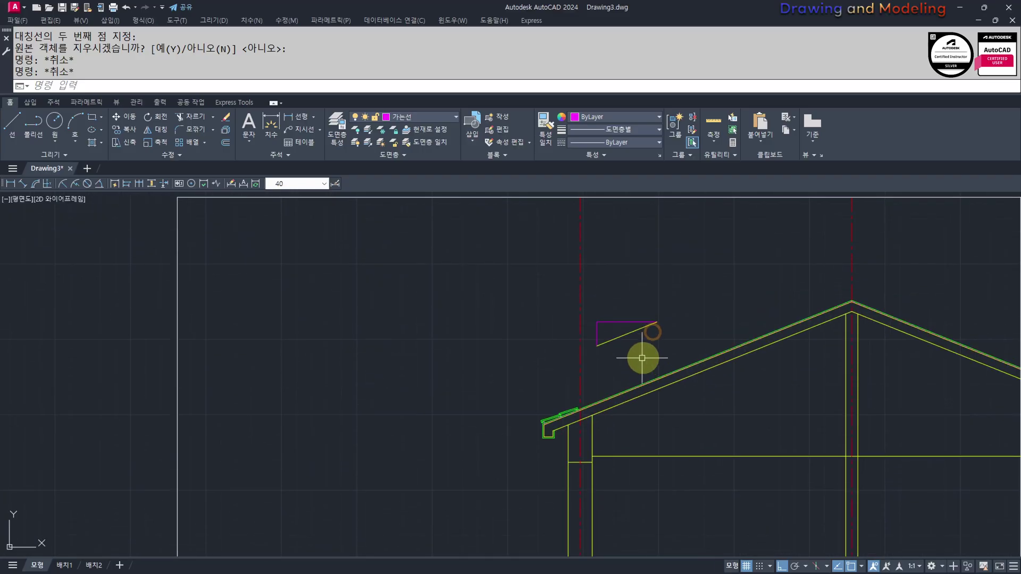
pyautogui.moveTo(645, 358); pyautogui.dragTo(537, 390, button='middle')
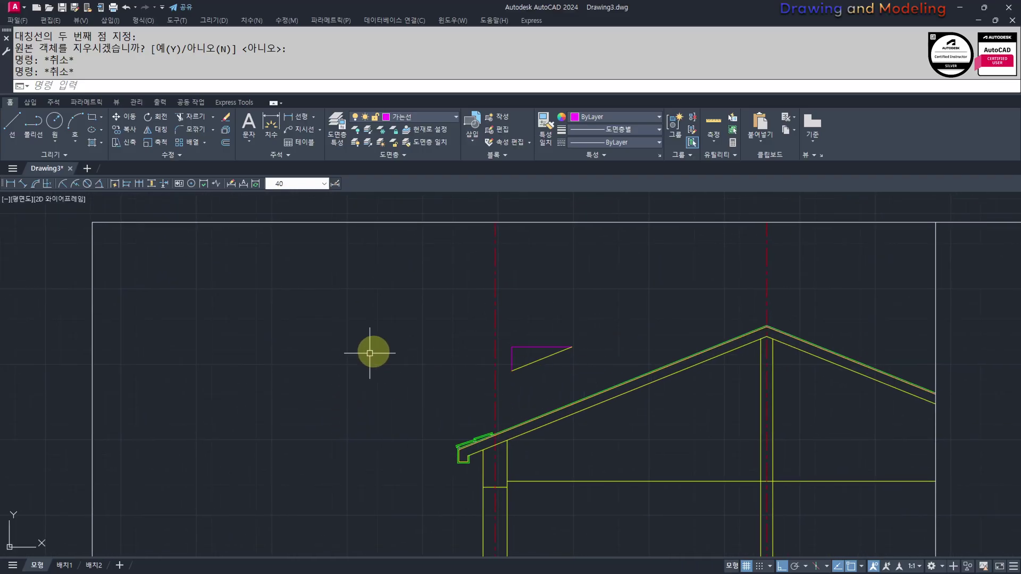
pyautogui.moveTo(251, 369); pyautogui.dragTo(272, 366, button='middle')
pyautogui.moveTo(620, 420)
pyautogui.mouseDown(button='middle')
pyautogui.moveTo(585, 429)
pyautogui.moveTo(540, 408)
pyautogui.mouseUp(button='middle')
pyautogui.moveTo(477, 445); pyautogui.dragTo(405, 443, button='middle')
pyautogui.moveTo(411, 429)
pyautogui.mouseDown(button='middle')
pyautogui.moveTo(403, 437)
pyautogui.moveTo(521, 435)
pyautogui.mouseUp(button='middle')
pyautogui.press('Escape')
pyautogui.press('Escape')
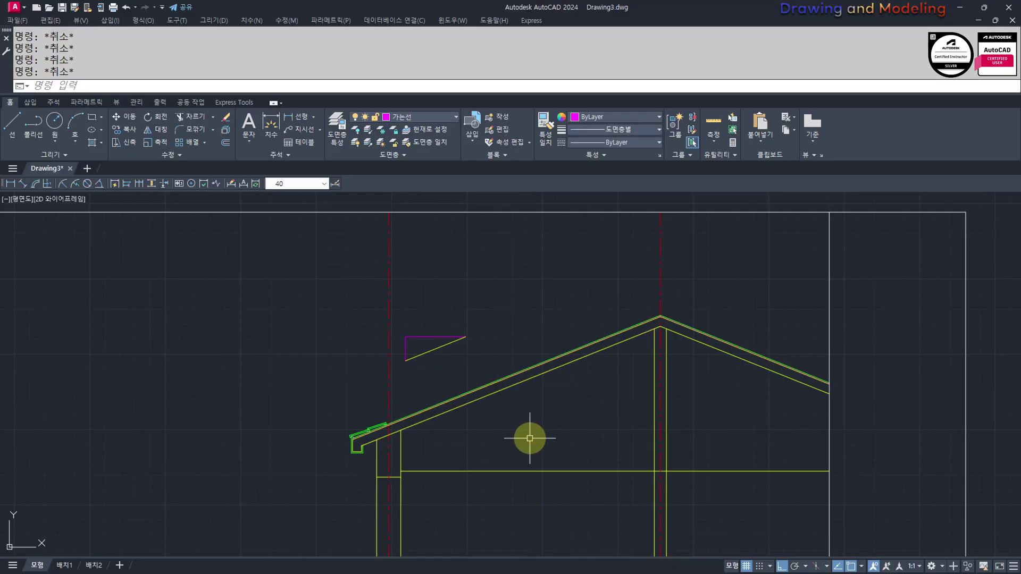
pyautogui.write('Q')
pyautogui.press('Return')
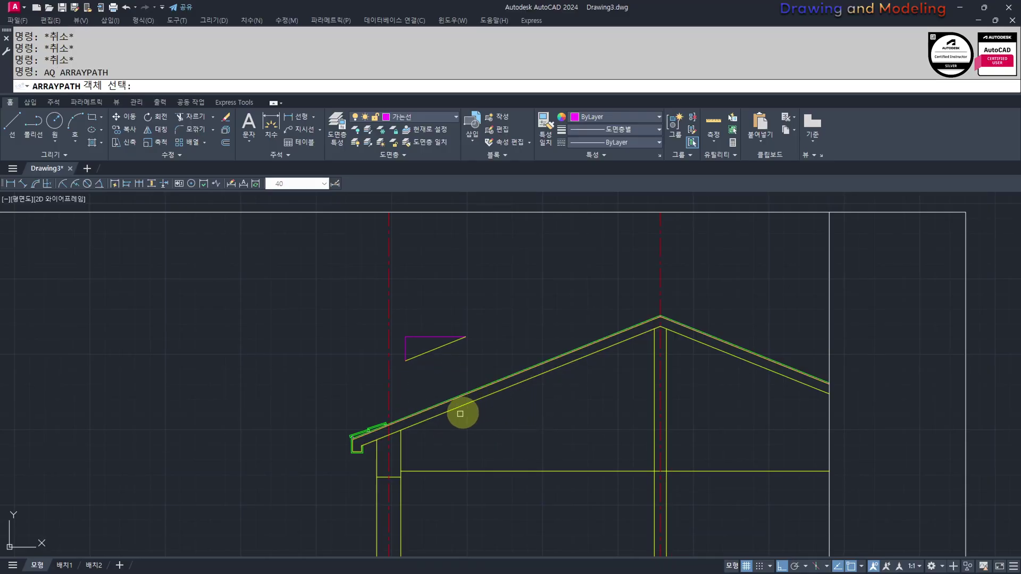
pyautogui.press('Return')
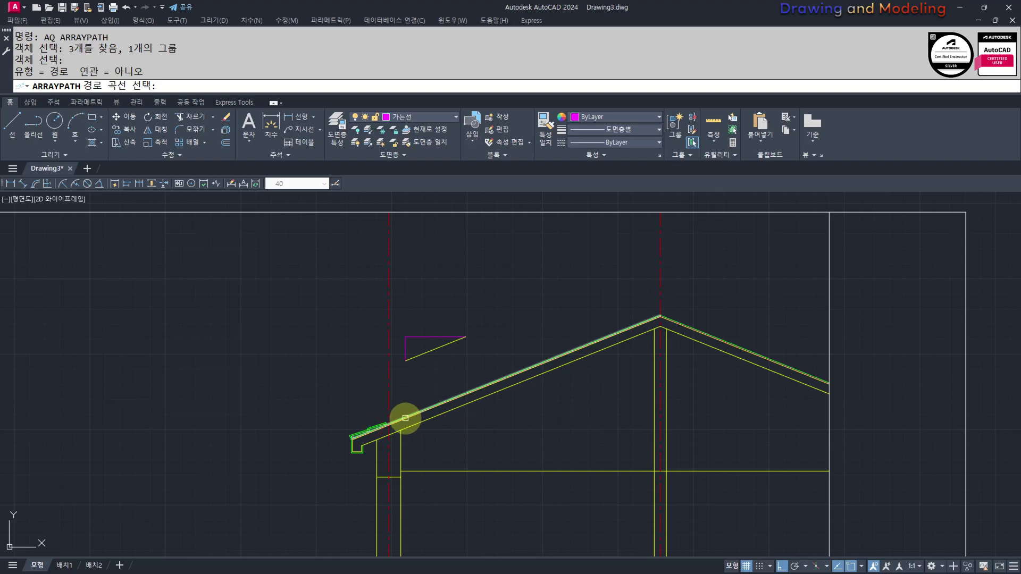
pyautogui.click(405, 418)
# - Set the spacing between the second drawing's arrayed roof tiles to 300 and finish the path array
pyautogui.press('Return')
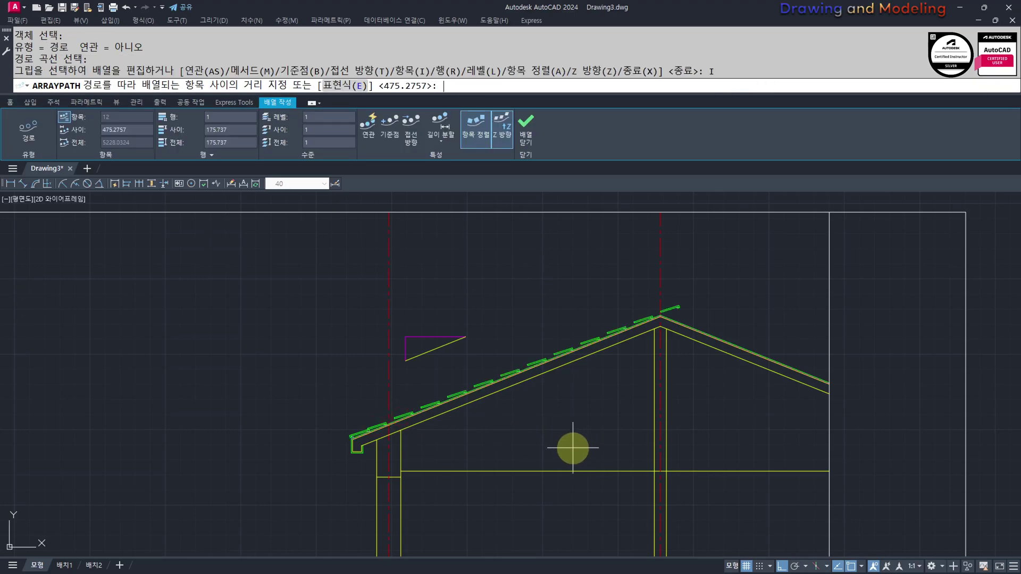
pyautogui.write('3')
pyautogui.press('Return')
pyautogui.press('Escape')
# - Erase the surplus tiles that extend past the second drawing's roof ridge
pyautogui.scroll(3, 732, 388)
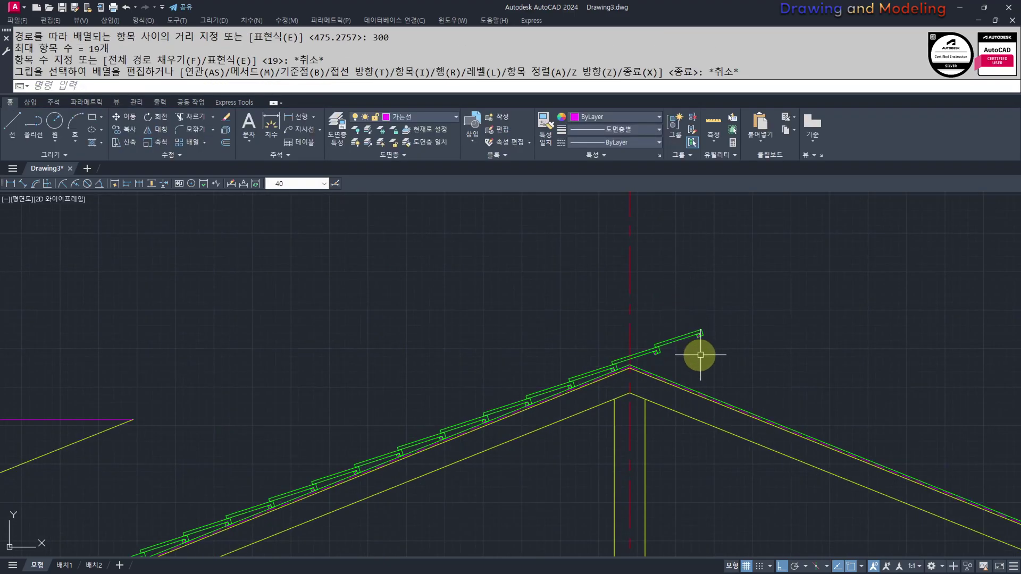
pyautogui.click(721, 363)
pyautogui.write('E')
pyautogui.press('Escape')
pyautogui.press('Escape')
# - Mirror the second drawing's upper run of tiles about the vertical ridge centreline onto the right slope, keeping the originals
pyautogui.scroll(-3, 729, 404)
pyautogui.click(612, 372)
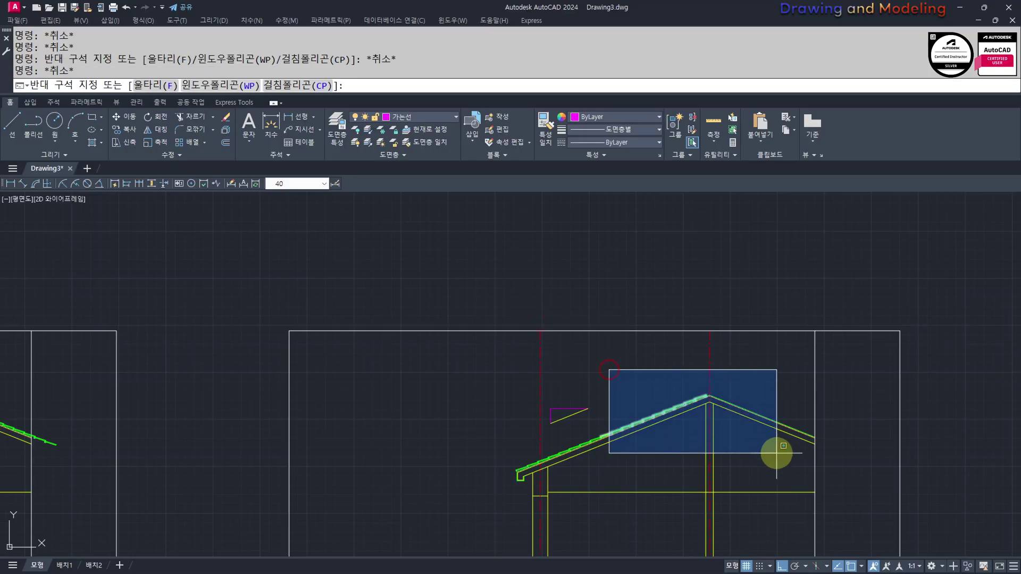
pyautogui.click(754, 460)
pyautogui.write('MI')
pyautogui.press('Return')
pyautogui.scroll(2, 692, 377)
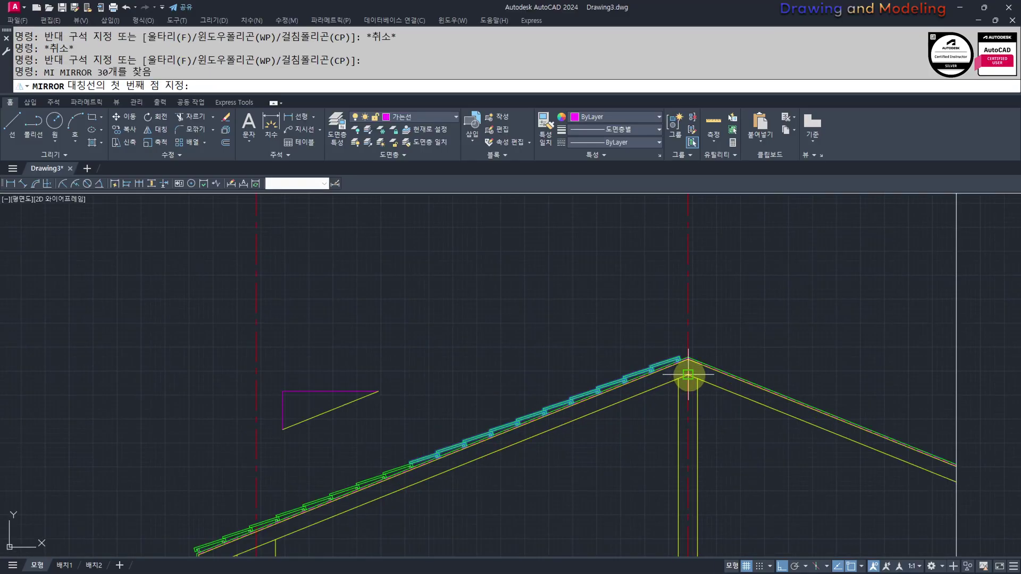
pyautogui.click(688, 360)
pyautogui.click(725, 278)
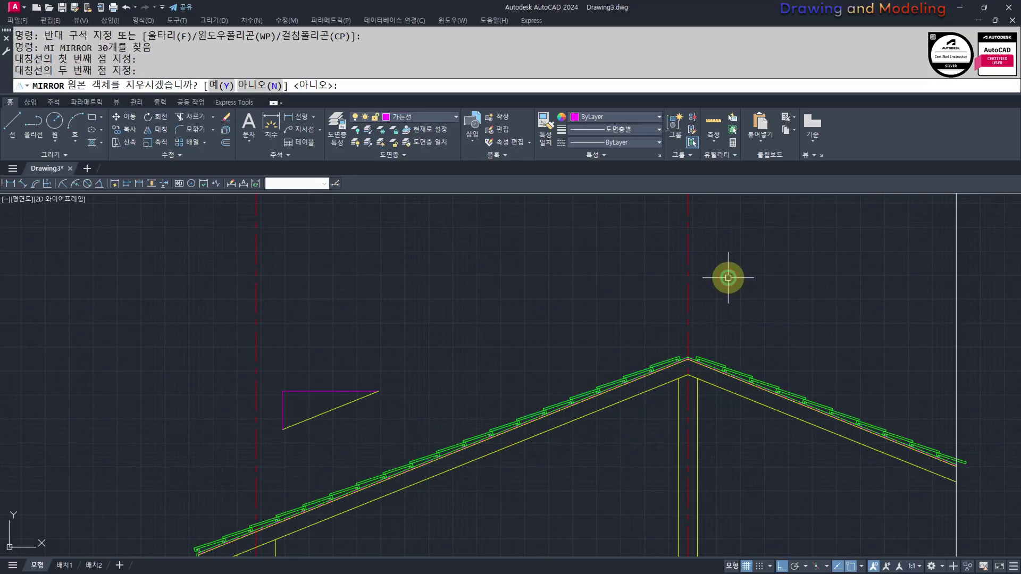
pyautogui.press('Return')
pyautogui.press('Escape')
pyautogui.press('Escape')
# - Examine the tiled roofs of both section drawings and the foundation footings of the original drawing
pyautogui.scroll(-5, 743, 297)
pyautogui.scroll(3, 721, 321)
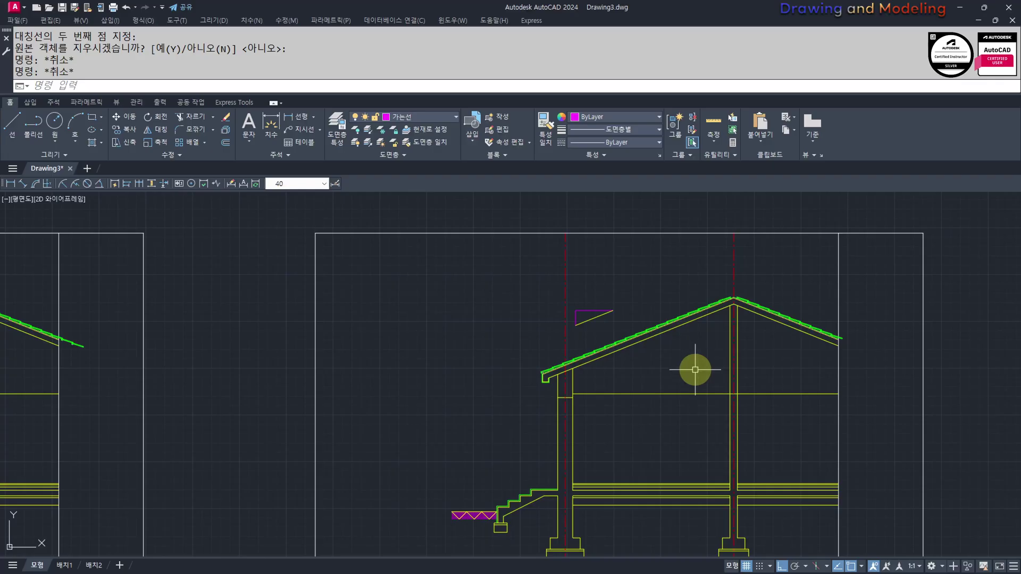
pyautogui.scroll(-5, 336, 380)
pyautogui.moveTo(335, 381); pyautogui.dragTo(686, 363, button='middle')
pyautogui.scroll(5, 508, 373)
pyautogui.moveTo(496, 360); pyautogui.dragTo(520, 367, button='middle')
pyautogui.moveTo(489, 433); pyautogui.dragTo(550, 363, button='middle')
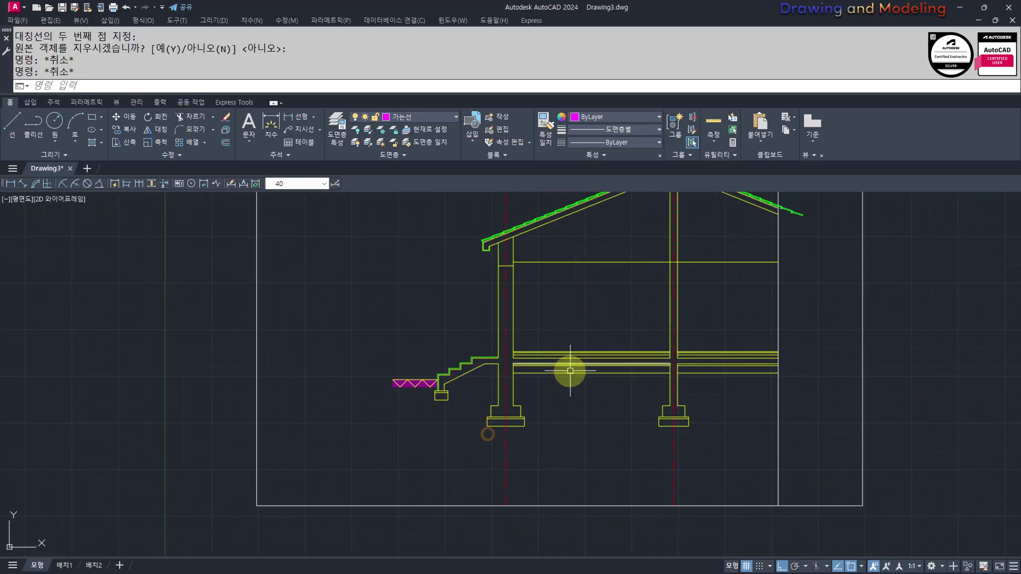
pyautogui.scroll(4, 572, 371)
pyautogui.moveTo(599, 419); pyautogui.dragTo(442, 399, button='middle')
pyautogui.moveTo(382, 430); pyautogui.dragTo(537, 369, button='middle')
pyautogui.scroll(6, 381, 433)
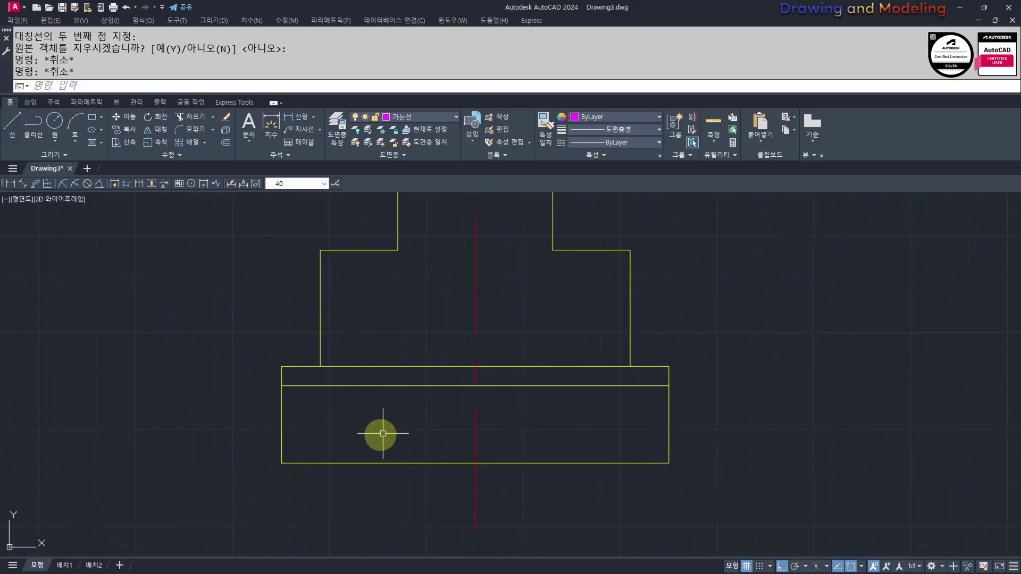
pyautogui.scroll(-8, 328, 423)
pyautogui.moveTo(329, 423); pyautogui.dragTo(409, 424, button='middle')
# - Draw a construction line at 60 degrees through the bottom layer of the left foundation footing
pyautogui.scroll(5, 328, 445)
pyautogui.scroll(-1, 346, 442)
pyautogui.moveTo(470, 460); pyautogui.dragTo(511, 420, button='middle')
pyautogui.write('xl')
pyautogui.press('Return')
pyautogui.write('a')
pyautogui.press('Return')
pyautogui.write('6')
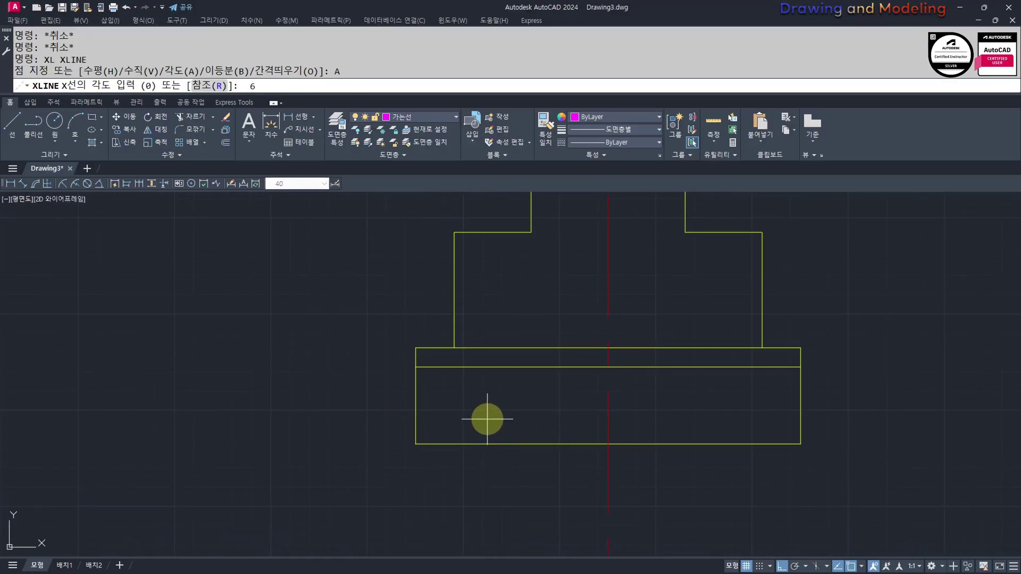
pyautogui.write('0')
pyautogui.press('Return')
pyautogui.click(449, 418)
pyautogui.press('Escape')
pyautogui.press('Escape')
# - Trim the 60-degree construction line to the upper and lower edges of the footing's bottom layer
pyautogui.scroll(4, 446, 414)
pyautogui.write('tr')
pyautogui.press('Return')
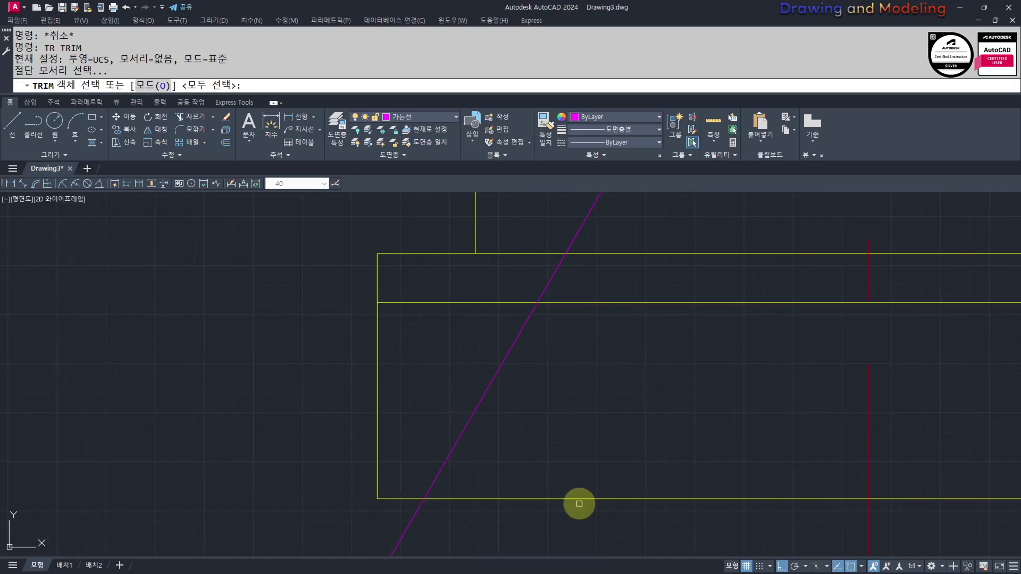
pyautogui.click(634, 529)
pyautogui.click(495, 281)
pyautogui.press('Return')
pyautogui.click(532, 278)
pyautogui.moveTo(468, 423); pyautogui.dragTo(560, 329, button='middle')
pyautogui.click(594, 449)
pyautogui.click(410, 473)
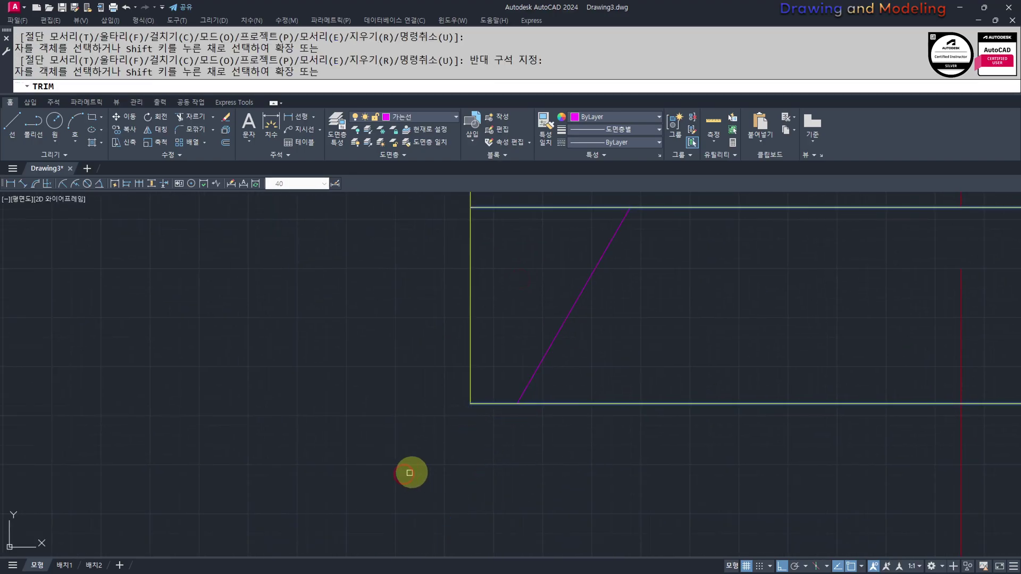
pyautogui.press('Escape')
pyautogui.press('Escape')
# - Draw circles of radius 40 centred on the lower and upper ends of the slanted line
pyautogui.moveTo(524, 390); pyautogui.dragTo(503, 438, button='middle')
pyautogui.write('c')
pyautogui.press('Return')
pyautogui.click(495, 452)
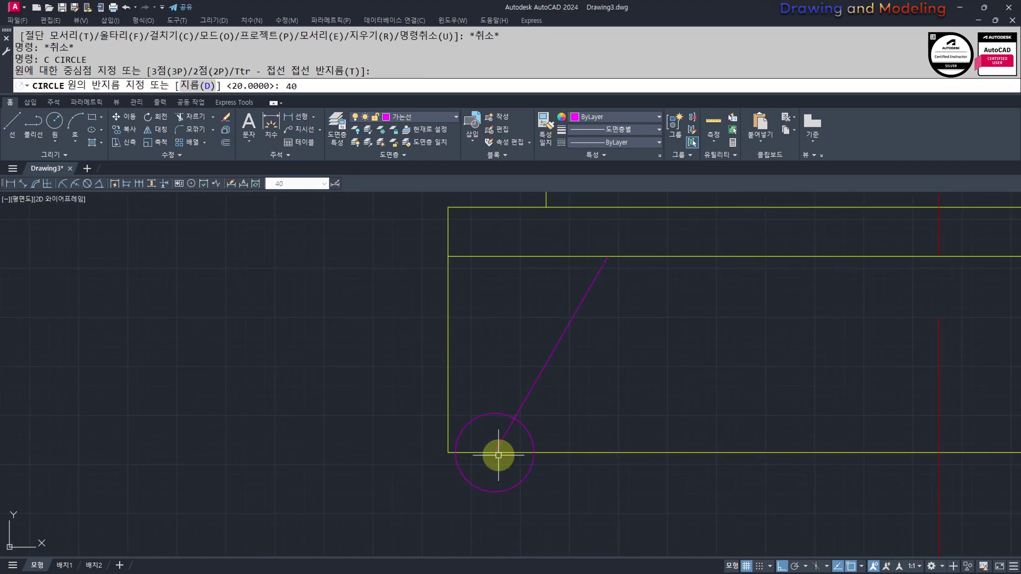
pyautogui.write('40')
pyautogui.press('Return')
pyautogui.press('Return')
pyautogui.click(608, 258)
pyautogui.press('Return')
pyautogui.press('Escape')
pyautogui.press('Escape')
# - Draw short branch lines at both ends of the slanted line, joining its circle intersections to where the circles meet the layer edges
pyautogui.moveTo(671, 310); pyautogui.dragTo(679, 341, button='middle')
pyautogui.write('l')
pyautogui.press('Return')
pyautogui.click(579, 288)
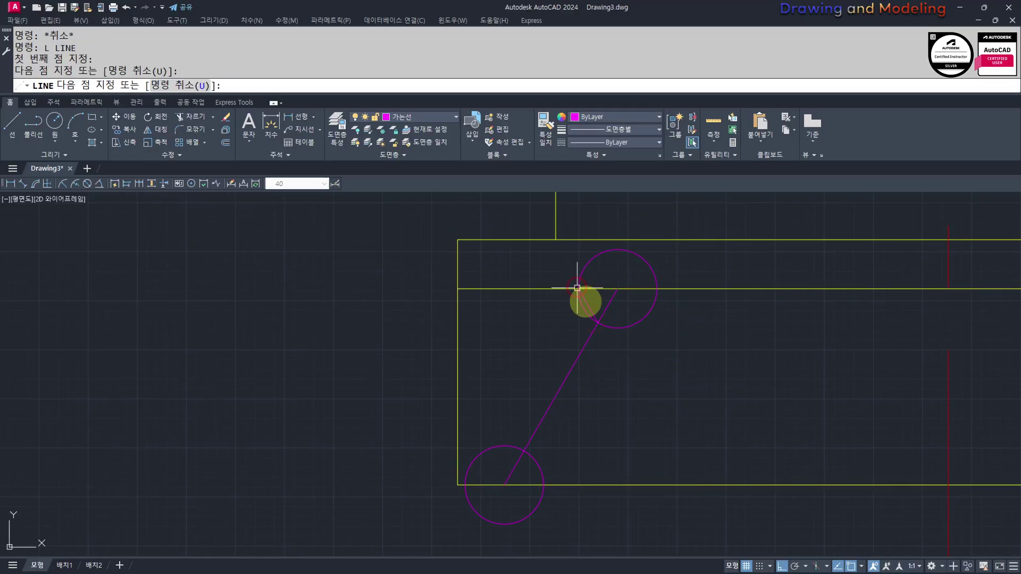
pyautogui.press('Escape')
pyautogui.press('Return')
pyautogui.click(524, 451)
pyautogui.press('Escape')
pyautogui.press('Escape')
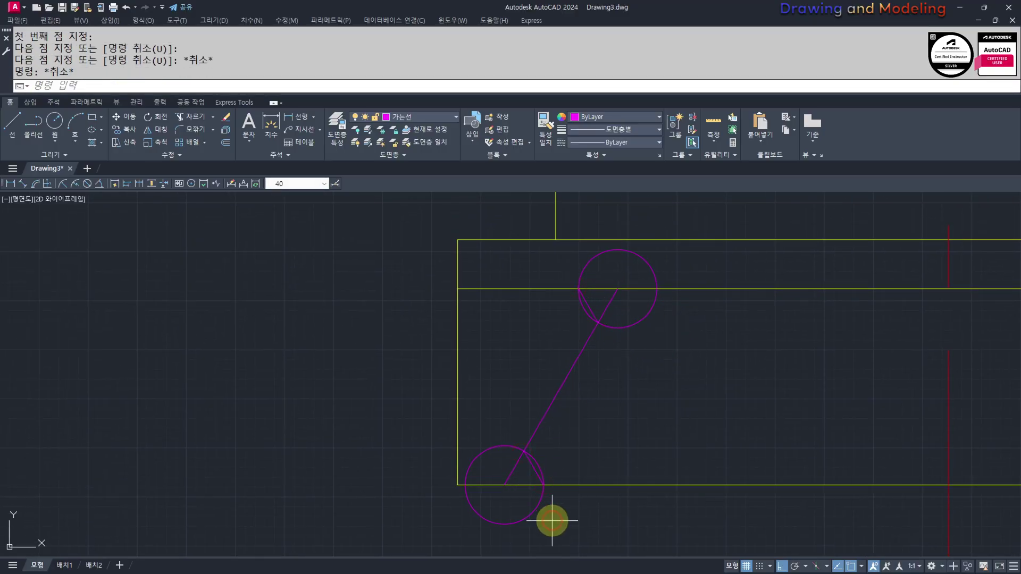
# - Erase the two helper circles at the ends of the slanted line
pyautogui.click(462, 443)
pyautogui.click(577, 545)
pyautogui.write('e')
pyautogui.click(657, 322)
pyautogui.click(633, 320)
pyautogui.write('e')
pyautogui.press('Escape')
pyautogui.press('Escape')
# - Group the slanted line with its two short branch lines into one rubble symbol
pyautogui.click(468, 255)
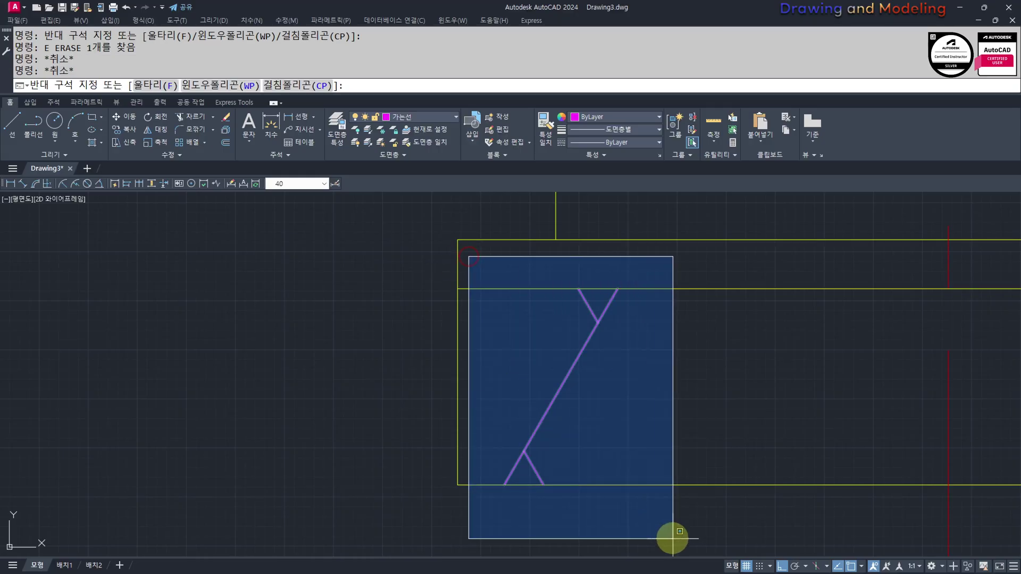
pyautogui.click(673, 542)
pyautogui.moveTo(668, 394); pyautogui.dragTo(643, 392, button='middle')
pyautogui.write('g')
pyautogui.press('Return')
pyautogui.scroll(-1, 682, 396)
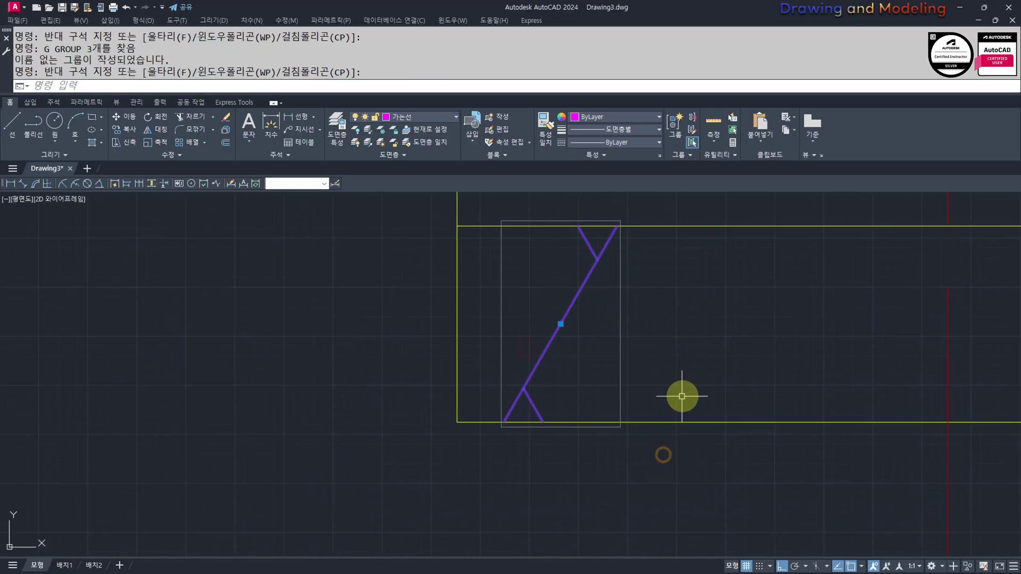
pyautogui.press('Escape')
pyautogui.press('Escape')
# - Move the grouped rubble symbol slightly left, closer to the footing layer's left edge
pyautogui.write('m')
pyautogui.press('Return')
pyautogui.click(608, 350)
pyautogui.click(558, 298)
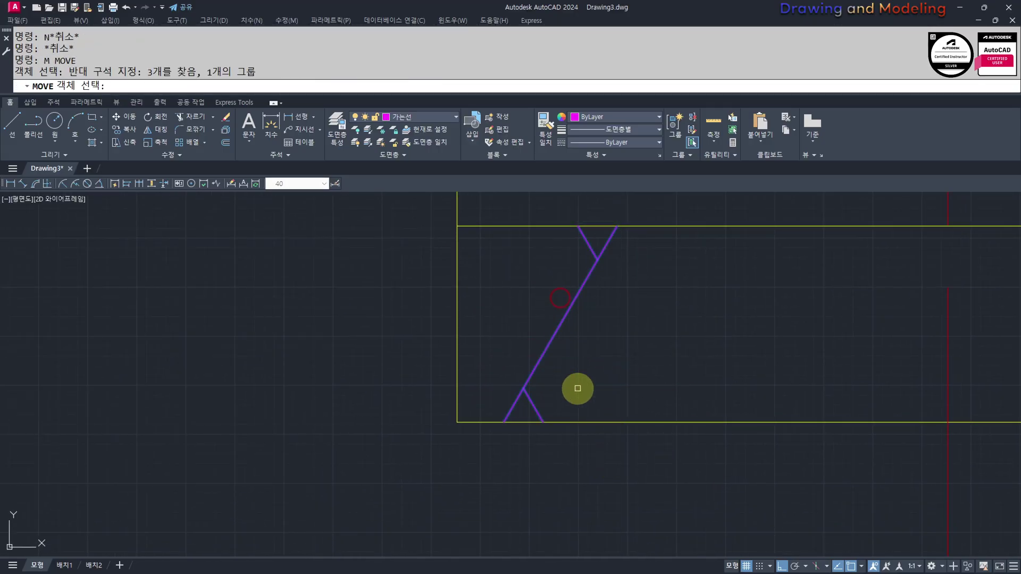
pyautogui.press('Return')
pyautogui.click(610, 471)
pyautogui.click(591, 476)
pyautogui.press('Escape')
pyautogui.press('Escape')
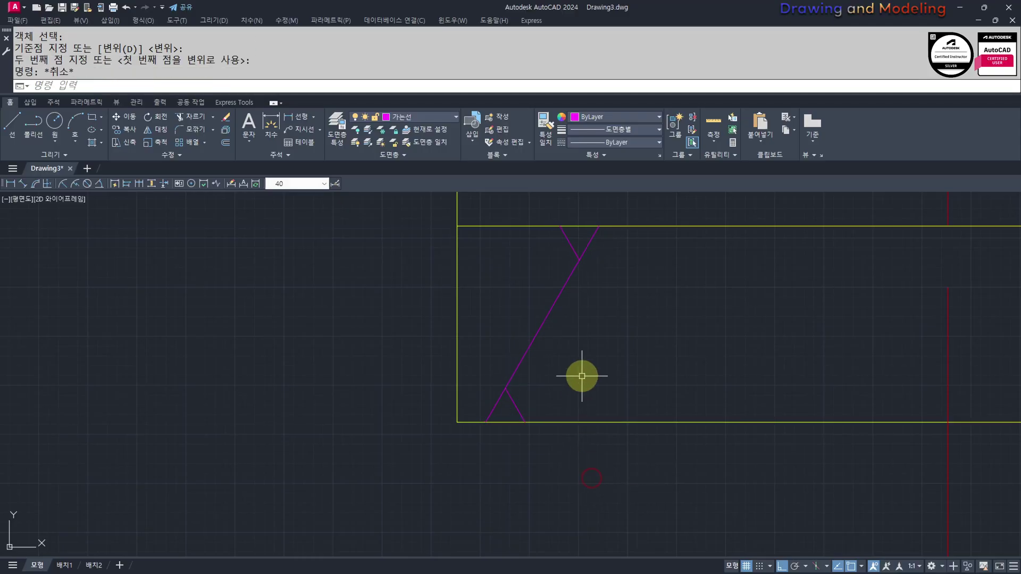
pyautogui.click(581, 376)
pyautogui.click(520, 290)
pyautogui.scroll(-2, 604, 380)
pyautogui.moveTo(620, 392); pyautogui.dragTo(556, 378, button='middle')
pyautogui.write('ar')
pyautogui.press('Return')
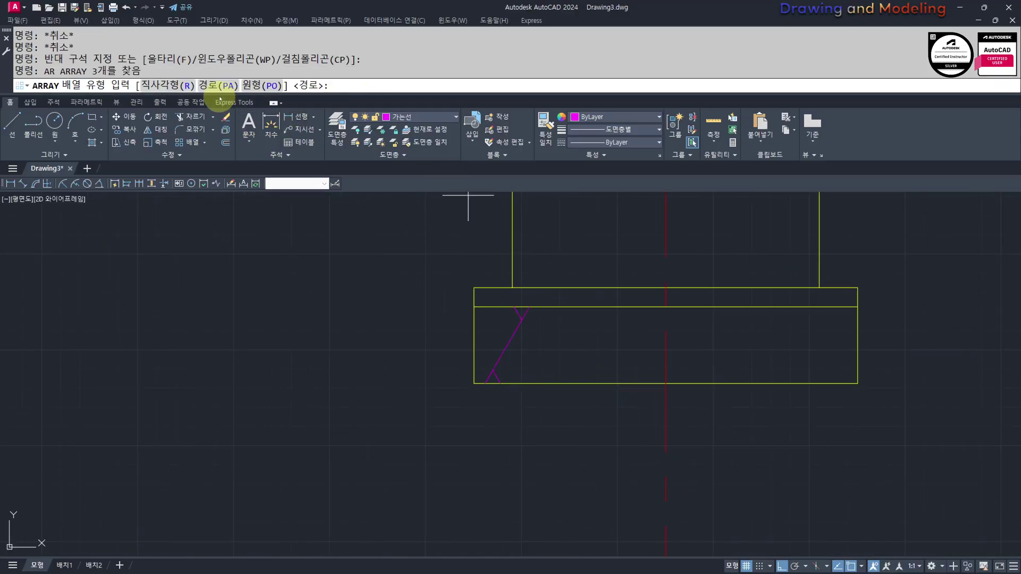
pyautogui.press('Escape')
pyautogui.press('Escape')
# - Create a path array of the grouped rubble symbol along the bottom edge of the footing layer
pyautogui.moveTo(641, 297); pyautogui.dragTo(544, 324, button='middle')
pyautogui.moveTo(465, 362); pyautogui.dragTo(426, 387, button='middle')
pyautogui.scroll(2, 444, 374)
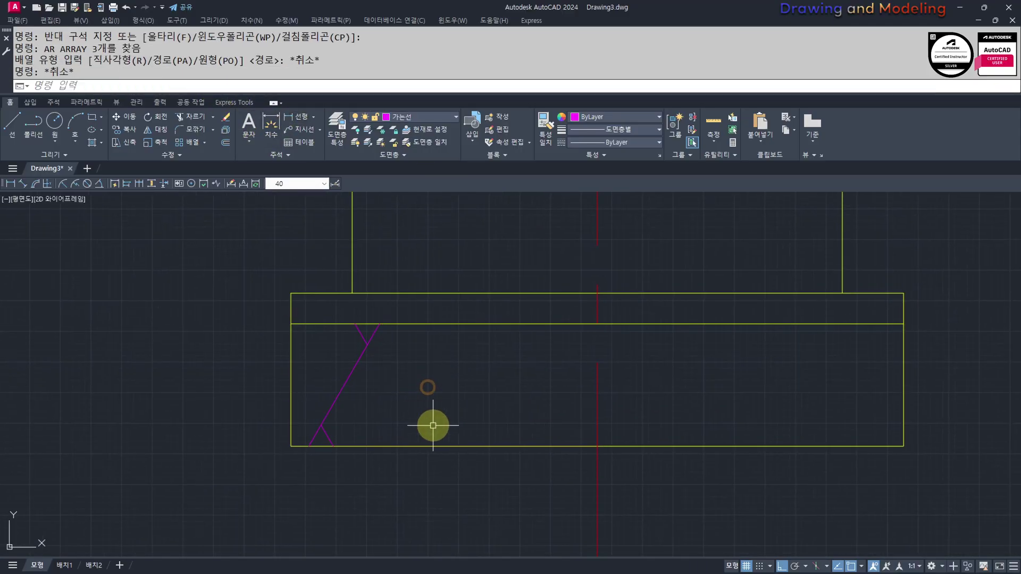
pyautogui.moveTo(377, 358); pyautogui.dragTo(385, 377, button='middle')
pyautogui.write('ar')
pyautogui.press('Return')
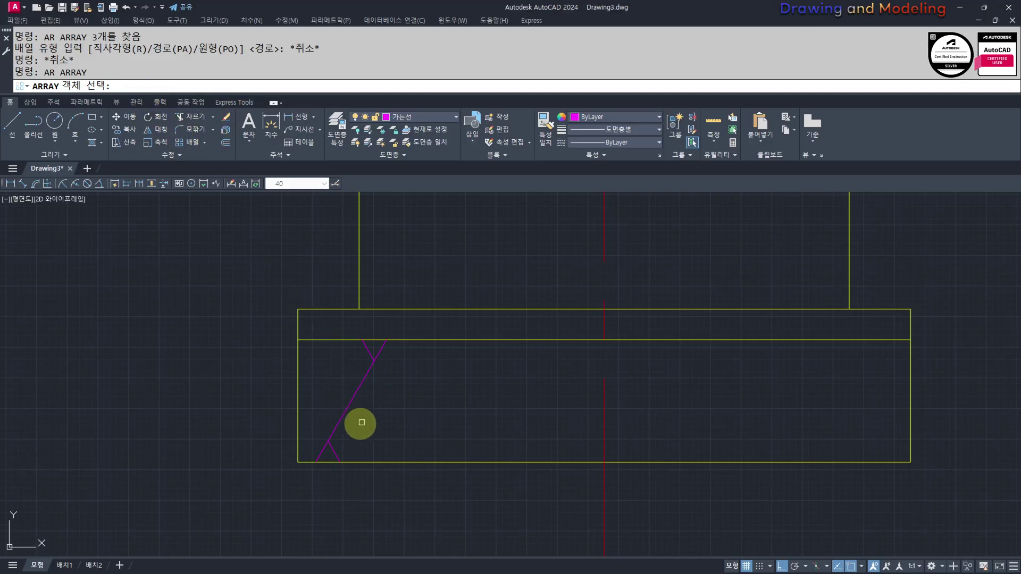
pyautogui.moveTo(362, 423); pyautogui.dragTo(342, 404)
pyautogui.press('Return')
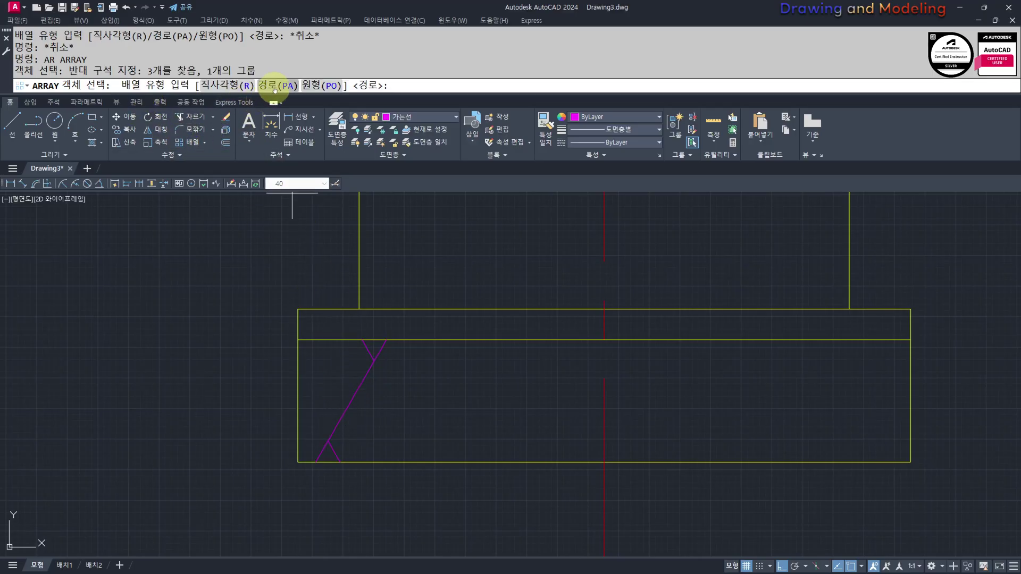
pyautogui.click(275, 86)
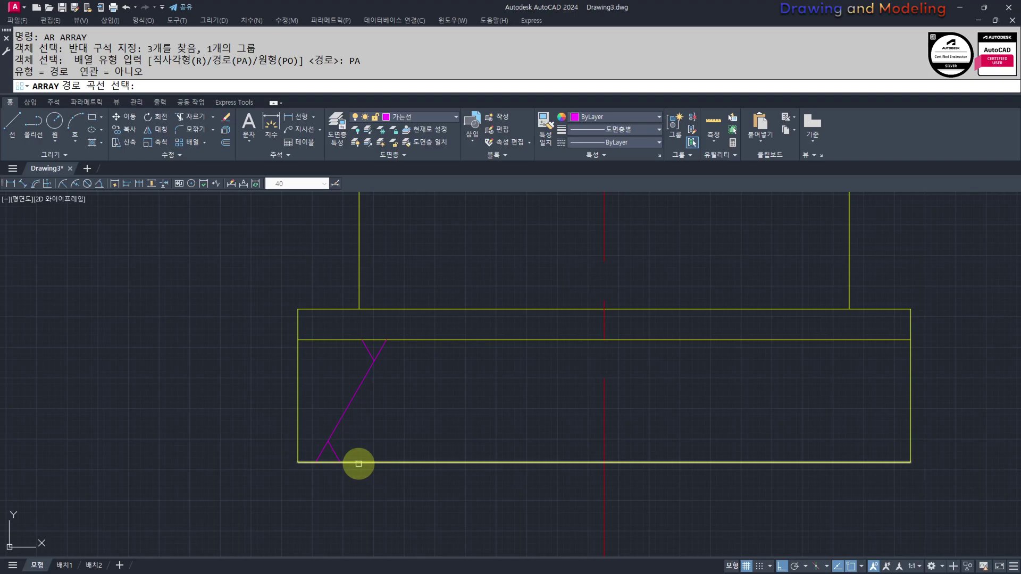
pyautogui.click(359, 465)
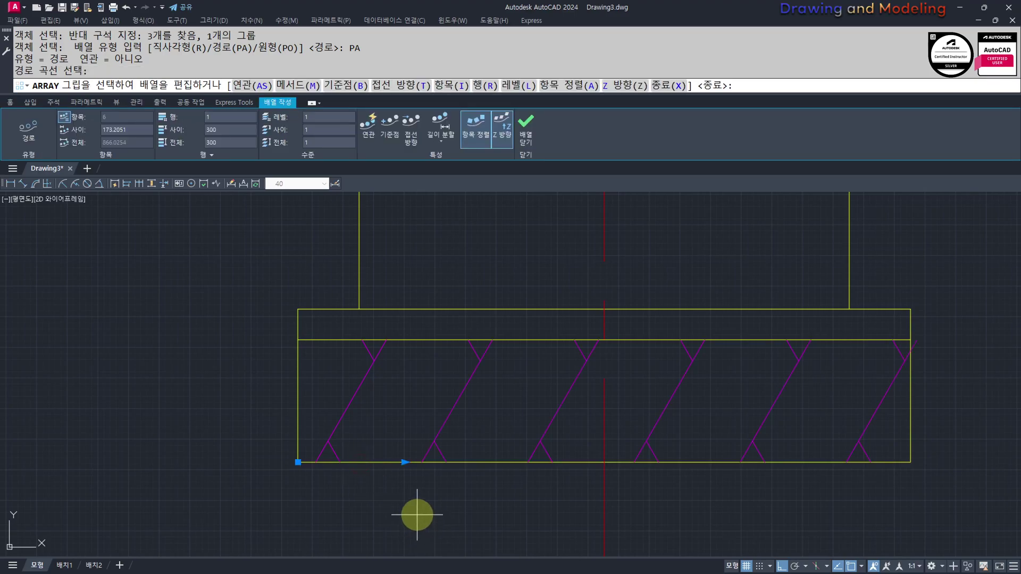
# - Set the spacing between the arrayed rubble symbols to 200 and finish the path array
pyautogui.write('I')
pyautogui.press('Return')
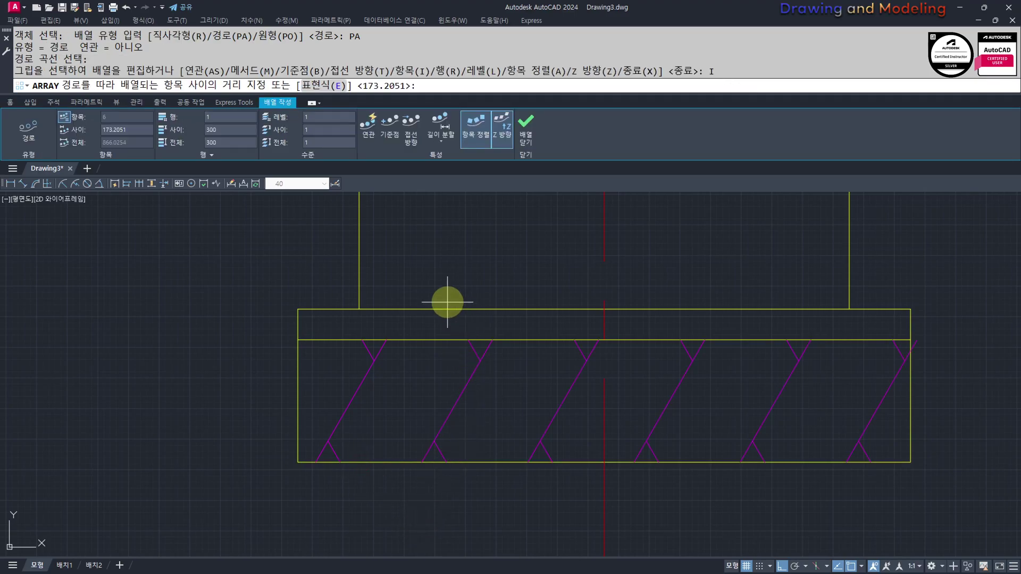
pyautogui.press('Escape')
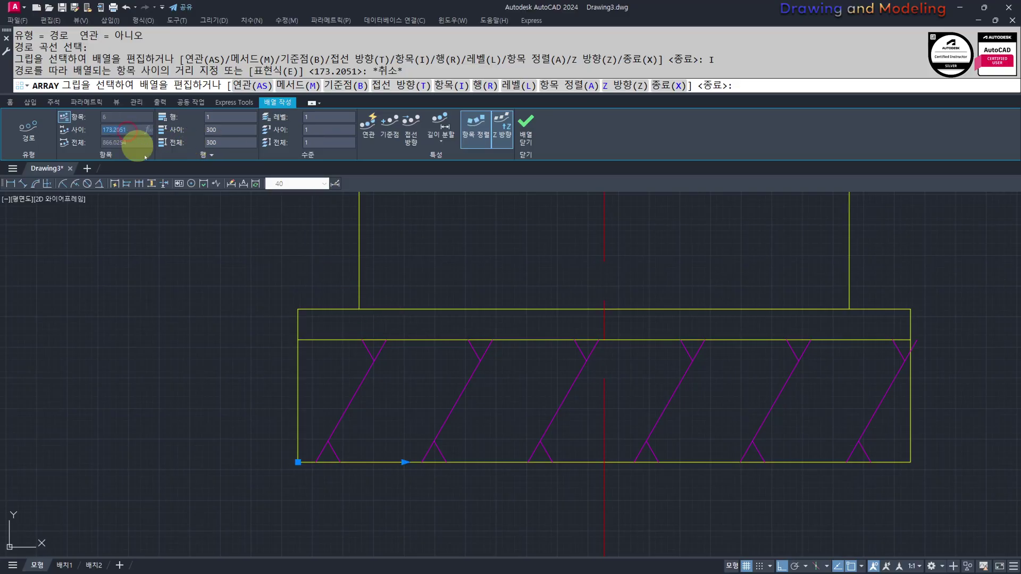
pyautogui.press('Return')
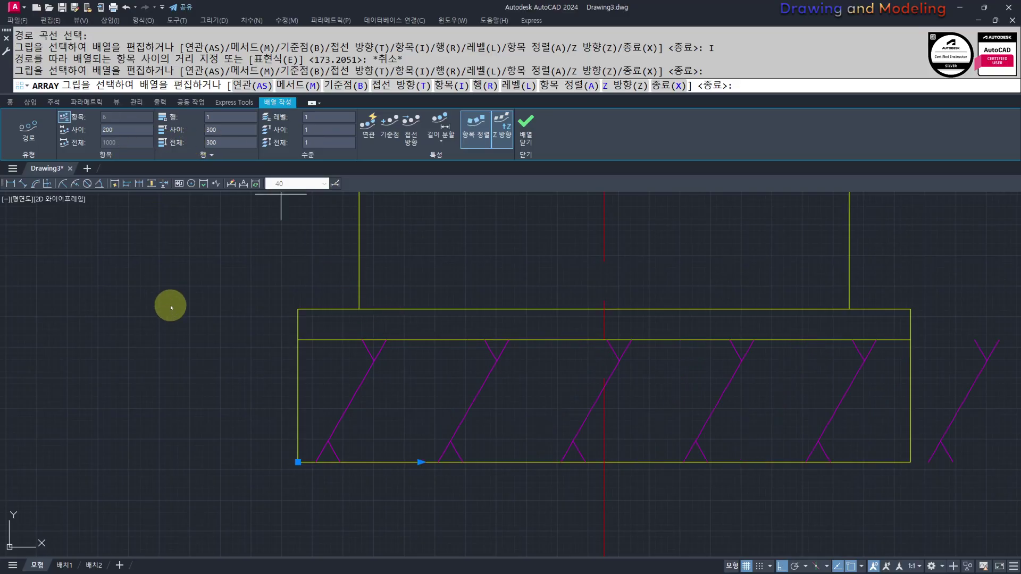
pyautogui.rightClick(334, 339)
pyautogui.press('Escape')
pyautogui.press('Escape')
# - Erase the surplus rubble symbol lying beyond the footing layer's right edge
pyautogui.moveTo(945, 396); pyautogui.dragTo(817, 371, button='middle')
pyautogui.click(882, 373)
pyautogui.click(827, 323)
pyautogui.write('E')
pyautogui.press('Return')
pyautogui.press('Escape')
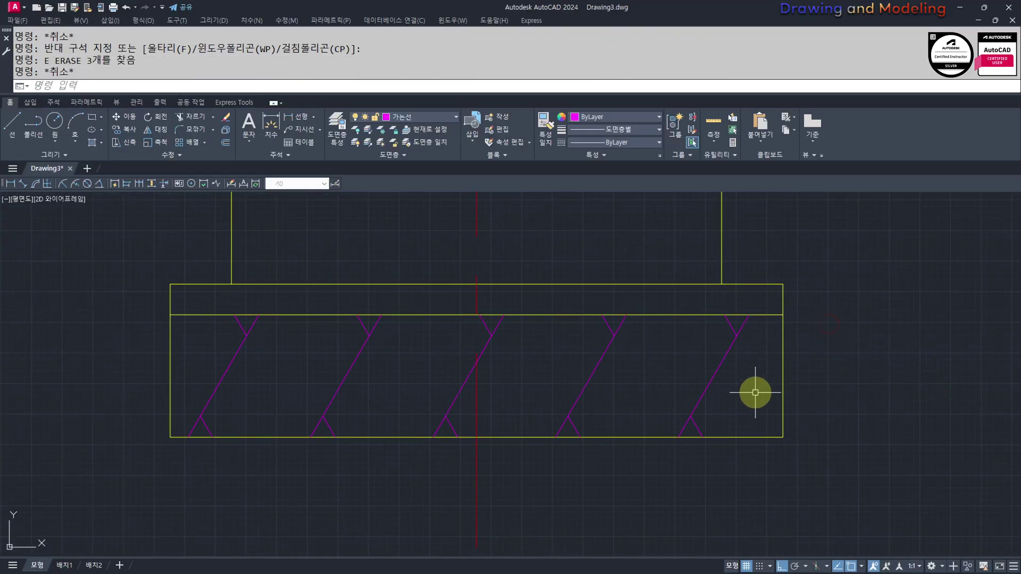
# - Move all five rubble symbols slightly to the right within the footing's bottom layer
pyautogui.click(750, 359)
pyautogui.click(499, 318)
pyautogui.click(392, 365)
pyautogui.click(205, 346)
pyautogui.moveTo(205, 346); pyautogui.dragTo(296, 314, button='middle')
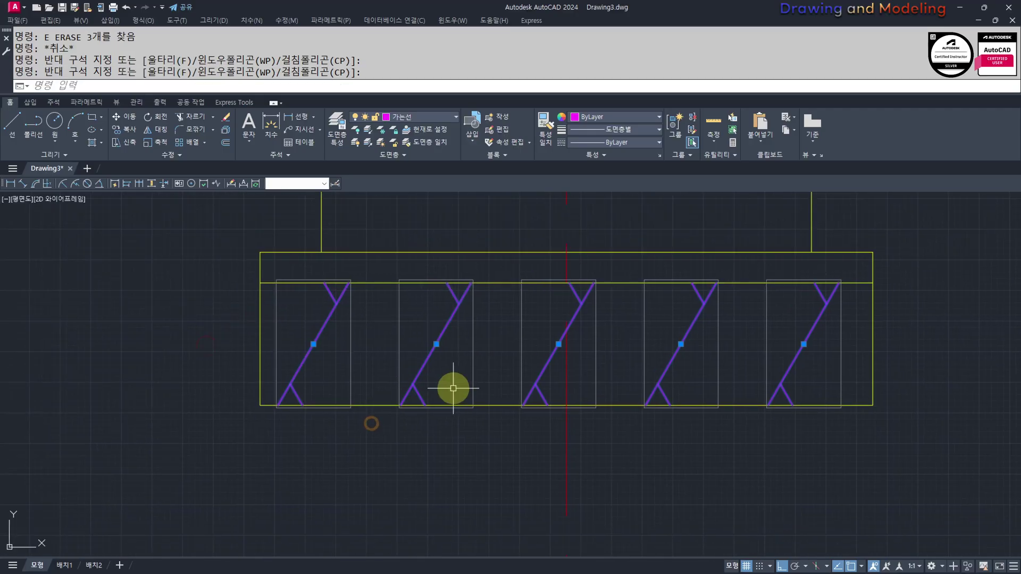
pyautogui.write('M')
pyautogui.press('Return')
pyautogui.click(431, 448)
pyautogui.click(435, 453)
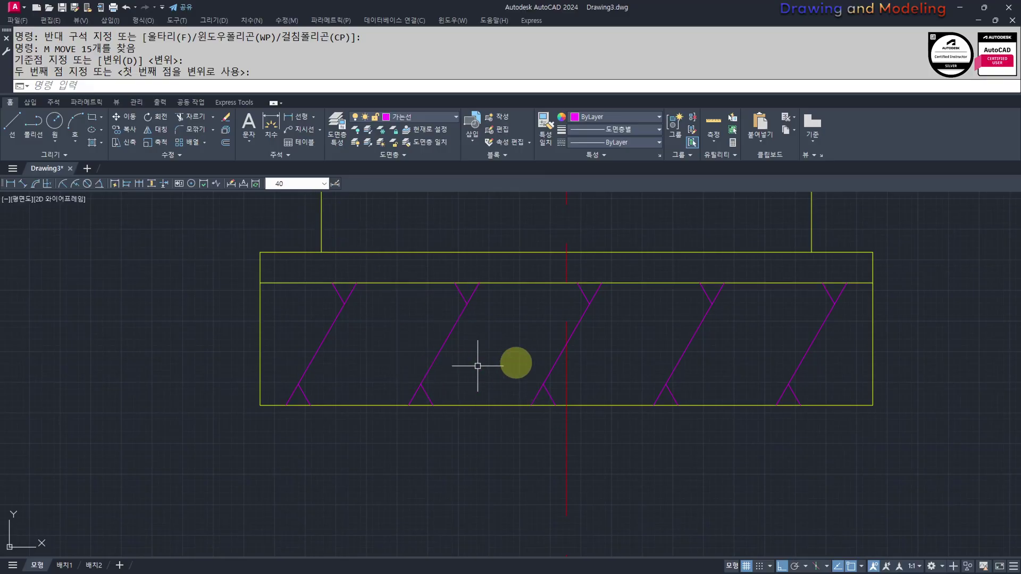
# - Copy the four left rubble symbols from the left footing into the right footing's bottom layer, using the layers' lower-left corners as reference points
pyautogui.click(743, 314)
pyautogui.click(577, 292)
pyautogui.click(502, 360)
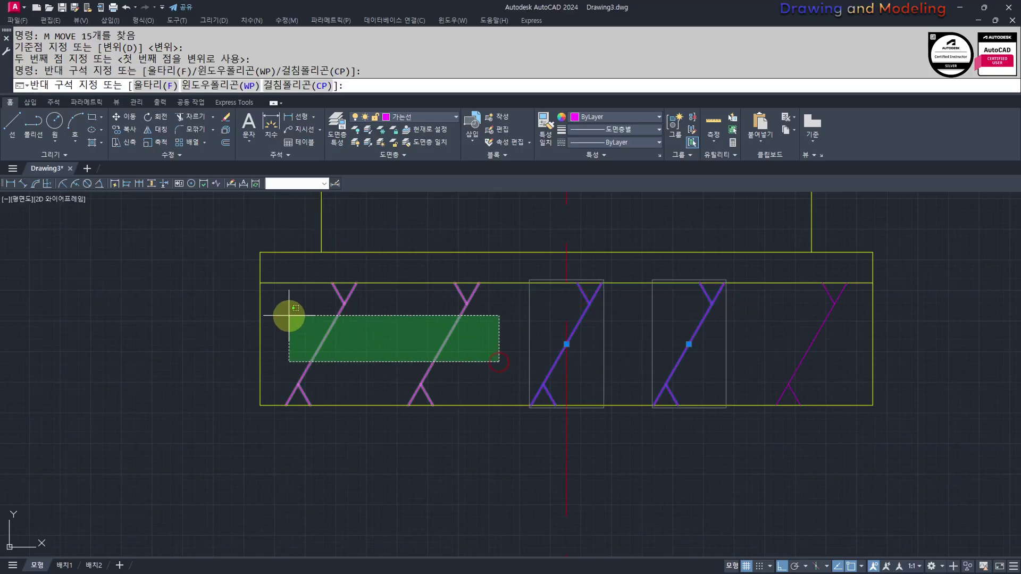
pyautogui.click(290, 314)
pyautogui.scroll(-6, 382, 344)
pyautogui.moveTo(424, 353)
pyautogui.mouseDown(button='middle')
pyautogui.moveTo(445, 429)
pyautogui.moveTo(491, 361)
pyautogui.mouseUp(button='middle')
pyautogui.scroll(-4, 446, 429)
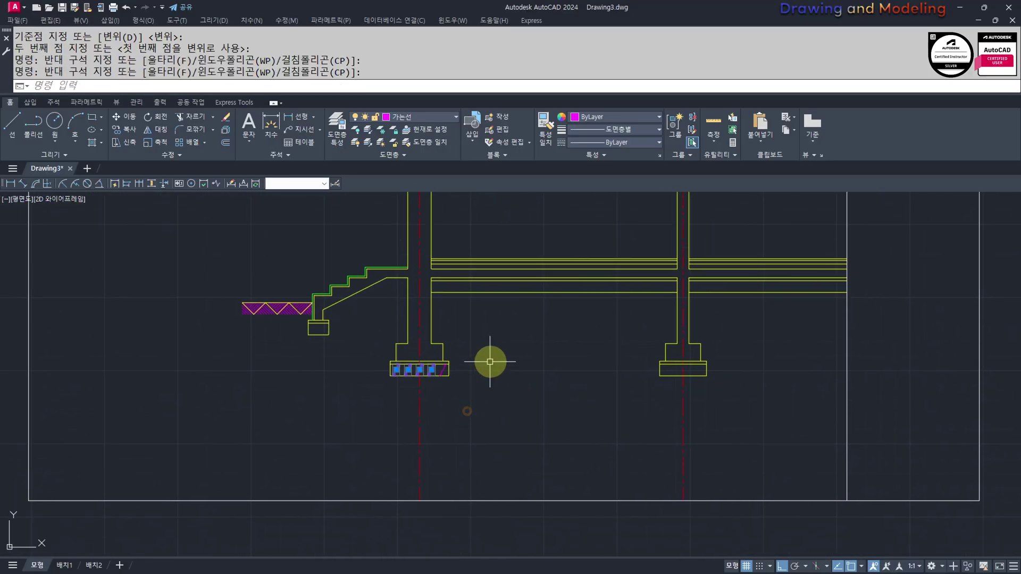
pyautogui.scroll(2, 399, 360)
pyautogui.moveTo(399, 360); pyautogui.dragTo(384, 364, button='middle')
pyautogui.write('o')
pyautogui.press('Return')
pyautogui.scroll(4, 382, 372)
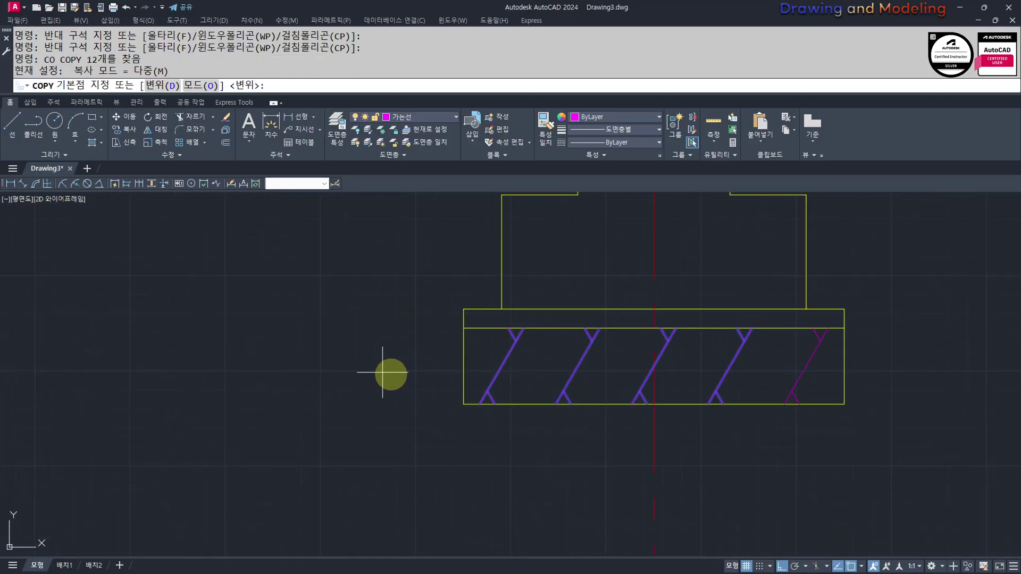
pyautogui.click(464, 405)
pyautogui.scroll(-3, 463, 404)
pyautogui.scroll(2, 715, 405)
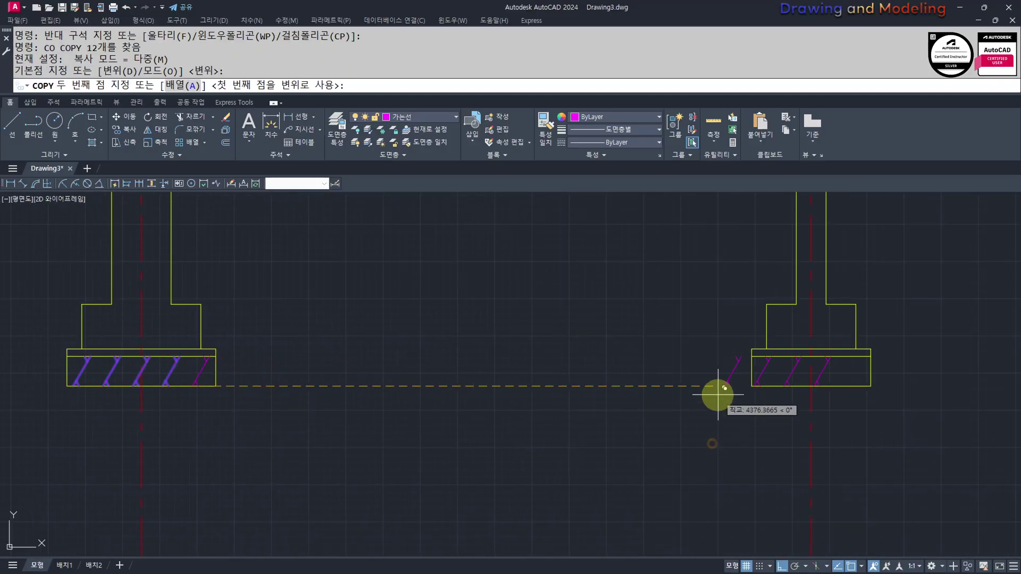
pyautogui.click(757, 385)
pyautogui.press('Escape')
pyautogui.press('Escape')
pyautogui.moveTo(797, 405); pyautogui.dragTo(671, 397, button='middle')
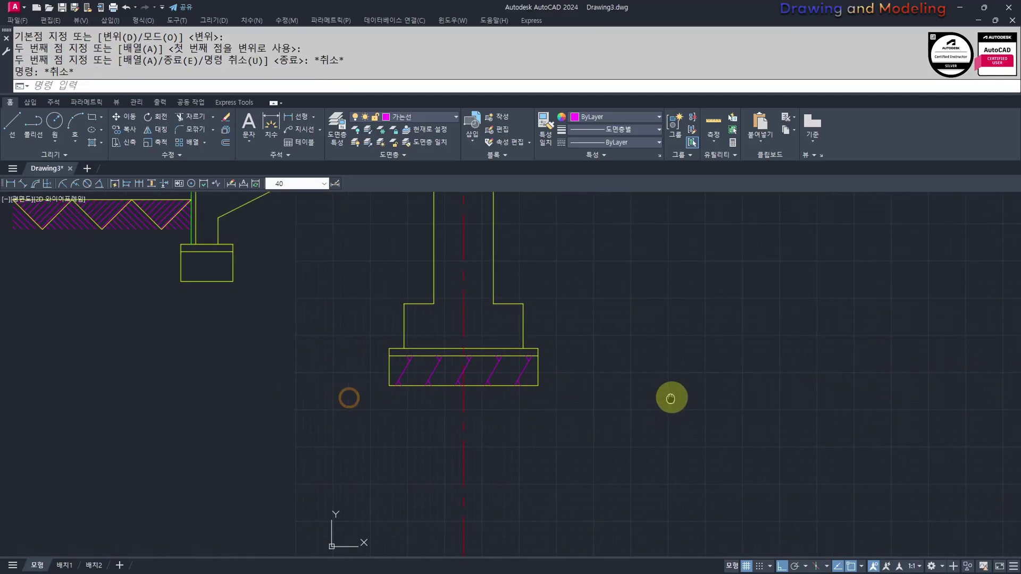
pyautogui.press('Return')
pyautogui.scroll(5, 395, 377)
pyautogui.click(396, 376)
pyautogui.click(267, 305)
pyautogui.press('Return')
pyautogui.click(214, 413)
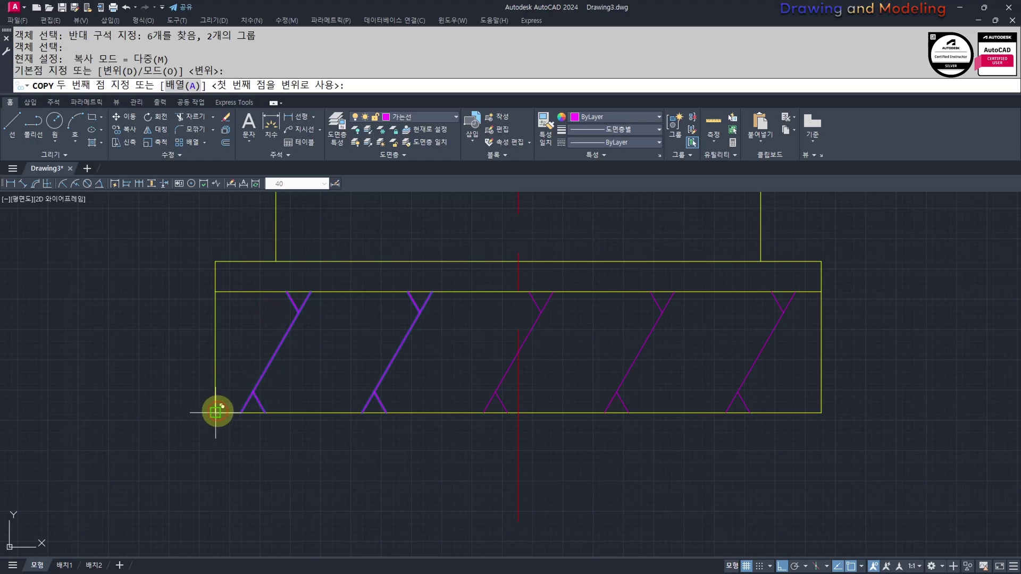
pyautogui.scroll(-4, 219, 413)
pyautogui.moveTo(214, 378); pyautogui.dragTo(319, 412, button='middle')
pyautogui.scroll(4, 308, 372)
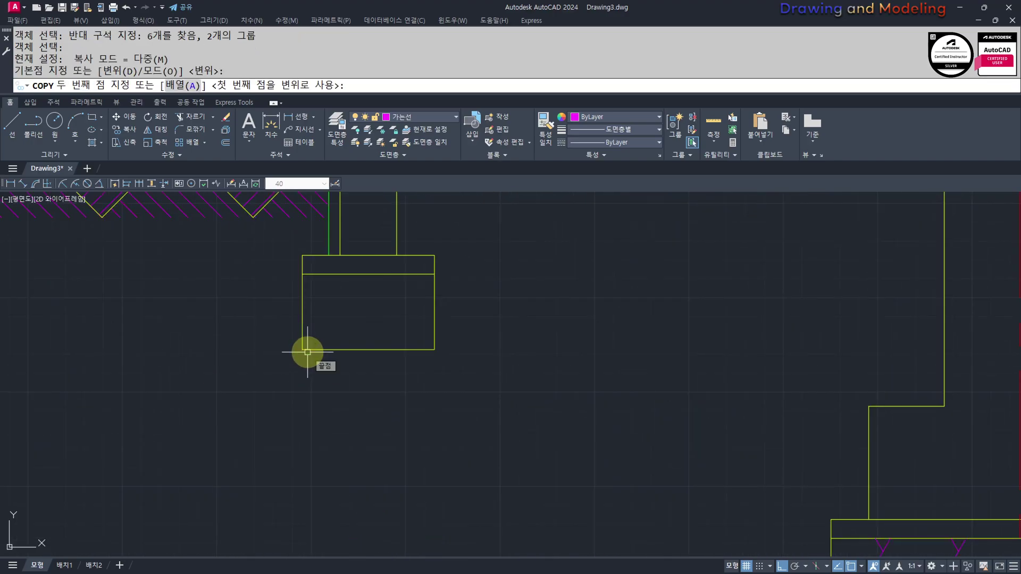
pyautogui.press('Escape')
pyautogui.press('Escape')
pyautogui.scroll(-2, 352, 383)
pyautogui.scroll(-4, 351, 377)
pyautogui.press('Escape')
pyautogui.press('Escape')
# - Copy one rubble symbol from the left footing to the left end of the bottom layer beneath the floor slab
pyautogui.moveTo(438, 353); pyautogui.dragTo(335, 367, button='middle')
pyautogui.scroll(4, 488, 326)
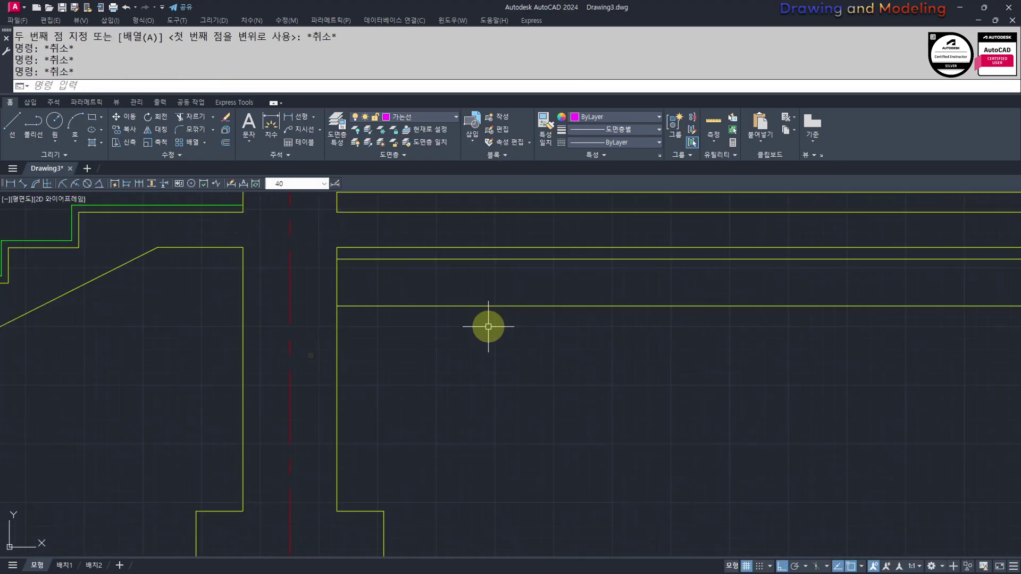
pyautogui.moveTo(488, 326); pyautogui.dragTo(345, 361, button='middle')
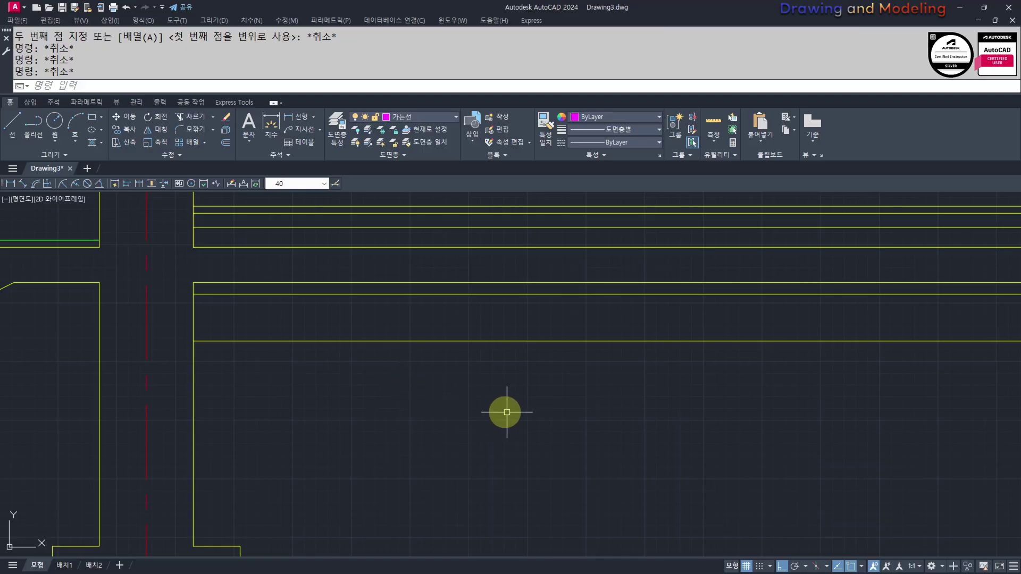
pyautogui.scroll(-4, 439, 411)
pyautogui.moveTo(410, 324); pyautogui.dragTo(461, 380, button='middle')
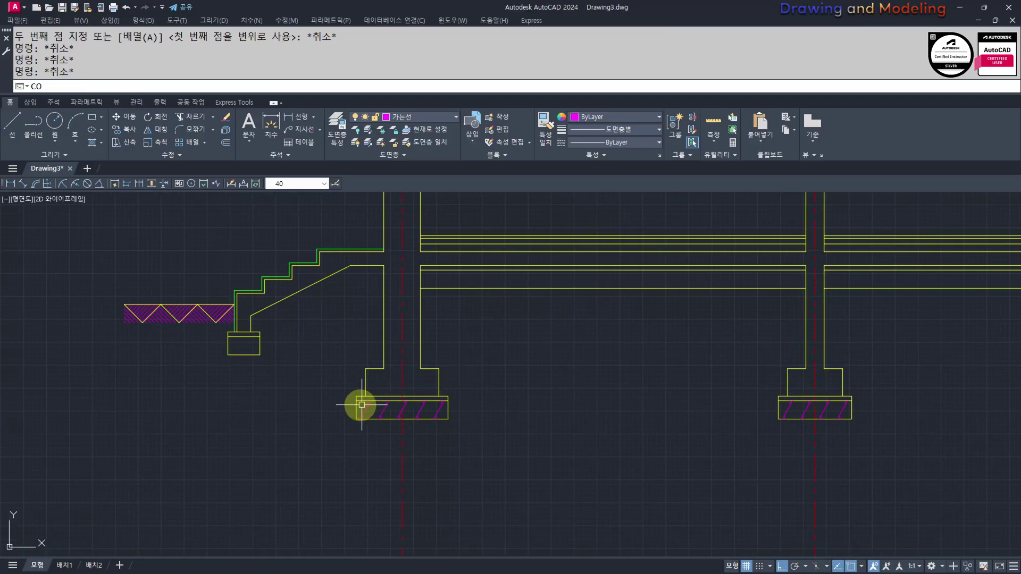
pyautogui.press('Return')
pyautogui.scroll(6, 361, 405)
pyautogui.click(423, 438)
pyautogui.click(417, 440)
pyautogui.press('Return')
pyautogui.click(388, 481)
pyautogui.scroll(-4, 520, 464)
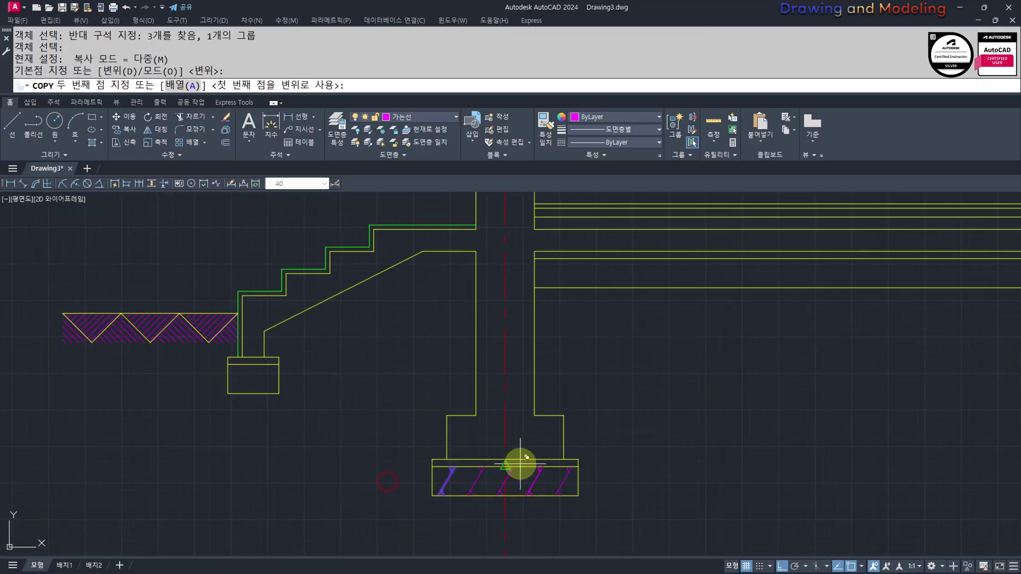
pyautogui.moveTo(522, 410); pyautogui.dragTo(471, 477, button='middle')
pyautogui.press('Escape')
pyautogui.scroll(4, 486, 346)
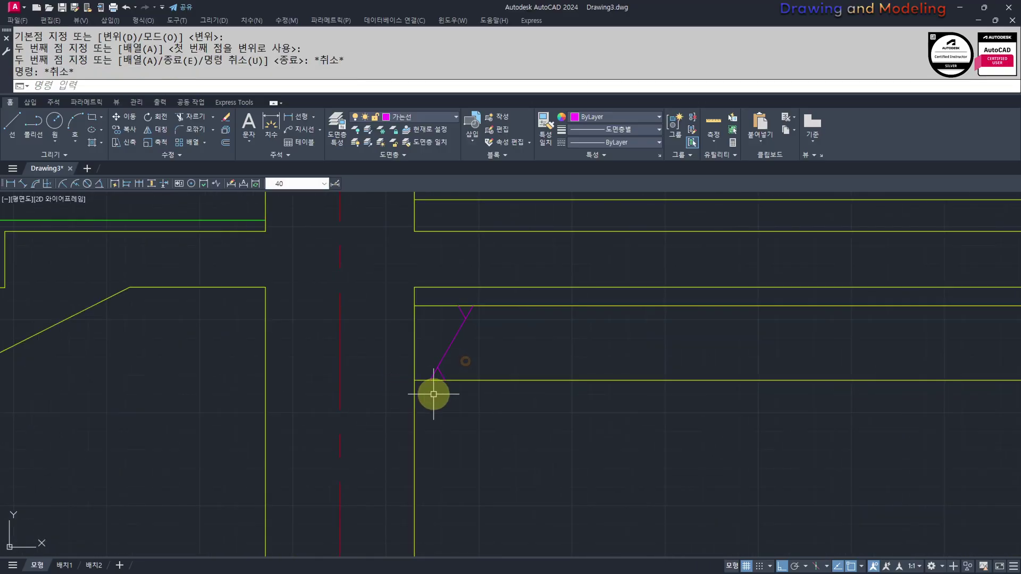
# - Create a path array of the copied rubble symbol along the bottom edge of the layer beneath the floor slab
pyautogui.scroll(-5, 433, 392)
pyautogui.scroll(4, 383, 392)
pyautogui.moveTo(305, 372); pyautogui.dragTo(358, 358, button='middle')
pyautogui.write('ar')
pyautogui.press('Return')
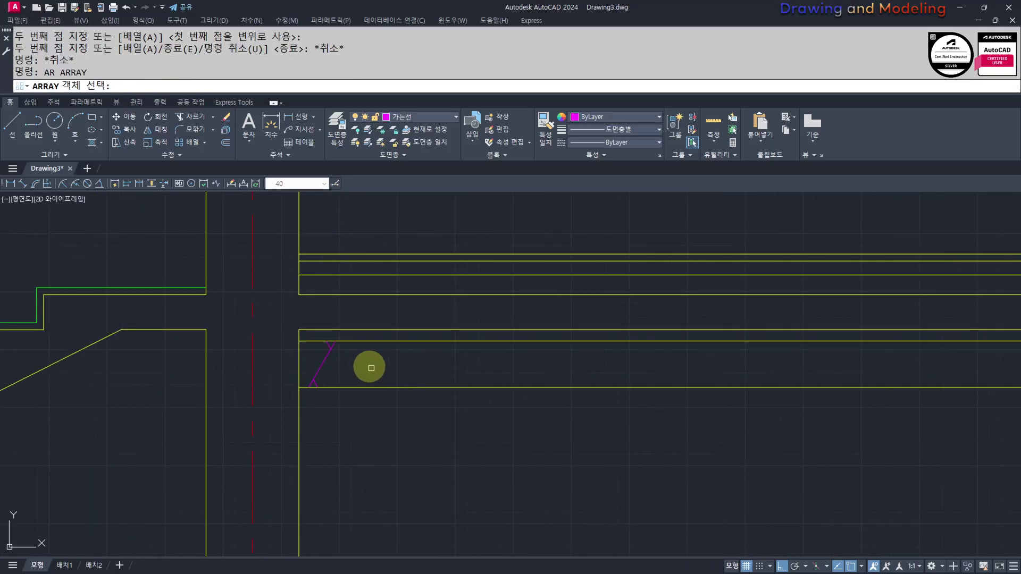
pyautogui.click(365, 350)
pyautogui.press('Return')
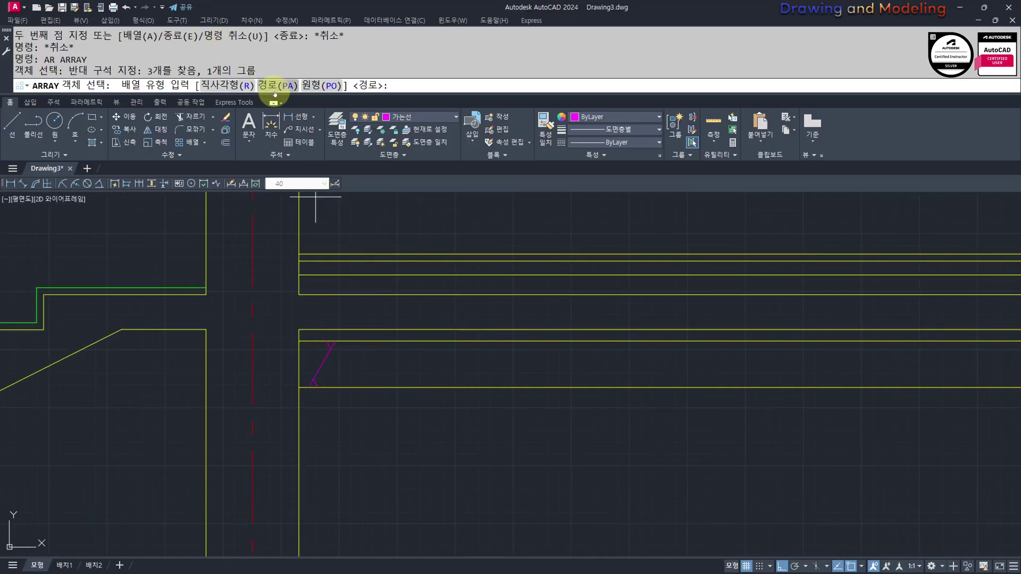
pyautogui.click(274, 85)
pyautogui.click(339, 387)
pyautogui.scroll(-5, 455, 449)
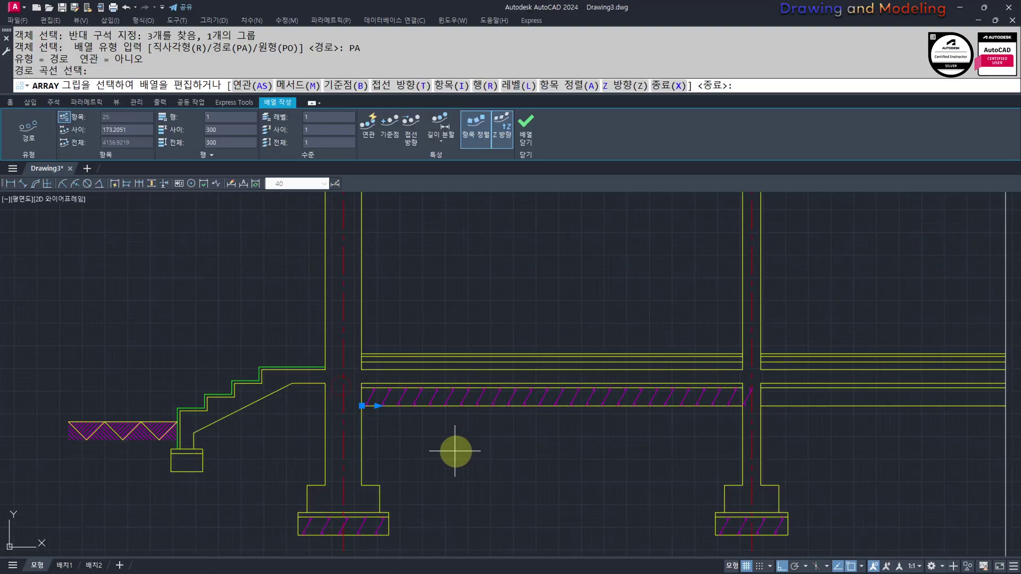
# - Set the spacing between the rubble symbols under the floor slab to 600 and finish the path array
pyautogui.click(131, 126)
pyautogui.write('600')
pyautogui.press('Return')
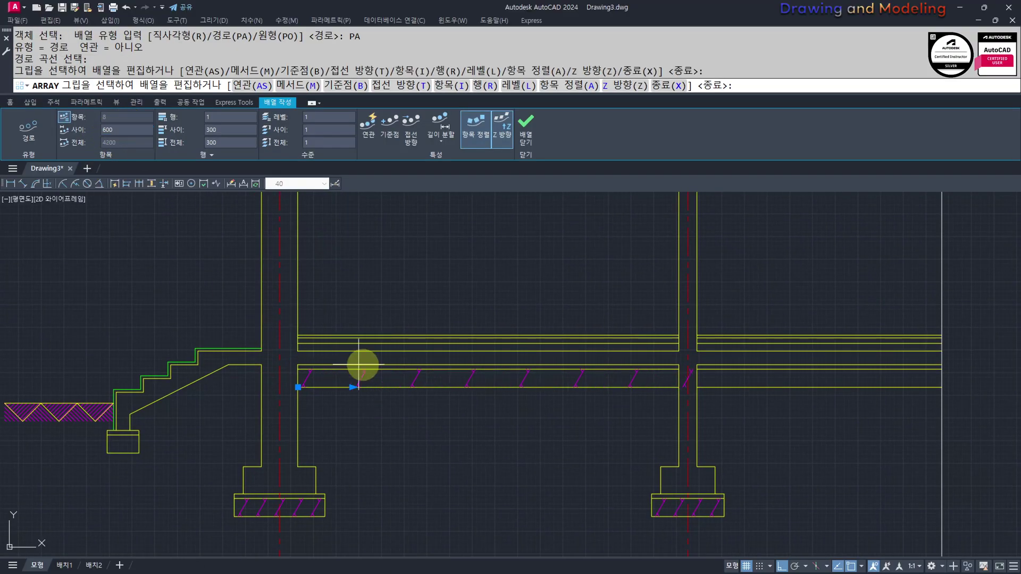
pyautogui.press('space')
pyautogui.press('Escape')
pyautogui.press('Escape')
# - Erase the surplus rubble symbol lying inside the interior wall at the right end of the array
pyautogui.scroll(6, 683, 390)
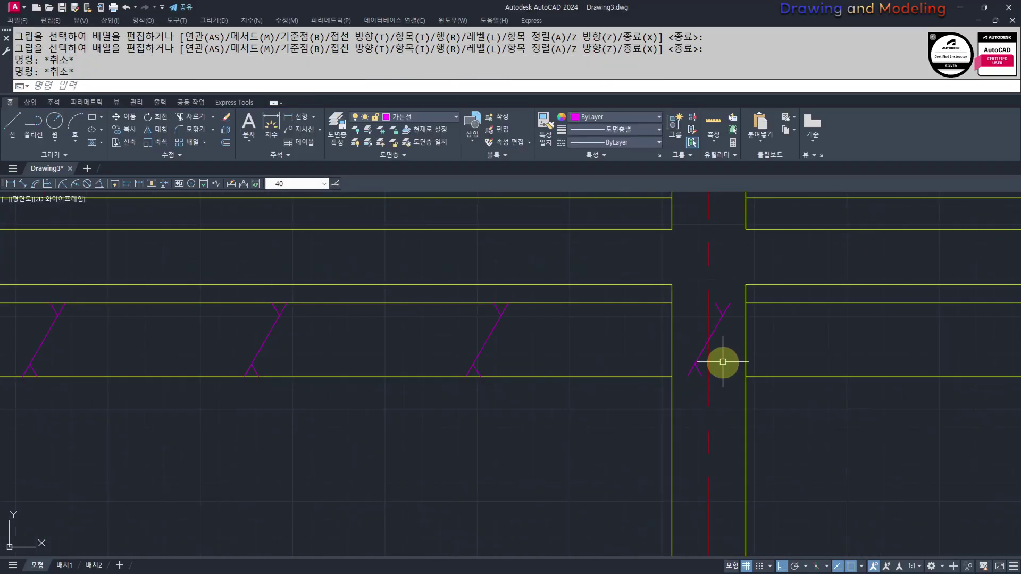
pyautogui.click(722, 317)
pyautogui.write('E')
pyautogui.press('space')
pyautogui.press('Escape')
pyautogui.press('Escape')
# - Move all seven rubble symbols under the floor slab slightly to the right within their layer
pyautogui.scroll(-4, 487, 360)
pyautogui.moveTo(414, 352); pyautogui.dragTo(647, 357, button='middle')
pyautogui.click(647, 357)
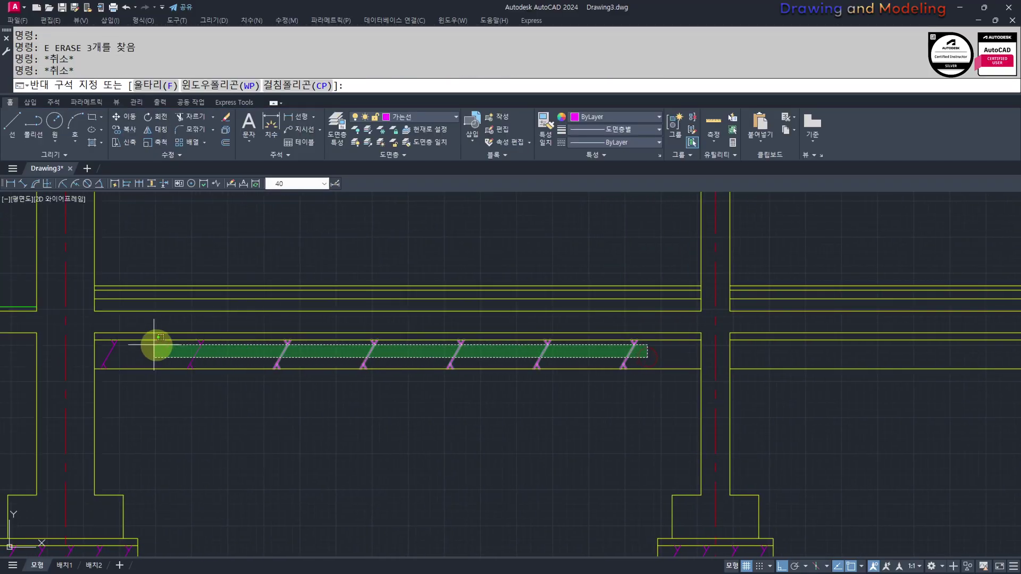
pyautogui.click(100, 344)
pyautogui.moveTo(197, 414); pyautogui.dragTo(274, 402, button='middle')
pyautogui.write('M')
pyautogui.press('space')
pyautogui.click(279, 401)
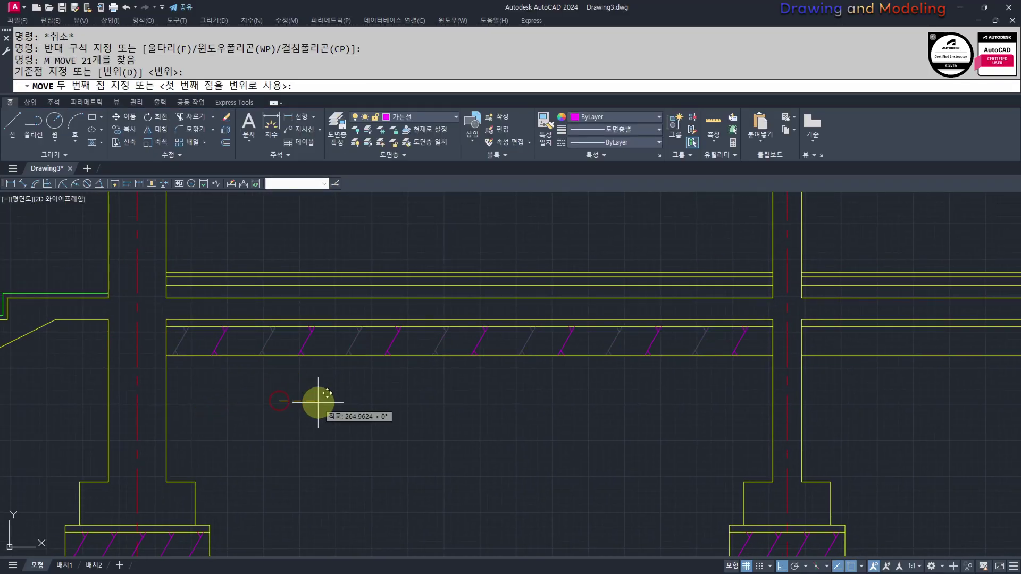
pyautogui.click(311, 402)
pyautogui.press('Escape')
pyautogui.press('Escape')
# - Copy the leftmost rubble symbol of the left footing to the same spot in the second drawing's left footing layer
pyautogui.moveTo(429, 417)
pyautogui.mouseDown(button='middle')
pyautogui.moveTo(339, 404)
pyautogui.moveTo(587, 367)
pyautogui.mouseUp(button='middle')
pyautogui.scroll(2, 293, 494)
pyautogui.moveTo(303, 481)
pyautogui.mouseDown(button='middle')
pyautogui.moveTo(358, 457)
pyautogui.moveTo(385, 432)
pyautogui.mouseUp(button='middle')
pyautogui.scroll(4, 303, 429)
pyautogui.write('CO')
pyautogui.press('space')
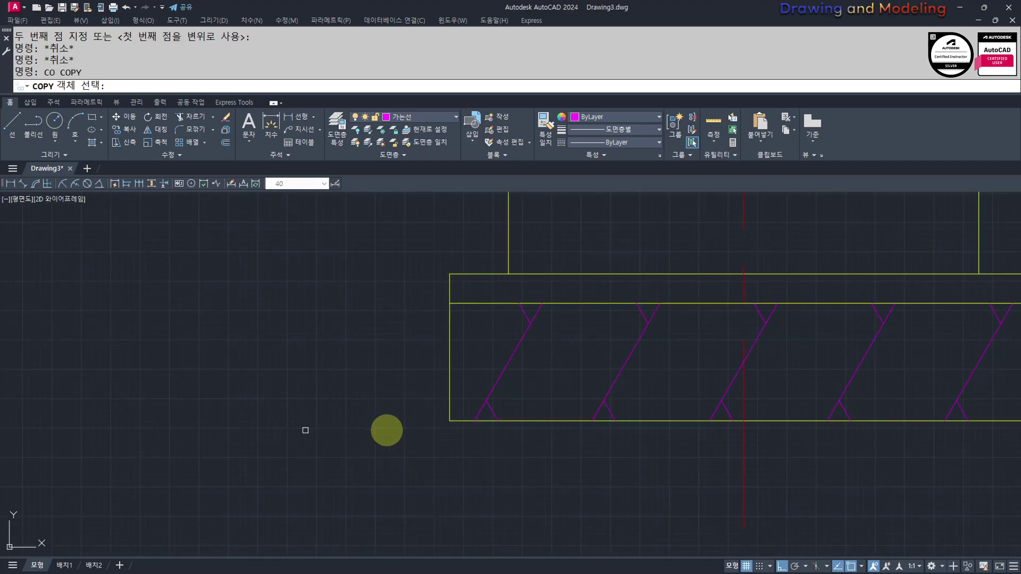
pyautogui.click(520, 390)
pyautogui.click(486, 344)
pyautogui.press('space')
pyautogui.click(449, 420)
pyautogui.scroll(-10, 450, 420)
pyautogui.moveTo(759, 456); pyautogui.dragTo(532, 441, button='middle')
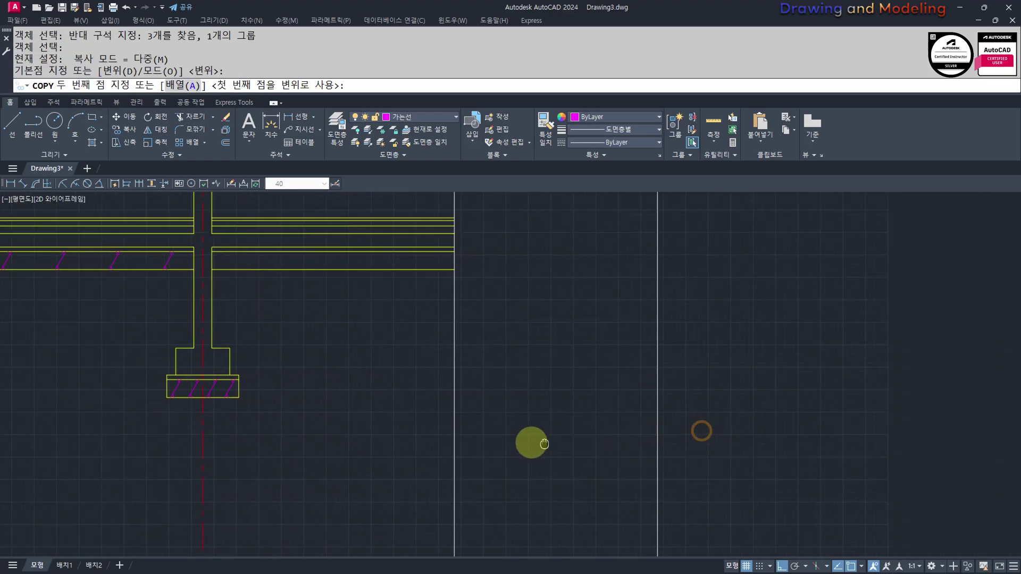
pyautogui.scroll(-5, 532, 440)
pyautogui.moveTo(821, 429); pyautogui.dragTo(496, 421, button='middle')
pyautogui.scroll(4, 672, 417)
pyautogui.moveTo(257, 402); pyautogui.dragTo(482, 407, button='middle')
pyautogui.scroll(6, 481, 407)
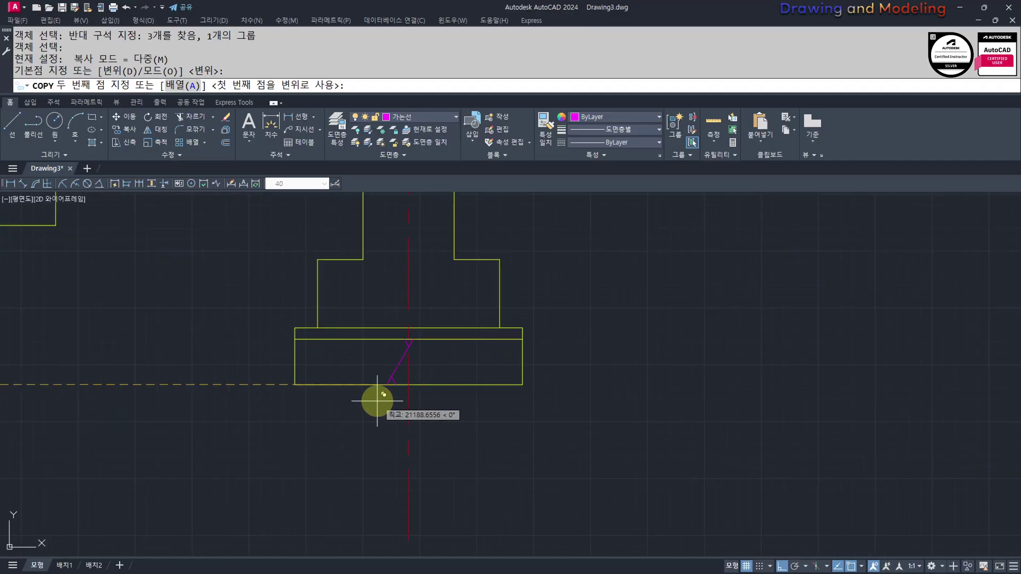
pyautogui.click(301, 380)
pyautogui.press('Escape')
pyautogui.press('Escape')
pyautogui.scroll(-3, 399, 401)
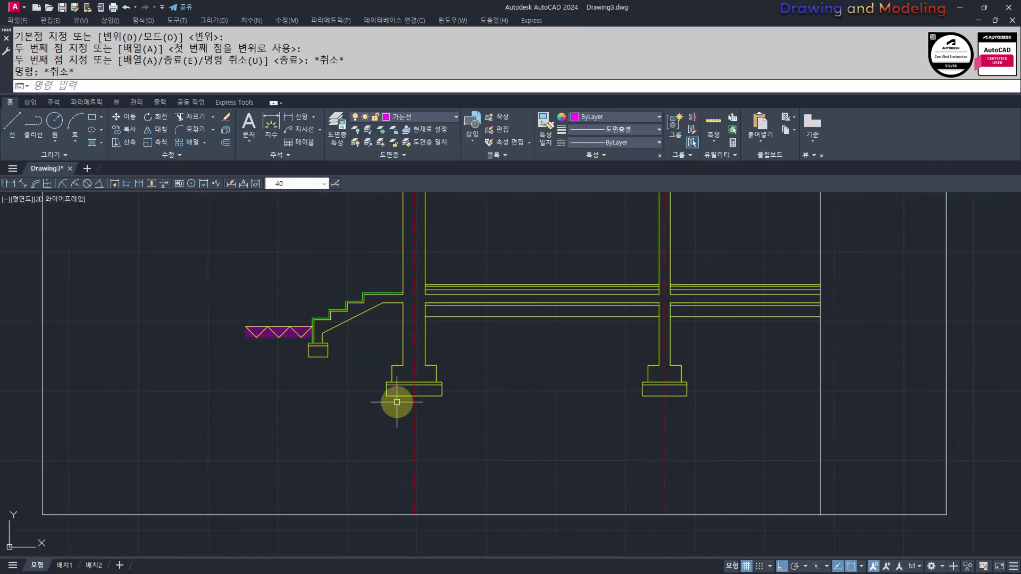
pyautogui.scroll(-2, 497, 381)
pyautogui.moveTo(194, 394); pyautogui.dragTo(452, 398, button='middle')
pyautogui.moveTo(645, 417); pyautogui.dragTo(569, 430, button='middle')
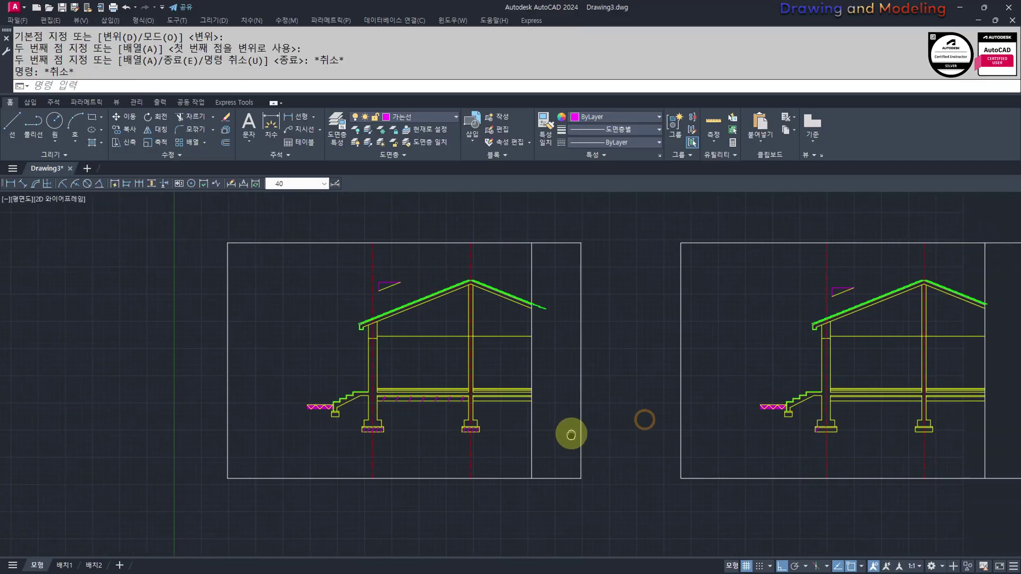
pyautogui.moveTo(793, 423); pyautogui.dragTo(632, 410, button='middle')
pyautogui.moveTo(624, 445); pyautogui.dragTo(538, 427, button='middle')
pyautogui.scroll(10, 538, 426)
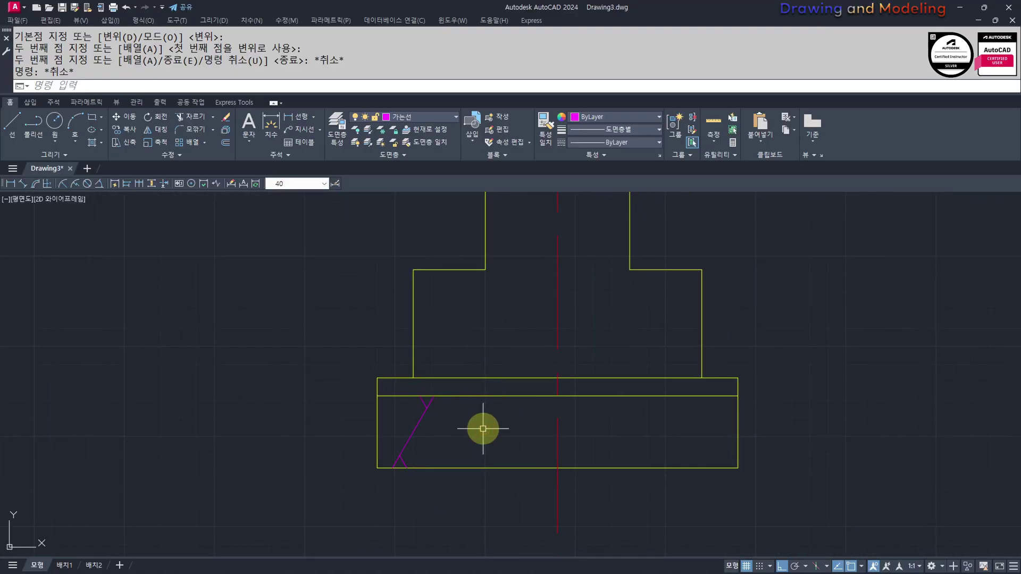
pyautogui.press('Return')
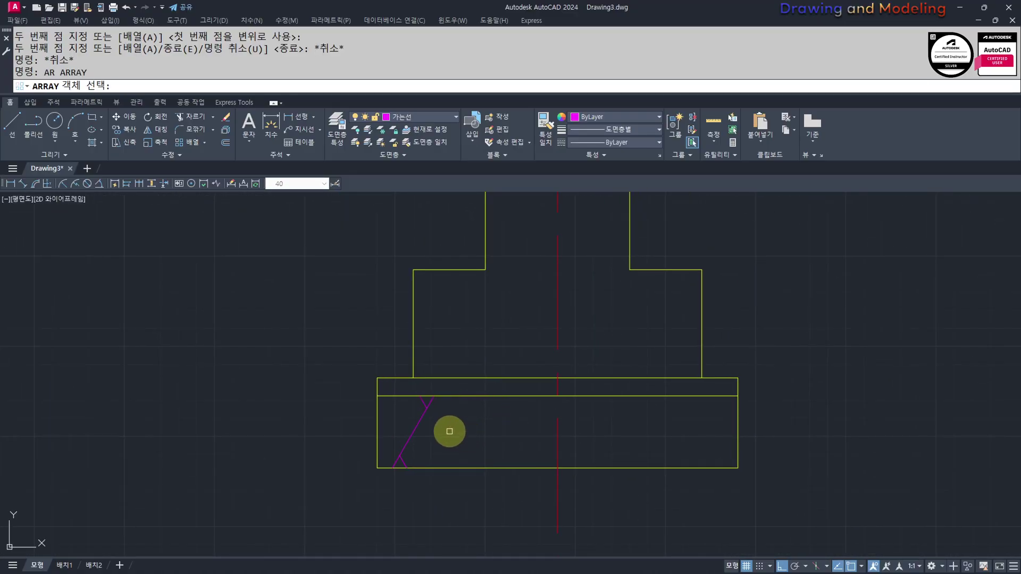
pyautogui.press('Escape')
pyautogui.press('Escape')
pyautogui.write('A')
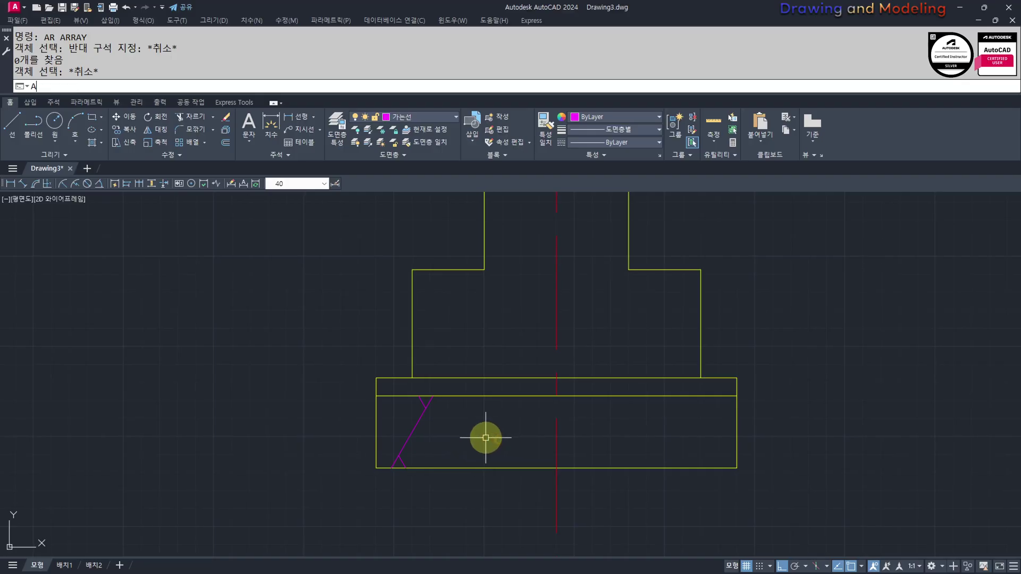
pyautogui.write('Q')
pyautogui.press('Return')
pyautogui.click(415, 423)
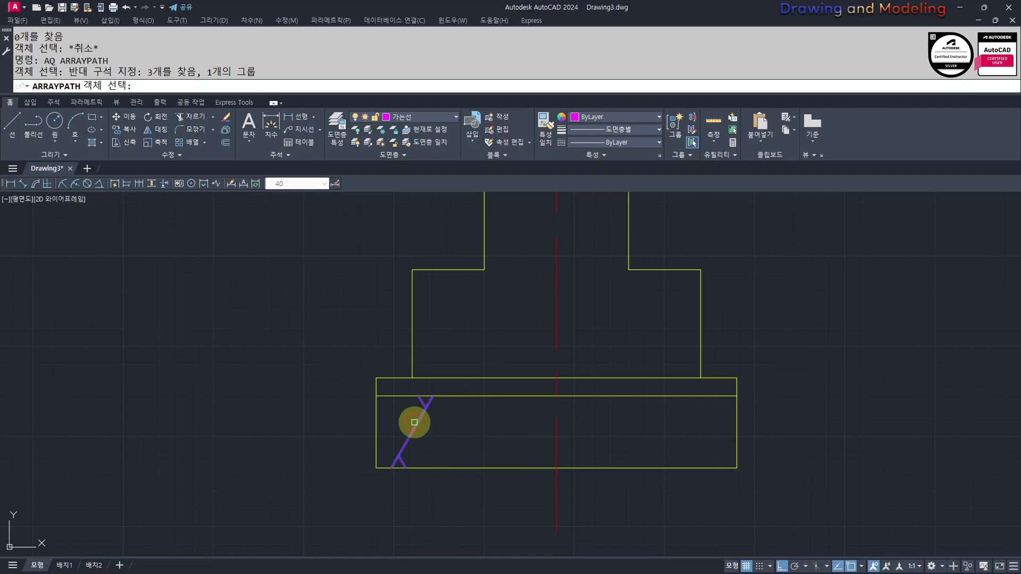
pyautogui.click(427, 466)
pyautogui.press('Escape')
pyautogui.press('Escape')
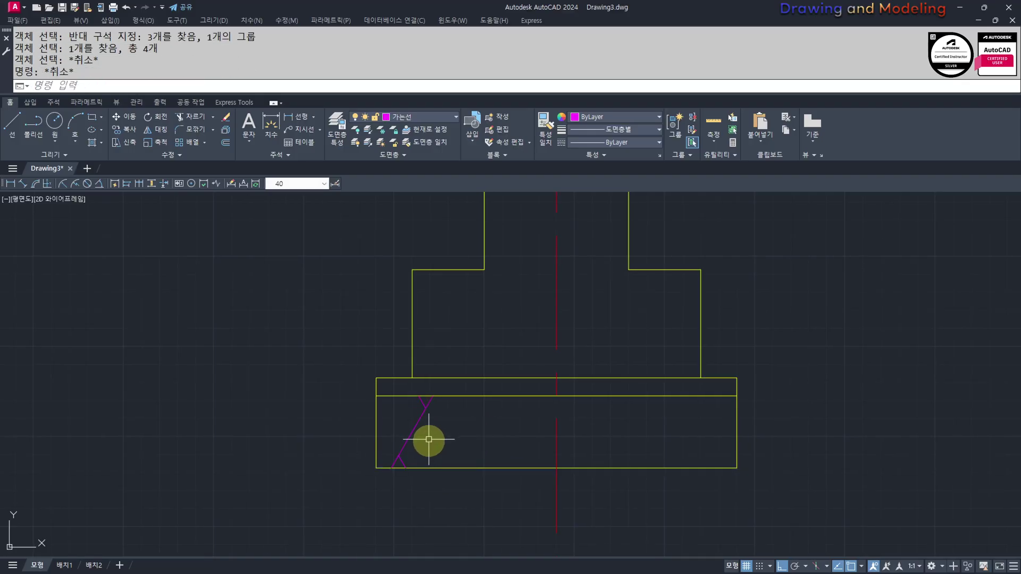
# - Create a path array of the rubble symbol along the bottom edge of the second drawing's left footing layer
pyautogui.press('Return')
pyautogui.click(433, 430)
pyautogui.click(398, 420)
pyautogui.press('Return')
pyautogui.click(423, 466)
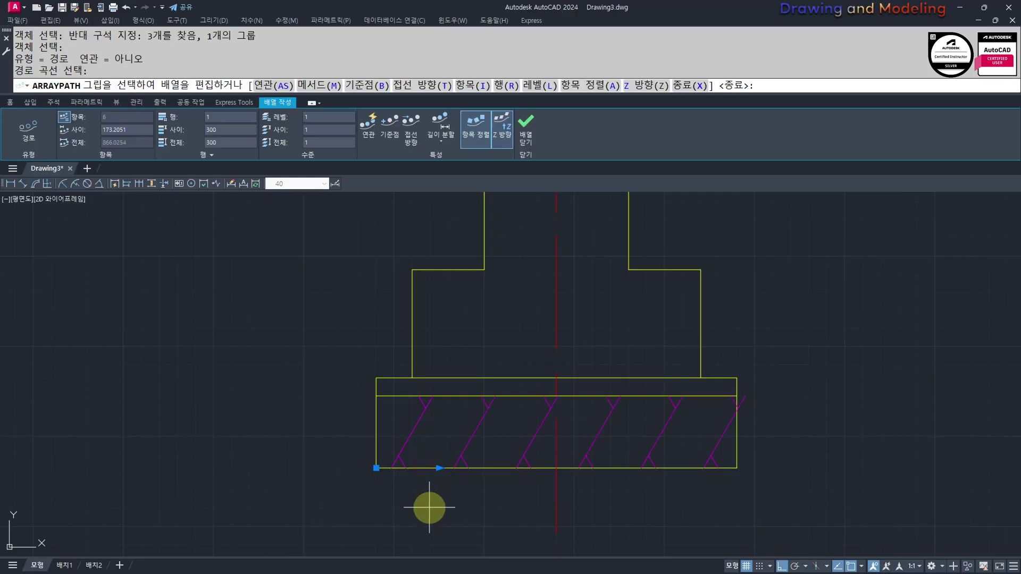
# - Set the array's spacing to 200 with 5 items and finish the path array
pyautogui.write('I')
pyautogui.press('Return')
pyautogui.write('200')
pyautogui.press('Return')
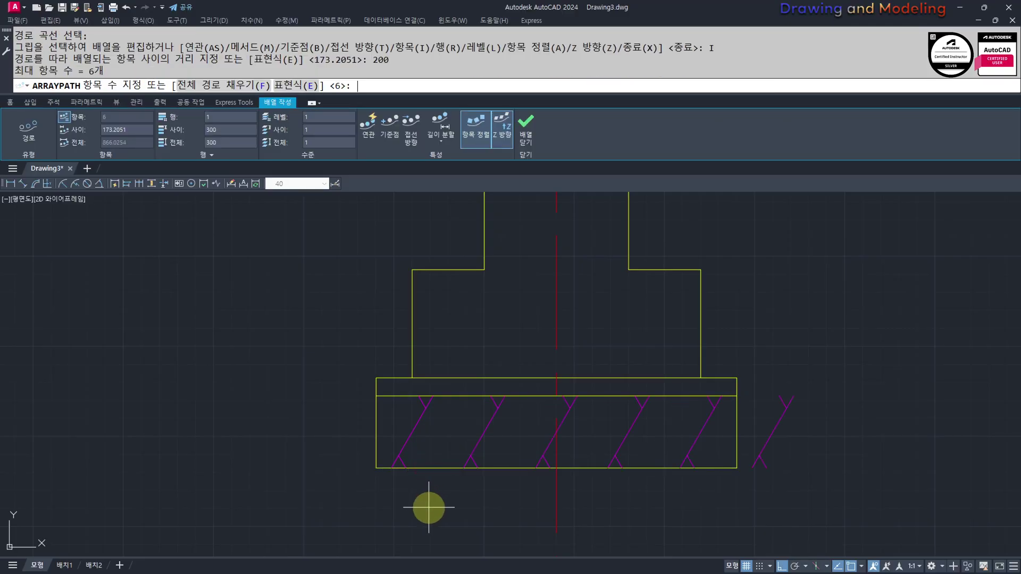
pyautogui.write('5')
pyautogui.press('Return')
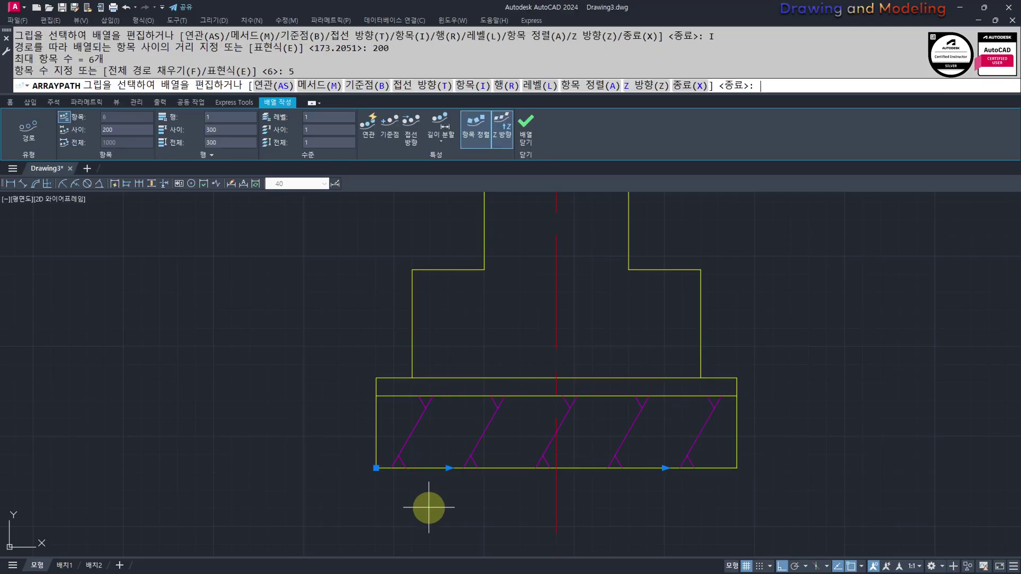
pyautogui.press('Return')
pyautogui.press('Escape')
pyautogui.press('Escape')
# - Copy the four leftmost rubble symbols of the left footing into the bottom layer of the right footing, using the layers' lower-left corners
pyautogui.click(644, 446)
pyautogui.click(569, 415)
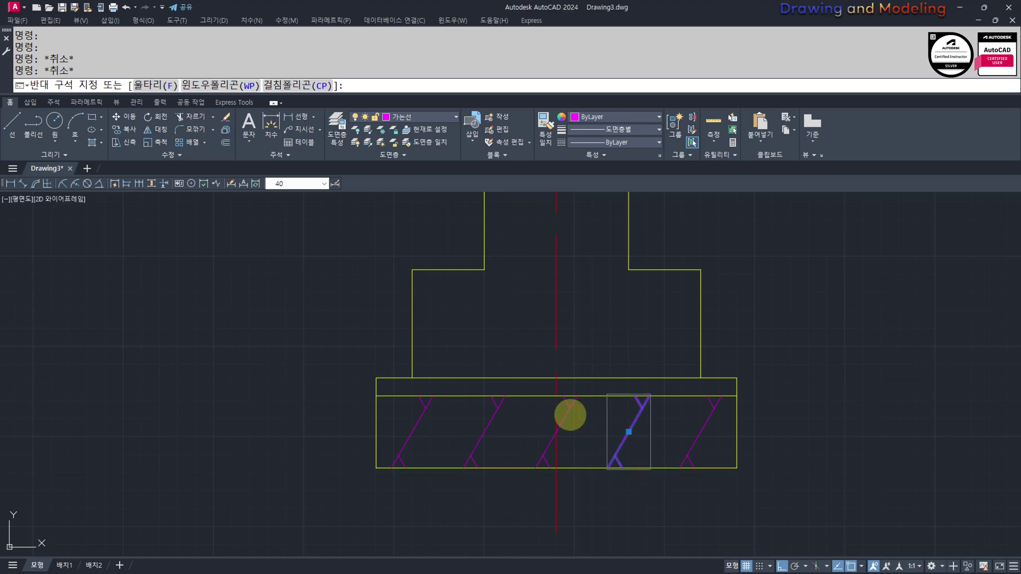
pyautogui.click(564, 411)
pyautogui.click(575, 411)
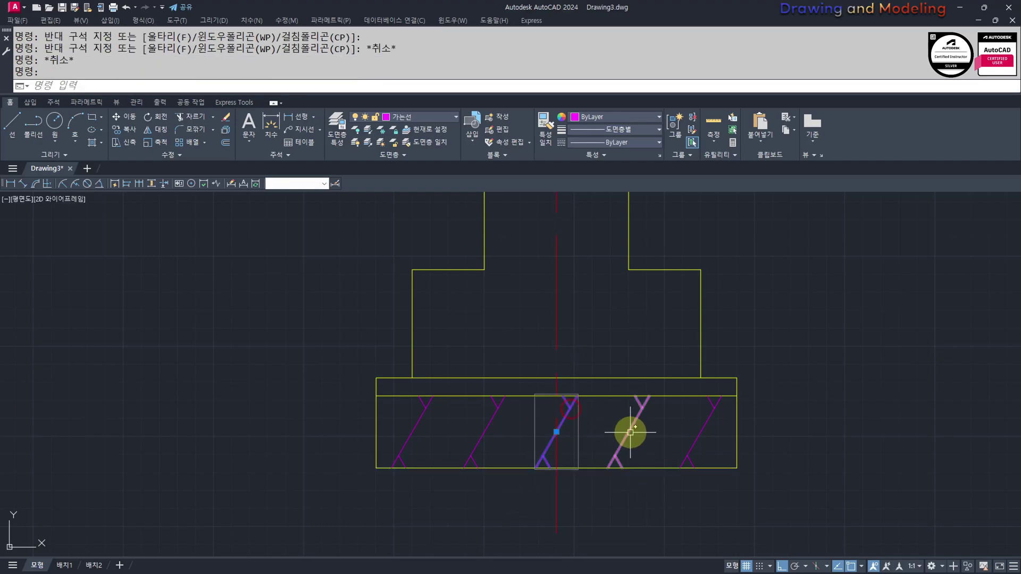
pyautogui.click(506, 425)
pyautogui.click(374, 428)
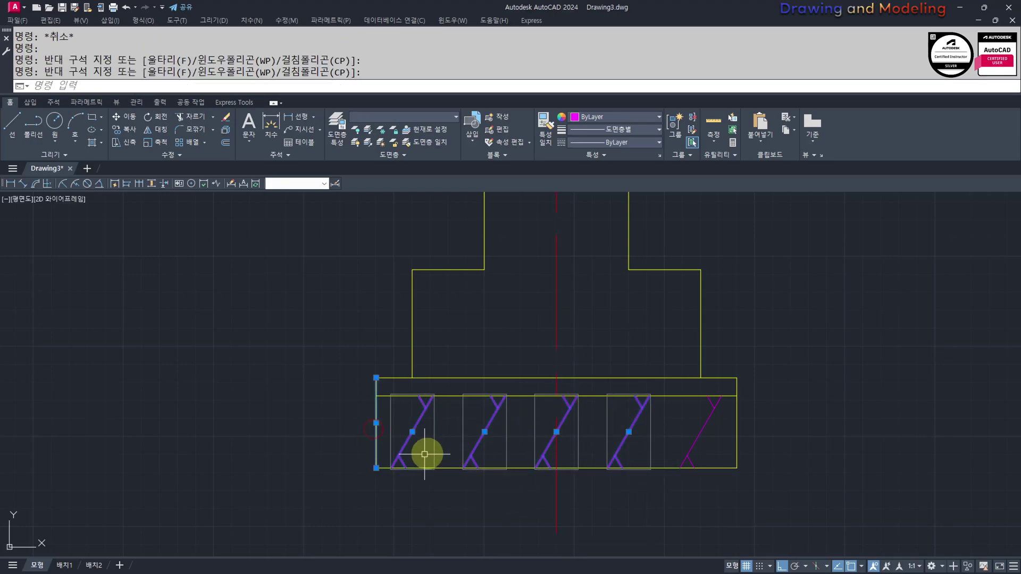
pyautogui.keyDown('shift'); pyautogui.click(387, 407); pyautogui.keyUp('shift')
pyautogui.keyDown('shift'); pyautogui.click(333, 397); pyautogui.keyUp('shift')
pyautogui.moveTo(403, 471); pyautogui.dragTo(382, 467, button='middle')
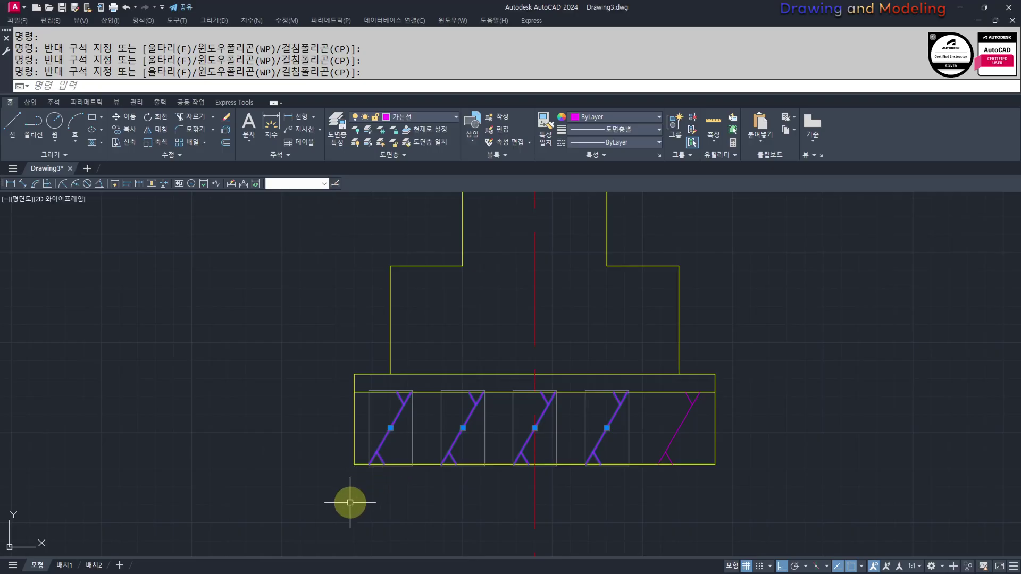
pyautogui.press('Return')
pyautogui.click(354, 466)
pyautogui.scroll(-5, 478, 468)
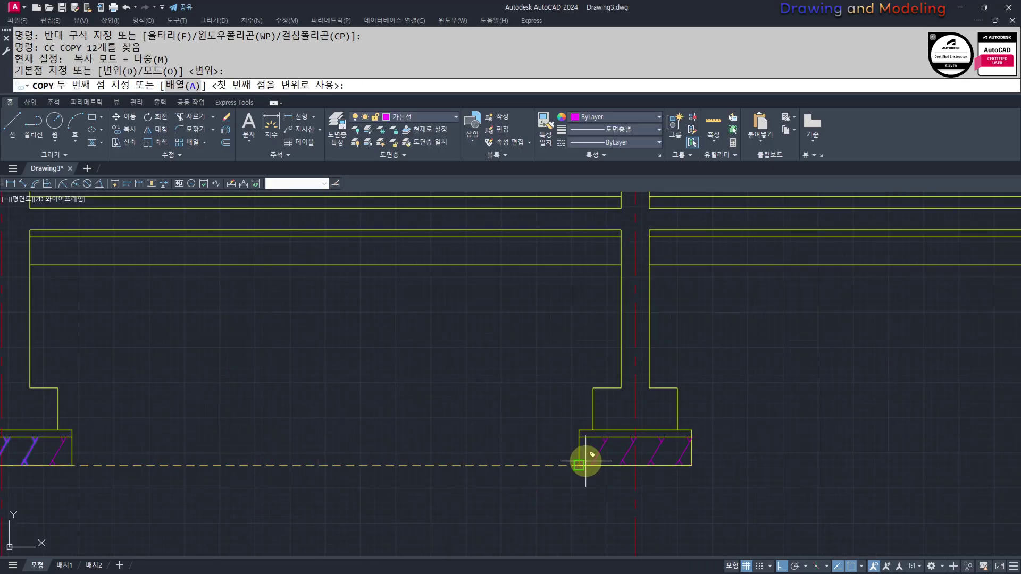
pyautogui.click(580, 464)
pyautogui.press('Return')
# - Copy the leftmost rubble symbol of the left footing to the lower-left corner of the layer under the floor slab
pyautogui.scroll(6, 360, 474)
pyautogui.press('Return')
pyautogui.click(353, 421)
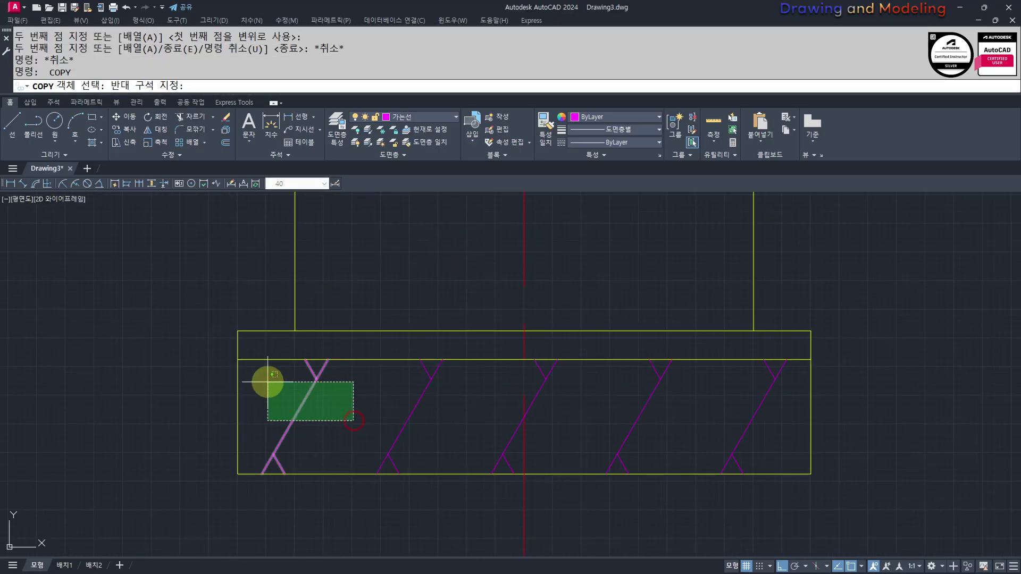
pyautogui.click(262, 381)
pyautogui.rightClick(268, 382)
pyautogui.click(238, 473)
pyautogui.scroll(-4, 373, 505)
pyautogui.scroll(5, 413, 310)
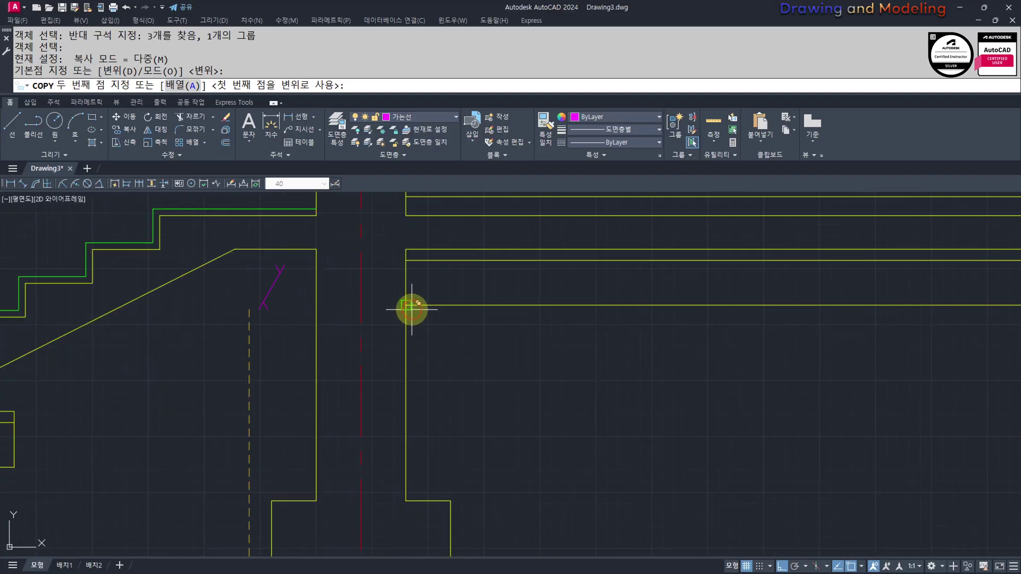
pyautogui.click(412, 310)
pyautogui.press('Escape')
pyautogui.press('Escape')
# - Copy the two leftmost rubble symbols of the left footing into the bottom layer of the small stair footing
pyautogui.moveTo(310, 408); pyautogui.dragTo(558, 285, button='middle')
pyautogui.press('Return')
pyautogui.scroll(4, 556, 488)
pyautogui.click(593, 474)
pyautogui.click(451, 454)
pyautogui.press('Return')
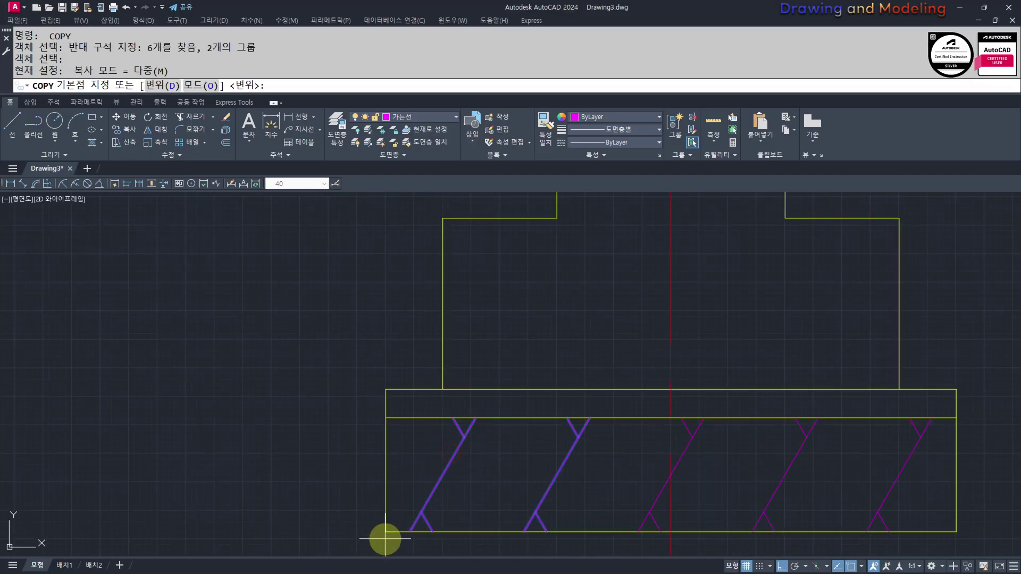
pyautogui.click(386, 533)
pyautogui.scroll(-2, 387, 527)
pyautogui.moveTo(174, 463); pyautogui.dragTo(413, 467, button='middle')
pyautogui.moveTo(142, 338); pyautogui.dragTo(364, 436, button='middle')
pyautogui.click(246, 394)
pyautogui.press('Escape')
pyautogui.press('Escape')
# - Move the two rubble symbols in the stair footing slightly to the left within their layer
pyautogui.click(359, 378)
pyautogui.click(279, 354)
pyautogui.scroll(2, 364, 435)
pyautogui.write('M')
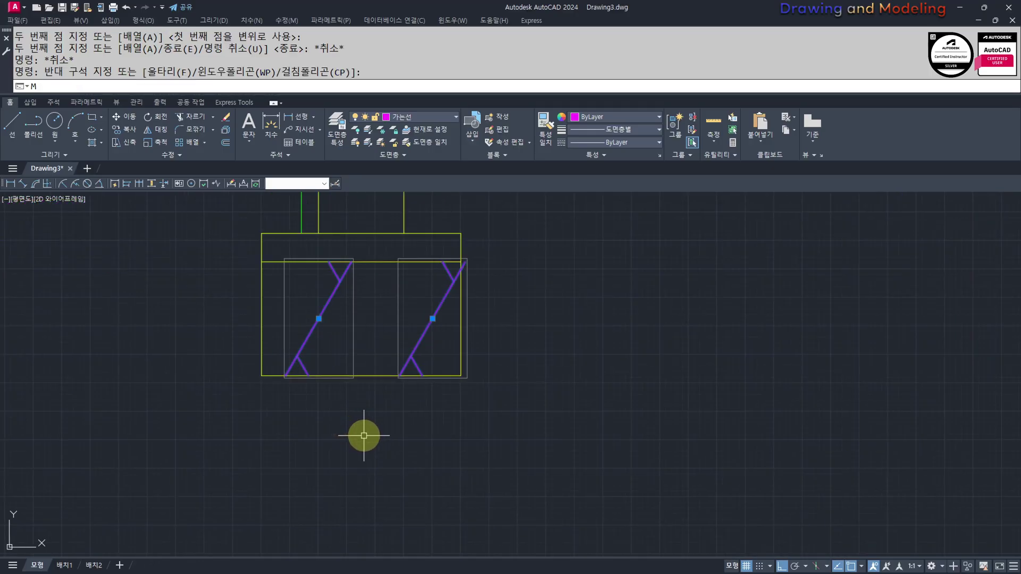
pyautogui.press('Return')
pyautogui.click(417, 460)
pyautogui.click(406, 461)
pyautogui.press('Escape')
# - Create a path array of the rubble symbol along the bottom edge of the layer under the floor slab
pyautogui.scroll(-4, 296, 458)
pyautogui.moveTo(588, 438); pyautogui.dragTo(453, 466, button='middle')
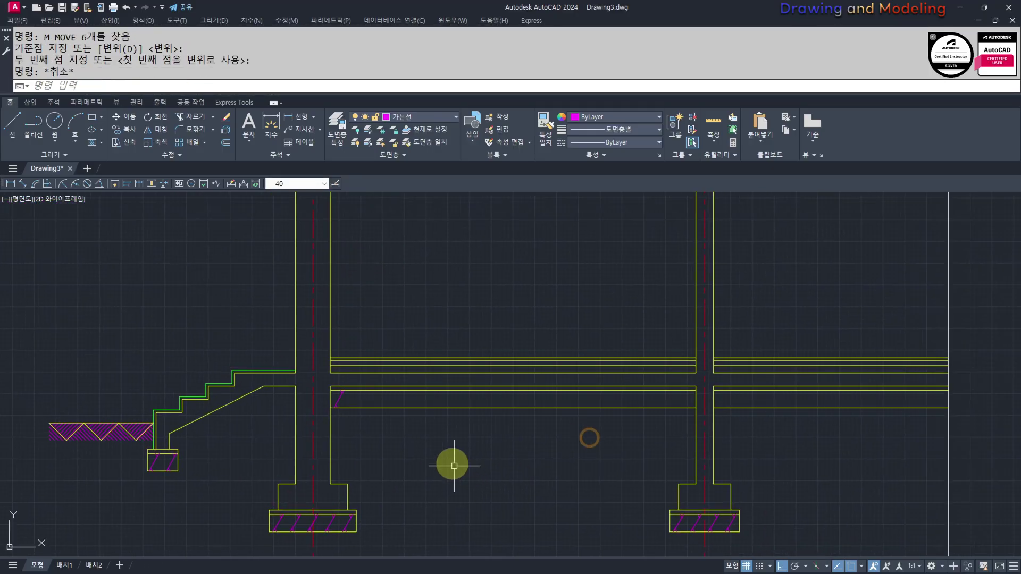
pyautogui.scroll(1, 335, 390)
pyautogui.moveTo(351, 394); pyautogui.dragTo(387, 384, button='middle')
pyautogui.write('AQ')
pyautogui.press('Return')
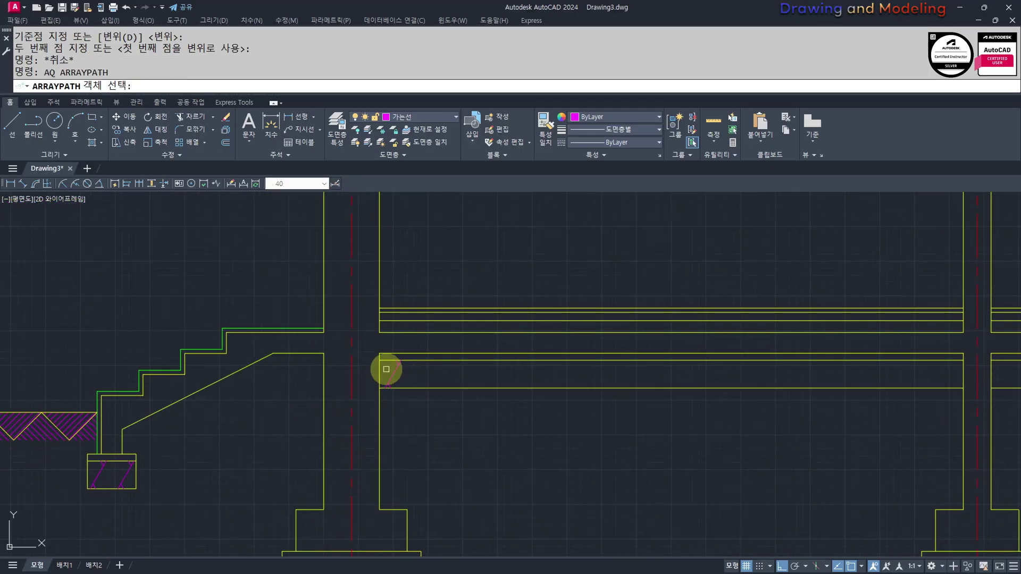
pyautogui.click(397, 365)
pyautogui.press('Return')
pyautogui.click(404, 388)
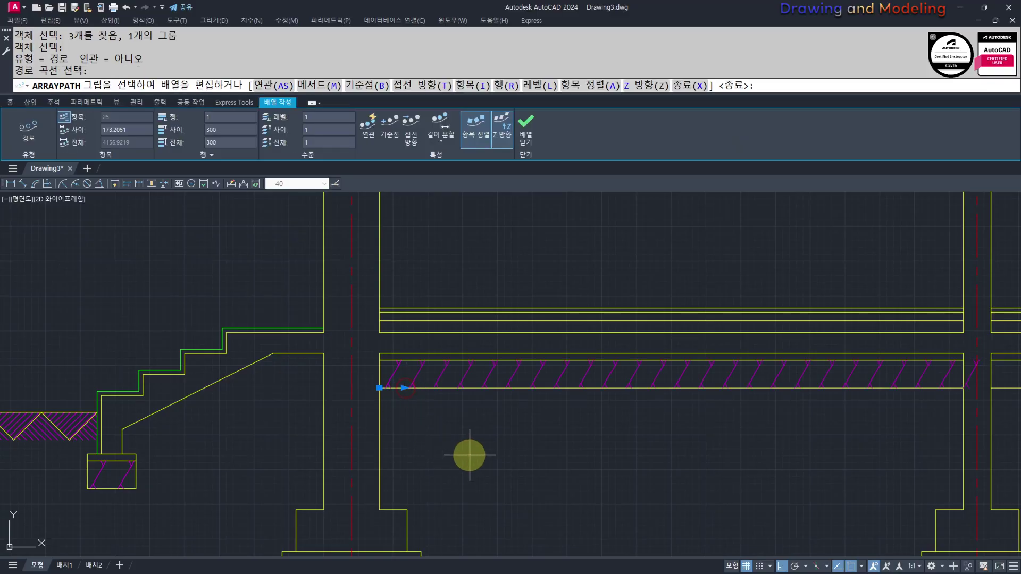
# - Set the array's item spacing to 600 and finish the path array
pyautogui.write('I')
pyautogui.press('Return')
pyautogui.write('600')
pyautogui.press('Return')
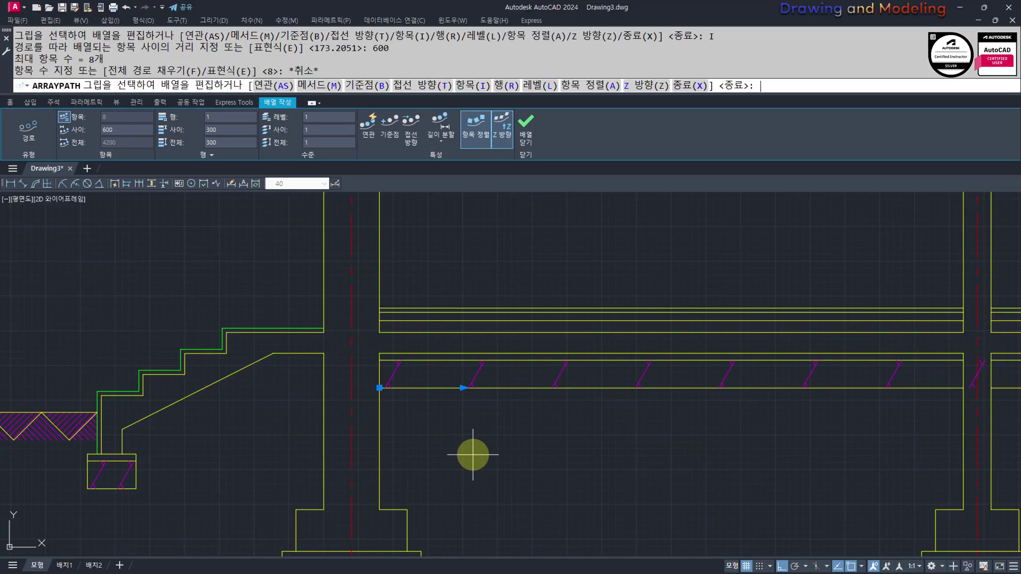
pyautogui.press('Escape')
# - Erase the last arrayed rubble symbol that runs into the wall at the right end of the slab layer
pyautogui.scroll(10, 473, 454)
pyautogui.click(761, 324)
pyautogui.write('E')
pyautogui.press('space')
pyautogui.press('Escape')
pyautogui.scroll(-5, 543, 403)
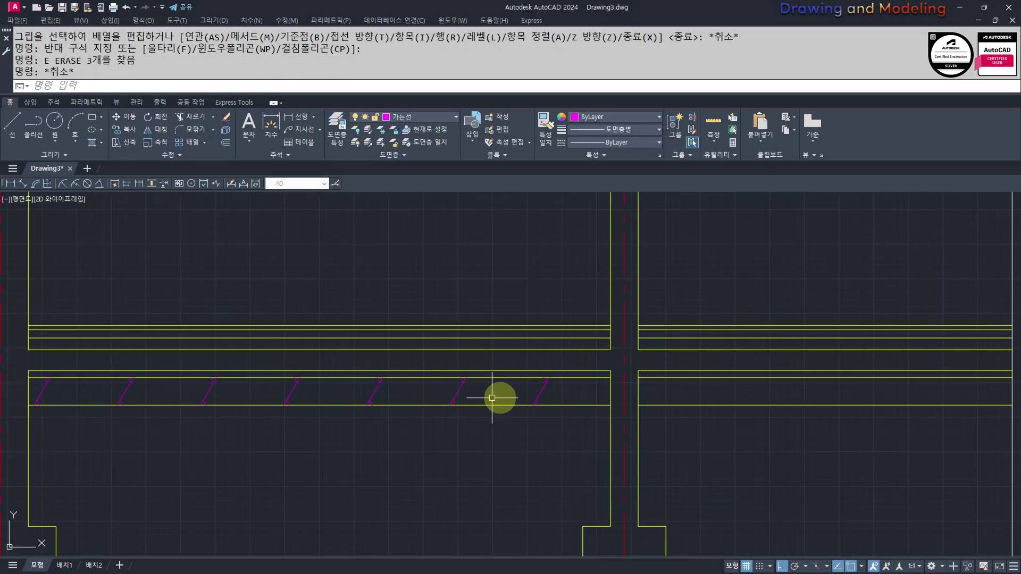
# - Move the remaining seven rubble symbols under the floor slab slightly to the right within their layer
pyautogui.moveTo(499, 397); pyautogui.dragTo(658, 392, button='middle')
pyautogui.click(750, 385)
pyautogui.click(195, 378)
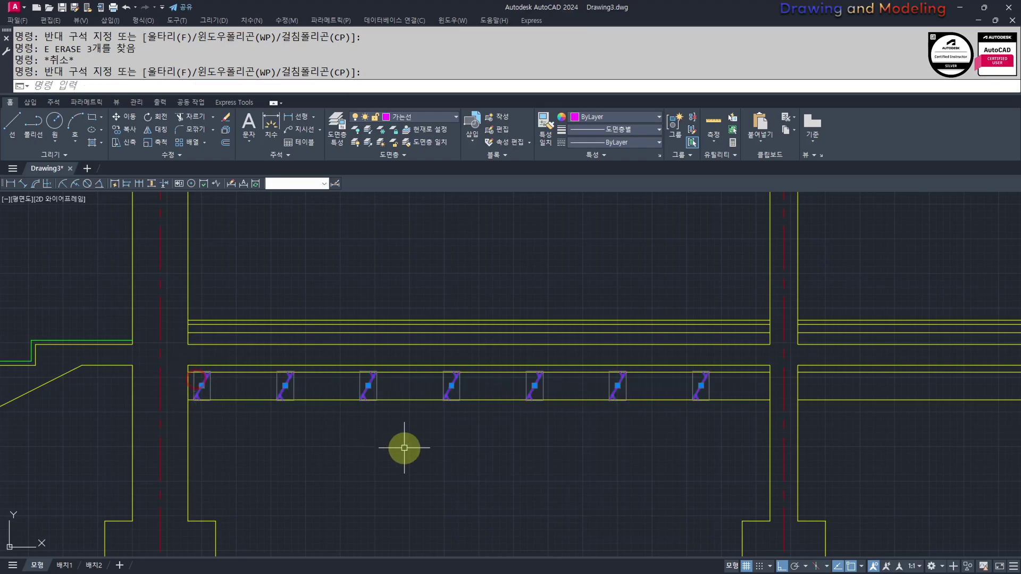
pyautogui.moveTo(404, 448); pyautogui.dragTo(403, 415, button='middle')
pyautogui.write('M')
pyautogui.press('space')
pyautogui.click(320, 451)
pyautogui.press('Escape')
pyautogui.press('Escape')
# - Copy the five leftmost slab rubble symbols into the layer under the floor slab to the right of the inner wall
pyautogui.scroll(-3, 337, 445)
pyautogui.press('Escape')
pyautogui.press('Escape')
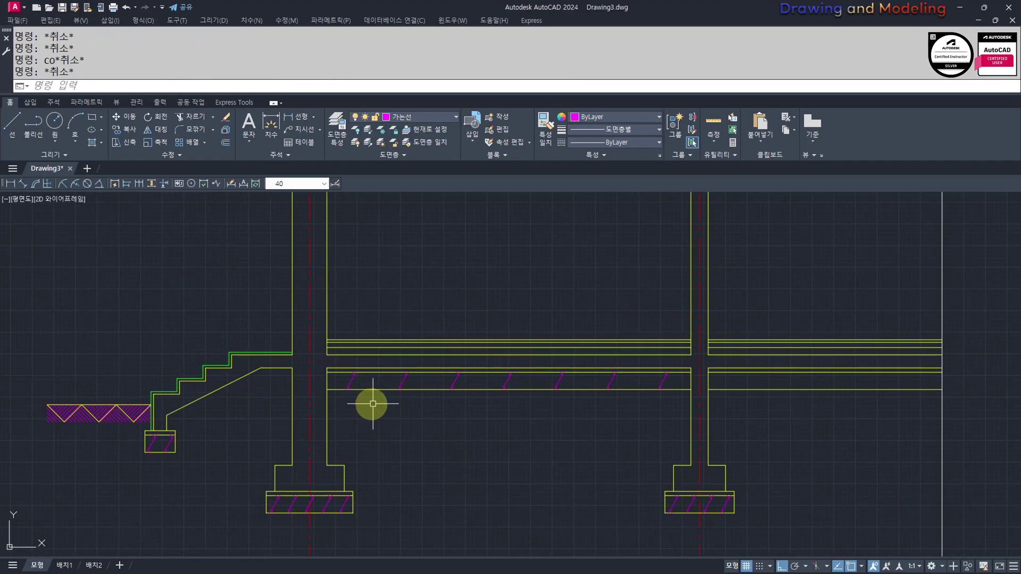
pyautogui.write('CC')
pyautogui.press('space')
pyautogui.scroll(2, 530, 378)
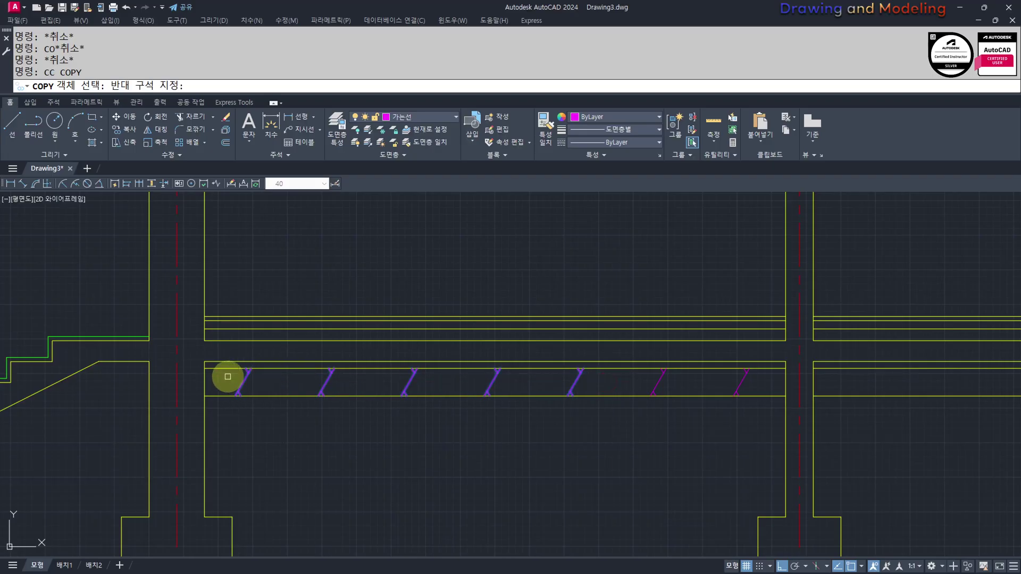
pyautogui.click(227, 376)
pyautogui.press('space')
pyautogui.click(205, 397)
pyautogui.moveTo(719, 416); pyautogui.dragTo(339, 392, button='middle')
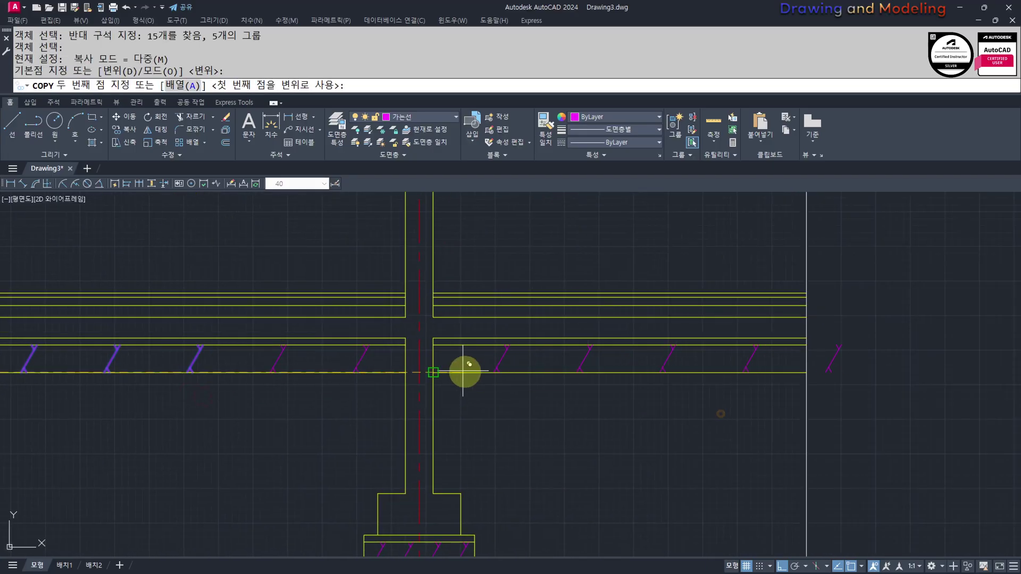
pyautogui.click(432, 372)
pyautogui.press('Escape')
pyautogui.press('Escape')
# - Ungroup the last copied rubble symbol that crosses the vertical section boundary line
pyautogui.scroll(3, 766, 377)
pyautogui.scroll(2, 796, 360)
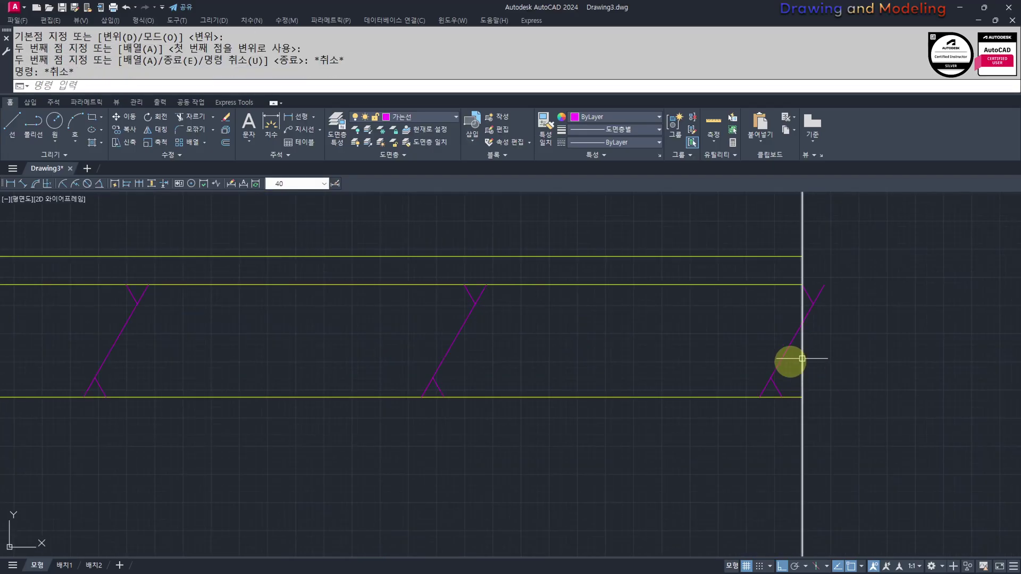
pyautogui.click(784, 358)
pyautogui.write('UNGROUP')
pyautogui.press('space')
pyautogui.press('Escape')
pyautogui.press('Escape')
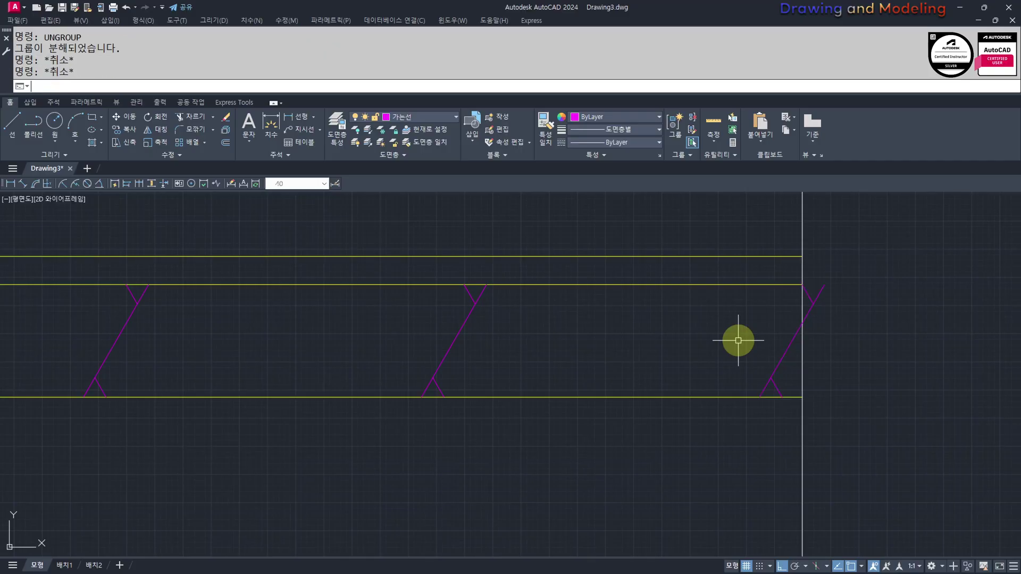
# - Trim the ungrouped rubble symbol where it extends past the vertical boundary line
pyautogui.write('TR')
pyautogui.press('space')
pyautogui.click(841, 357)
pyautogui.click(792, 335)
pyautogui.press('space')
pyautogui.press('Escape')
pyautogui.press('Escape')
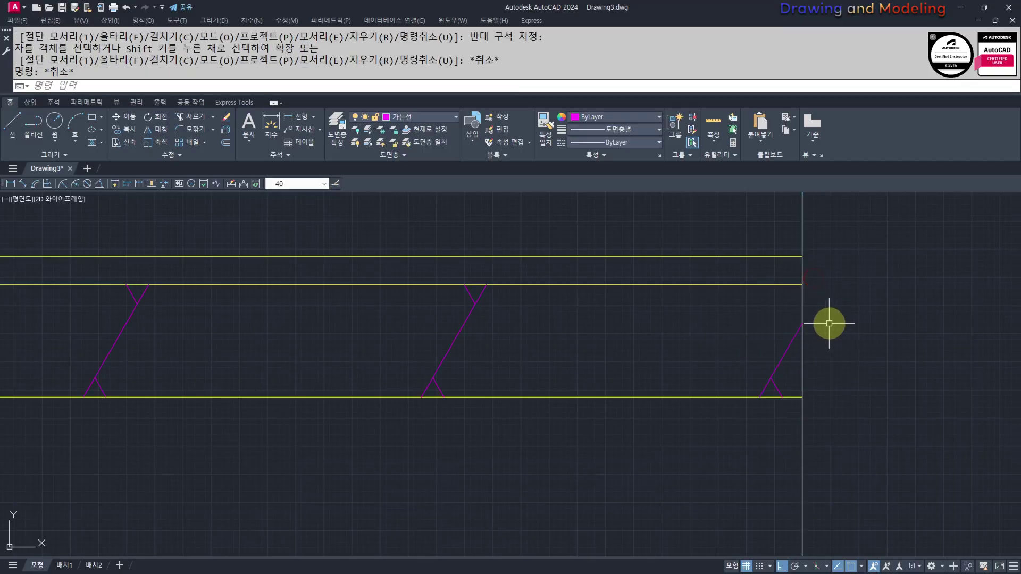
# - Erase the leftover piece of the trimmed rubble symbol at the vertical boundary line
pyautogui.scroll(2, 798, 303)
pyautogui.click(854, 334)
pyautogui.scroll(-4, 771, 346)
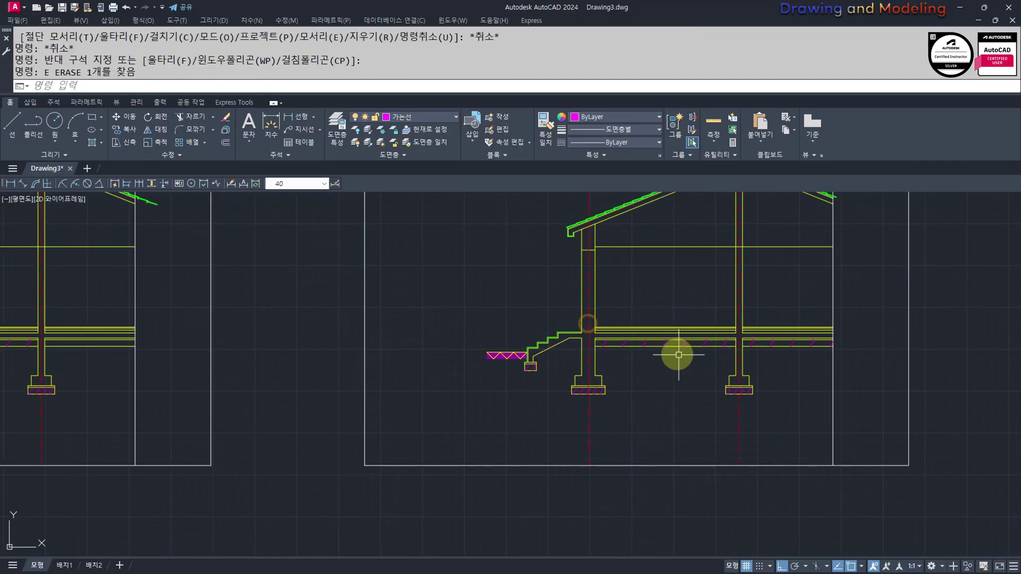
pyautogui.press('Escape')
pyautogui.press('Escape')
# - Draw a horizontal line at ground level from the stair's outer edge to the left foundation wall
pyautogui.scroll(4, 665, 383)
pyautogui.scroll(-6, 392, 422)
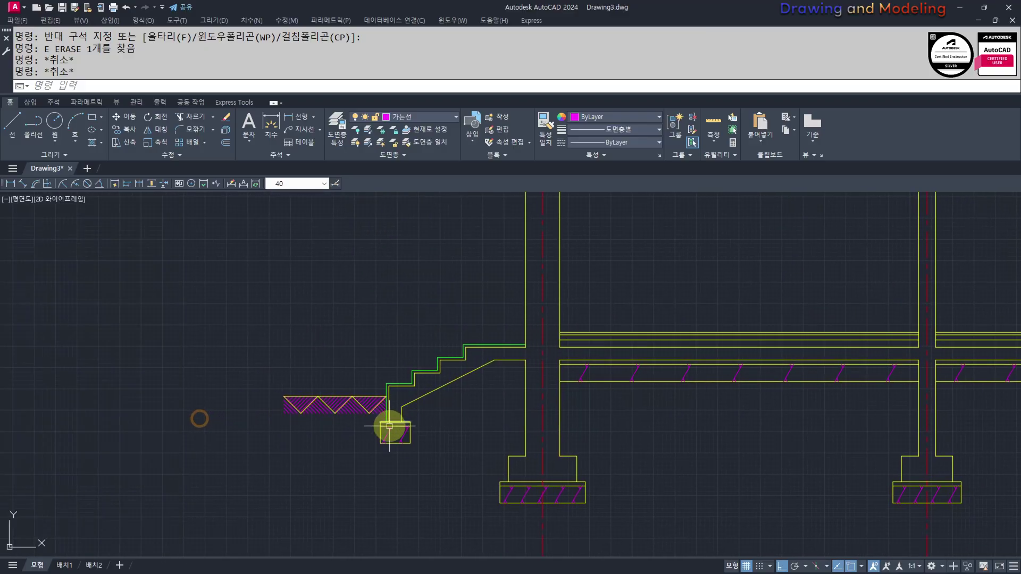
pyautogui.press('Escape')
pyautogui.press('Escape')
pyautogui.moveTo(739, 448); pyautogui.dragTo(594, 431, button='middle')
pyautogui.scroll(8, 660, 399)
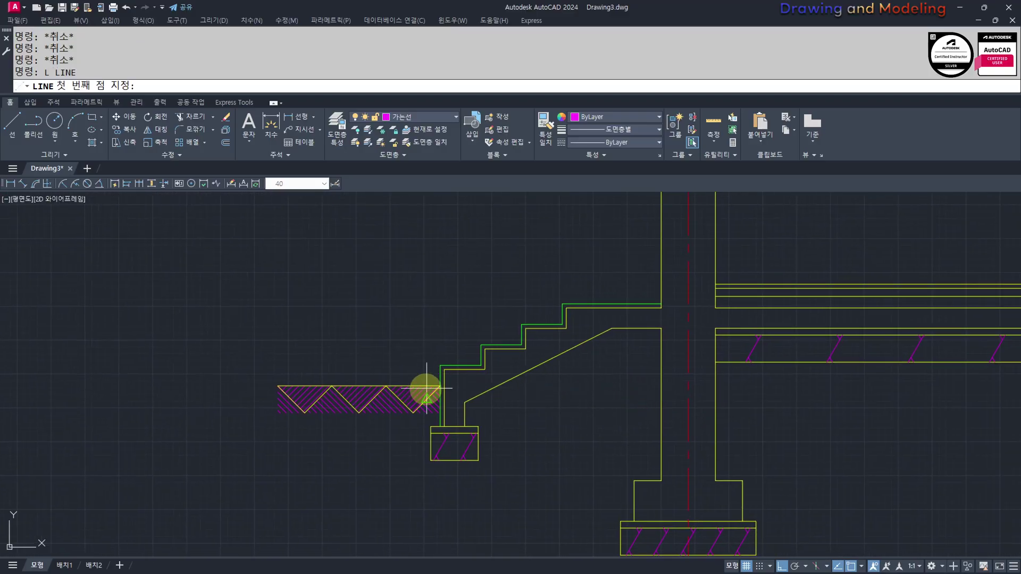
pyautogui.click(426, 389)
pyautogui.press('Escape')
pyautogui.press('Escape')
pyautogui.moveTo(424, 381); pyautogui.dragTo(506, 394, button='middle')
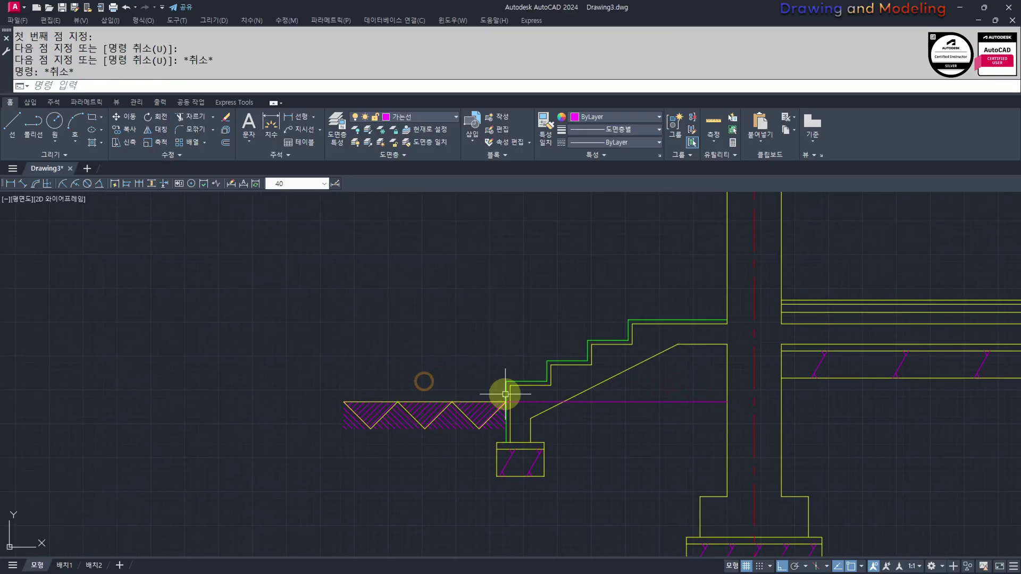
# - Trim away the part of the ground-level line that passes through the stair concrete
pyautogui.scroll(4, 508, 393)
pyautogui.write('tr')
pyautogui.click(700, 449)
pyautogui.click(561, 424)
pyautogui.press('Escape')
pyautogui.press('Escape')
# - Hatch the area enclosed by the sloped stair underside, the foundation wall and the ground-level line
pyautogui.scroll(-4, 749, 442)
pyautogui.scroll(-2, 765, 458)
pyautogui.moveTo(765, 457)
pyautogui.mouseDown(button='middle')
pyautogui.moveTo(634, 422)
pyautogui.moveTo(656, 417)
pyautogui.mouseUp(button='middle')
pyautogui.write('h')
pyautogui.press('space')
pyautogui.click(658, 382)
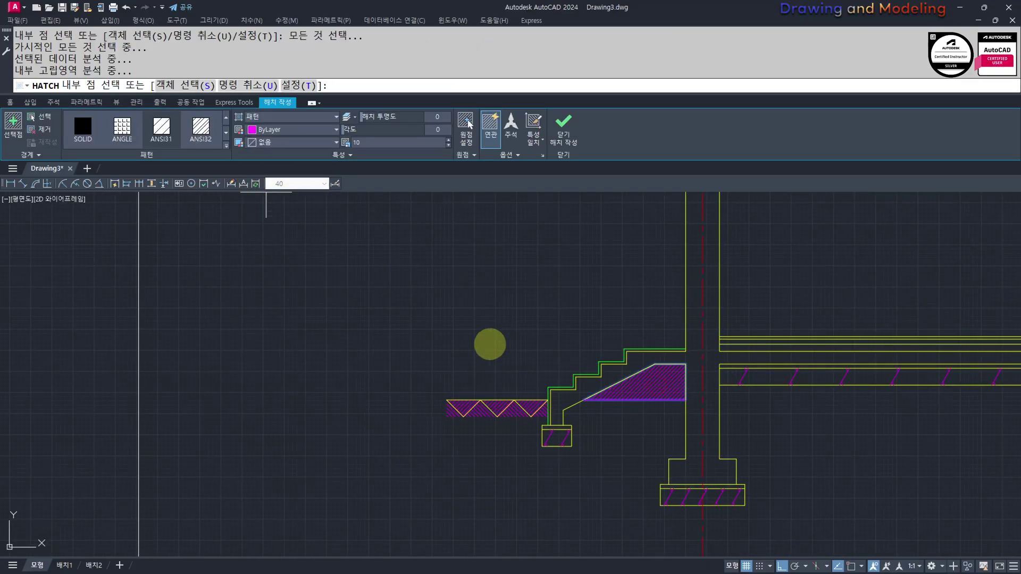
pyautogui.press('Escape')
# - Change the hatch under the stair to the user-defined pattern type
pyautogui.click(661, 383)
pyautogui.click(266, 116)
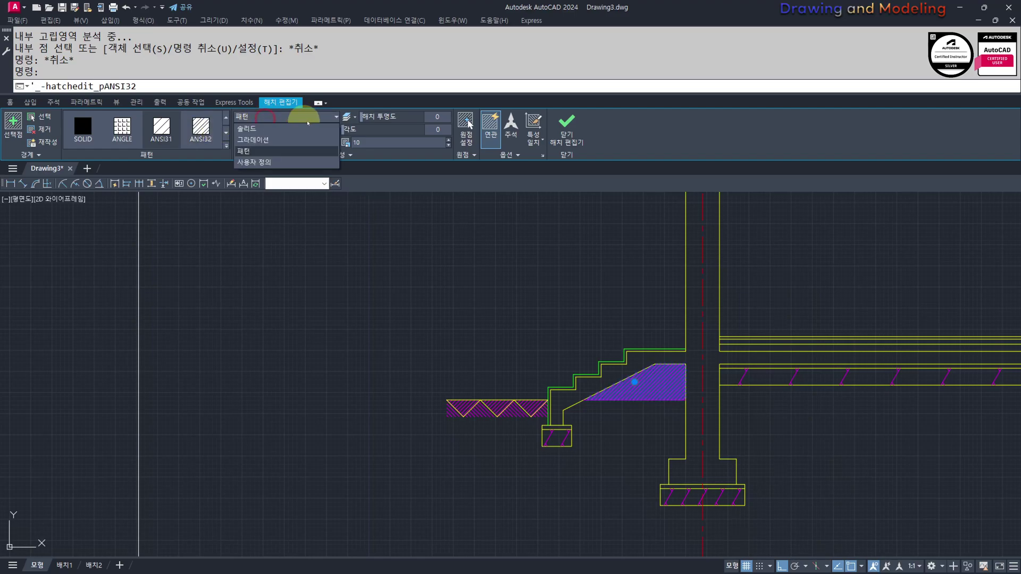
pyautogui.click(274, 161)
pyautogui.click(407, 144)
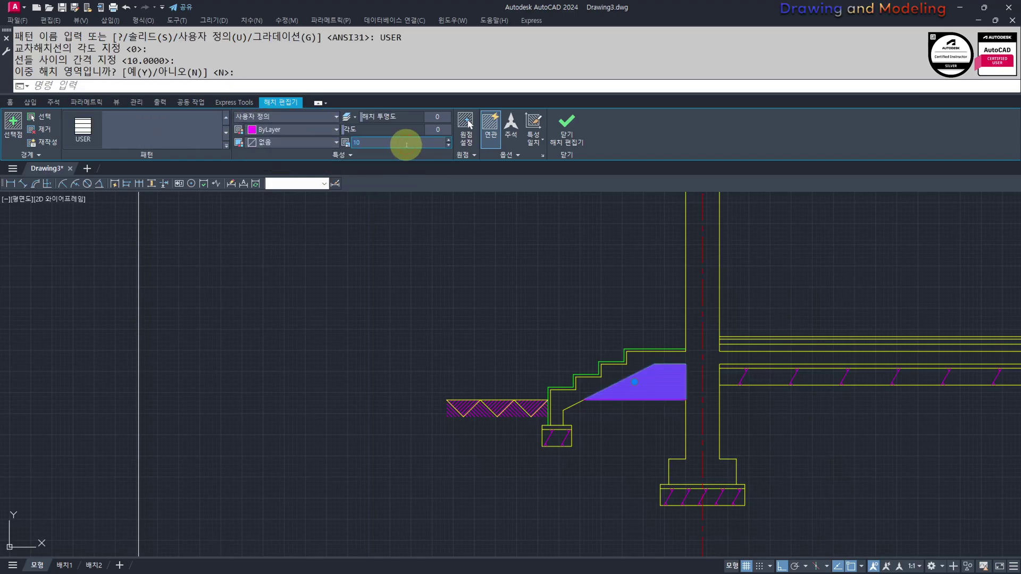
pyautogui.press('Escape')
pyautogui.press('Escape')
pyautogui.press('Escape')
pyautogui.scroll(5, 903, 383)
pyautogui.scroll(-5, 645, 404)
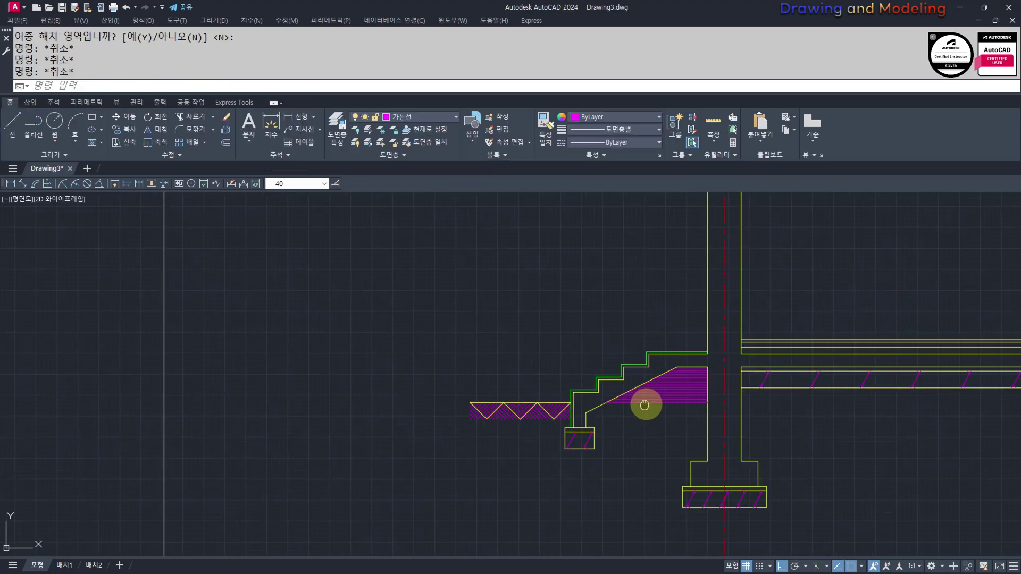
# - Erase the right vertical edge of the stair footing in the first drawing
pyautogui.scroll(4, 580, 392)
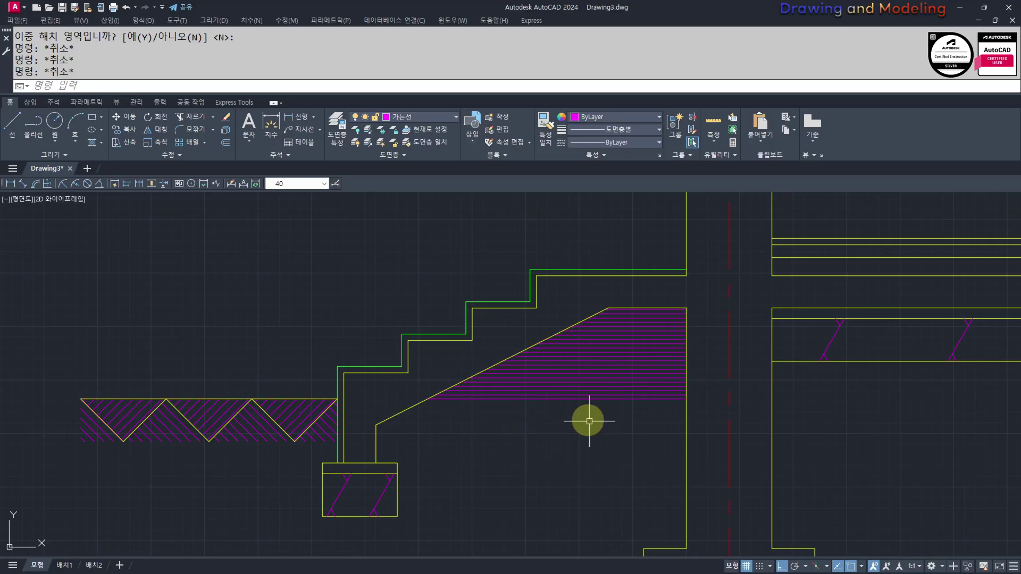
pyautogui.scroll(-5, 590, 421)
pyautogui.scroll(2, 498, 412)
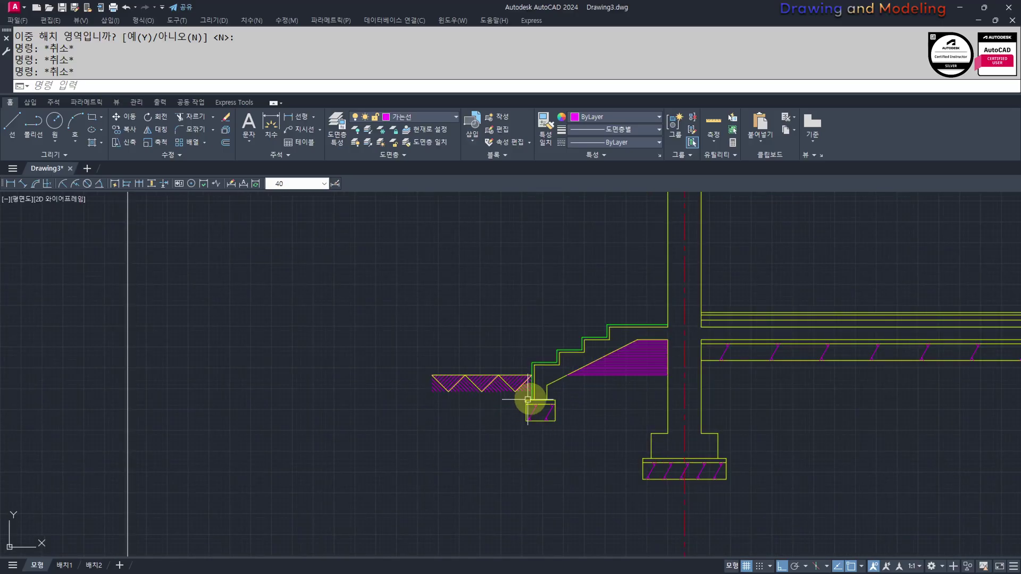
pyautogui.scroll(-5, 731, 428)
pyautogui.scroll(4, 549, 422)
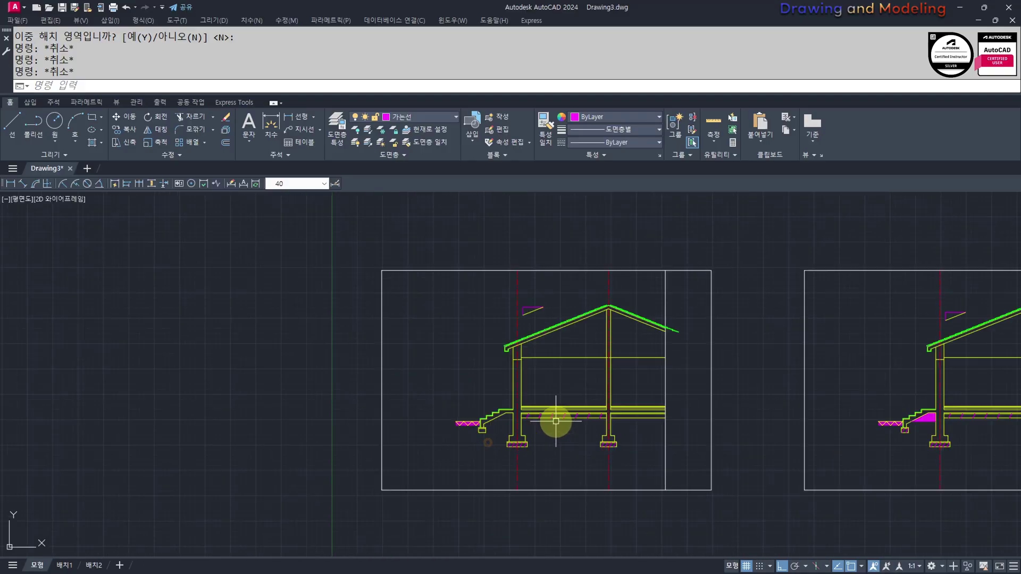
pyautogui.scroll(3, 582, 436)
pyautogui.moveTo(504, 447); pyautogui.dragTo(641, 380, button='middle')
pyautogui.scroll(2, 628, 406)
pyautogui.click(599, 452)
pyautogui.click(475, 447)
pyautogui.write('e')
pyautogui.press('space')
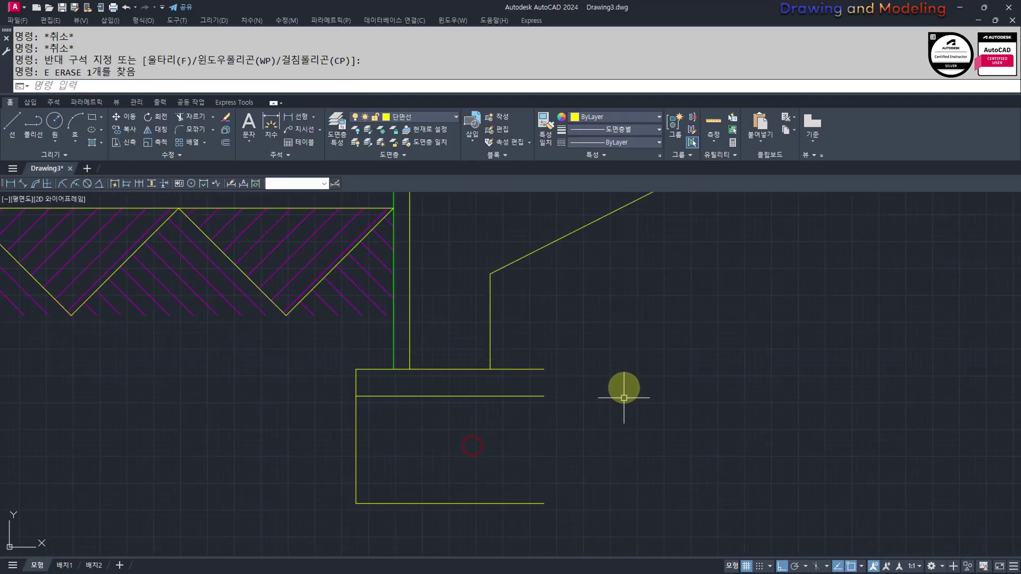
# - Fillet the right edge of the stair's wall with the footing's top line to form a sharp corner
pyautogui.scroll(-2, 575, 382)
pyautogui.press('Escape')
pyautogui.press('Escape')
pyautogui.moveTo(588, 401); pyautogui.dragTo(501, 413, button='middle')
pyautogui.moveTo(510, 397); pyautogui.dragTo(510, 426, button='middle')
pyautogui.press('Escape')
pyautogui.press('Escape')
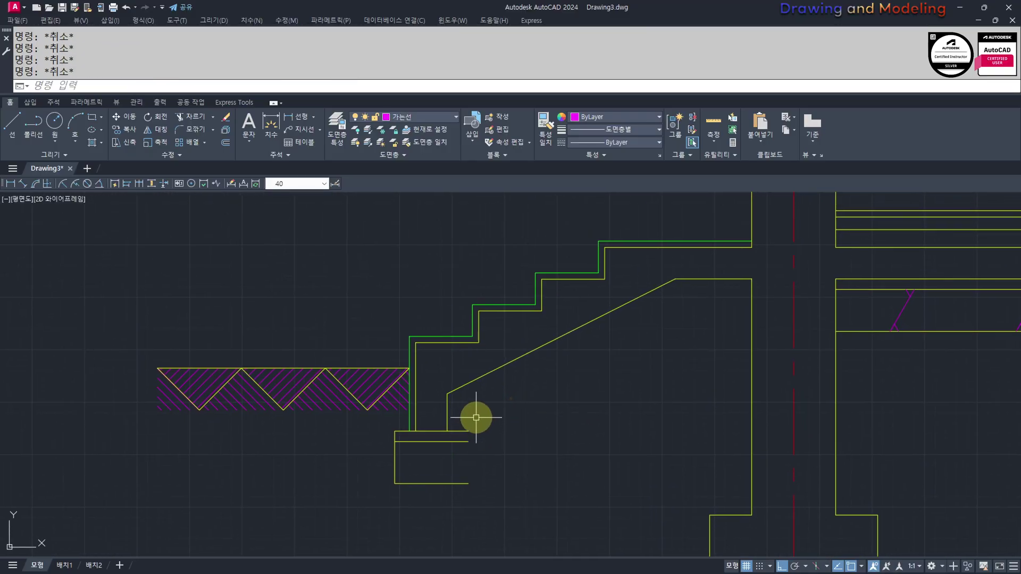
pyautogui.scroll(4, 447, 431)
pyautogui.write('f')
pyautogui.click(445, 414)
pyautogui.click(430, 433)
pyautogui.press('Escape')
pyautogui.press('Escape')
# - Erase the middle and bottom horizontal lines of the stair footing
pyautogui.click(487, 450)
pyautogui.click(473, 486)
pyautogui.write('e')
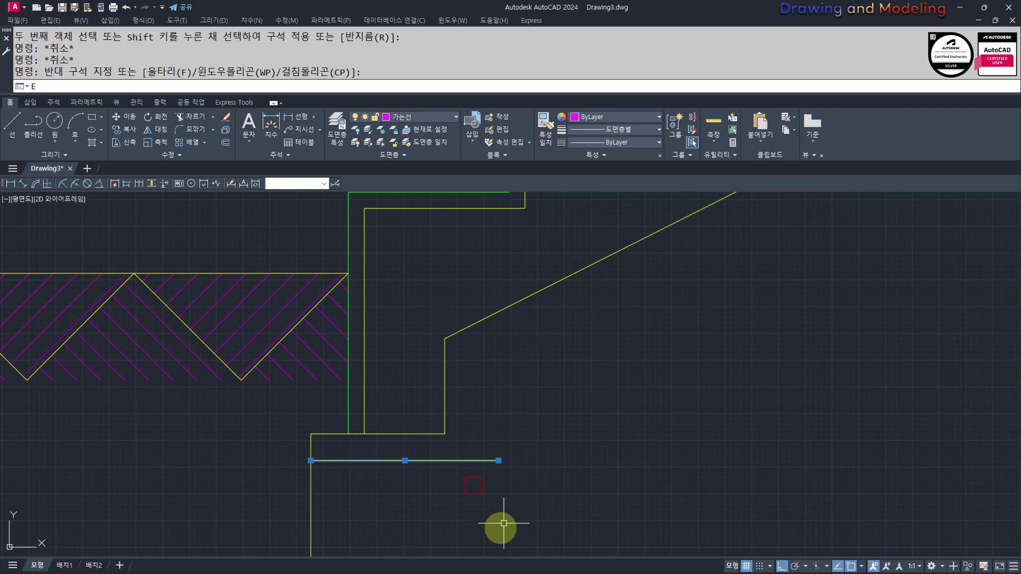
pyautogui.moveTo(499, 531); pyautogui.dragTo(544, 457, button='middle')
pyautogui.click(494, 513)
pyautogui.write('e')
pyautogui.scroll(-4, 600, 442)
# - Join the footing top, wall edge, sloped stair underside and landing underside into one polyline
pyautogui.moveTo(600, 442); pyautogui.dragTo(527, 463, button='middle')
pyautogui.click(540, 436)
pyautogui.click(477, 375)
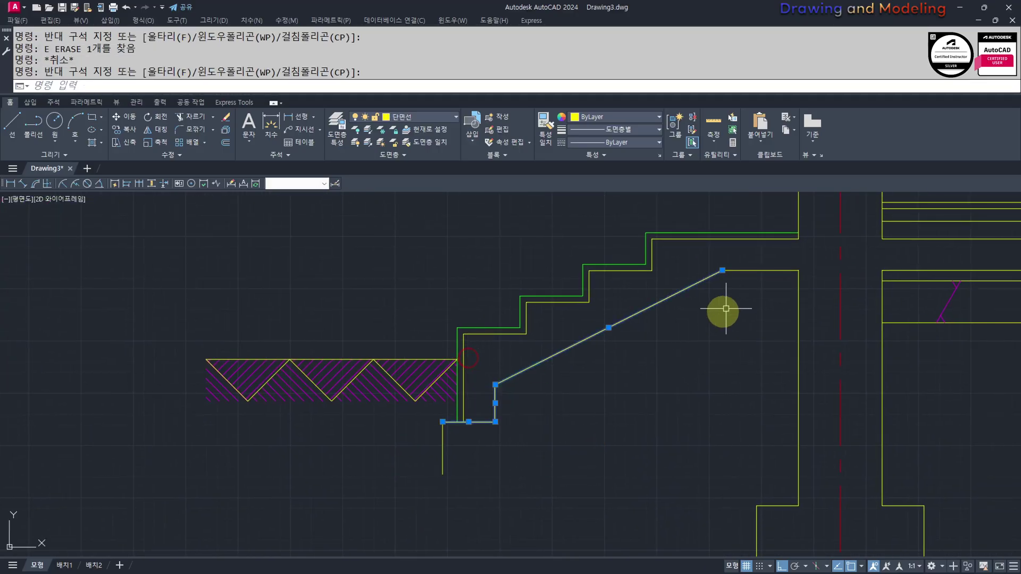
pyautogui.click(766, 283)
pyautogui.click(686, 257)
pyautogui.moveTo(683, 398); pyautogui.dragTo(687, 404, button='middle')
pyautogui.write('j')
pyautogui.click(703, 279)
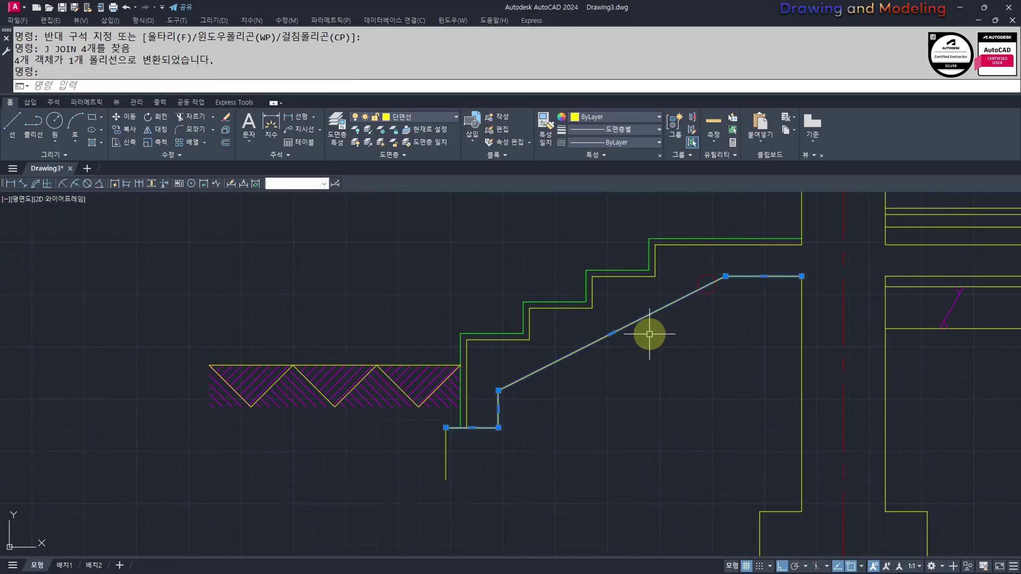
pyautogui.press('Escape')
pyautogui.press('Escape')
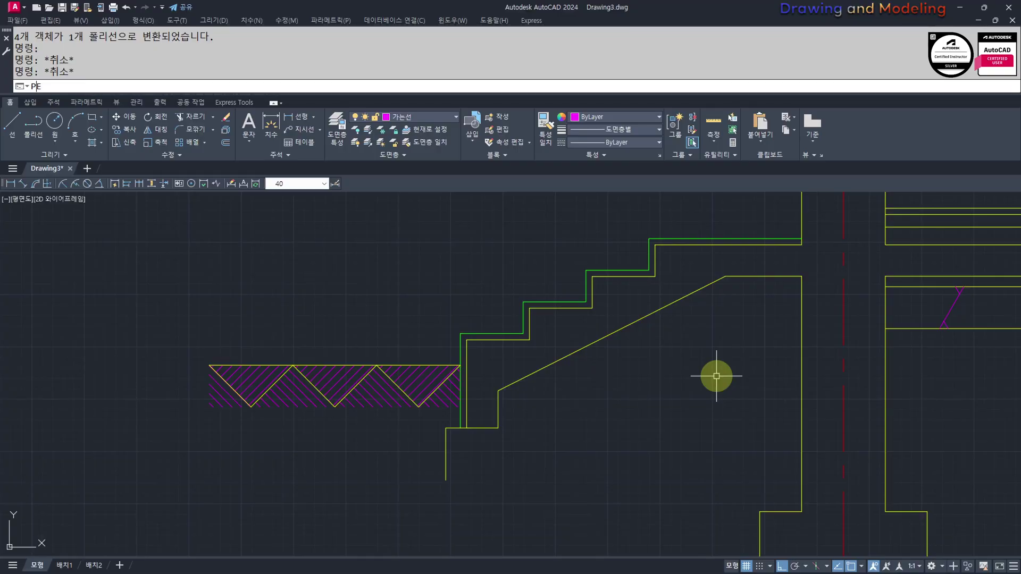
pyautogui.write('PE')
pyautogui.press('space')
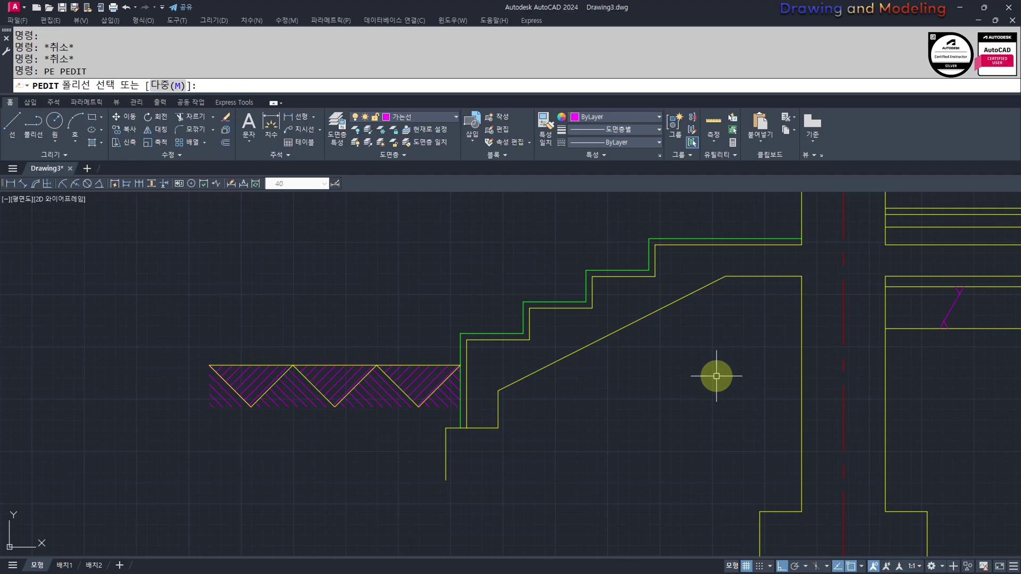
pyautogui.press('Escape')
pyautogui.press('Escape')
pyautogui.moveTo(592, 421); pyautogui.dragTo(607, 436, button='middle')
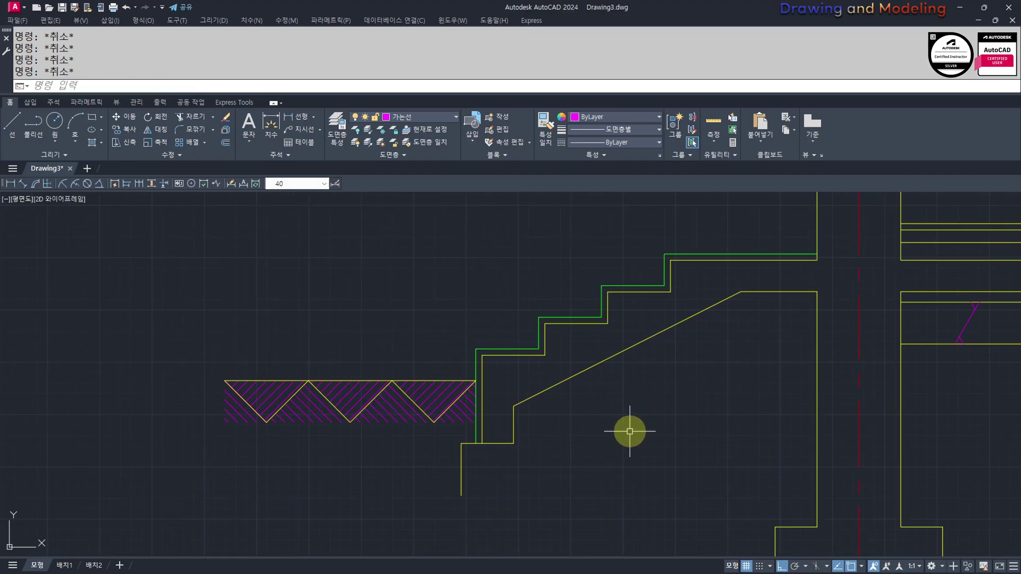
# - Offset the joined stair underside polyline 50 outward, below the stair
pyautogui.write('o')
pyautogui.press('space')
pyautogui.write('50')
pyautogui.press('space')
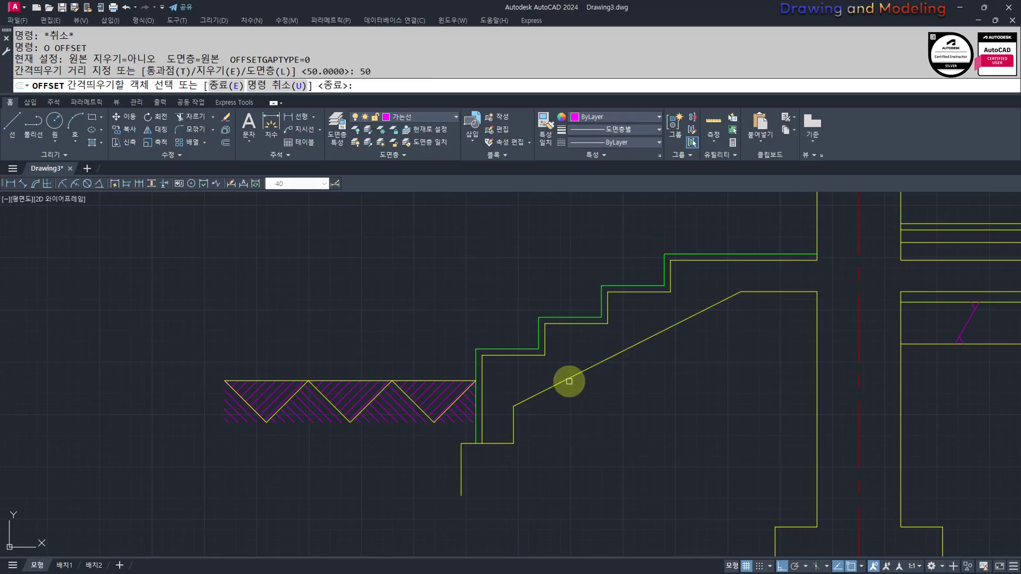
pyautogui.click(570, 381)
pyautogui.click(601, 426)
pyautogui.press('Escape')
# - Offset the new polyline under the stair 200 further outward to form the rubble layer's lower boundary
pyautogui.press('space')
pyautogui.write('200')
pyautogui.press('space')
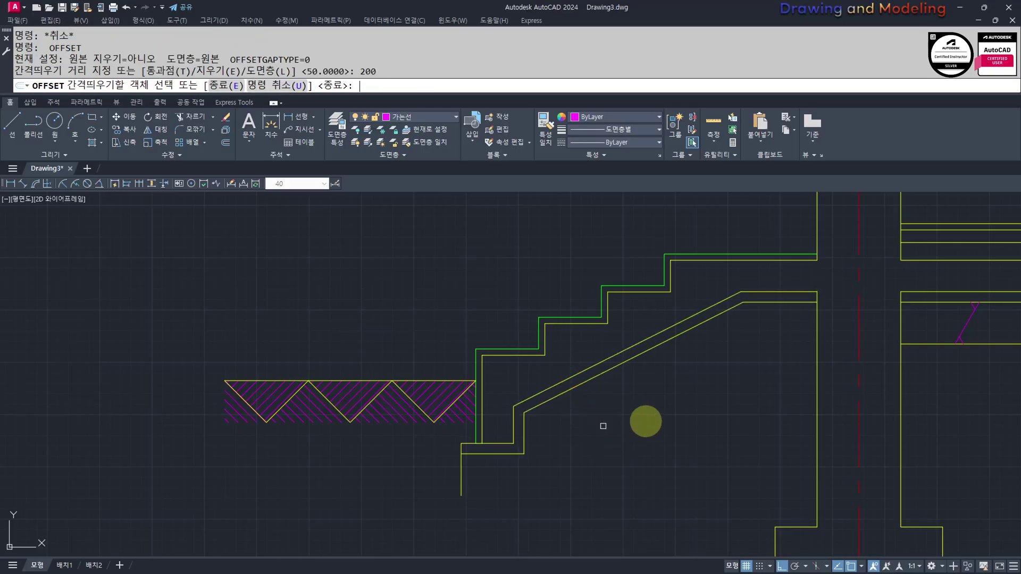
pyautogui.click(549, 399)
pyautogui.click(594, 461)
pyautogui.press('Escape')
pyautogui.press('Escape')
pyautogui.click(600, 497)
pyautogui.click(574, 371)
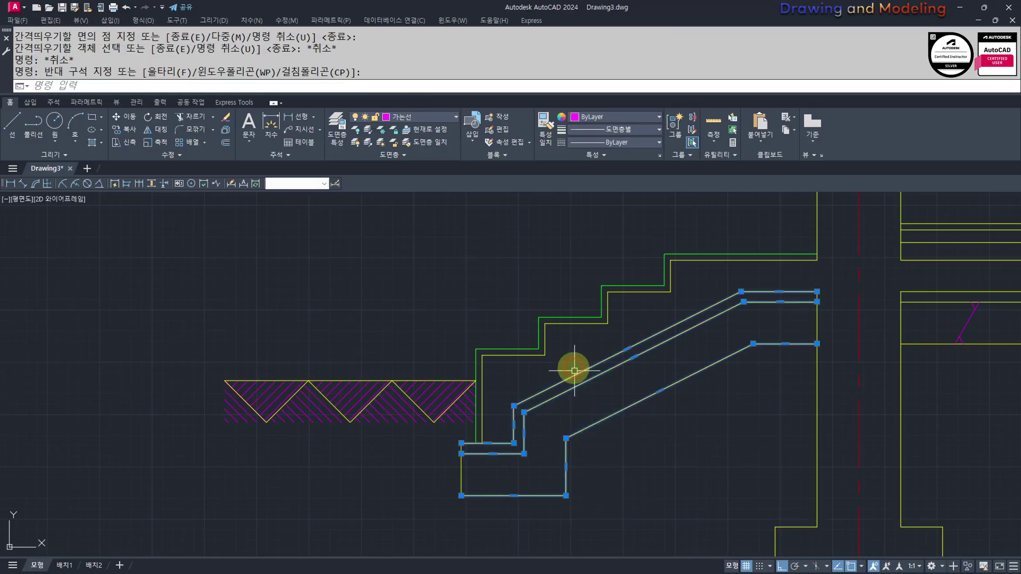
pyautogui.press('Escape')
pyautogui.press('Escape')
# - Copy the leftmost rubble symbol from the column footing's lower-left corner to the stair footing's lower-left corner
pyautogui.moveTo(825, 438); pyautogui.dragTo(728, 391, button='middle')
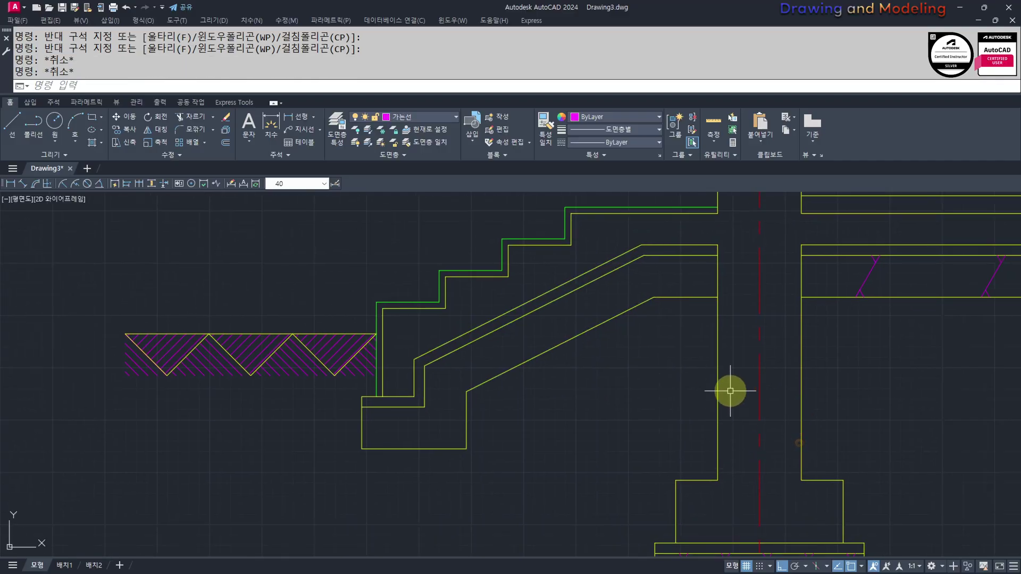
pyautogui.moveTo(722, 425); pyautogui.dragTo(733, 357, button='middle')
pyautogui.write('co')
pyautogui.press('space')
pyautogui.scroll(4, 712, 533)
pyautogui.click(691, 501)
pyautogui.click(627, 437)
pyautogui.press('space')
pyautogui.click(602, 520)
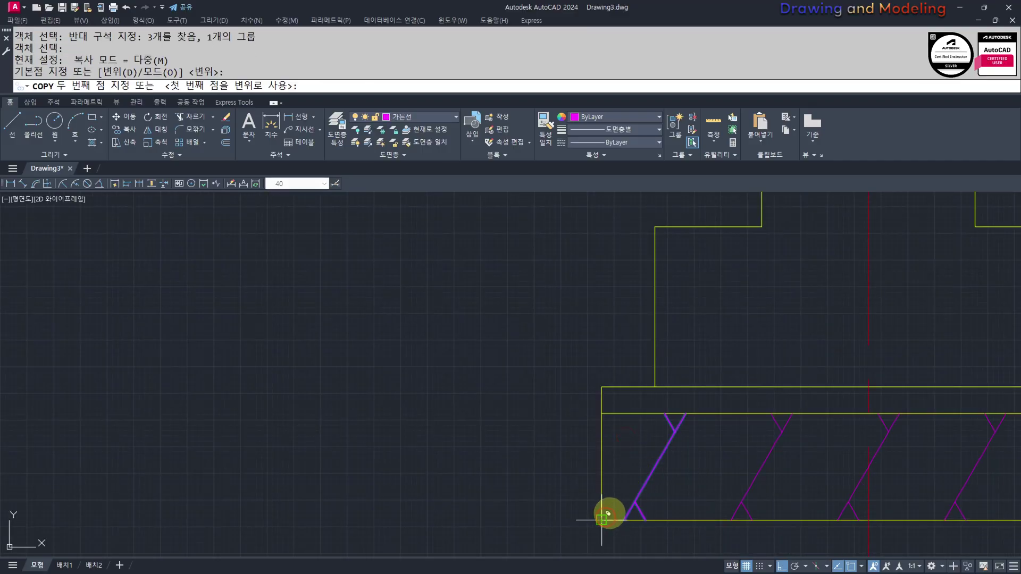
pyautogui.scroll(-4, 580, 511)
pyautogui.moveTo(294, 360); pyautogui.dragTo(486, 486, button='middle')
pyautogui.scroll(4, 487, 485)
pyautogui.click(491, 497)
pyautogui.press('Escape')
pyautogui.press('Escape')
pyautogui.scroll(-3, 563, 468)
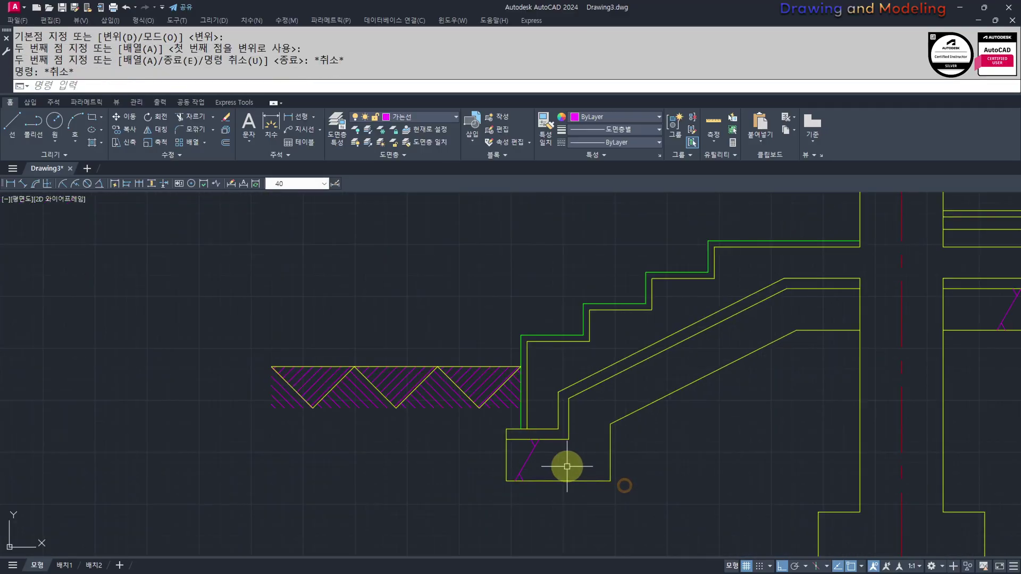
pyautogui.write('ar')
pyautogui.press('space')
pyautogui.click(485, 468)
pyautogui.press('Escape')
pyautogui.press('Escape')
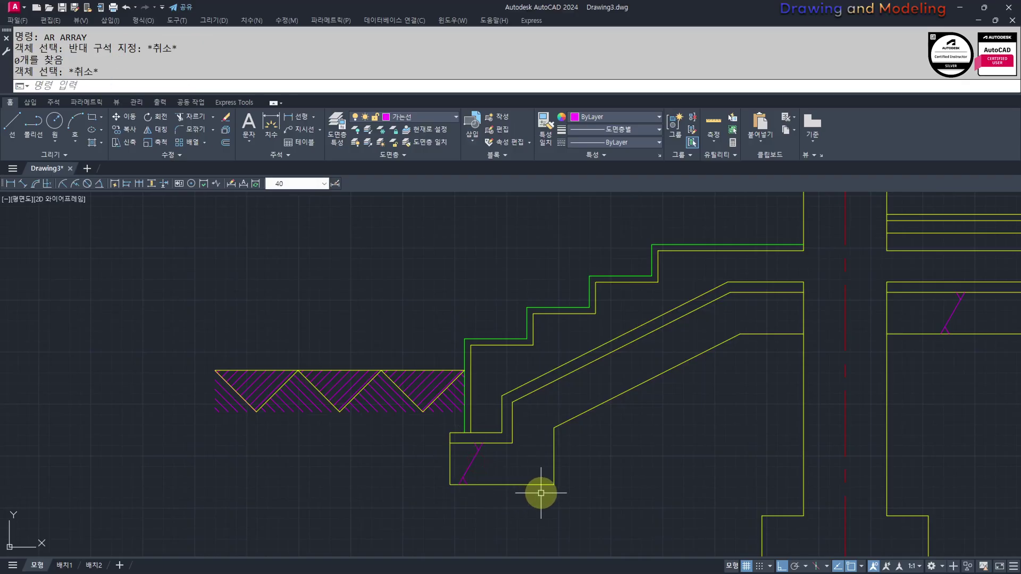
pyautogui.write('aq')
pyautogui.press('space')
pyautogui.press('Escape')
pyautogui.press('Escape')
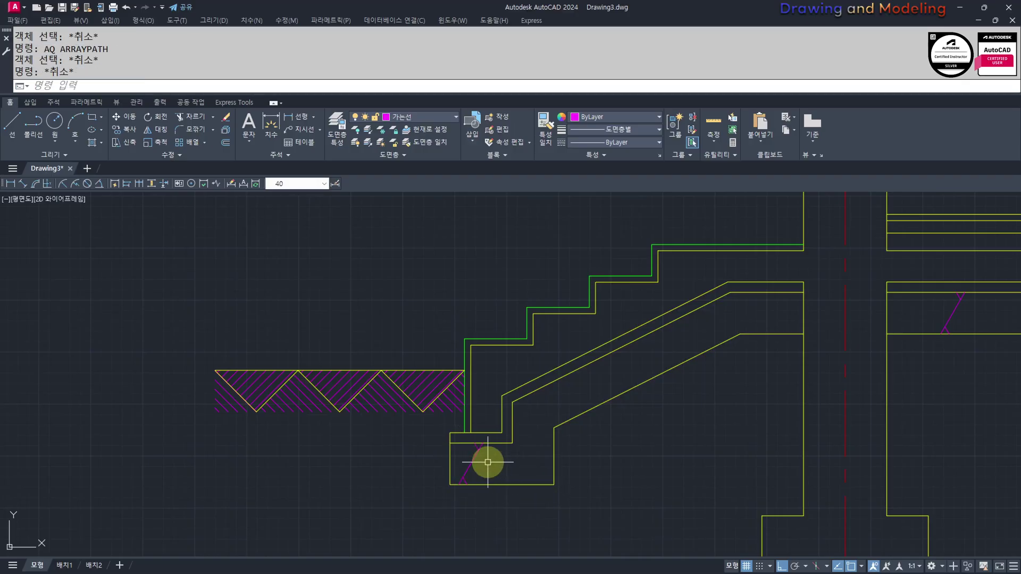
# - Array the rubble symbol along the lowest polyline under the stair at a spacing of 600
pyautogui.moveTo(488, 462); pyautogui.dragTo(511, 457, button='middle')
pyautogui.write('aq')
pyautogui.press('space')
pyautogui.click(504, 465)
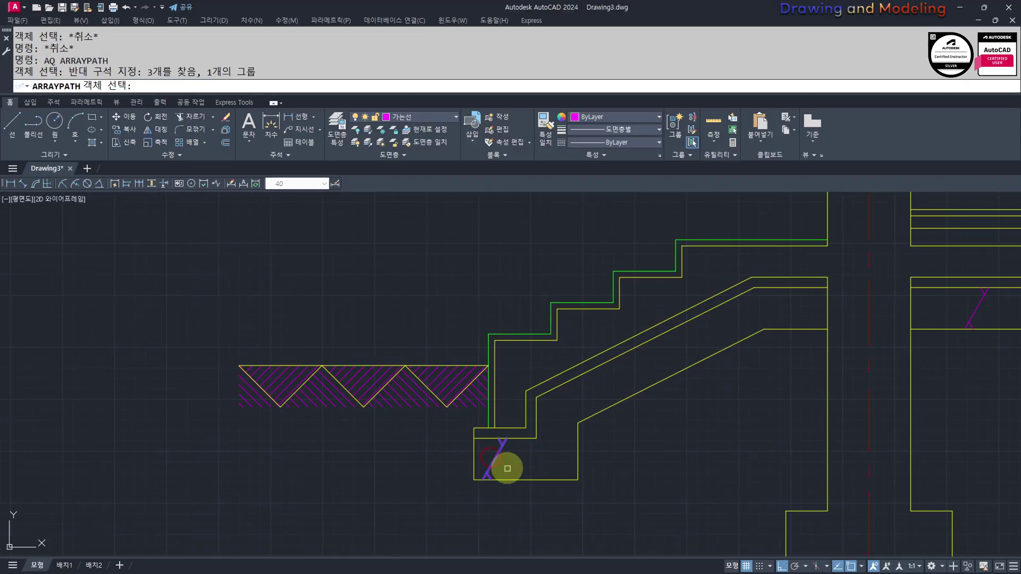
pyautogui.press('space')
pyautogui.click(505, 480)
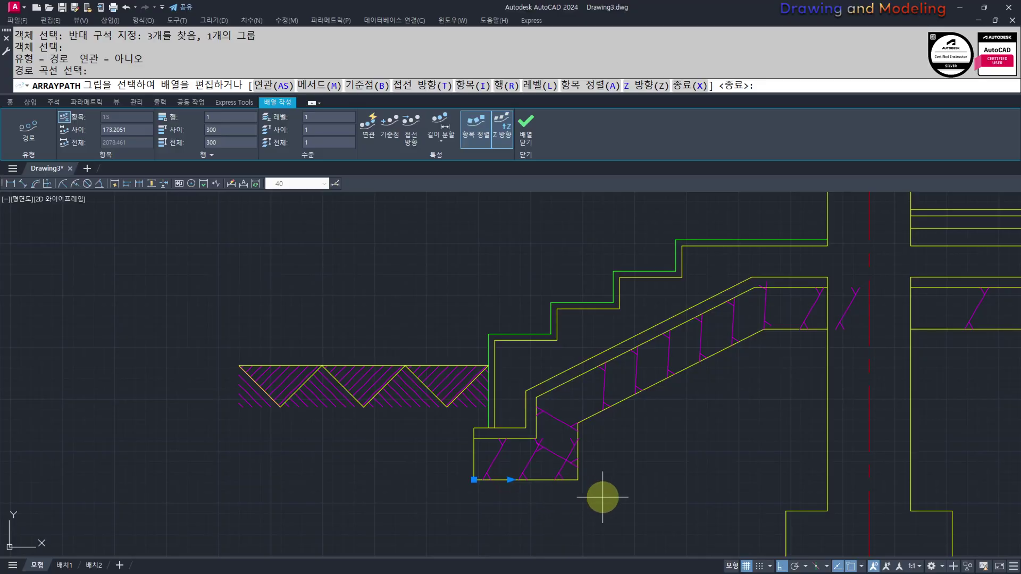
pyautogui.write('i')
pyautogui.press('space')
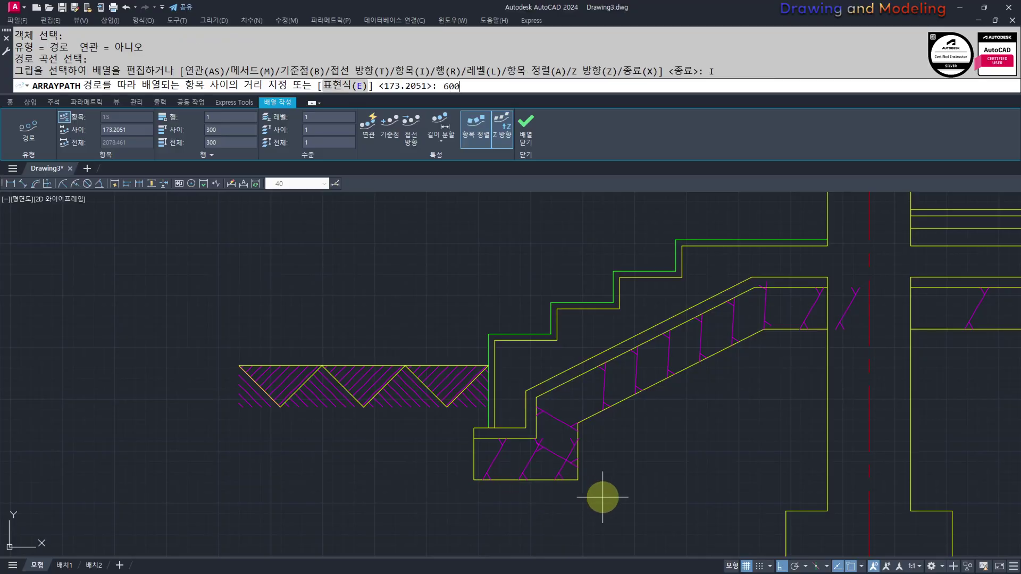
pyautogui.press('Return')
pyautogui.press('Return')
pyautogui.press('Escape')
# - Compare the rubble layer under the stair with the hatched version in the other drawing
pyautogui.scroll(-4, 606, 492)
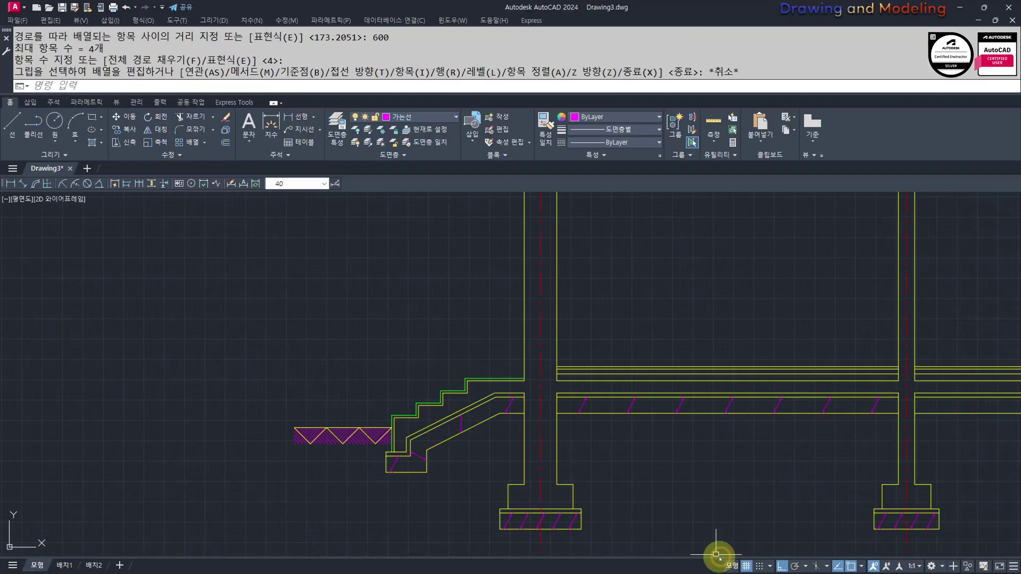
pyautogui.scroll(4, 506, 467)
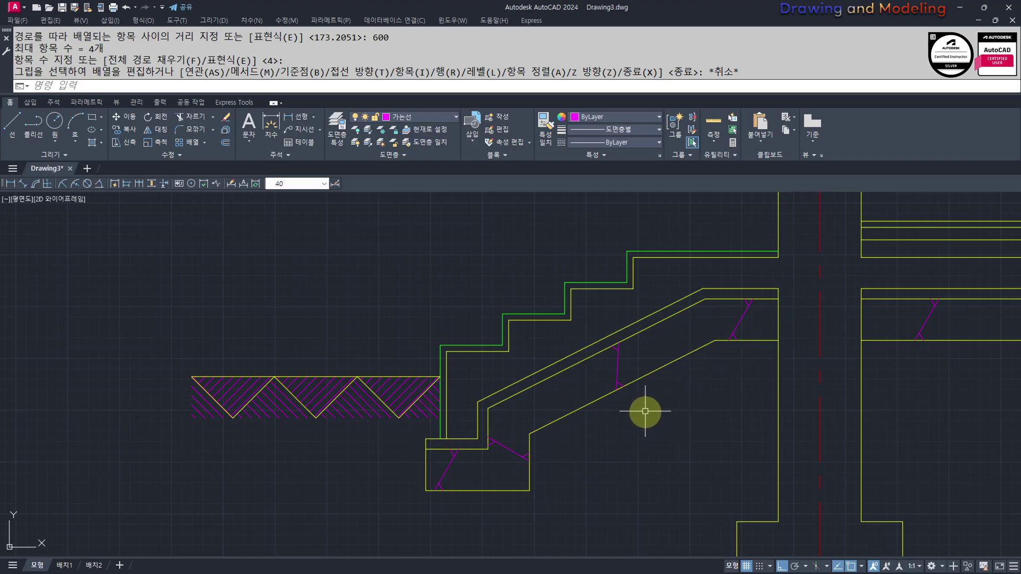
pyautogui.moveTo(682, 405); pyautogui.dragTo(637, 420, button='middle')
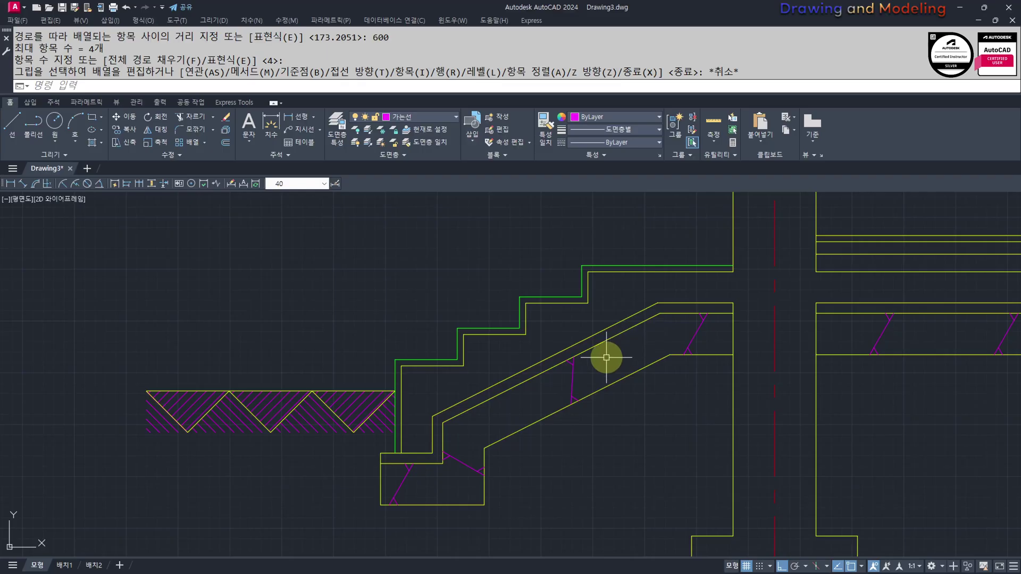
pyautogui.press('Escape')
pyautogui.moveTo(545, 418); pyautogui.dragTo(611, 395, button='middle')
pyautogui.press('Escape')
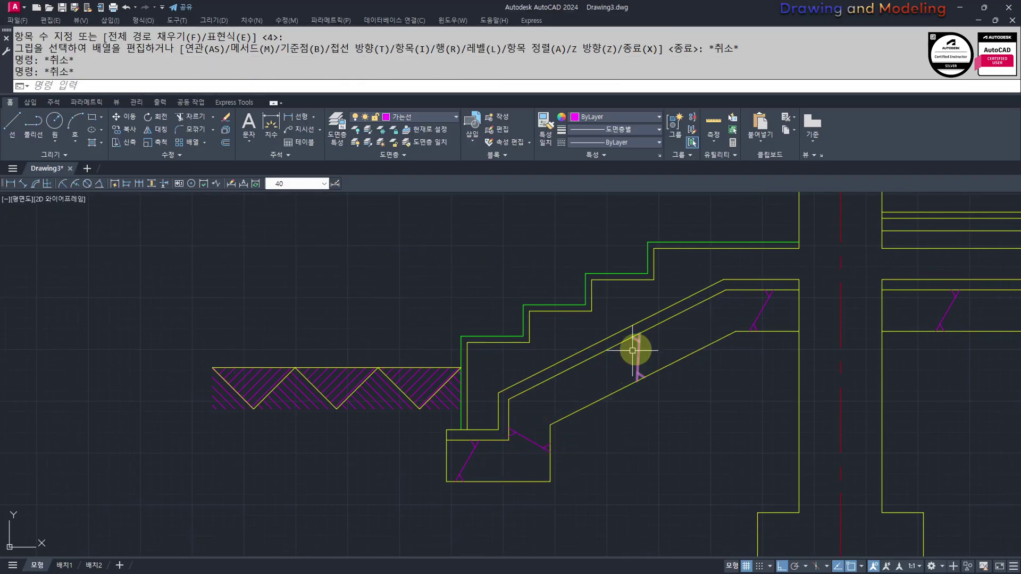
pyautogui.scroll(-5, 611, 394)
pyautogui.scroll(6, 621, 417)
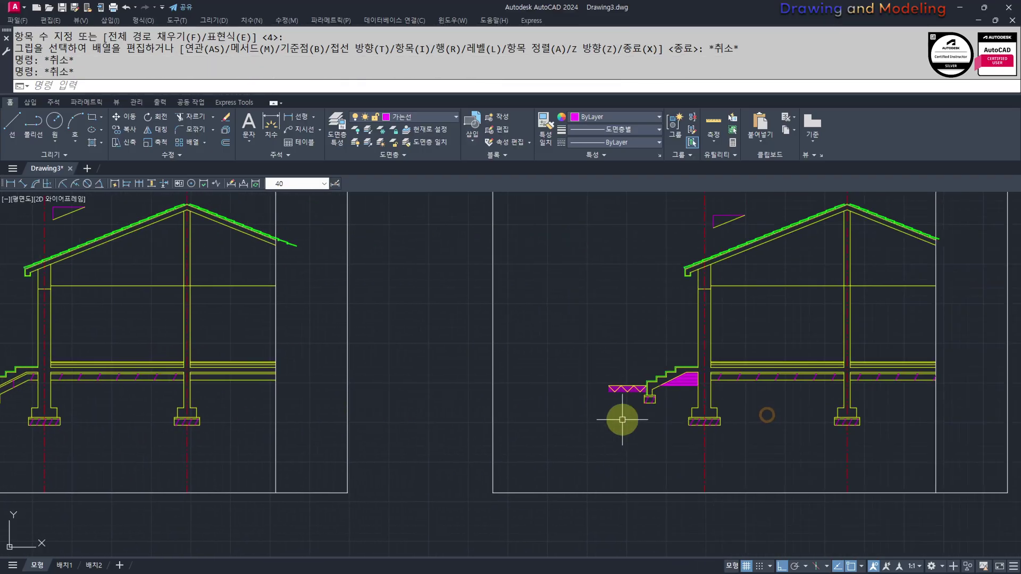
pyautogui.scroll(-5, 786, 294)
pyautogui.scroll(5, 617, 333)
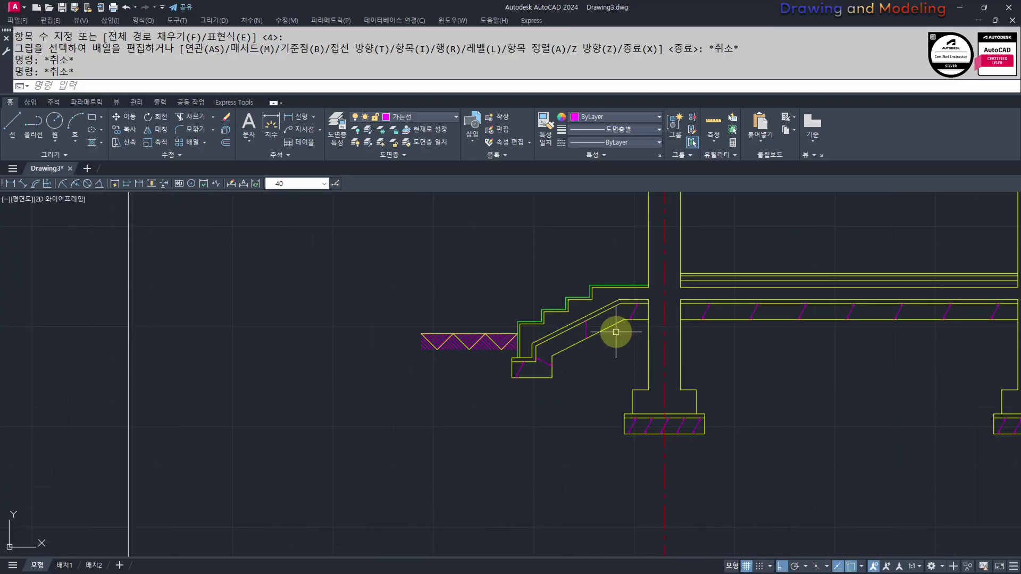
pyautogui.scroll(-5, 576, 342)
pyautogui.scroll(5, 960, 352)
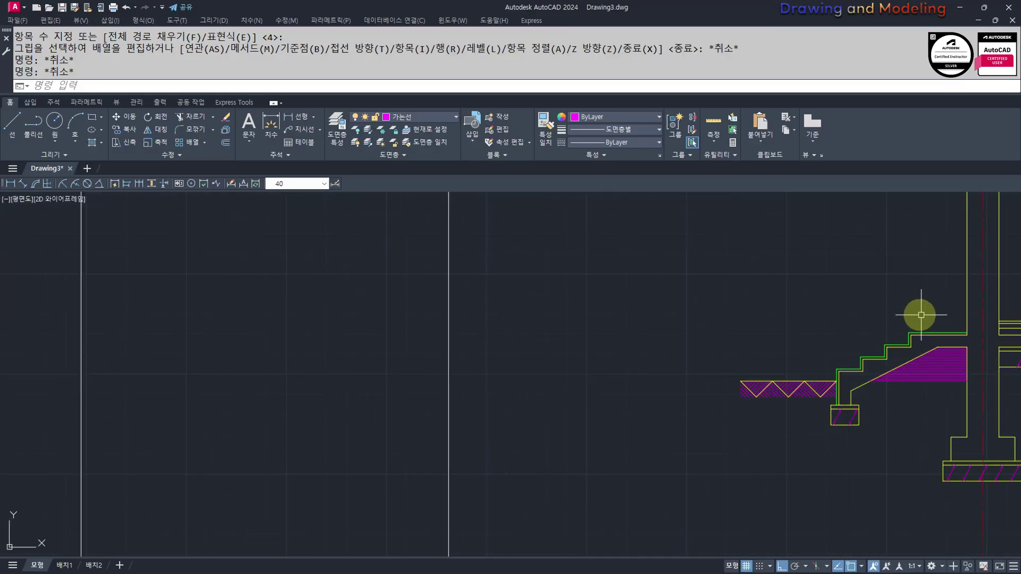
pyautogui.scroll(-5, 645, 348)
pyautogui.scroll(5, 809, 335)
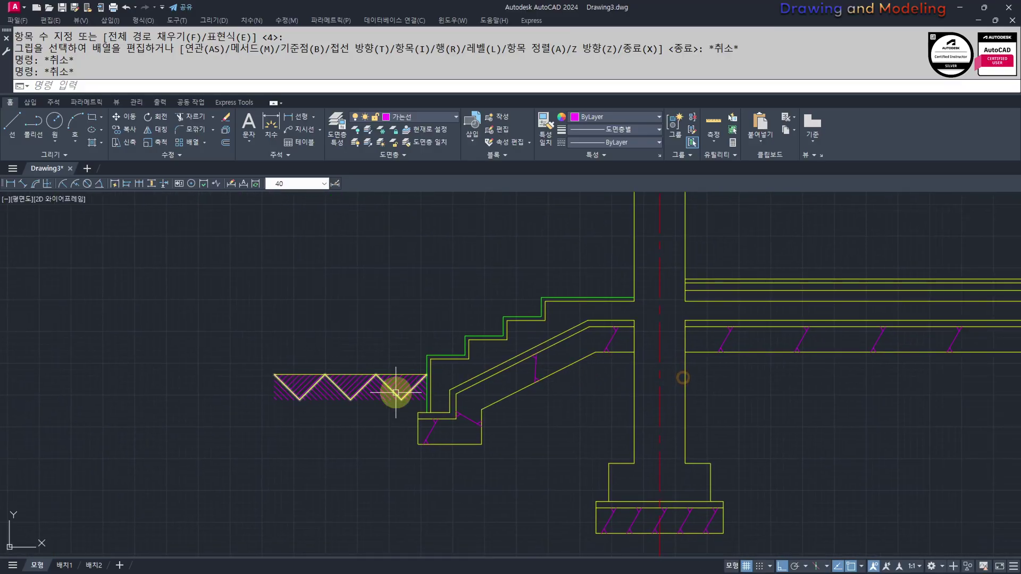
pyautogui.scroll(-5, 686, 319)
pyautogui.scroll(5, 632, 337)
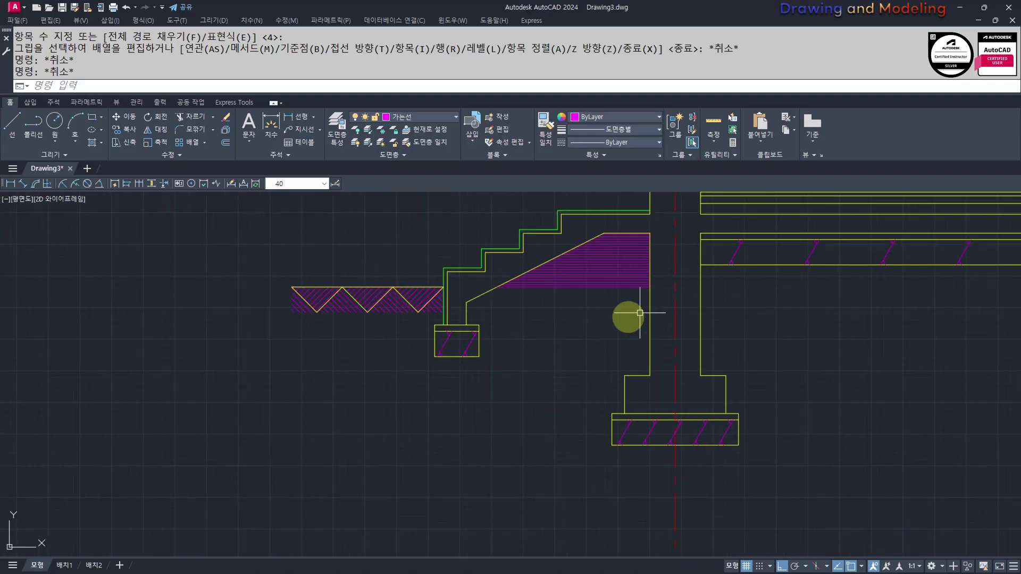
pyautogui.moveTo(598, 319); pyautogui.dragTo(531, 399, button='middle')
pyautogui.scroll(-5, 255, 392)
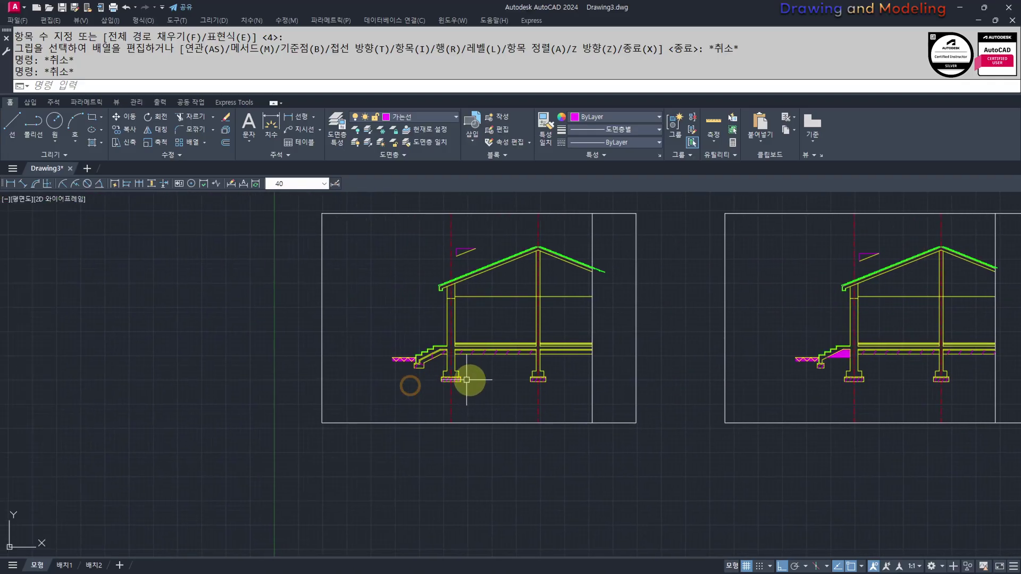
# - Offset the wall's inner face 100 into the room, across the floor layer lines
pyautogui.scroll(8, 547, 303)
pyautogui.press('Escape')
pyautogui.moveTo(421, 331); pyautogui.dragTo(420, 357, button='middle')
pyautogui.click(537, 347)
pyautogui.press('Escape')
pyautogui.press('Escape')
pyautogui.write('o')
pyautogui.press('Return')
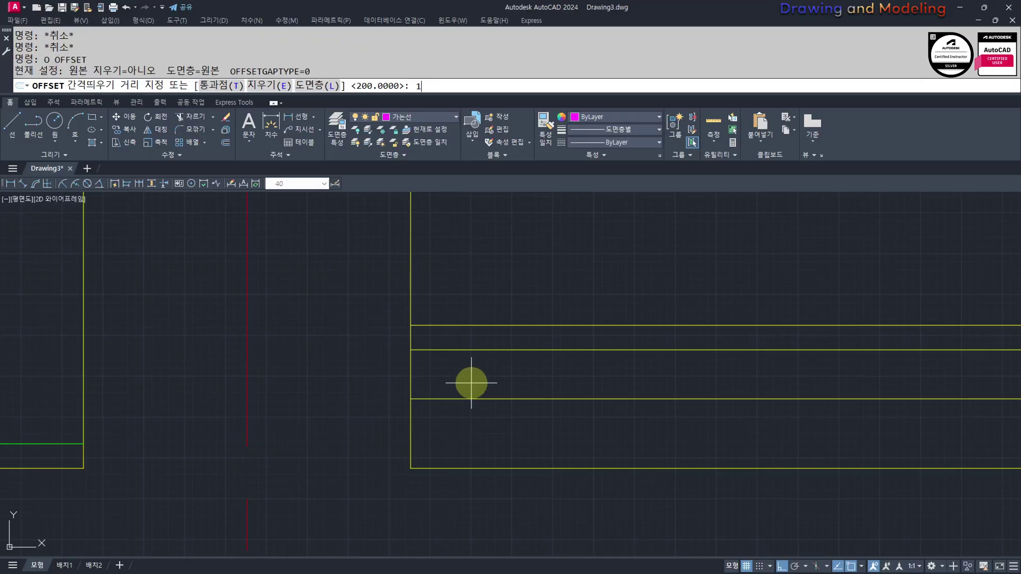
pyautogui.write('100')
pyautogui.press('Return')
pyautogui.click(411, 366)
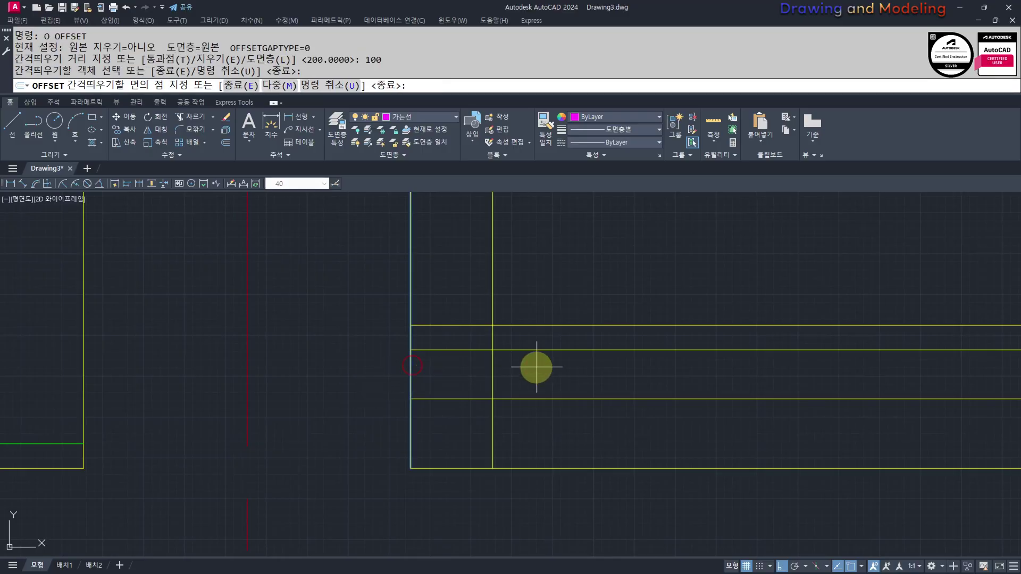
pyautogui.click(536, 366)
pyautogui.press('Escape')
pyautogui.press('Escape')
# - Try to offset the second floor layer line from the top downward by 30
pyautogui.press('Return')
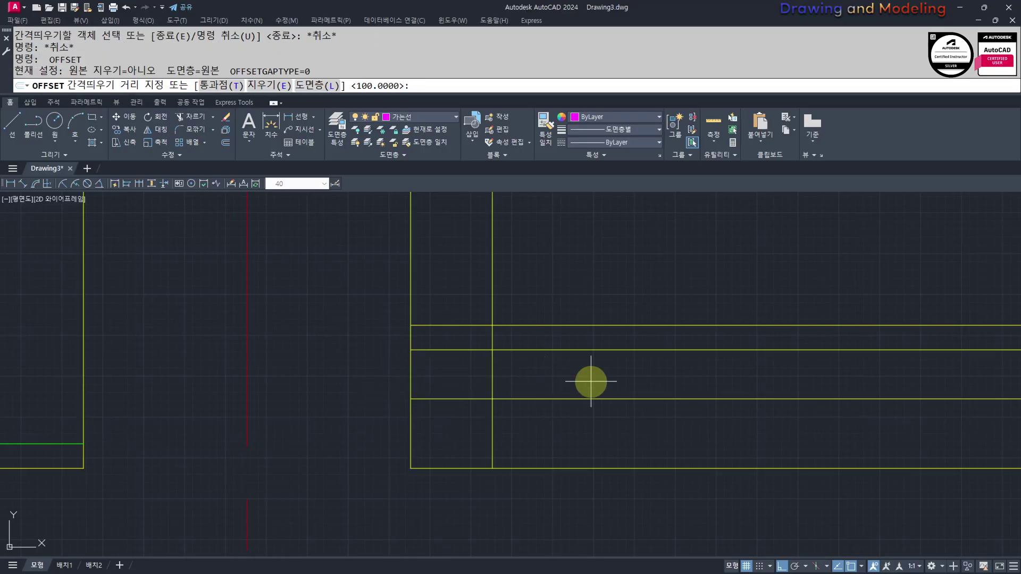
pyautogui.write('30')
pyautogui.press('Return')
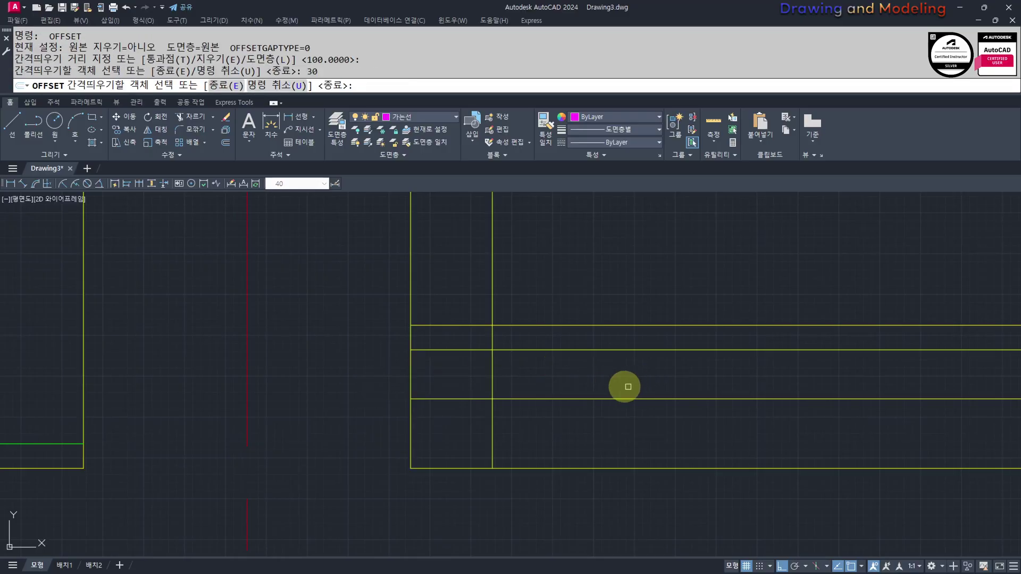
pyautogui.click(516, 351)
pyautogui.click(519, 372)
pyautogui.press('Escape')
pyautogui.press('Escape')
# - Erase the misplaced floor line copy just above the slab's underside
pyautogui.click(490, 431)
pyautogui.click(541, 455)
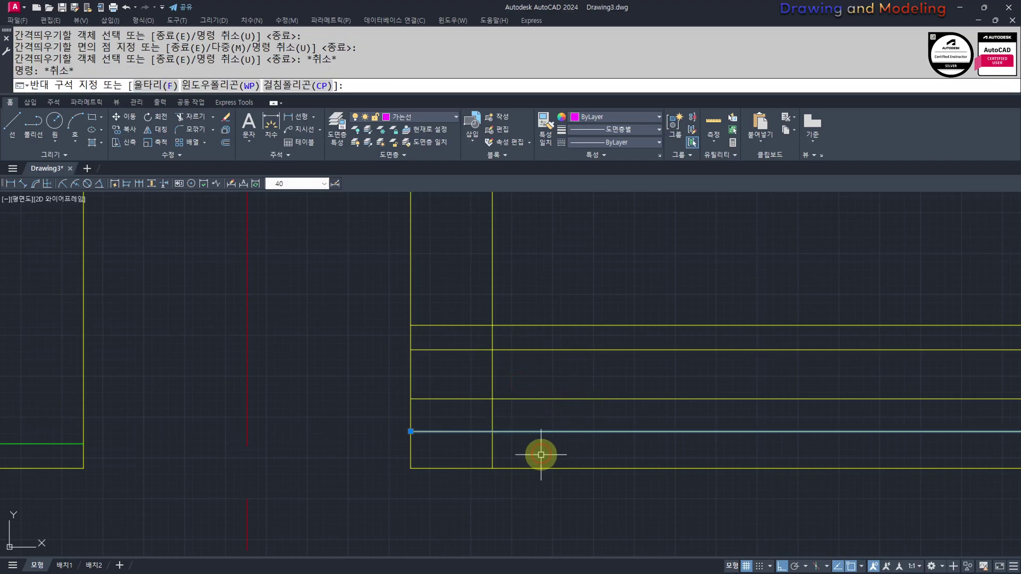
pyautogui.click(549, 442)
pyautogui.write('e')
pyautogui.press('Return')
pyautogui.press('Escape')
pyautogui.press('Escape')
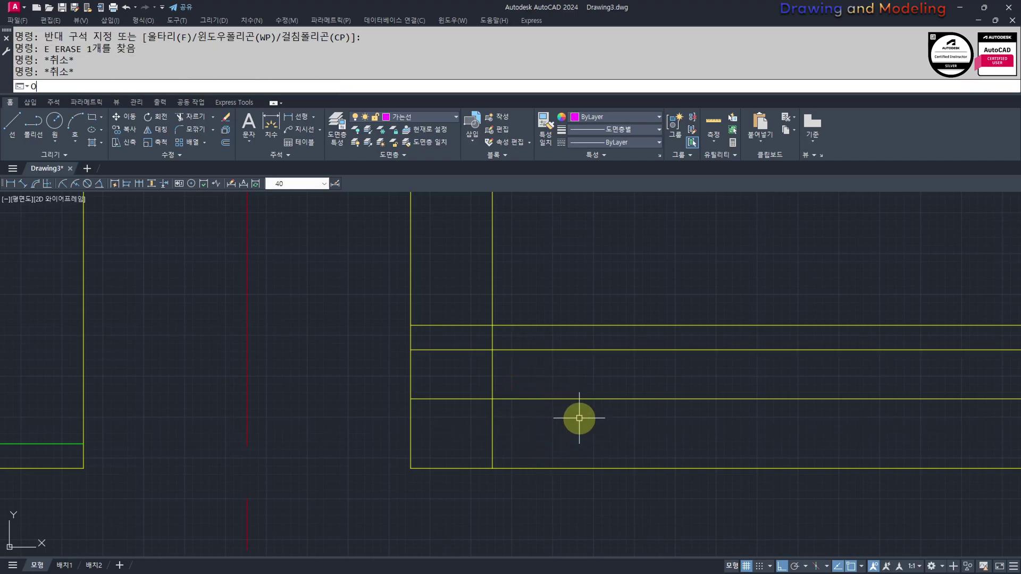
# - Offset the third floor layer line from the top upward by 30
pyautogui.press('Return')
pyautogui.write('30')
pyautogui.press('Return')
pyautogui.click(548, 399)
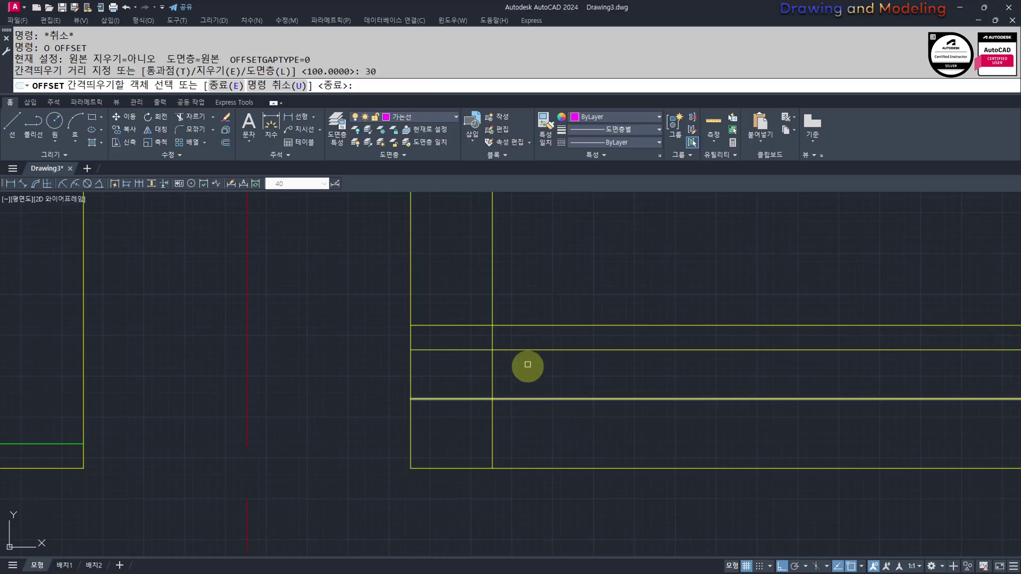
pyautogui.click(522, 366)
pyautogui.press('Escape')
pyautogui.press('Escape')
# - Match the wall centerline's properties onto the new horizontal floor line and the vertical line offset from the wall's inner face
pyautogui.moveTo(439, 386); pyautogui.dragTo(500, 401, button='middle')
pyautogui.write('ma')
pyautogui.press('Return')
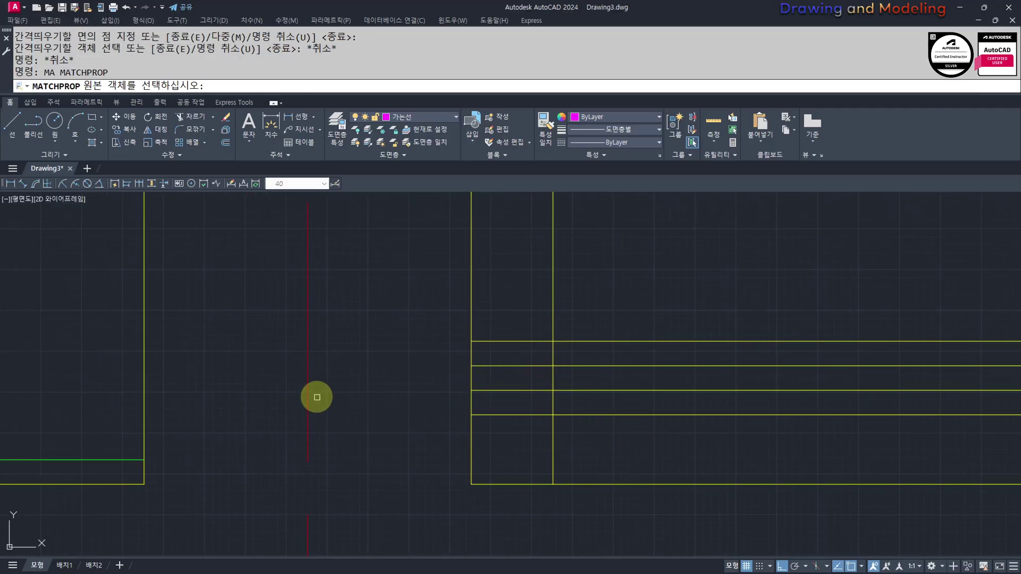
pyautogui.click(306, 385)
pyautogui.scroll(4, 500, 381)
pyautogui.click(642, 406)
pyautogui.click(577, 385)
pyautogui.click(596, 359)
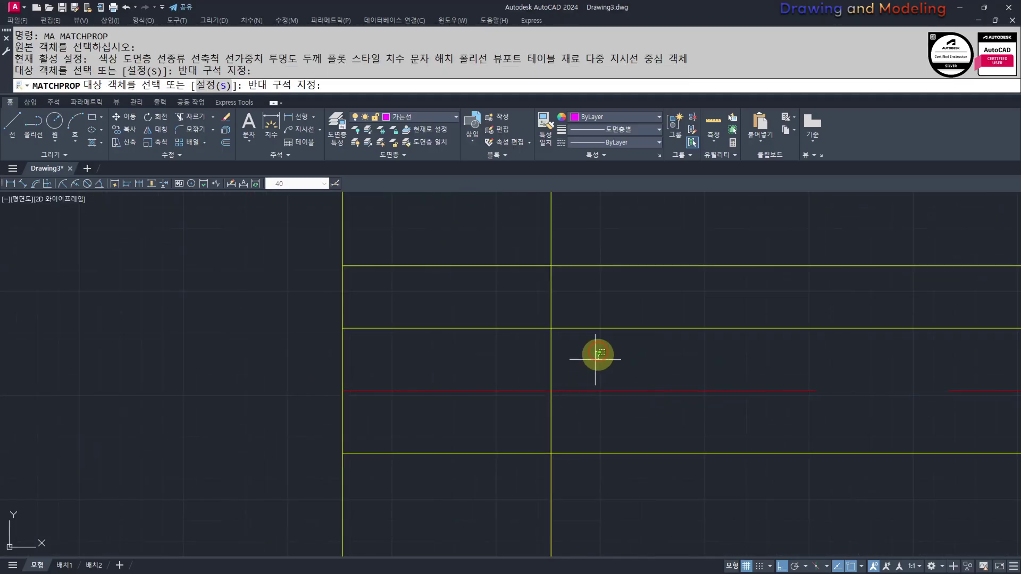
pyautogui.click(524, 408)
pyautogui.press('Escape')
pyautogui.press('Escape')
# - Draw a circle of diameter 25 centred where the two red centerlines cross in the floor layer
pyautogui.moveTo(553, 395); pyautogui.dragTo(583, 395, button='middle')
pyautogui.write('c')
pyautogui.press('Return')
pyautogui.click(580, 392)
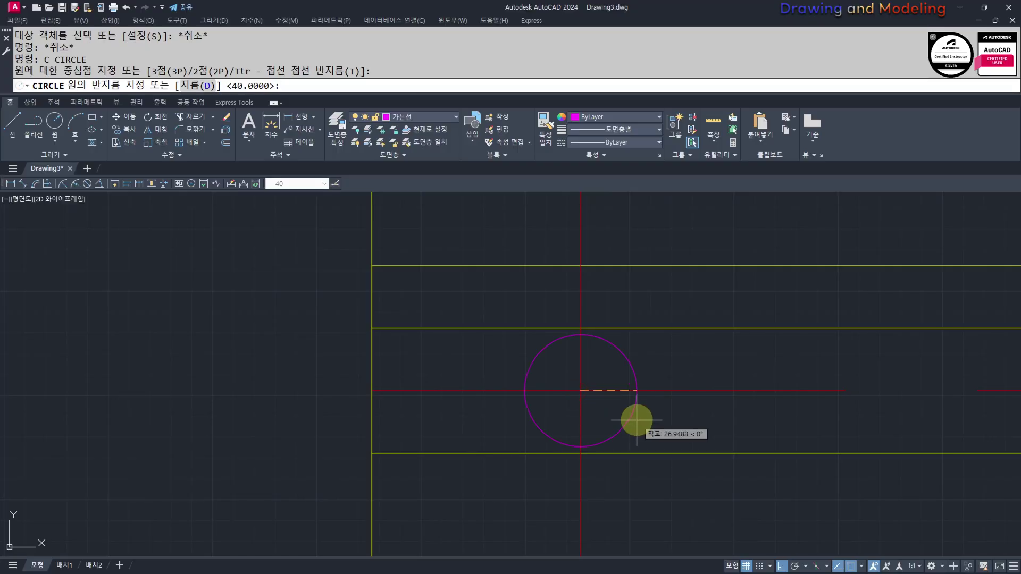
pyautogui.write('D')
pyautogui.press('Return')
pyautogui.write('25')
pyautogui.press('Return')
pyautogui.press('Escape')
pyautogui.press('Escape')
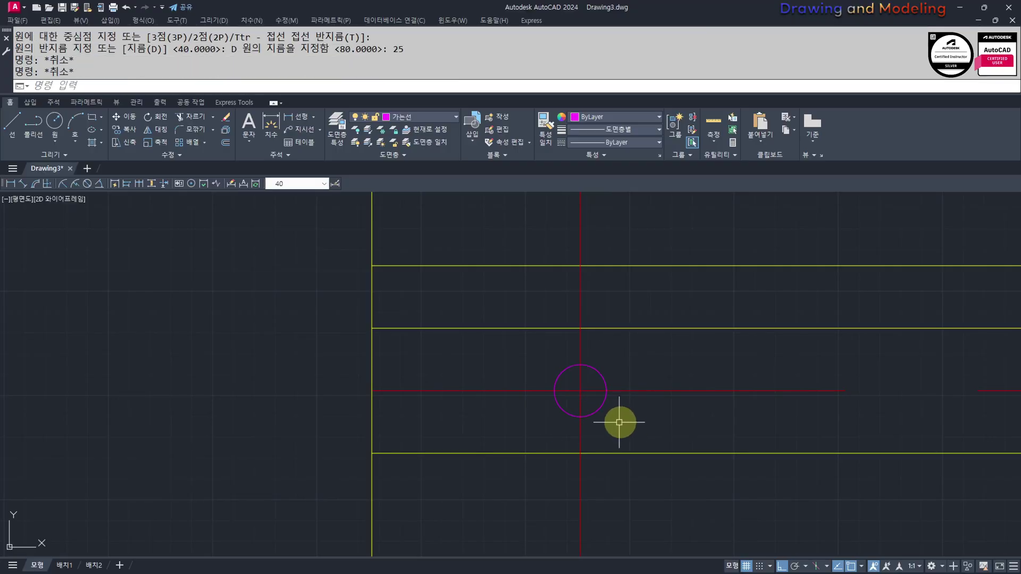
pyautogui.write('ma')
pyautogui.press('space')
pyautogui.click(627, 328)
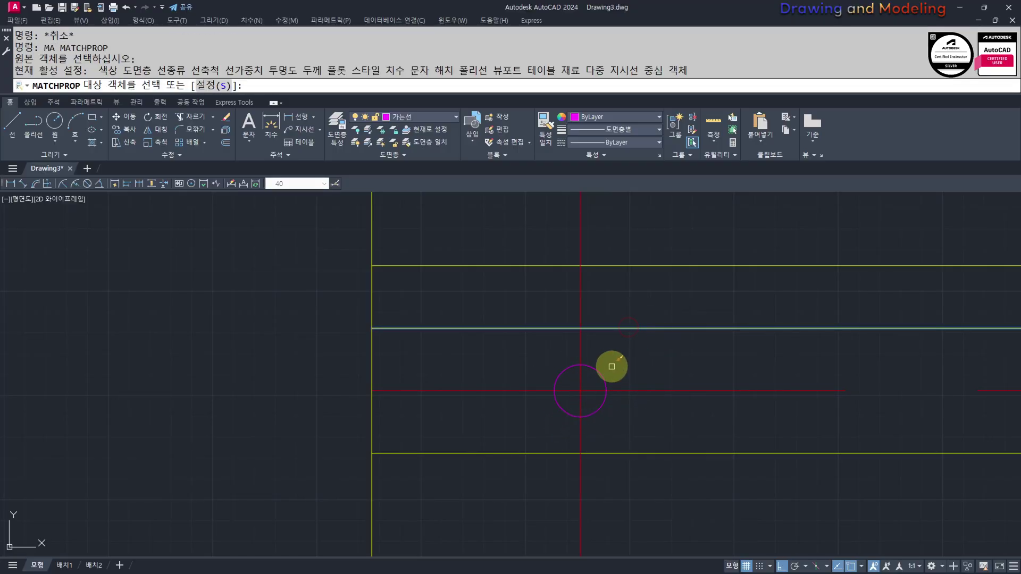
pyautogui.press('Escape')
pyautogui.press('Escape')
pyautogui.press('space')
pyautogui.press('Escape')
pyautogui.press('Escape')
# - Put the pipe circle on the 마감선 layer
pyautogui.click(617, 359)
pyautogui.click(591, 383)
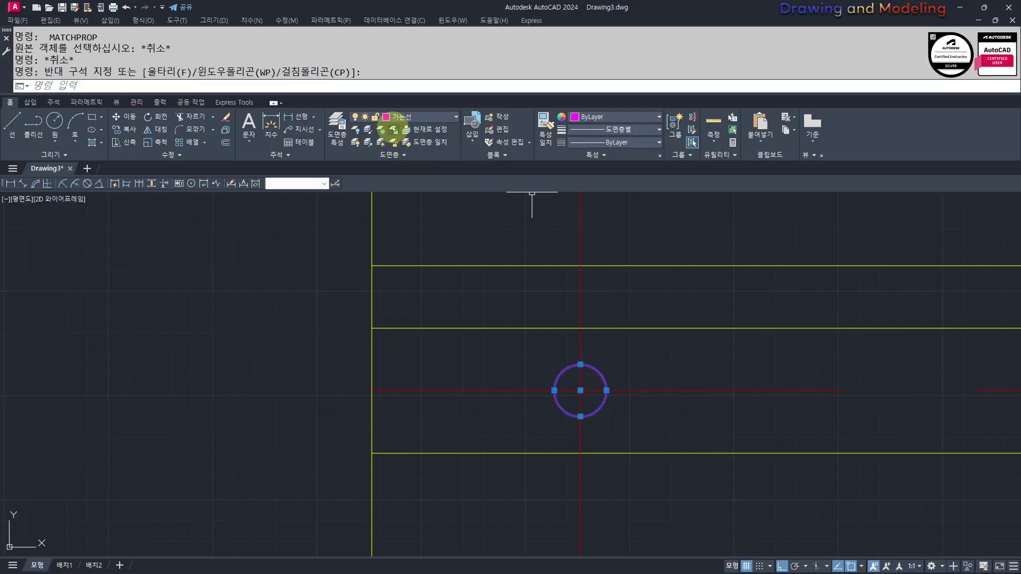
pyautogui.click(447, 118)
pyautogui.click(412, 194)
pyautogui.press('Escape')
pyautogui.press('Escape')
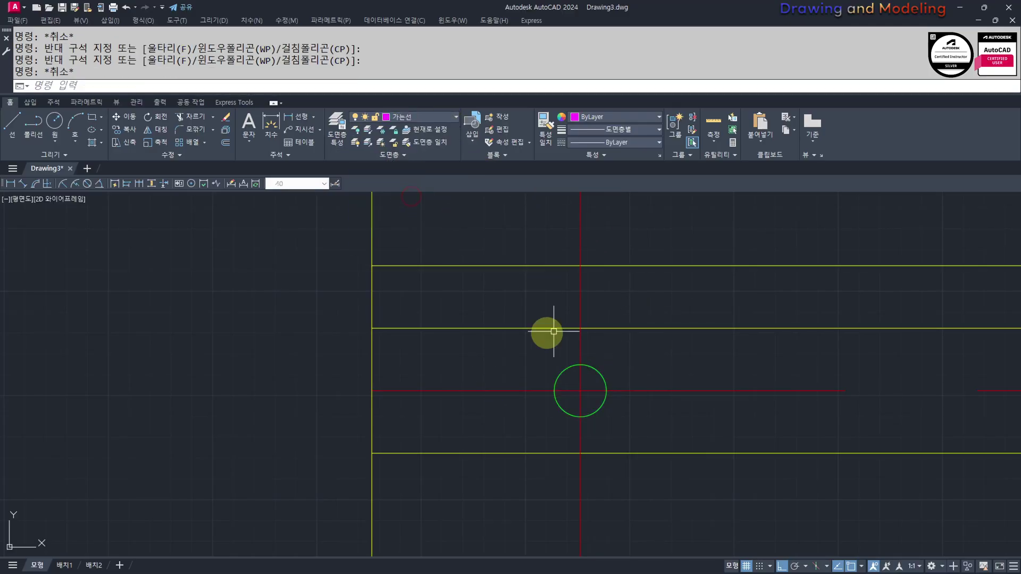
# - Offset the pipe circle outward by 20 as a trimming boundary
pyautogui.moveTo(548, 330)
pyautogui.mouseDown(button='middle')
pyautogui.moveTo(588, 410)
pyautogui.moveTo(494, 390)
pyautogui.mouseUp(button='middle')
pyautogui.write('o')
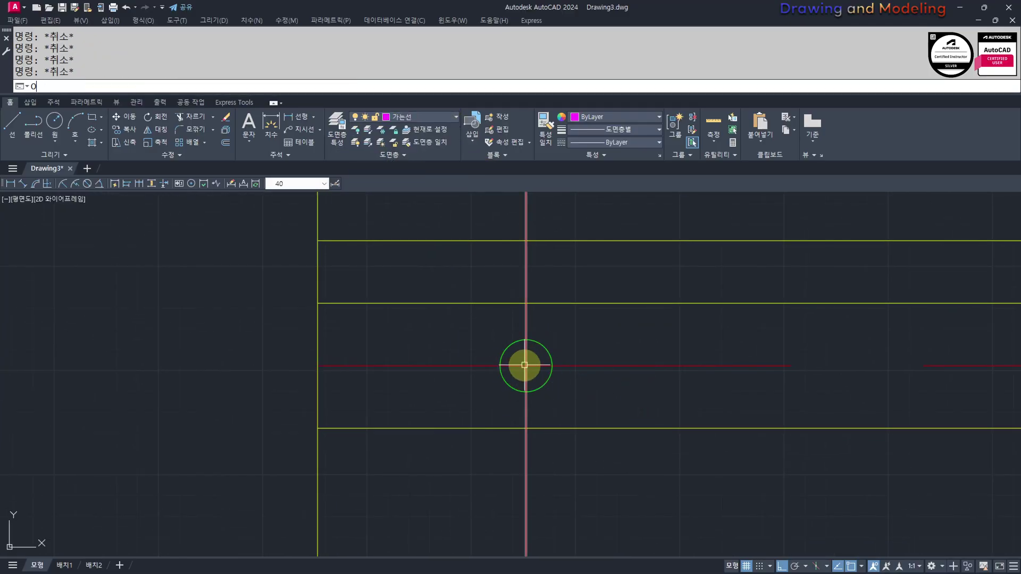
pyautogui.press('space')
pyautogui.write('20')
pyautogui.press('Return')
pyautogui.click(595, 415)
pyautogui.press('Escape')
pyautogui.press('Escape')
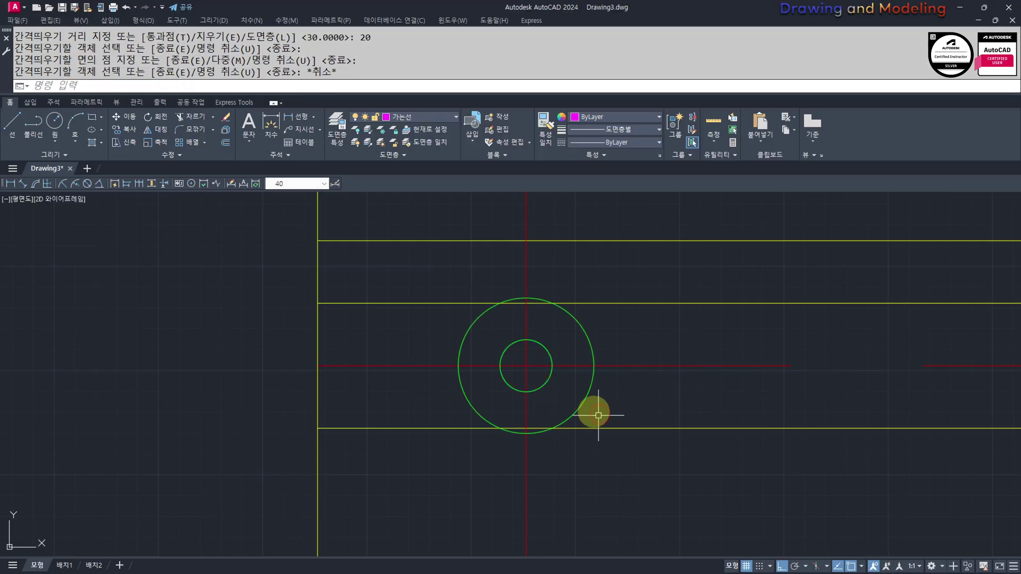
# - Trim both centerlines outside the larger circle so that only short center marks remain around the pipe
pyautogui.moveTo(598, 415); pyautogui.dragTo(628, 422, button='middle')
pyautogui.write('tr')
pyautogui.click(665, 397)
pyautogui.click(604, 396)
pyautogui.press('space')
pyautogui.click(505, 503)
pyautogui.click(473, 382)
pyautogui.click(405, 344)
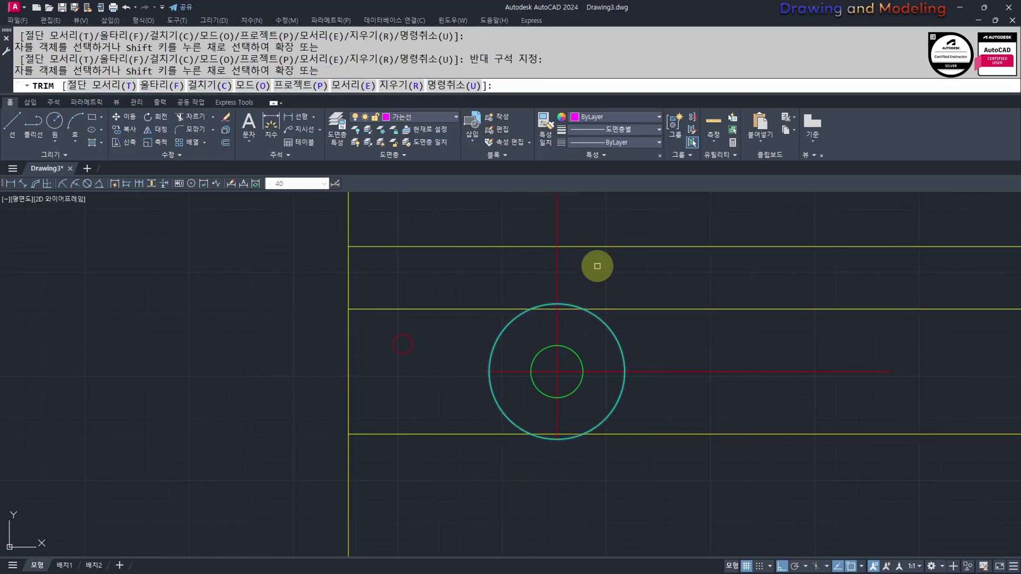
pyautogui.click(598, 265)
pyautogui.click(597, 270)
pyautogui.click(731, 350)
pyautogui.click(670, 426)
pyautogui.click(599, 260)
pyautogui.click(520, 283)
pyautogui.press('Escape')
pyautogui.press('Escape')
# - Erase the larger circle used as the trimming boundary
pyautogui.click(644, 332)
pyautogui.click(595, 342)
pyautogui.write('e')
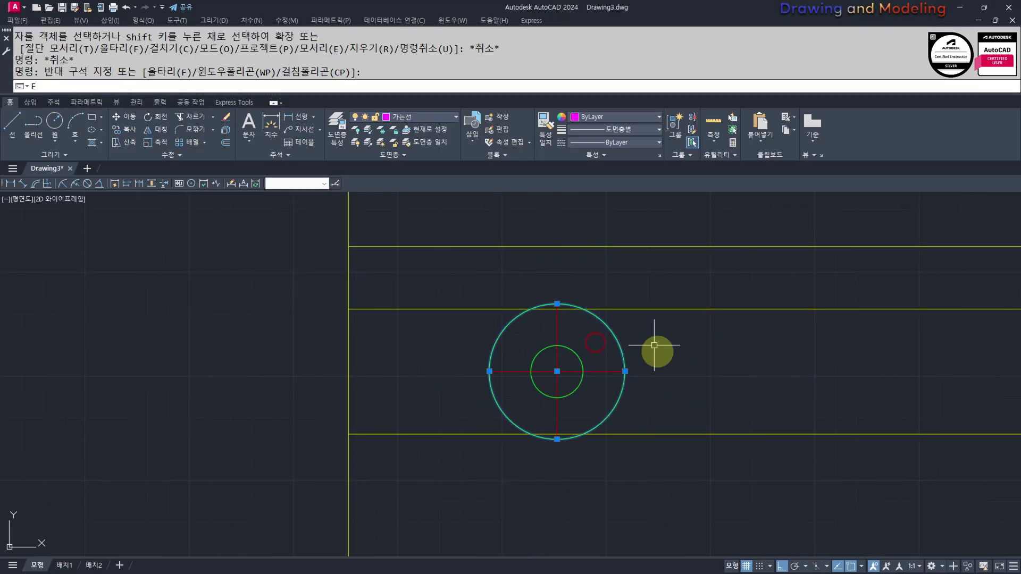
pyautogui.press('space')
pyautogui.press('Escape')
pyautogui.moveTo(590, 438)
pyautogui.mouseDown(button='middle')
pyautogui.moveTo(634, 469)
pyautogui.moveTo(548, 416)
pyautogui.mouseUp(button='middle')
pyautogui.scroll(-3, 450, 362)
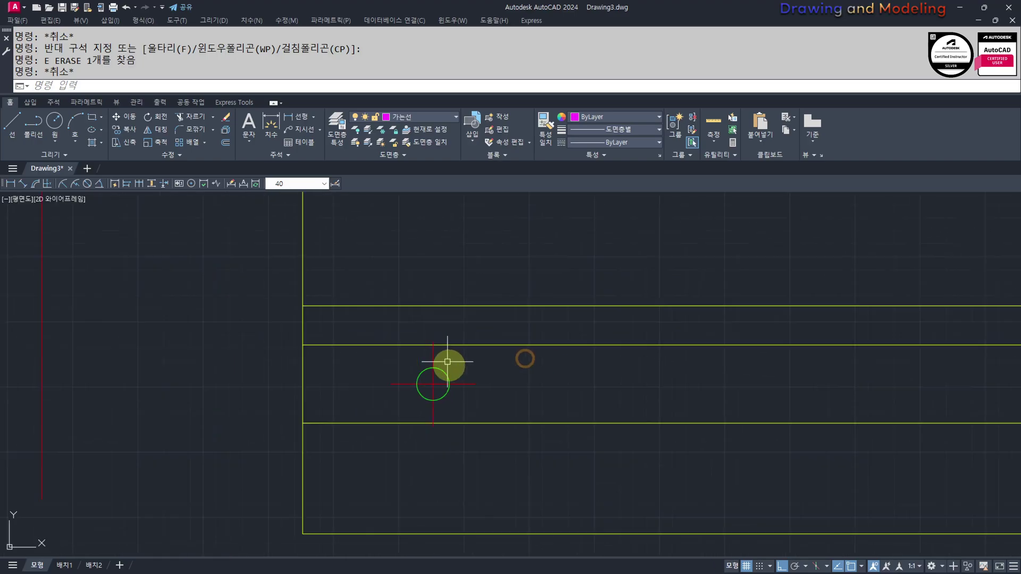
# - Copy the pipe circle with its two center marks 250 horizontally into the room
pyautogui.scroll(4, 468, 358)
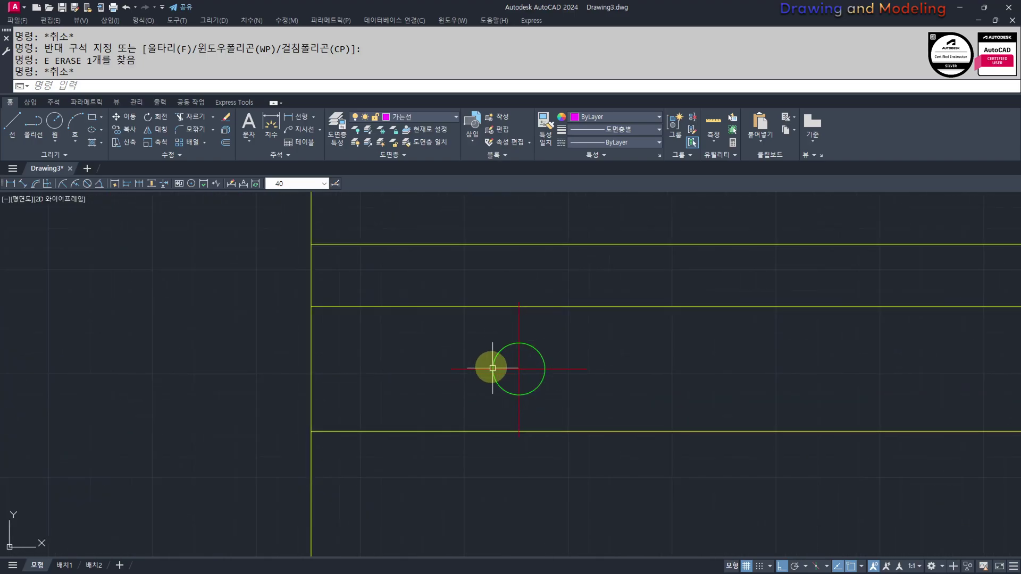
pyautogui.click(604, 414)
pyautogui.click(433, 326)
pyautogui.scroll(-4, 510, 382)
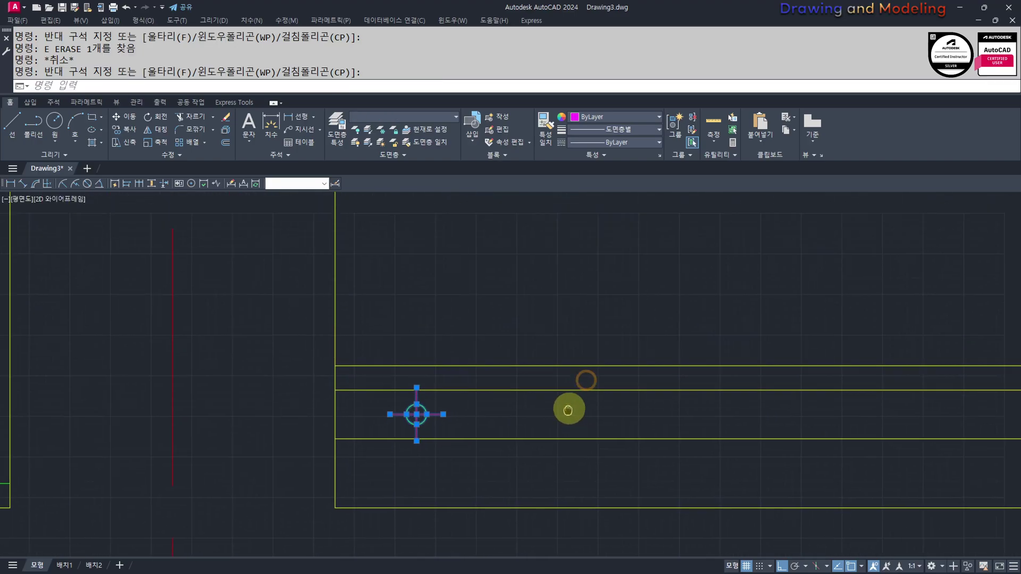
pyautogui.write('cc')
pyautogui.press('Return')
pyautogui.click(434, 284)
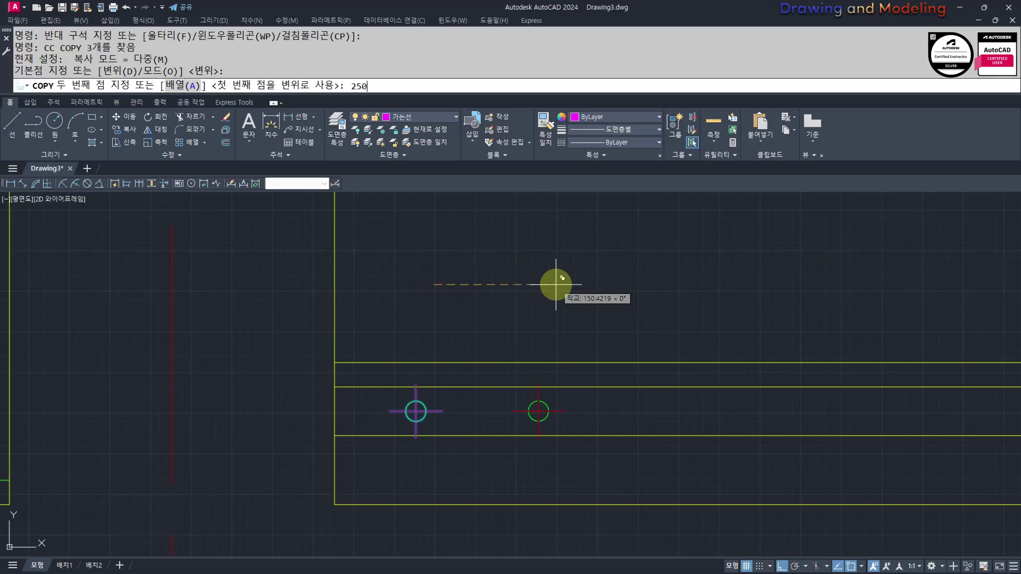
pyautogui.press('Return')
pyautogui.press('Escape')
# - Draw two horizontal lines joining the top and bottom quadrants of the two pipe circles
pyautogui.press('Return')
pyautogui.scroll(4, 448, 399)
pyautogui.click(365, 404)
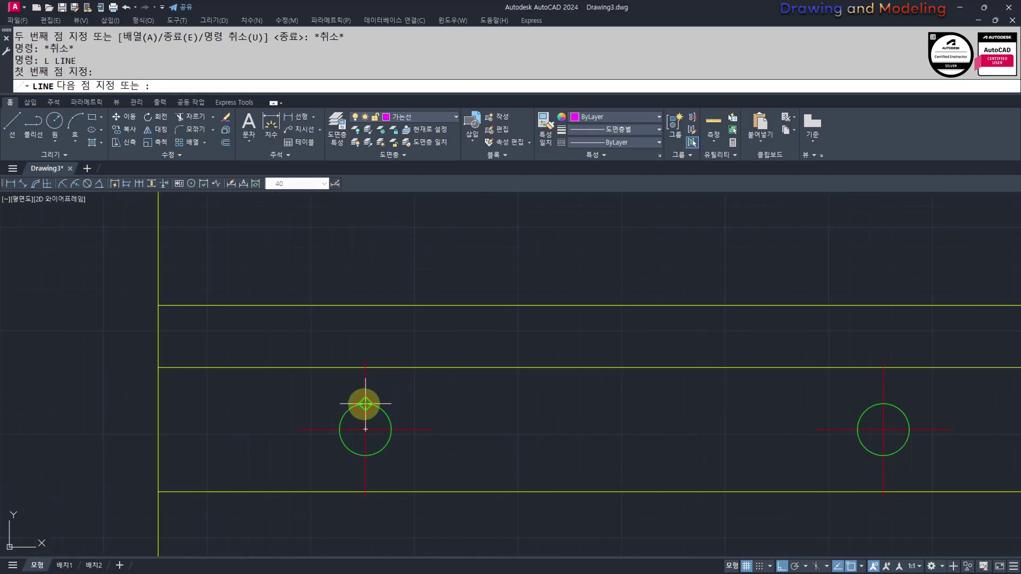
pyautogui.click(883, 404)
pyautogui.press('Escape')
pyautogui.press('Return')
pyautogui.click(884, 456)
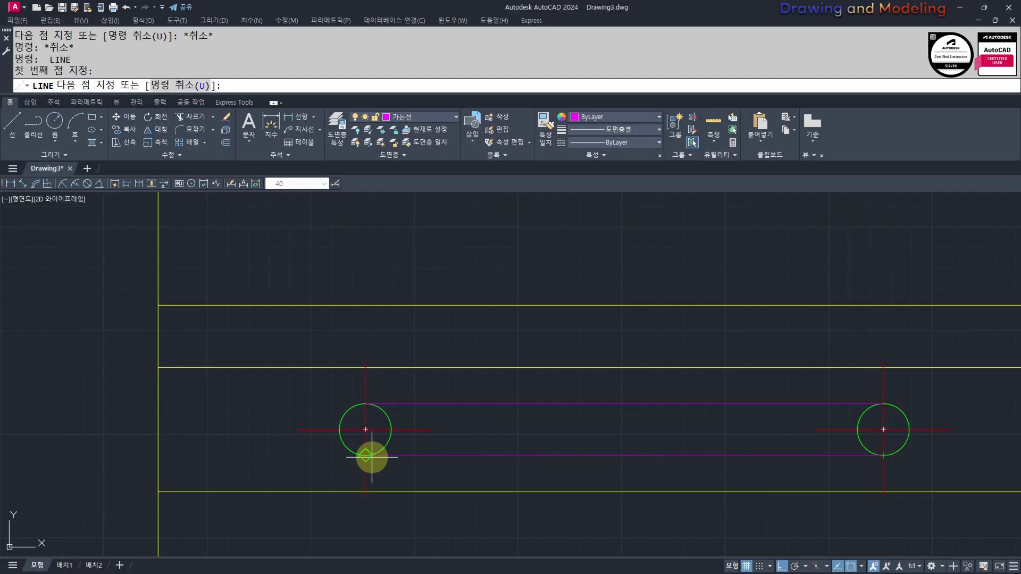
pyautogui.click(365, 456)
pyautogui.press('Escape')
pyautogui.press('Escape')
# - Move the two lines connecting the pipe circles to the 숨은선 layer
pyautogui.moveTo(648, 486); pyautogui.dragTo(651, 470, button='middle')
pyautogui.click(651, 471)
pyautogui.click(559, 360)
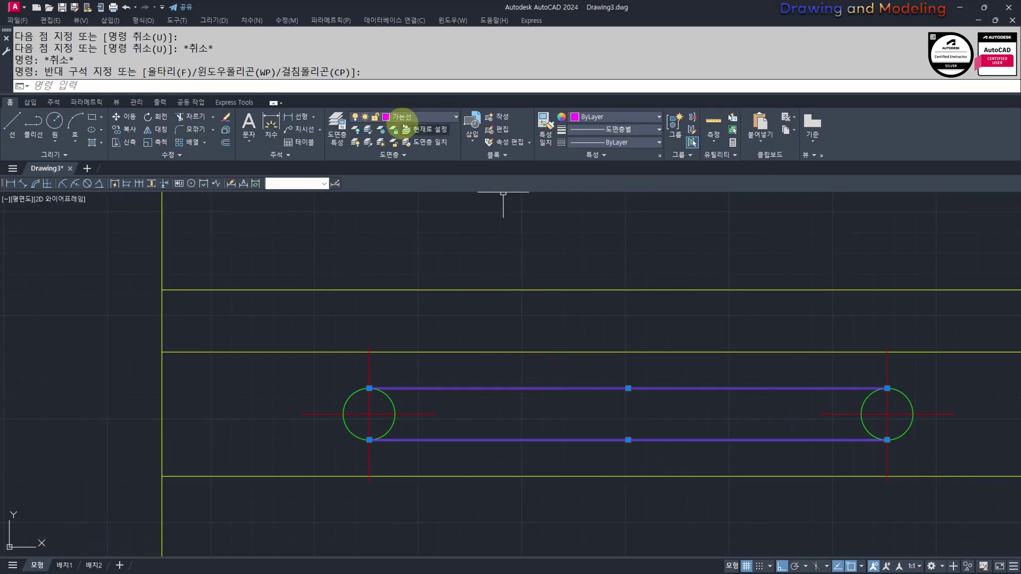
pyautogui.click(412, 118)
pyautogui.click(416, 223)
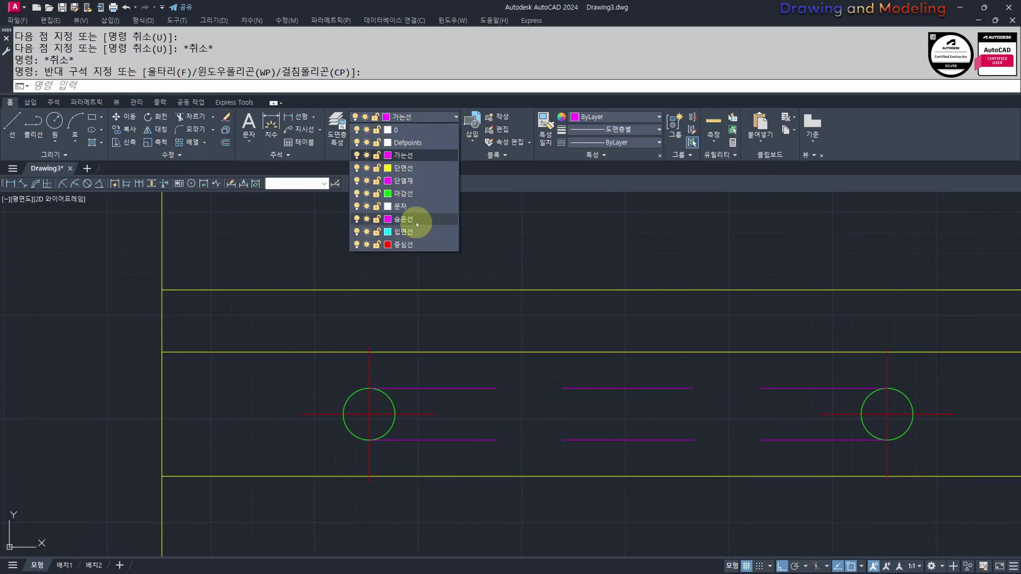
pyautogui.press('Escape')
# - Group the two pipe circles, their center marks and the connecting hidden lines
pyautogui.scroll(-4, 592, 374)
pyautogui.click(445, 296)
pyautogui.click(707, 440)
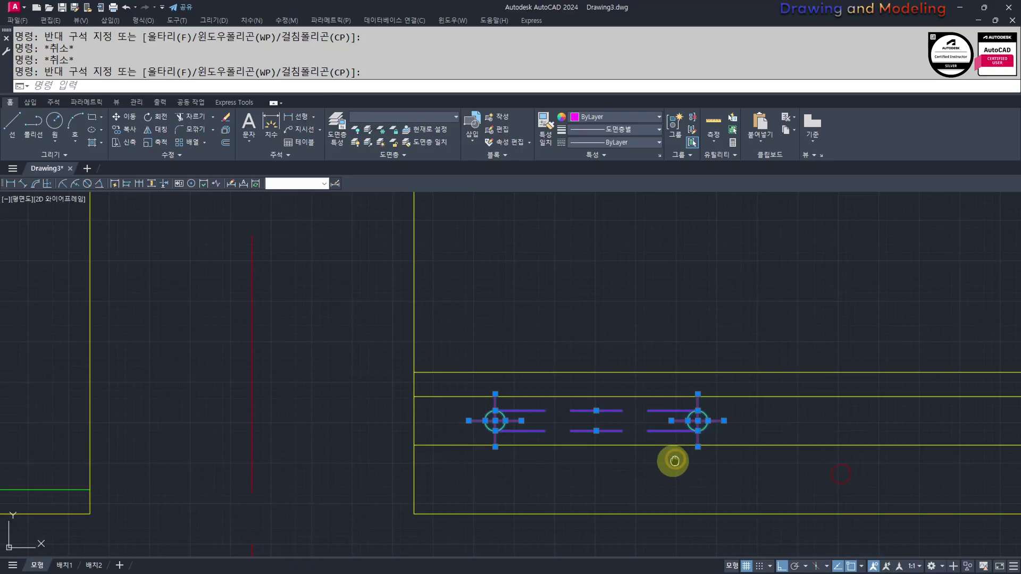
pyautogui.moveTo(556, 443); pyautogui.dragTo(639, 444, button='middle')
pyautogui.write('g')
pyautogui.press('Return')
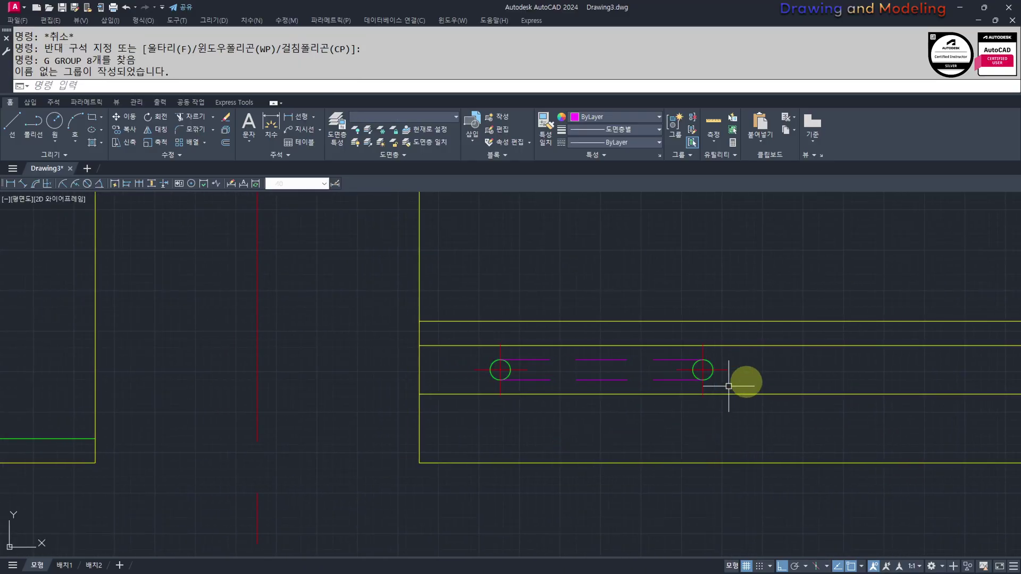
pyautogui.press('Escape')
pyautogui.press('Escape')
# - Match the green finish line's properties onto the topmost floor layer line in the room
pyautogui.click(433, 301)
pyautogui.click(539, 359)
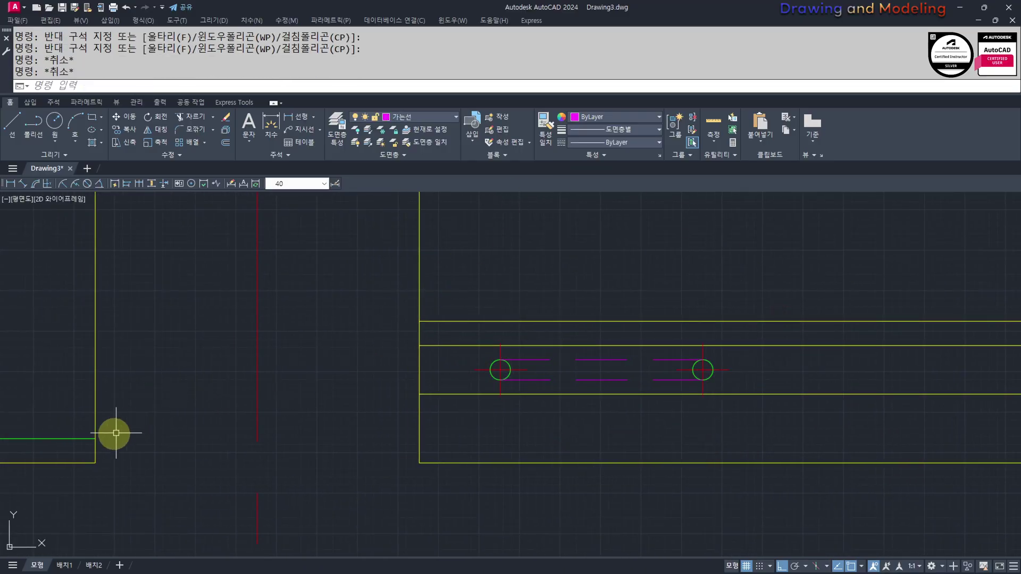
pyautogui.write('ma')
pyautogui.press('Return')
pyautogui.click(63, 439)
pyautogui.click(575, 290)
pyautogui.click(470, 343)
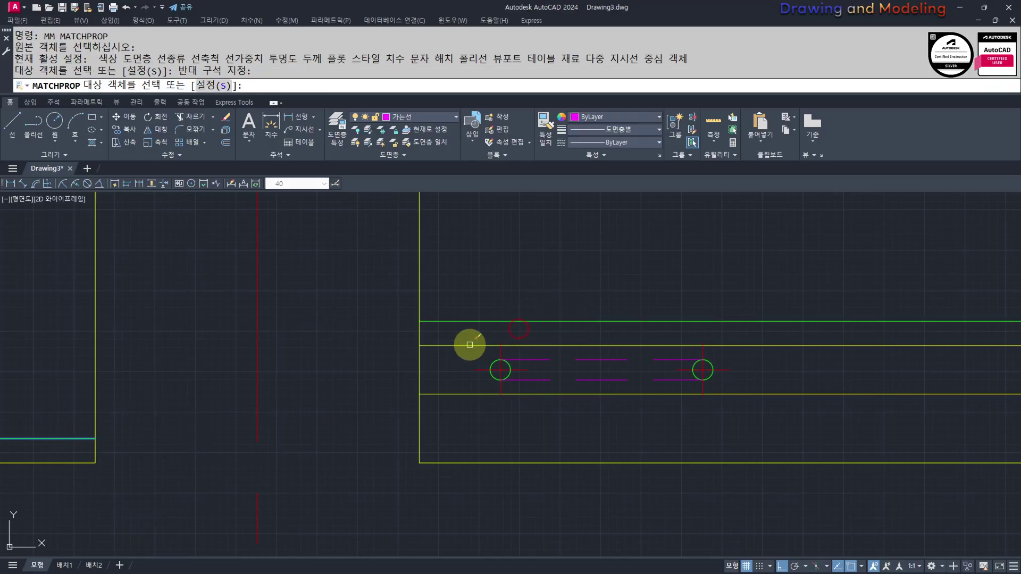
pyautogui.press('Escape')
pyautogui.press('Escape')
pyautogui.moveTo(421, 382); pyautogui.dragTo(351, 446, button='middle')
pyautogui.write('ma')
pyautogui.press('Return')
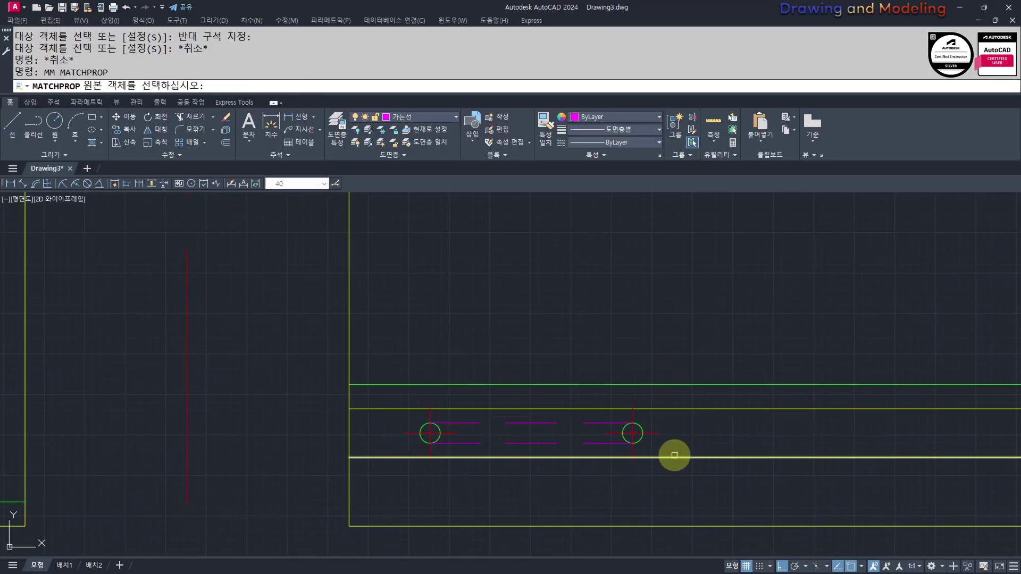
pyautogui.moveTo(442, 433); pyautogui.dragTo(575, 390, button='middle')
pyautogui.press('Escape')
pyautogui.press('Escape')
# - Try a path array of the grouped pipe segment along the layer line just beneath it, and undo it
pyautogui.click(883, 397)
pyautogui.click(689, 389)
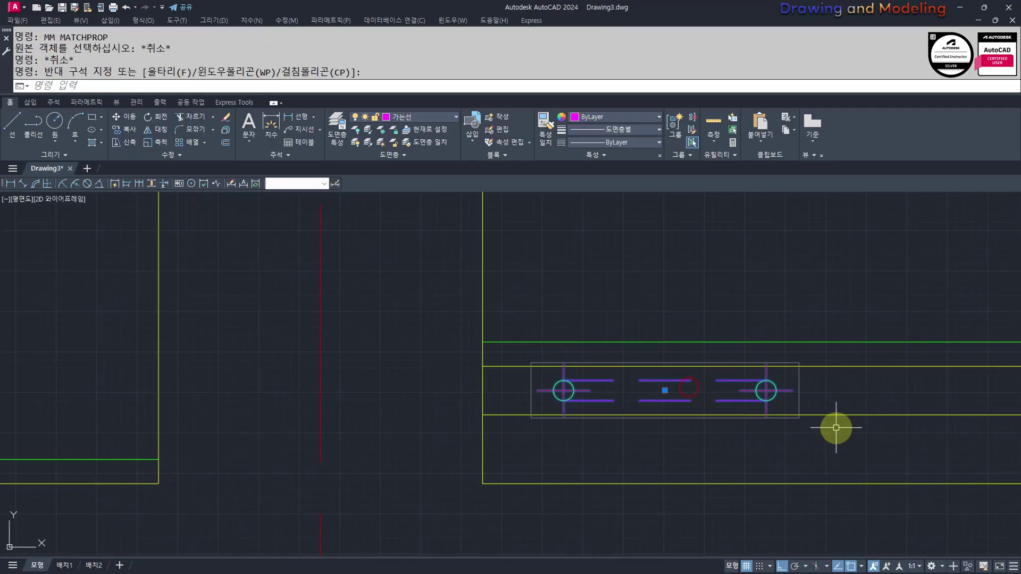
pyautogui.moveTo(821, 431); pyautogui.dragTo(680, 438, button='middle')
pyautogui.moveTo(610, 425); pyautogui.dragTo(532, 402, button='middle')
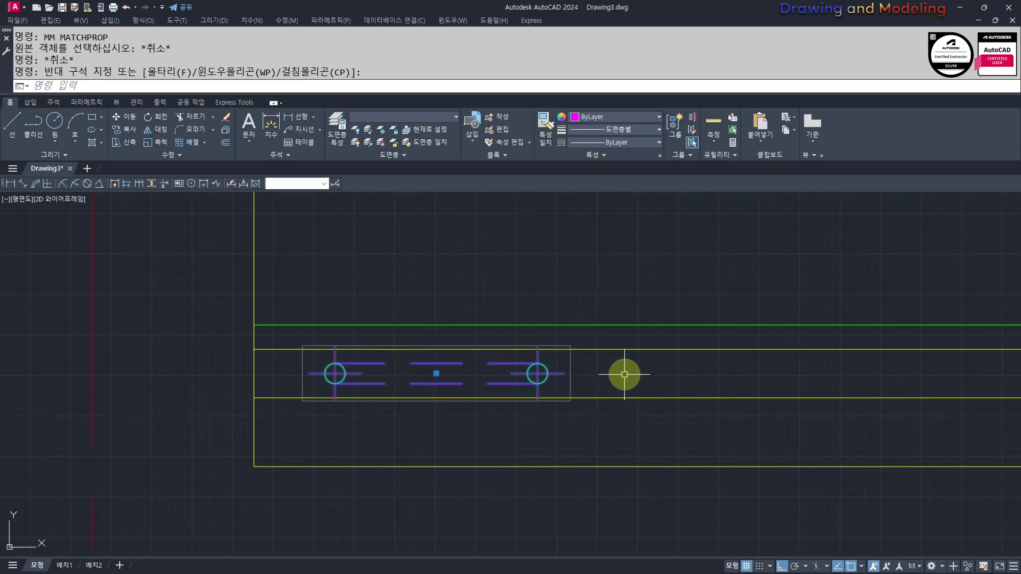
pyautogui.moveTo(620, 381); pyautogui.dragTo(574, 392, button='middle')
pyautogui.scroll(-1, 505, 384)
pyautogui.moveTo(508, 383)
pyautogui.mouseDown(button='middle')
pyautogui.moveTo(534, 392)
pyautogui.moveTo(526, 410)
pyautogui.moveTo(408, 394)
pyautogui.mouseUp(button='middle')
pyautogui.scroll(-1, 407, 394)
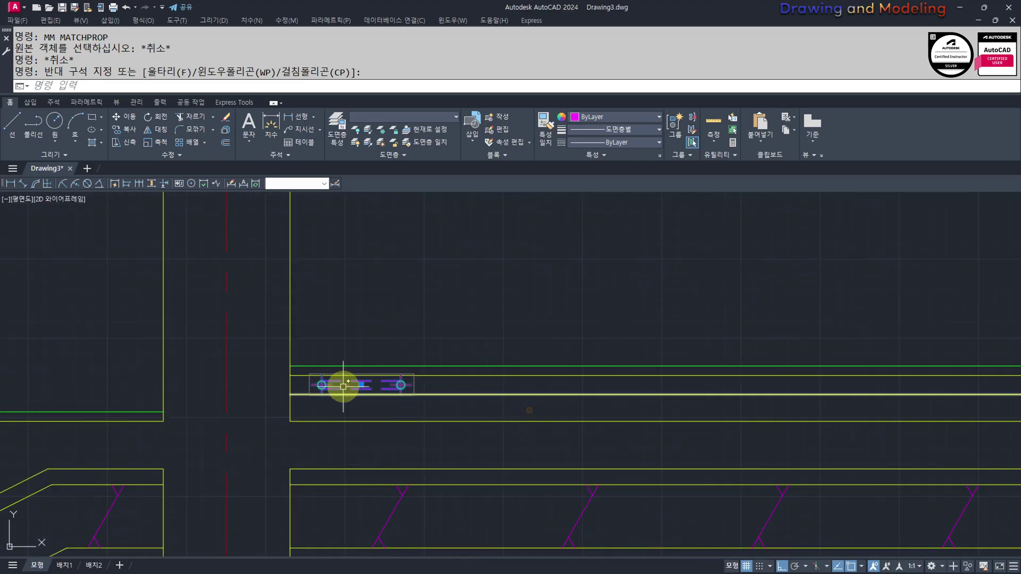
pyautogui.moveTo(592, 276)
pyautogui.mouseDown(button='middle')
pyautogui.moveTo(423, 305)
pyautogui.moveTo(362, 293)
pyautogui.mouseUp(button='middle')
pyautogui.scroll(-2, 362, 294)
pyautogui.moveTo(336, 303); pyautogui.dragTo(393, 313, button='middle')
pyautogui.scroll(2, 324, 328)
pyautogui.scroll(1, 408, 358)
pyautogui.moveTo(326, 329); pyautogui.dragTo(472, 343, button='middle')
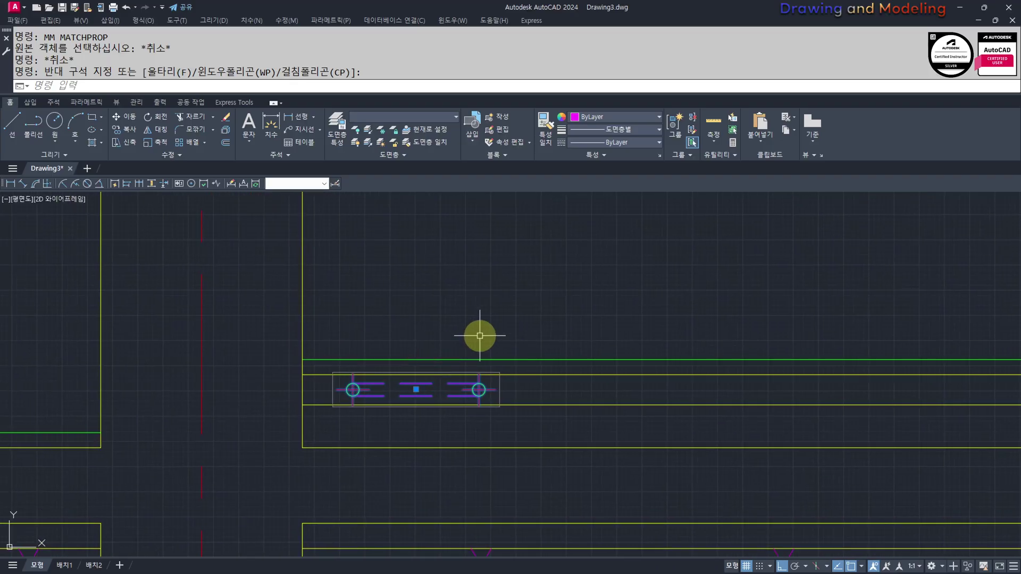
pyautogui.write('Q')
pyautogui.press('Return')
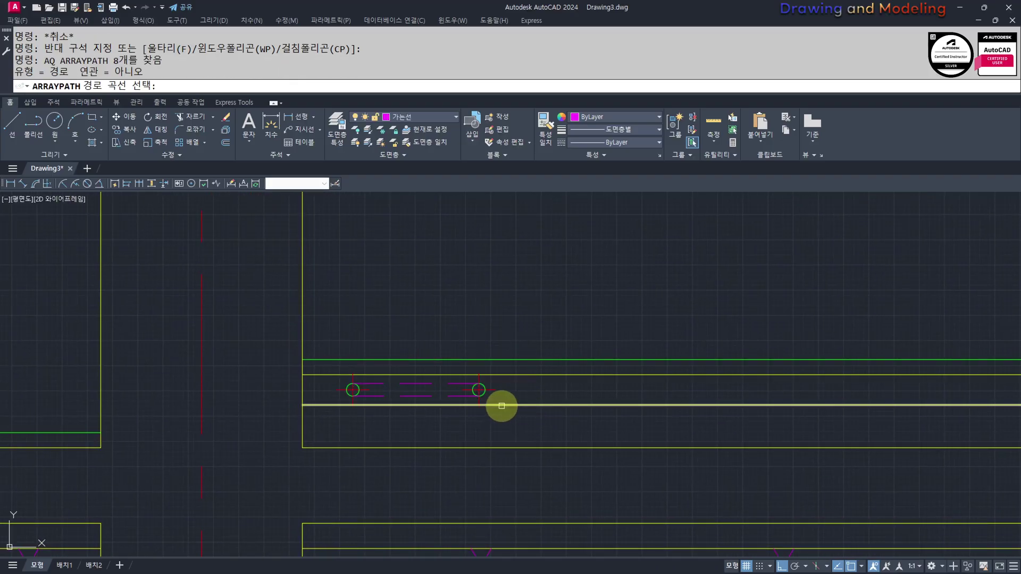
pyautogui.click(499, 406)
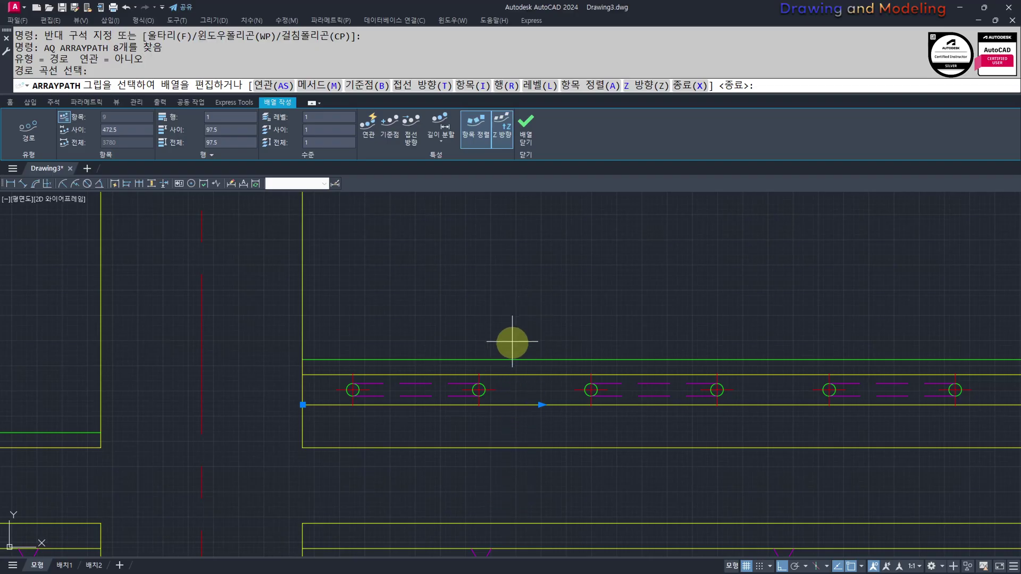
pyautogui.press('Escape')
pyautogui.hotkey('ctrl', 'z')
# - Create a path array of the grouped pipe segment along the bottom line of the slab beneath the room
pyautogui.scroll(4, 449, 395)
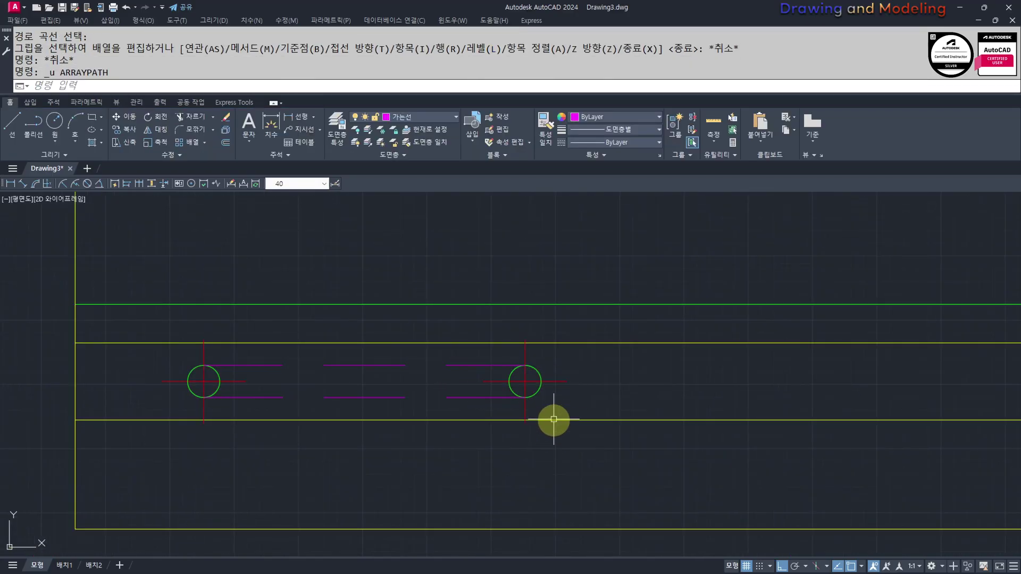
pyautogui.scroll(-5, 548, 413)
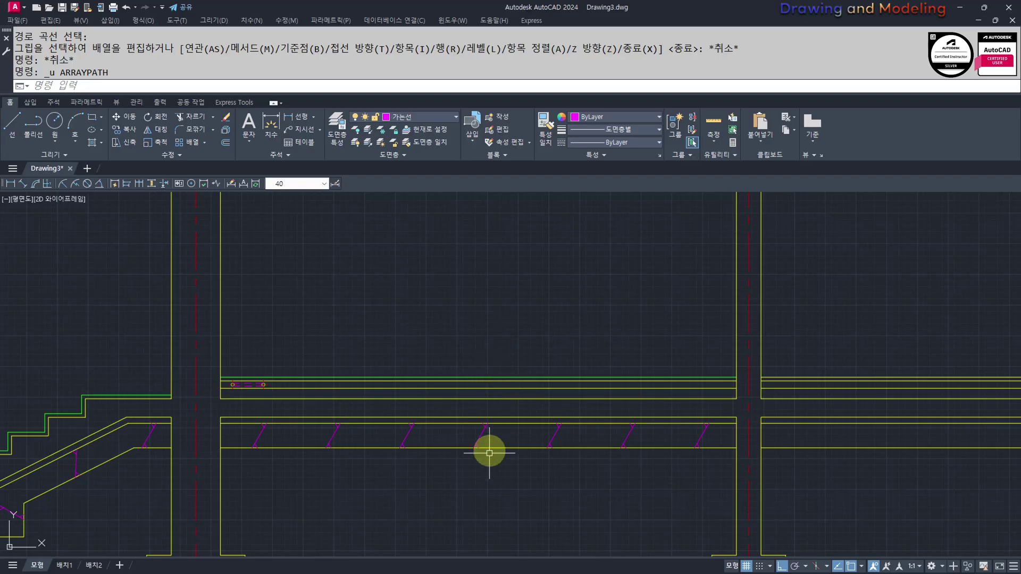
pyautogui.scroll(8, 410, 405)
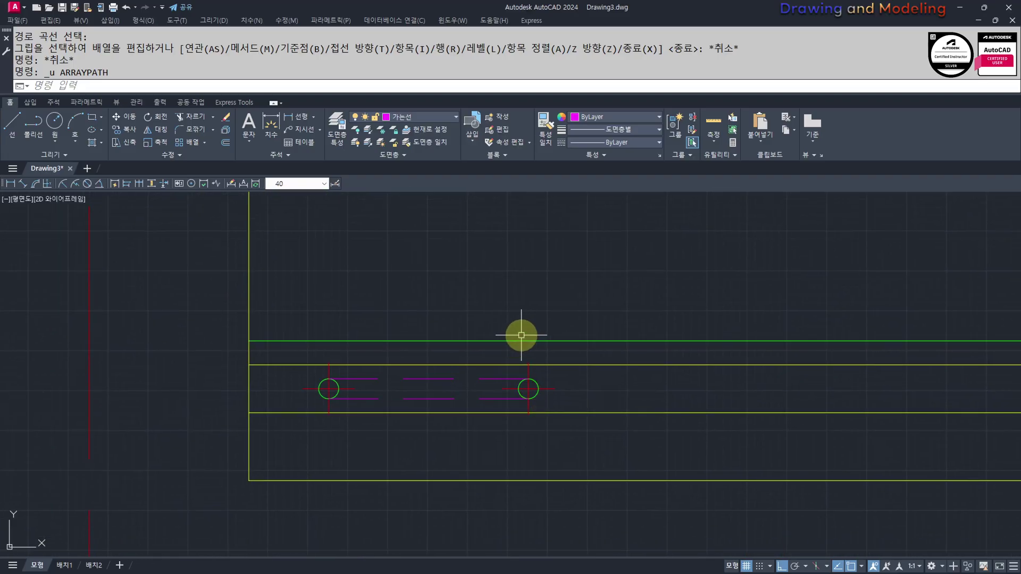
pyautogui.write('q')
pyautogui.press('space')
pyautogui.click(576, 378)
pyautogui.click(486, 400)
pyautogui.press('space')
pyautogui.scroll(-5, 537, 402)
pyautogui.moveTo(534, 461); pyautogui.dragTo(518, 326, button='middle')
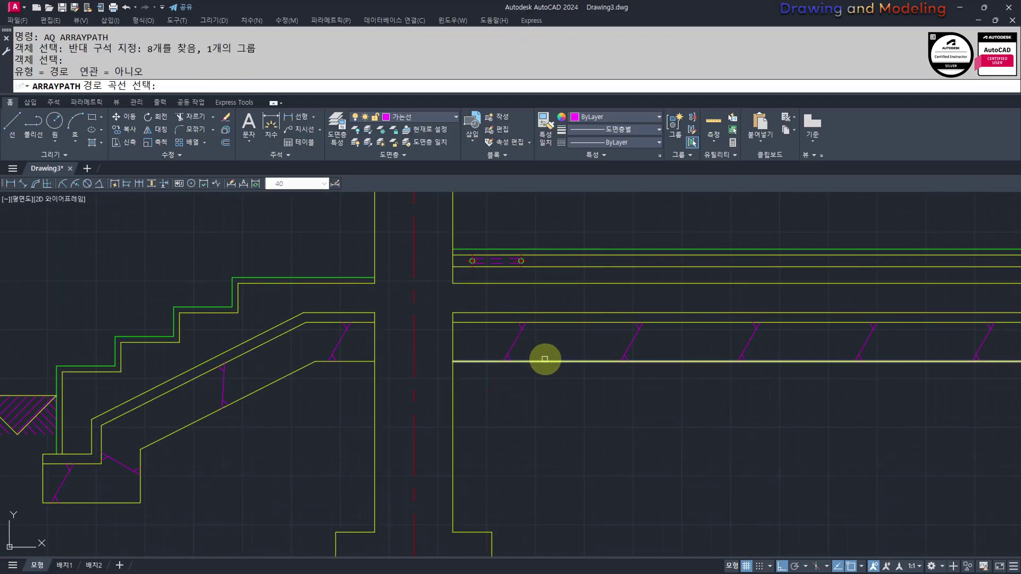
pyautogui.click(538, 359)
pyautogui.scroll(-3, 586, 399)
pyautogui.scroll(2, 512, 381)
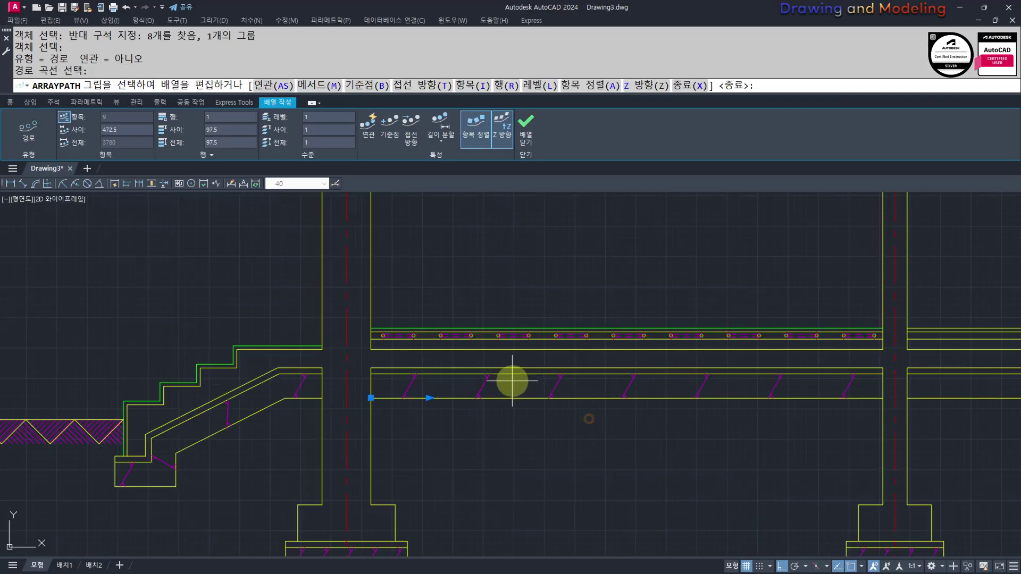
# - Set the pipe array's item spacing to 500, accept the default item count and finish the array
pyautogui.write('I')
pyautogui.press('Return')
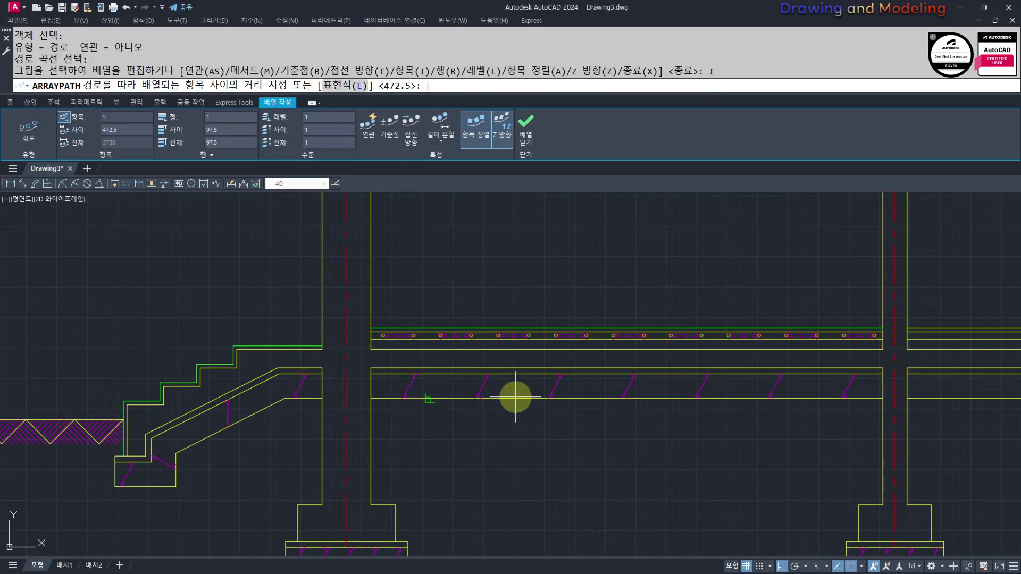
pyautogui.write('500')
pyautogui.press('Return')
pyautogui.press('Return')
pyautogui.press('Escape')
pyautogui.press('Escape')
# - Ungroup the last arrayed pipe segment that runs into the interior wall
pyautogui.scroll(3, 752, 360)
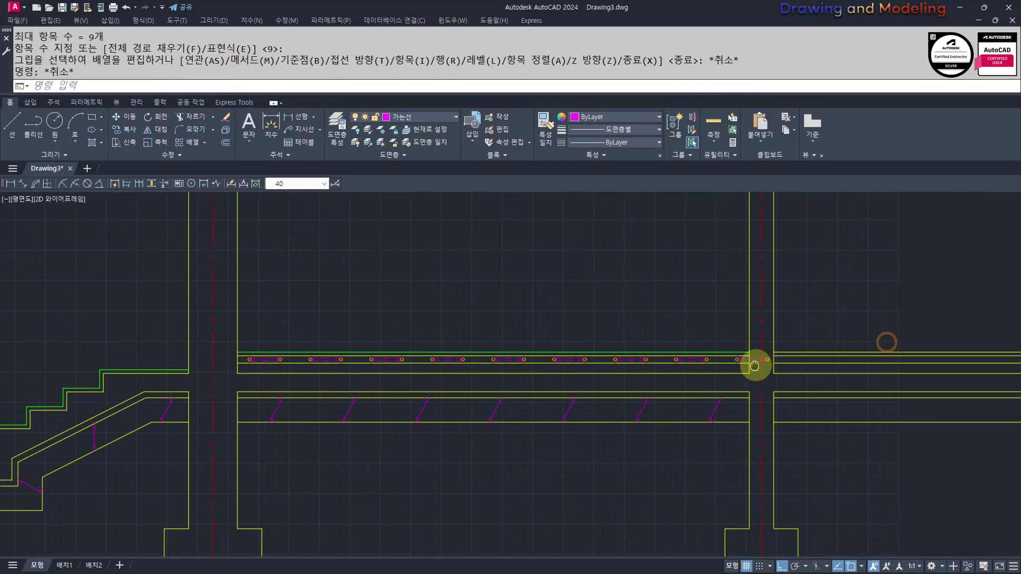
pyautogui.scroll(2, 625, 395)
pyautogui.click(625, 395)
pyautogui.click(613, 347)
pyautogui.press('Escape')
pyautogui.press('Escape')
pyautogui.click(653, 324)
pyautogui.click(642, 384)
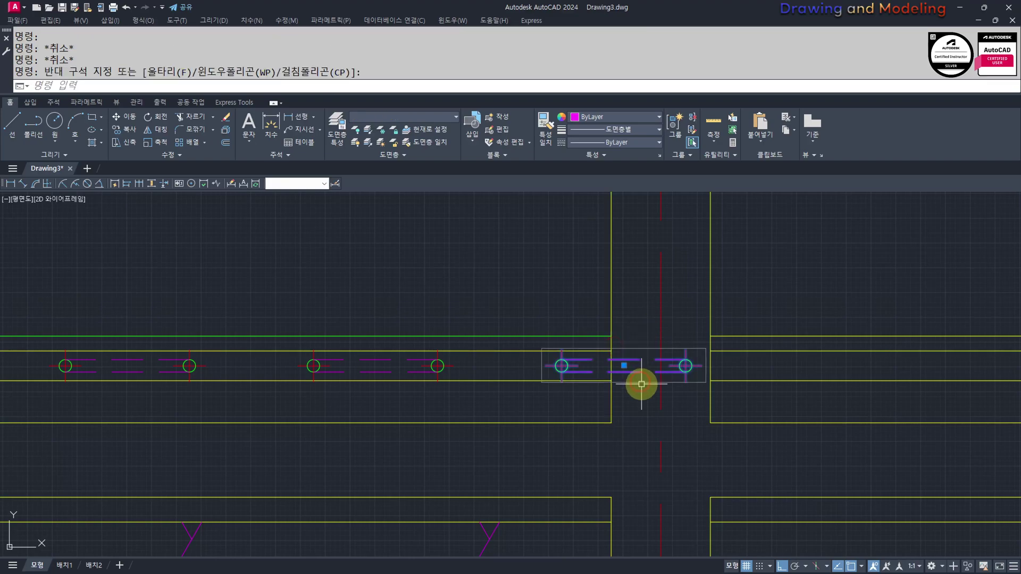
pyautogui.write('UNG')
pyautogui.press('Return')
pyautogui.press('Escape')
pyautogui.press('Escape')
# - Erase the hidden connecting lines and the pipe circle with its center marks that lie inside the interior wall
pyautogui.click(641, 385)
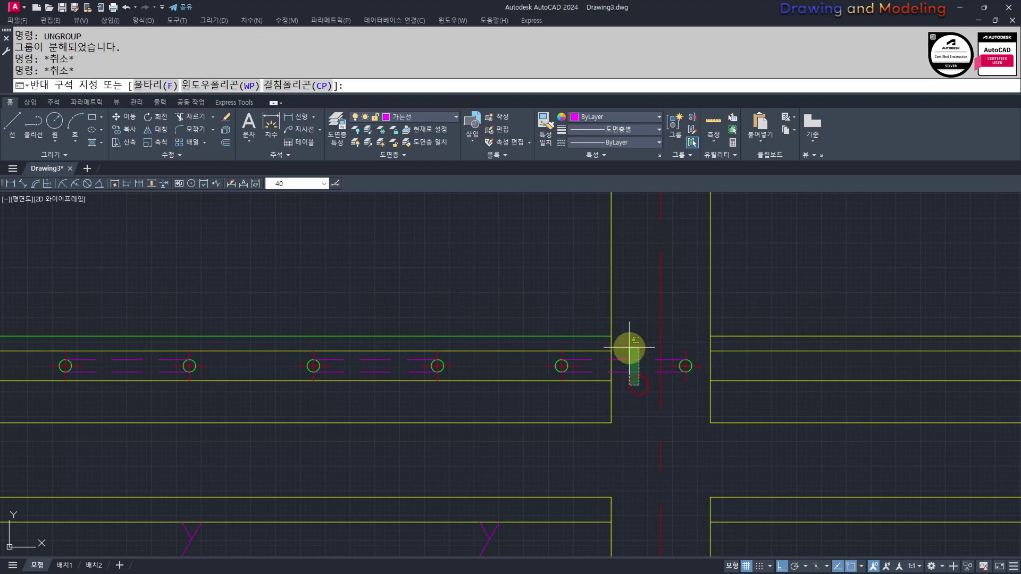
pyautogui.click(629, 348)
pyautogui.write('E')
pyautogui.press('Return')
pyautogui.click(672, 329)
pyautogui.press('Escape')
pyautogui.press('Escape')
pyautogui.click(648, 323)
pyautogui.click(752, 401)
pyautogui.write('E')
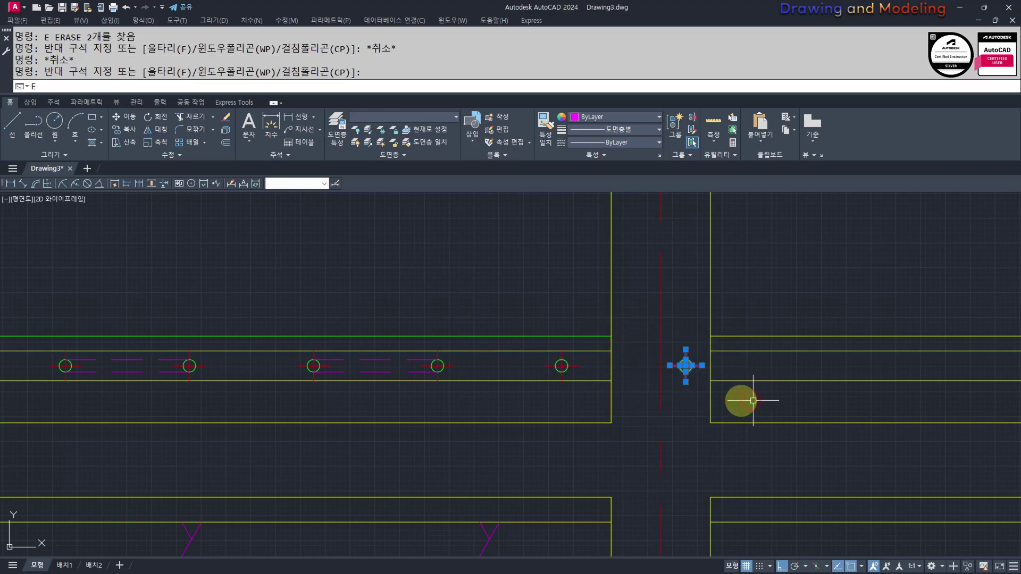
pyautogui.press('Return')
pyautogui.press('Escape')
pyautogui.press('Escape')
# - Copy the first five pipe groups to the adjoining room, from the wall end of the layer line to its counterpart there
pyautogui.scroll(-3, 746, 342)
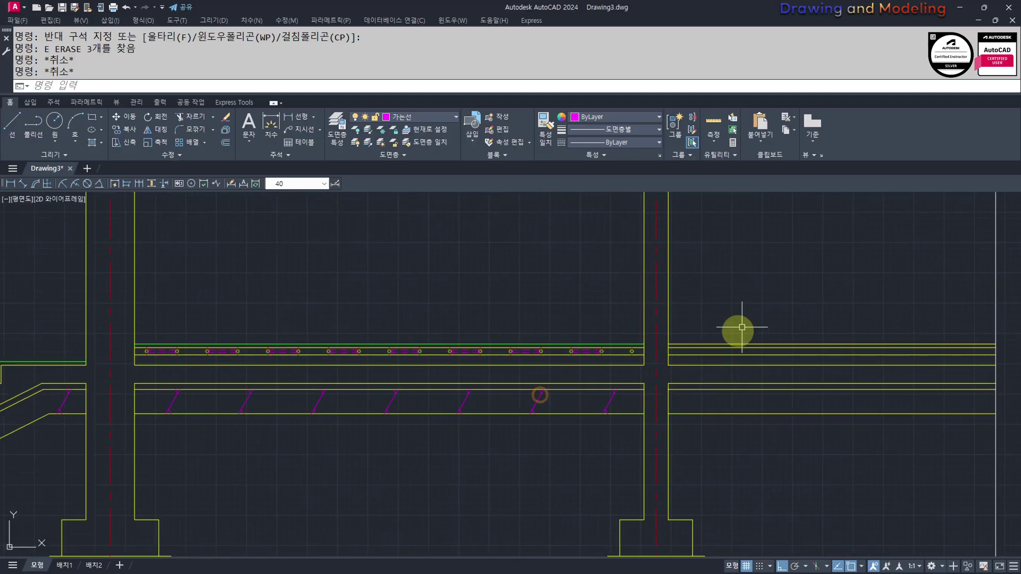
pyautogui.scroll(3, 447, 417)
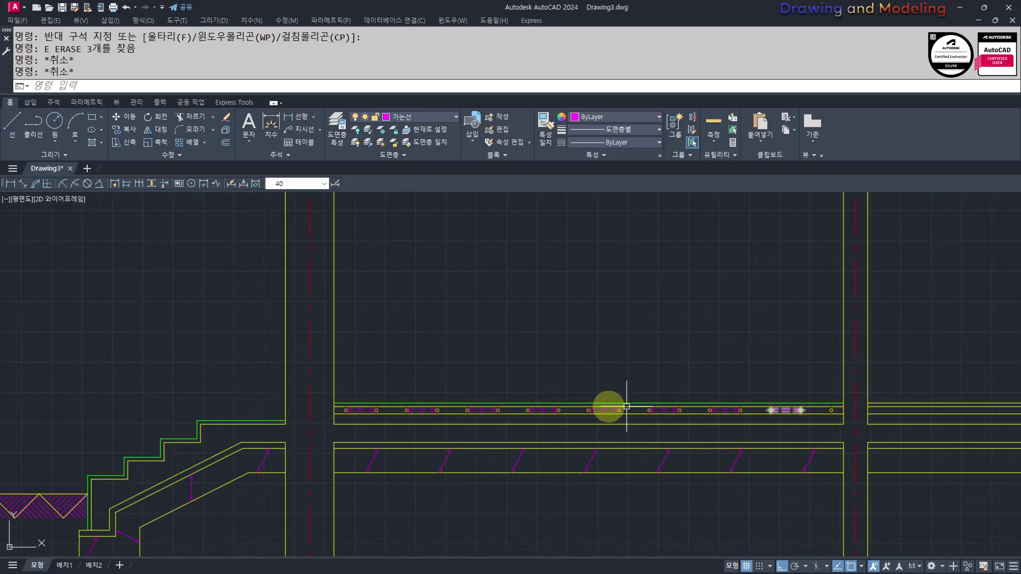
pyautogui.moveTo(425, 419)
pyautogui.mouseDown(button='middle')
pyautogui.moveTo(525, 413)
pyautogui.moveTo(492, 407)
pyautogui.mouseUp(button='middle')
pyautogui.click(393, 362)
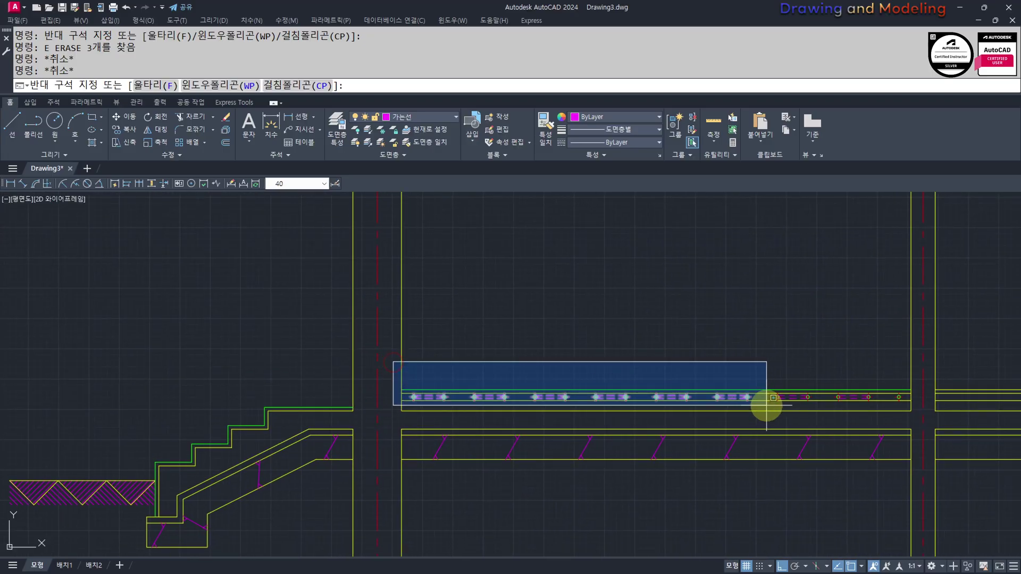
pyautogui.click(702, 401)
pyautogui.moveTo(704, 393); pyautogui.dragTo(728, 375, button='middle')
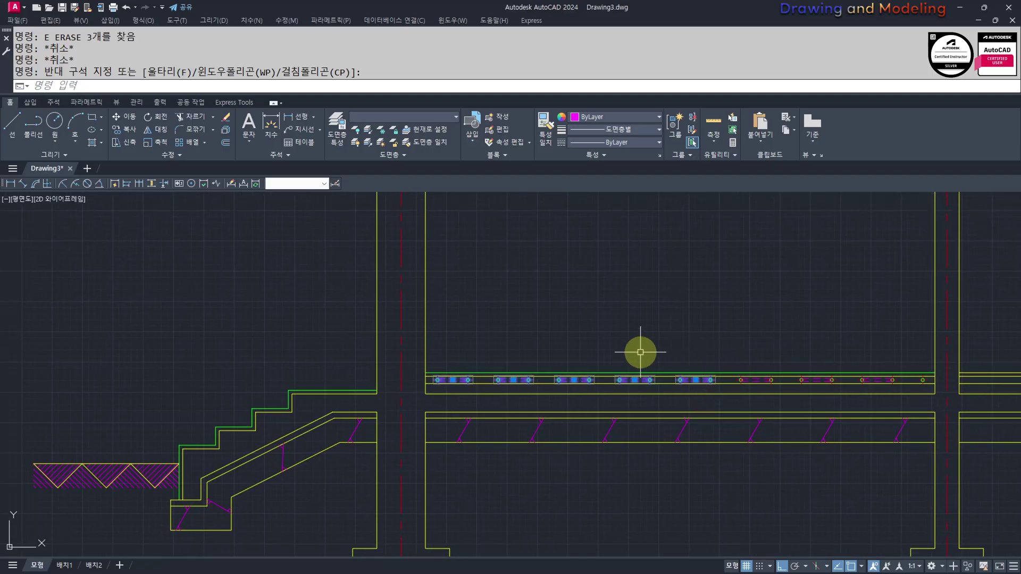
pyautogui.write('cc')
pyautogui.press('Return')
pyautogui.scroll(2, 418, 387)
pyautogui.click(424, 387)
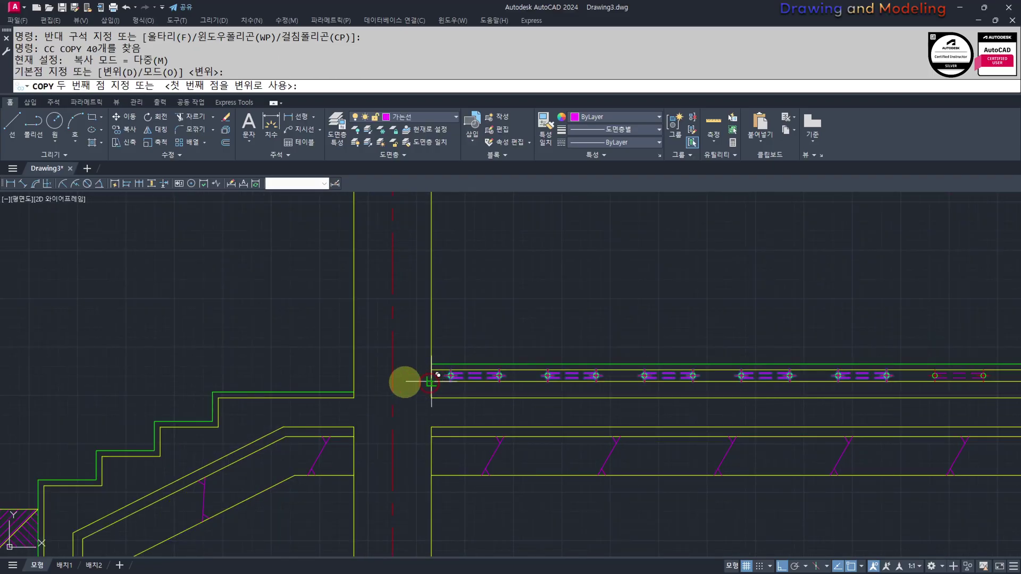
pyautogui.scroll(-4, 424, 388)
pyautogui.scroll(4, 484, 388)
pyautogui.click(413, 390)
pyautogui.press('Escape')
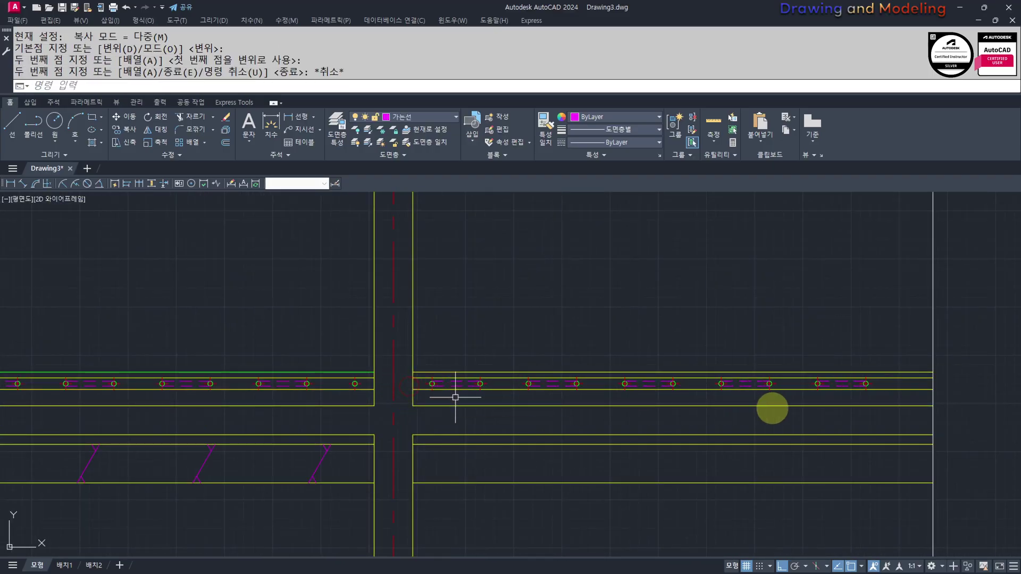
pyautogui.press('Escape')
# - Draw a horizontal line across the exterior wall at the level of the room's green finish line
pyautogui.scroll(-5, 710, 408)
pyautogui.moveTo(499, 401); pyautogui.dragTo(649, 401, button='middle')
pyautogui.moveTo(761, 467); pyautogui.dragTo(751, 514, button='middle')
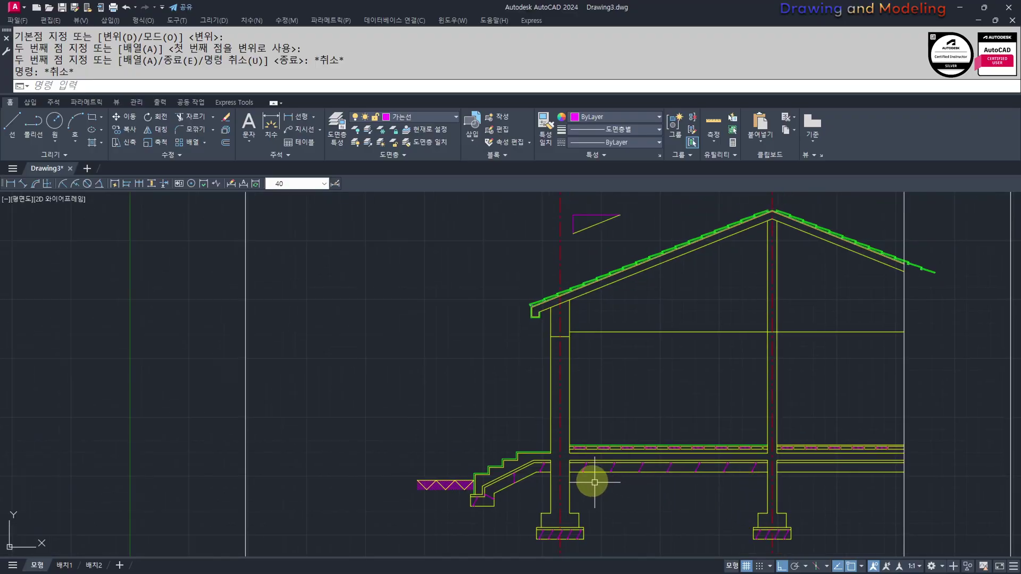
pyautogui.scroll(4, 586, 445)
pyautogui.scroll(3, 540, 388)
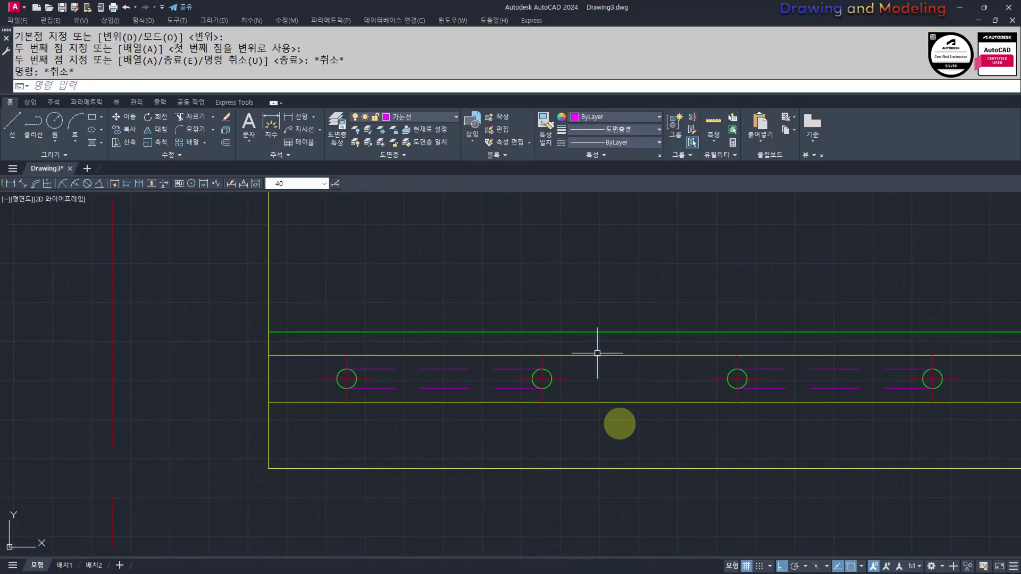
pyautogui.scroll(-5, 573, 367)
pyautogui.moveTo(573, 367); pyautogui.dragTo(611, 381, button='middle')
pyautogui.scroll(2, 497, 392)
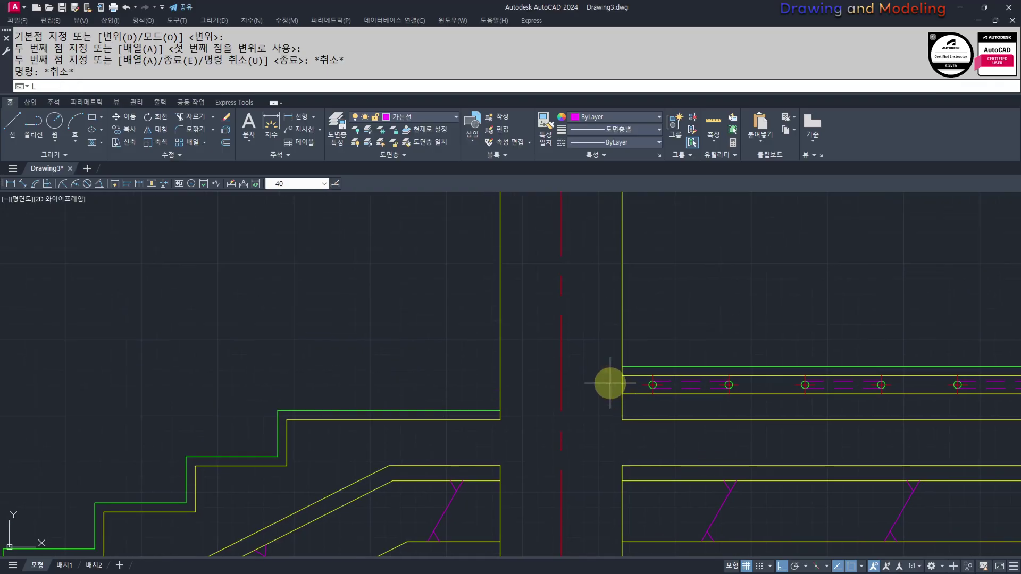
pyautogui.write('l')
pyautogui.press('Return')
pyautogui.click(623, 366)
pyautogui.press('Escape')
# - Match the exterior wall line's properties onto the new horizontal line across the wall
pyautogui.moveTo(500, 366); pyautogui.dragTo(558, 387, button='middle')
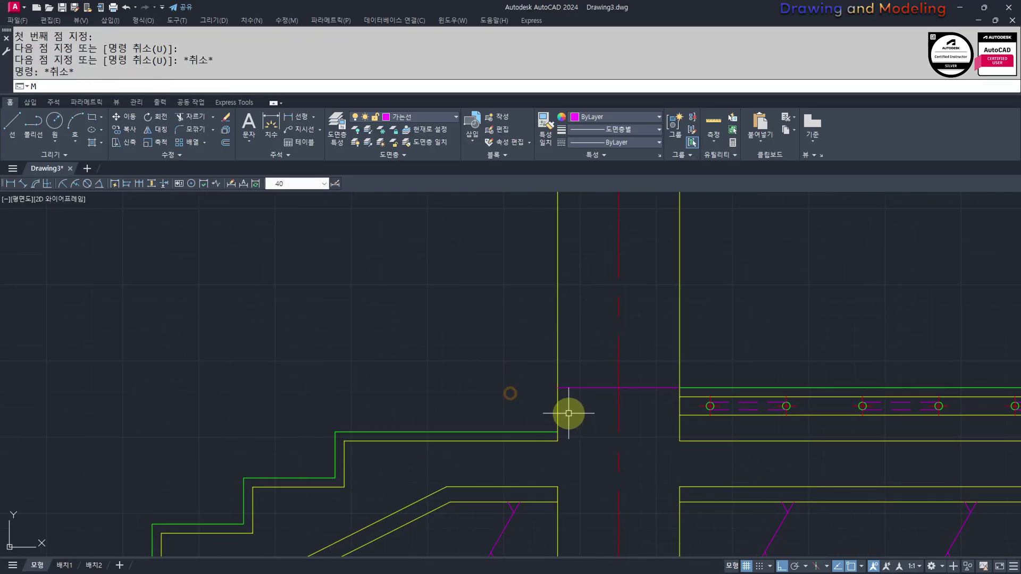
pyautogui.write('ma')
pyautogui.press('Return')
pyautogui.click(550, 401)
pyautogui.click(549, 397)
pyautogui.click(560, 391)
pyautogui.click(589, 374)
pyautogui.click(534, 410)
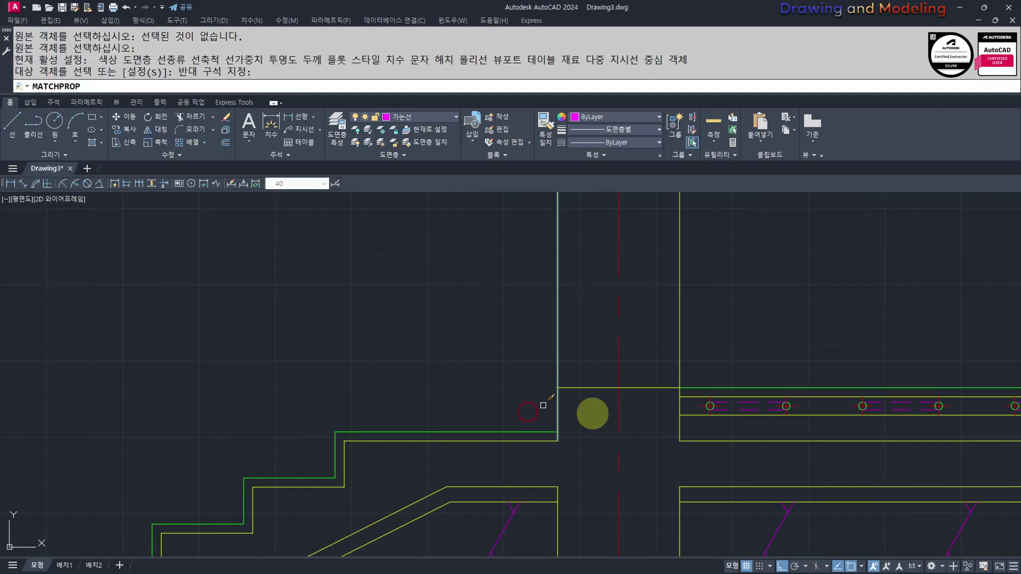
pyautogui.press('Escape')
pyautogui.press('Escape')
# - Review the building section's walls, stairs and floor layers, and compare it with the neighbouring copy of the section
pyautogui.scroll(-5, 660, 393)
pyautogui.moveTo(702, 417); pyautogui.dragTo(606, 424, button='middle')
pyautogui.scroll(-3, 638, 396)
pyautogui.moveTo(638, 396); pyautogui.dragTo(555, 397, button='middle')
pyautogui.scroll(5, 553, 396)
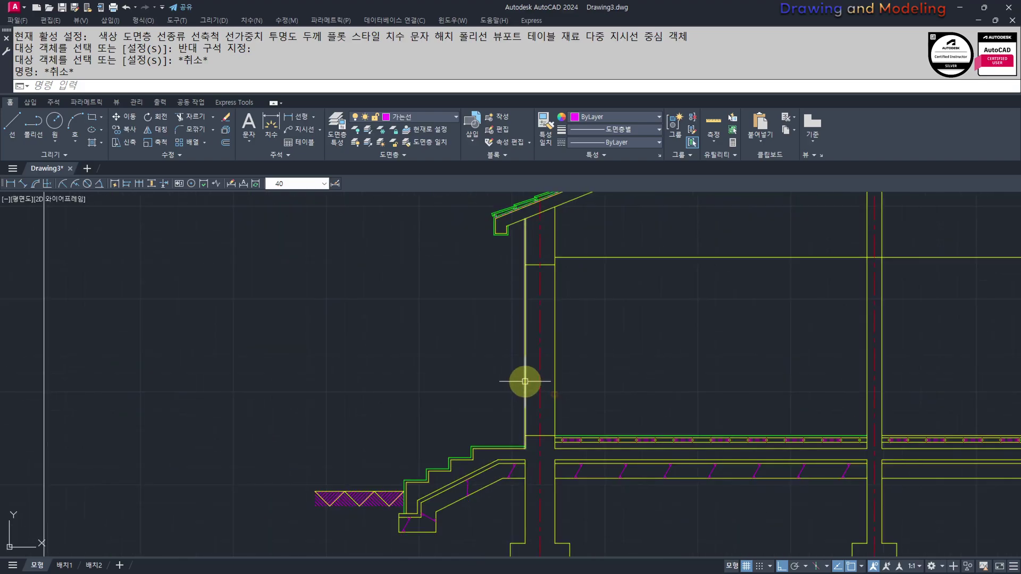
pyautogui.scroll(-5, 528, 238)
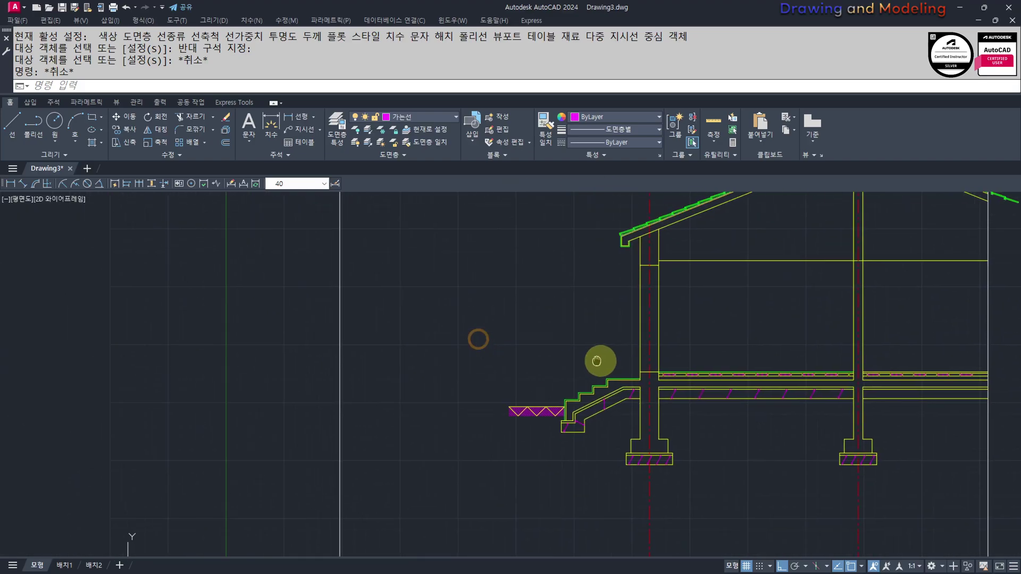
pyautogui.moveTo(625, 375); pyautogui.dragTo(636, 435, button='middle')
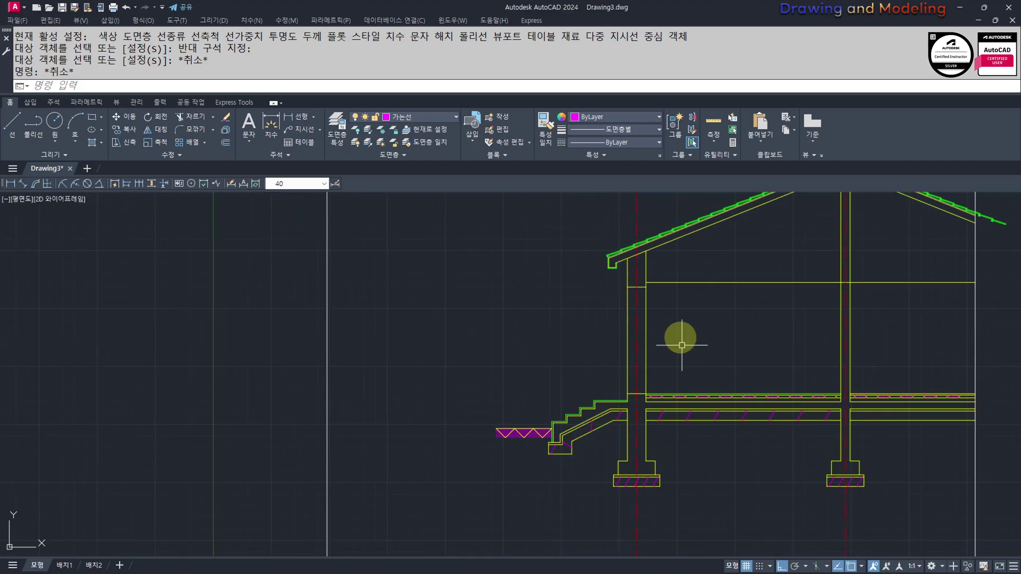
pyautogui.moveTo(637, 380); pyautogui.dragTo(629, 389, button='middle')
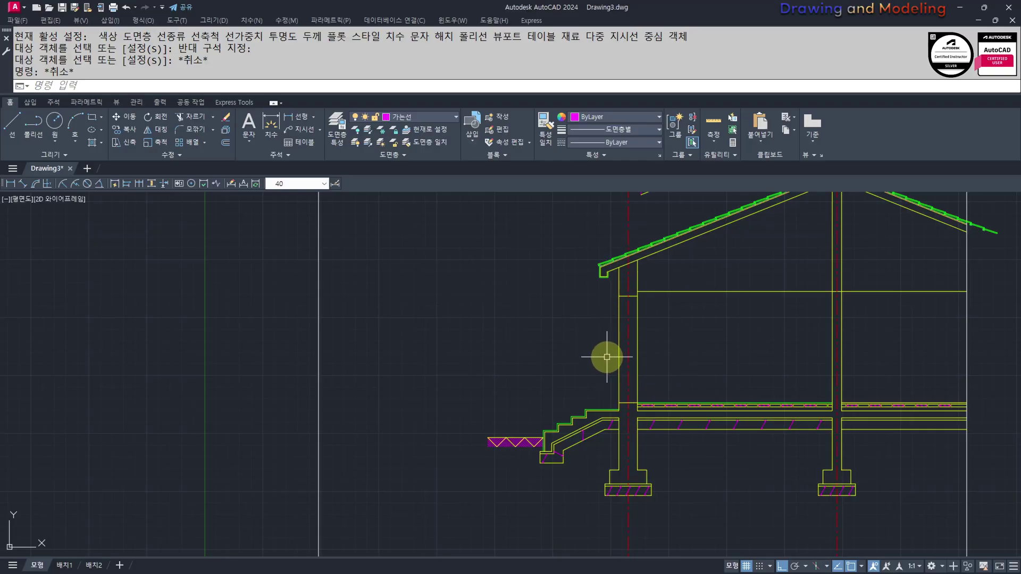
pyautogui.scroll(-2, 604, 358)
pyautogui.scroll(2, 581, 397)
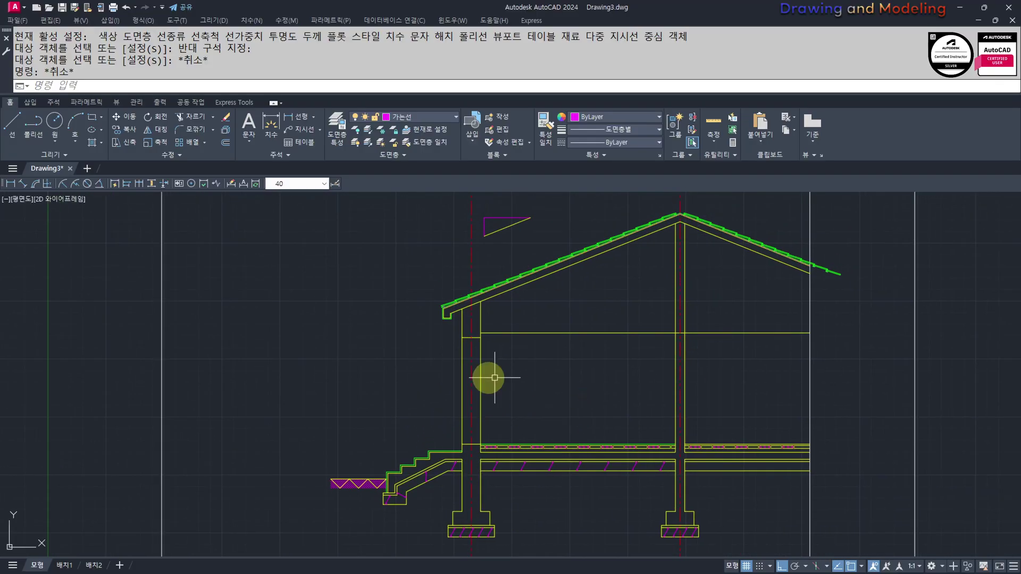
pyautogui.scroll(4, 487, 426)
pyautogui.scroll(-9, 574, 405)
pyautogui.scroll(5, 656, 406)
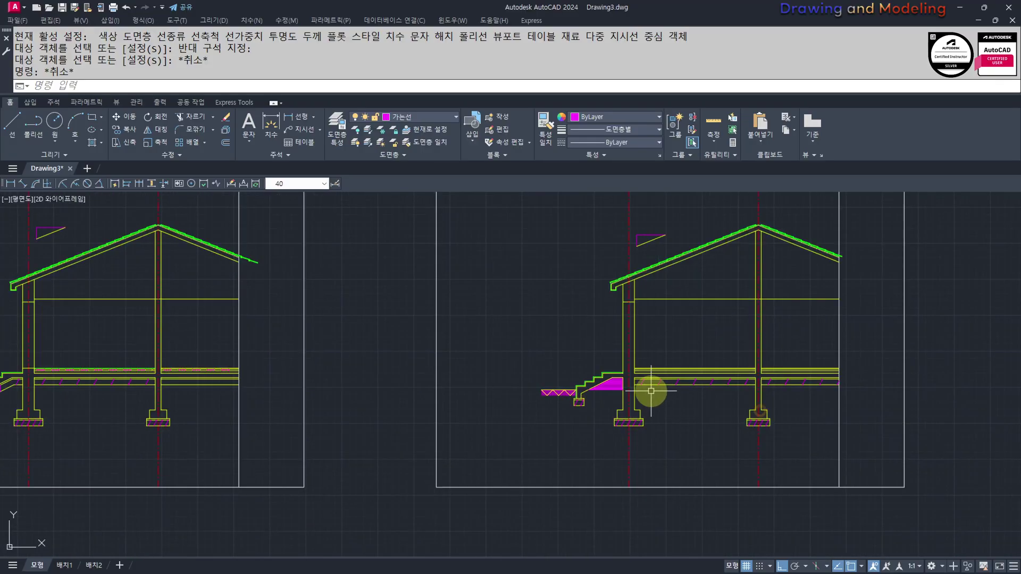
pyautogui.scroll(-3, 365, 387)
pyautogui.scroll(6, 365, 388)
pyautogui.moveTo(232, 392); pyautogui.dragTo(322, 392, button='middle')
pyautogui.scroll(-8, 438, 399)
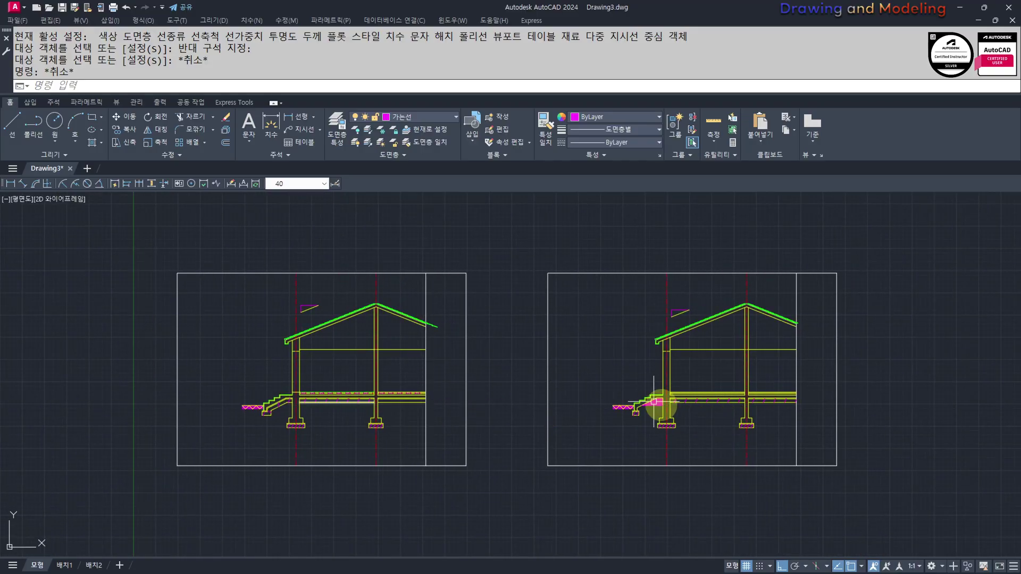
pyautogui.moveTo(302, 414); pyautogui.dragTo(375, 414, button='middle')
pyautogui.scroll(8, 410, 397)
pyautogui.scroll(-1, 468, 456)
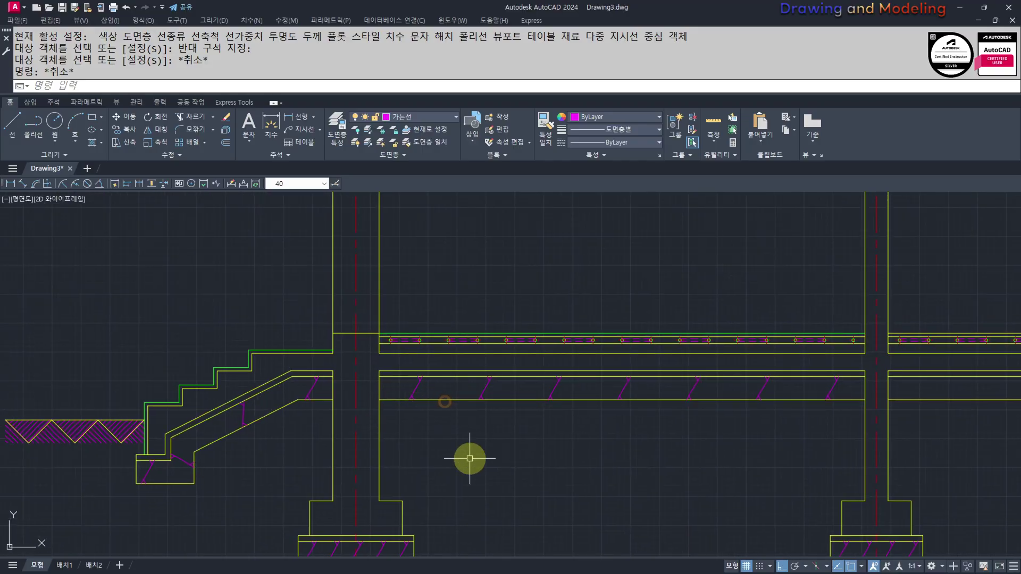
pyautogui.scroll(-3, 536, 456)
pyautogui.moveTo(567, 376); pyautogui.dragTo(522, 430, button='middle')
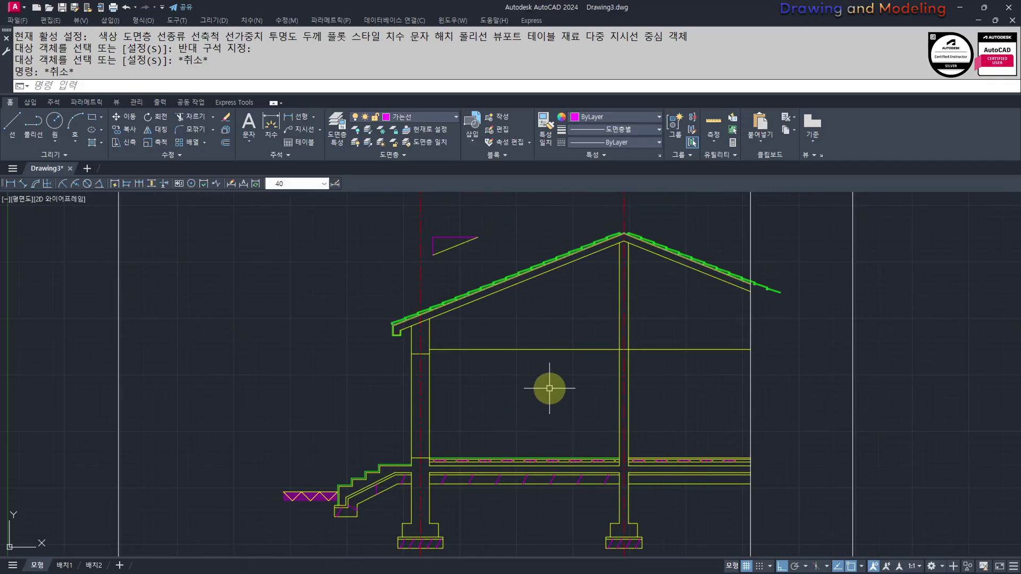